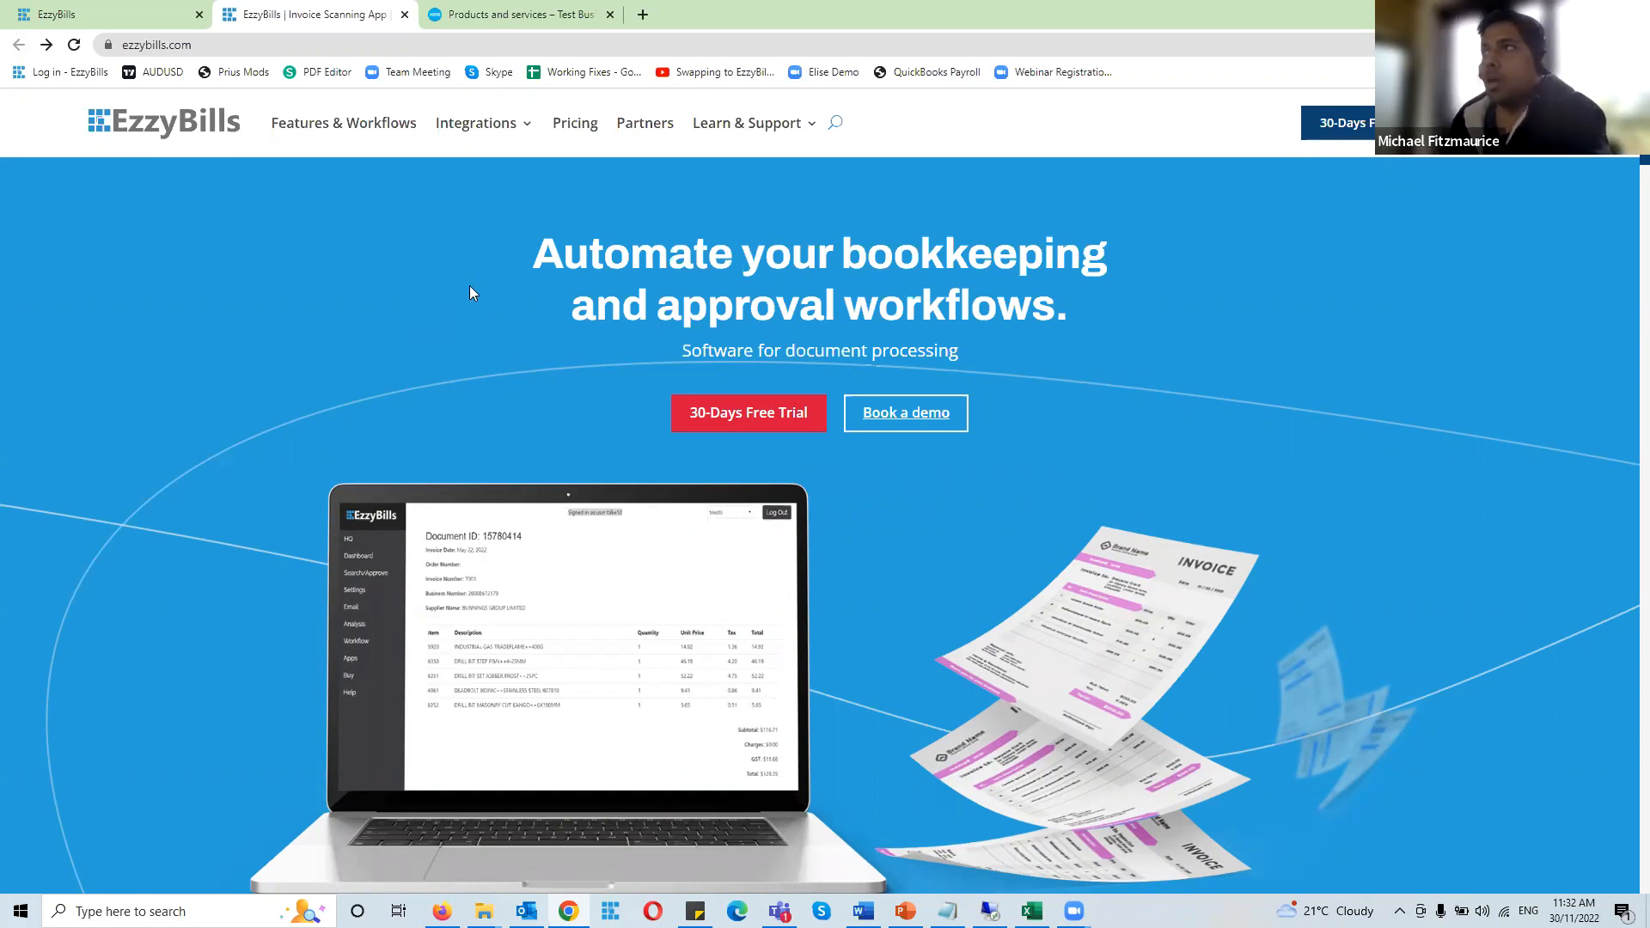
left_click(86, 14)
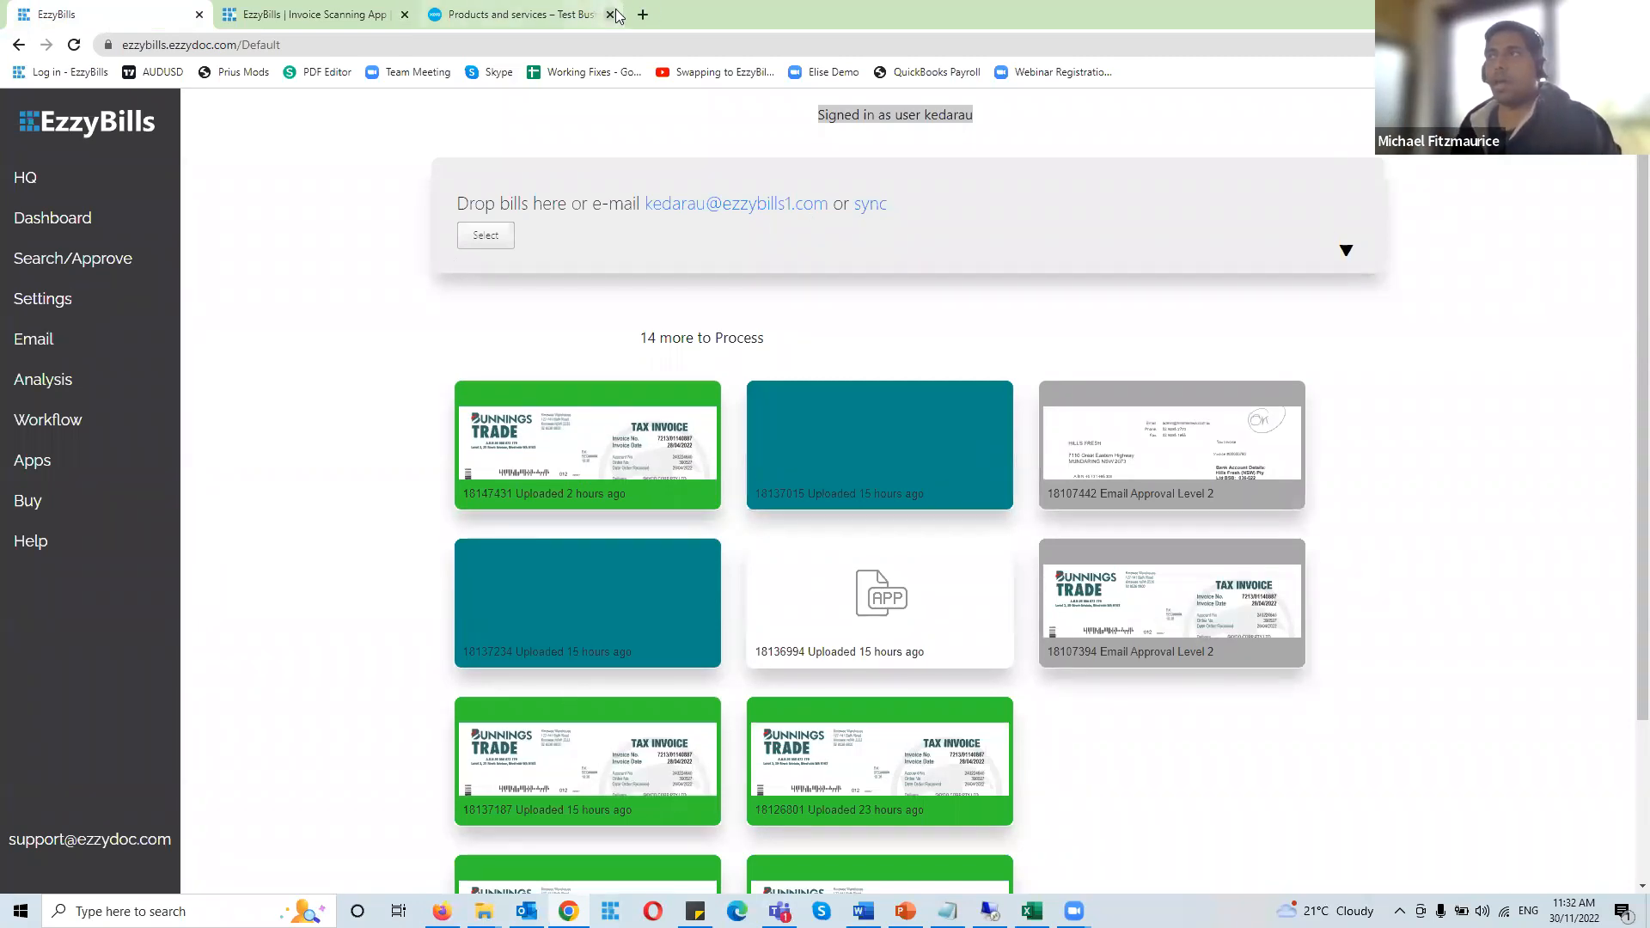
left_click(507, 10)
left_click(299, 15)
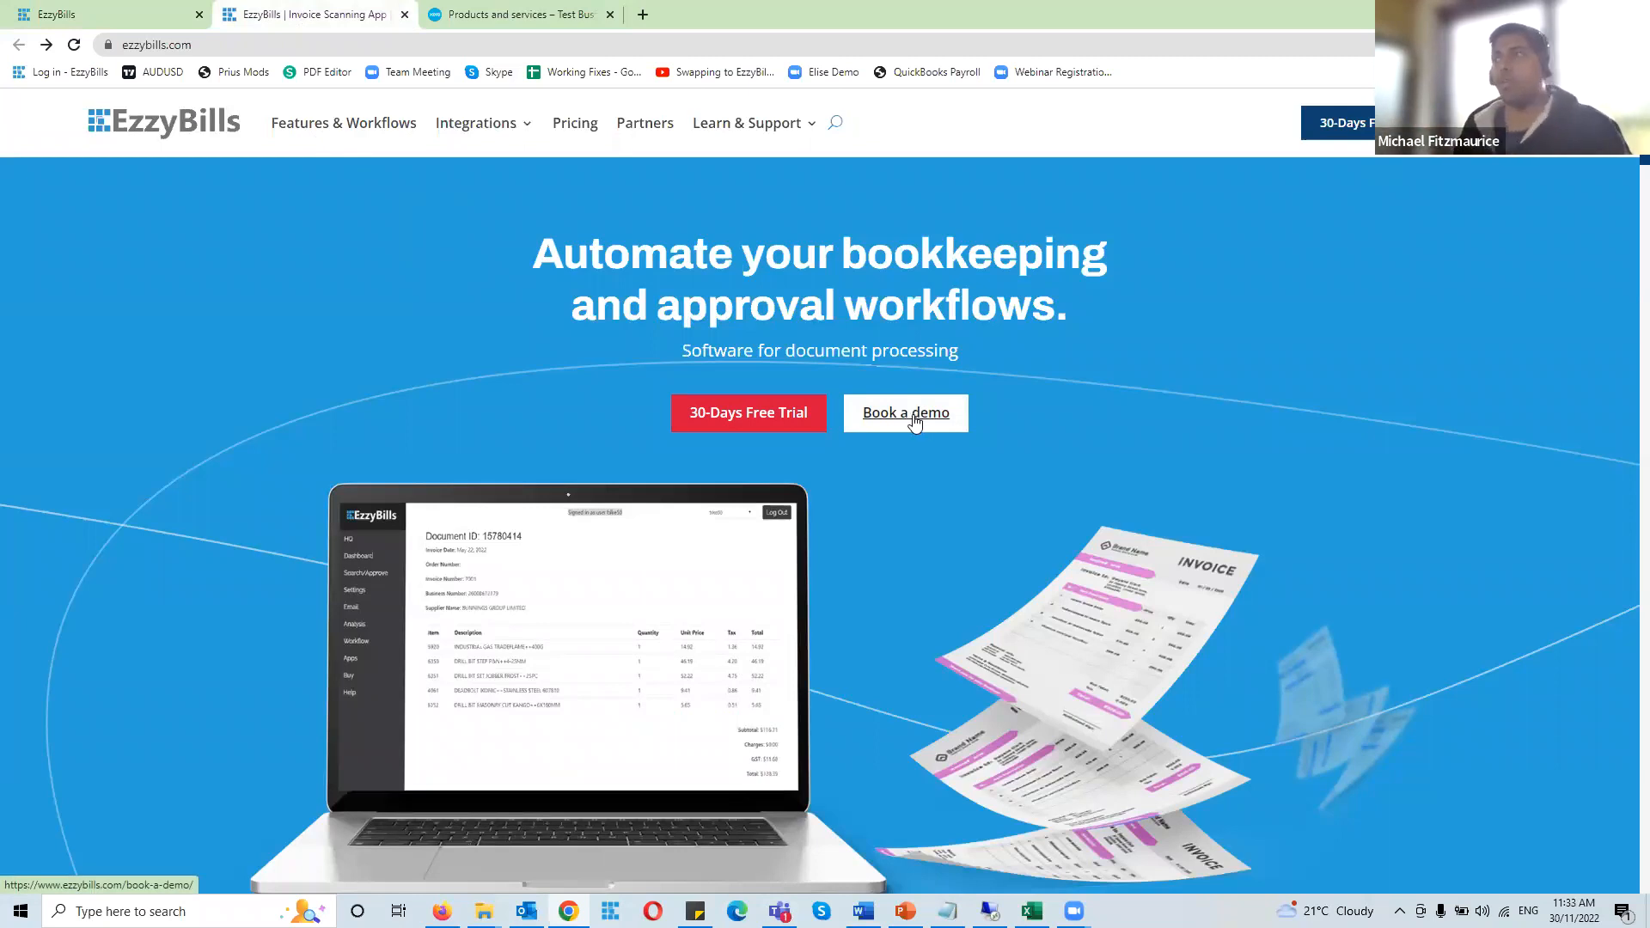
Open the latest exported Bunnings bill in Xero from the EzzyBills dashboard, examine its line items against the attached invoice, and close it
left_click(75, 14)
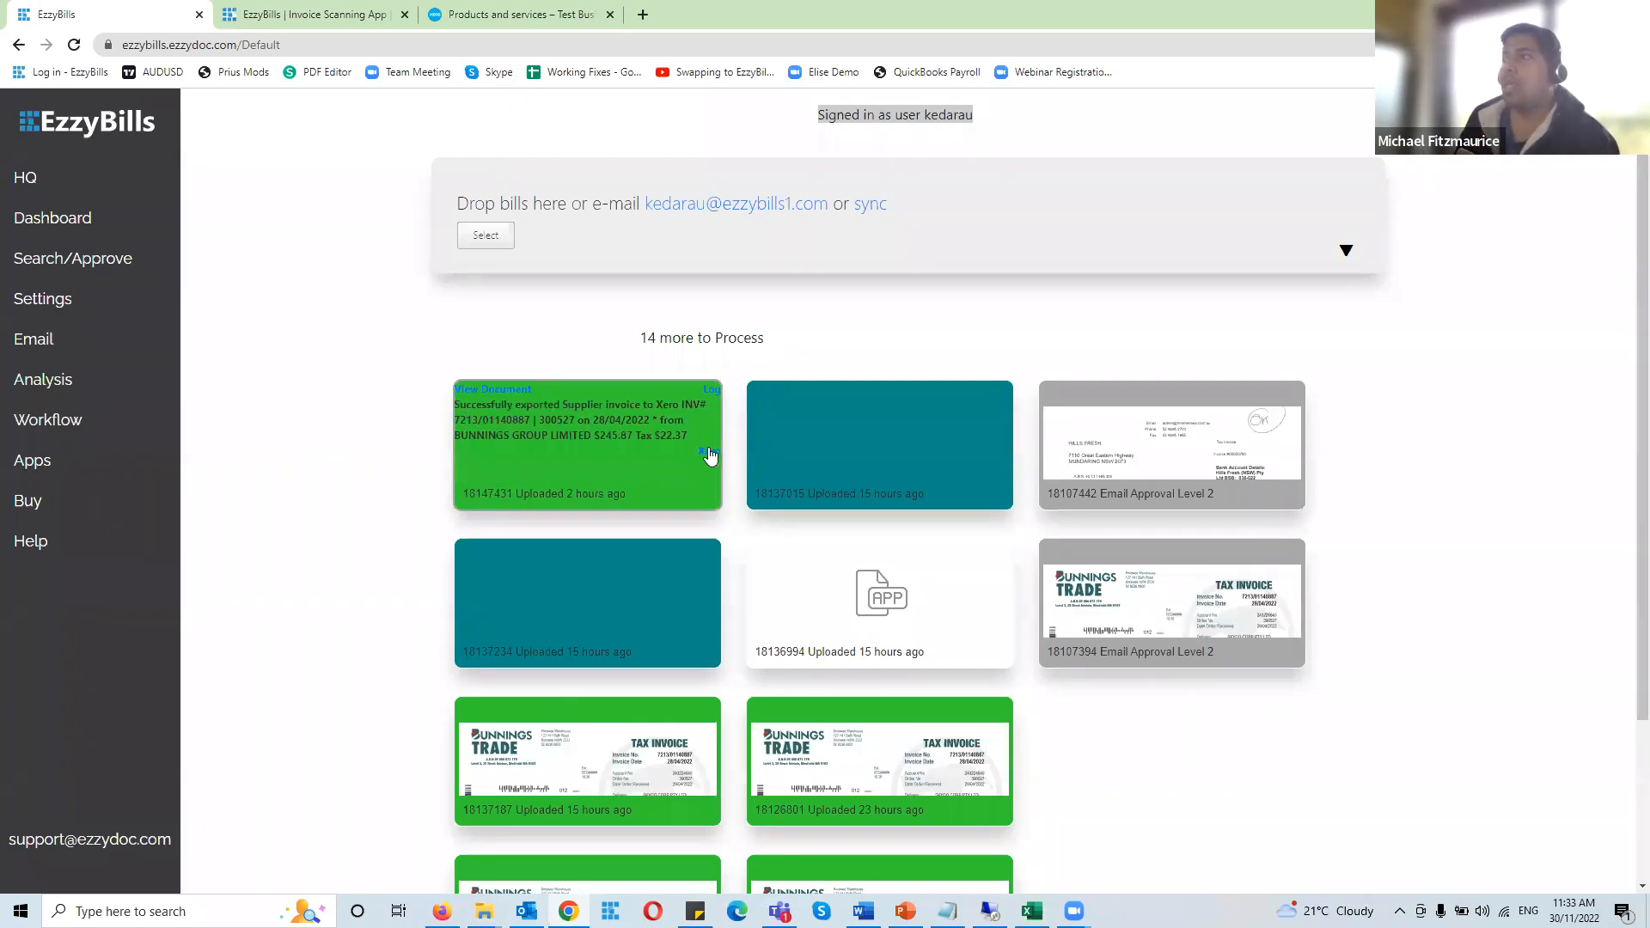
left_click(704, 449)
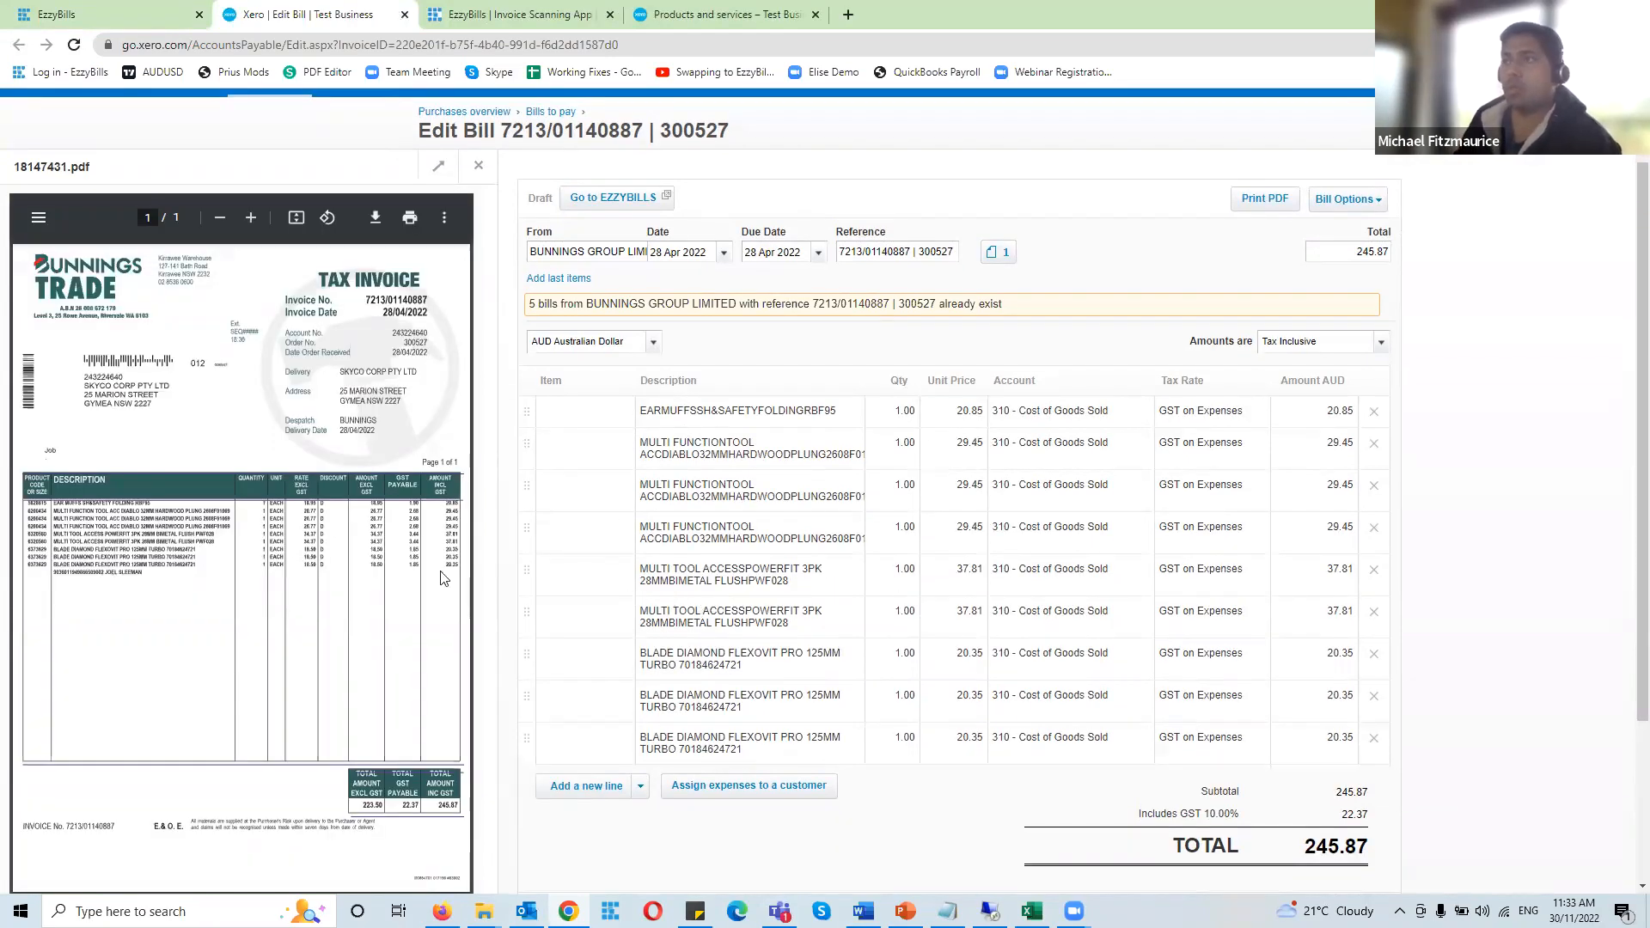
left_click(251, 218)
left_click(251, 217)
left_click(251, 217)
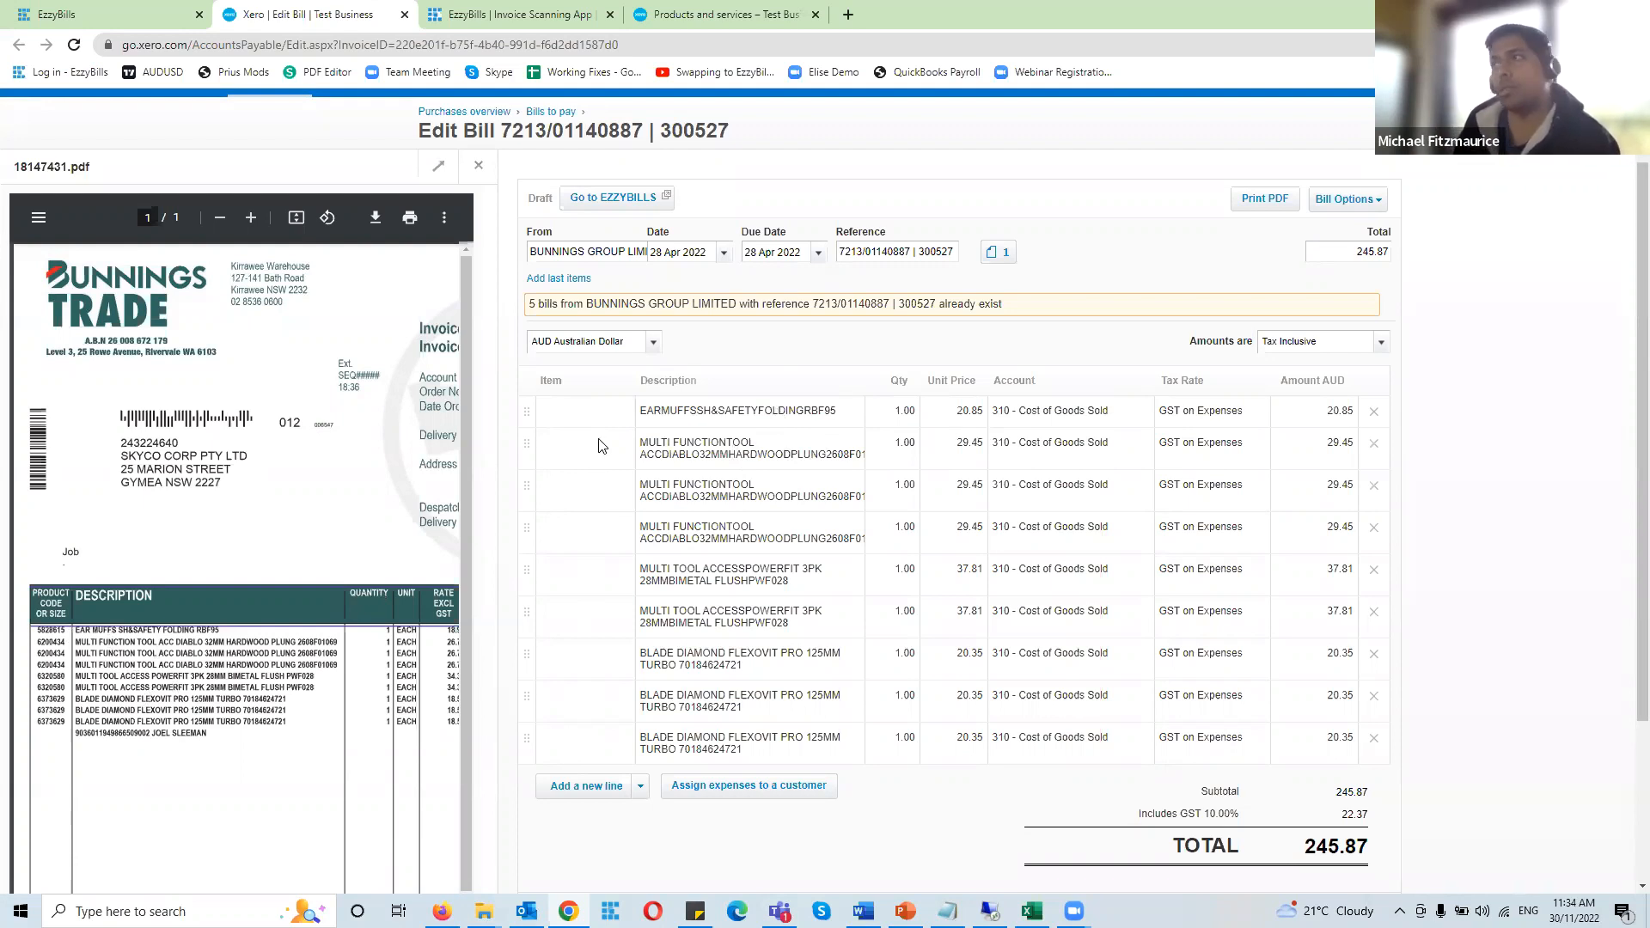
left_click(403, 15)
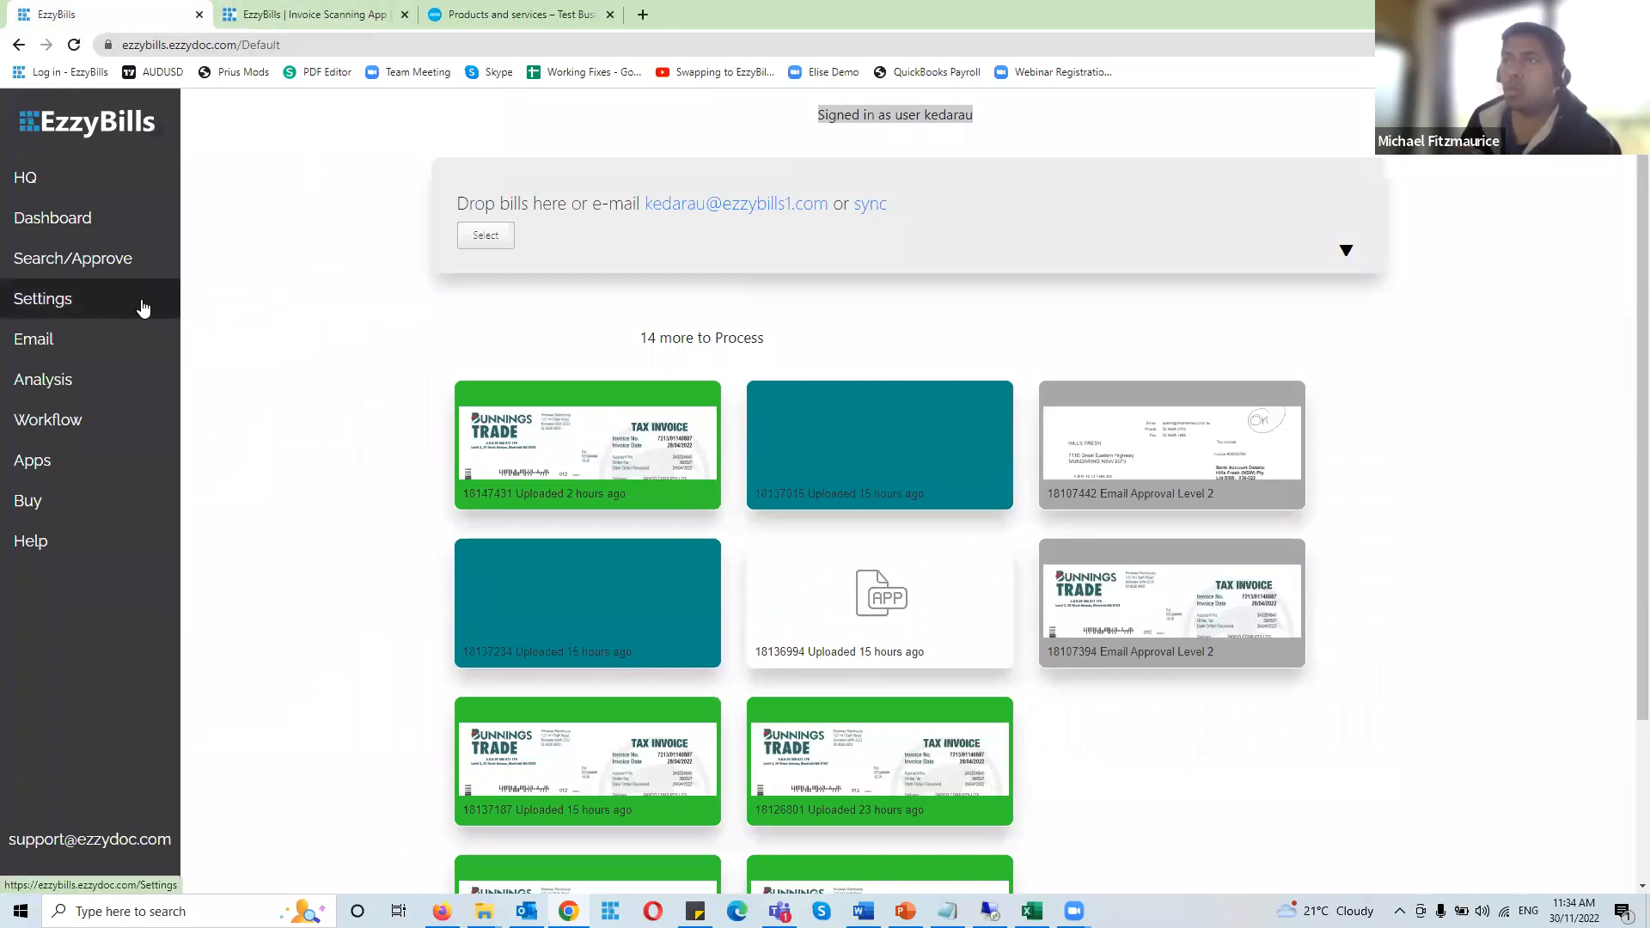
Enable Allow Stock Invoices in the advanced settings, clear the Default Item Code, and save the settings
left_click(81, 302)
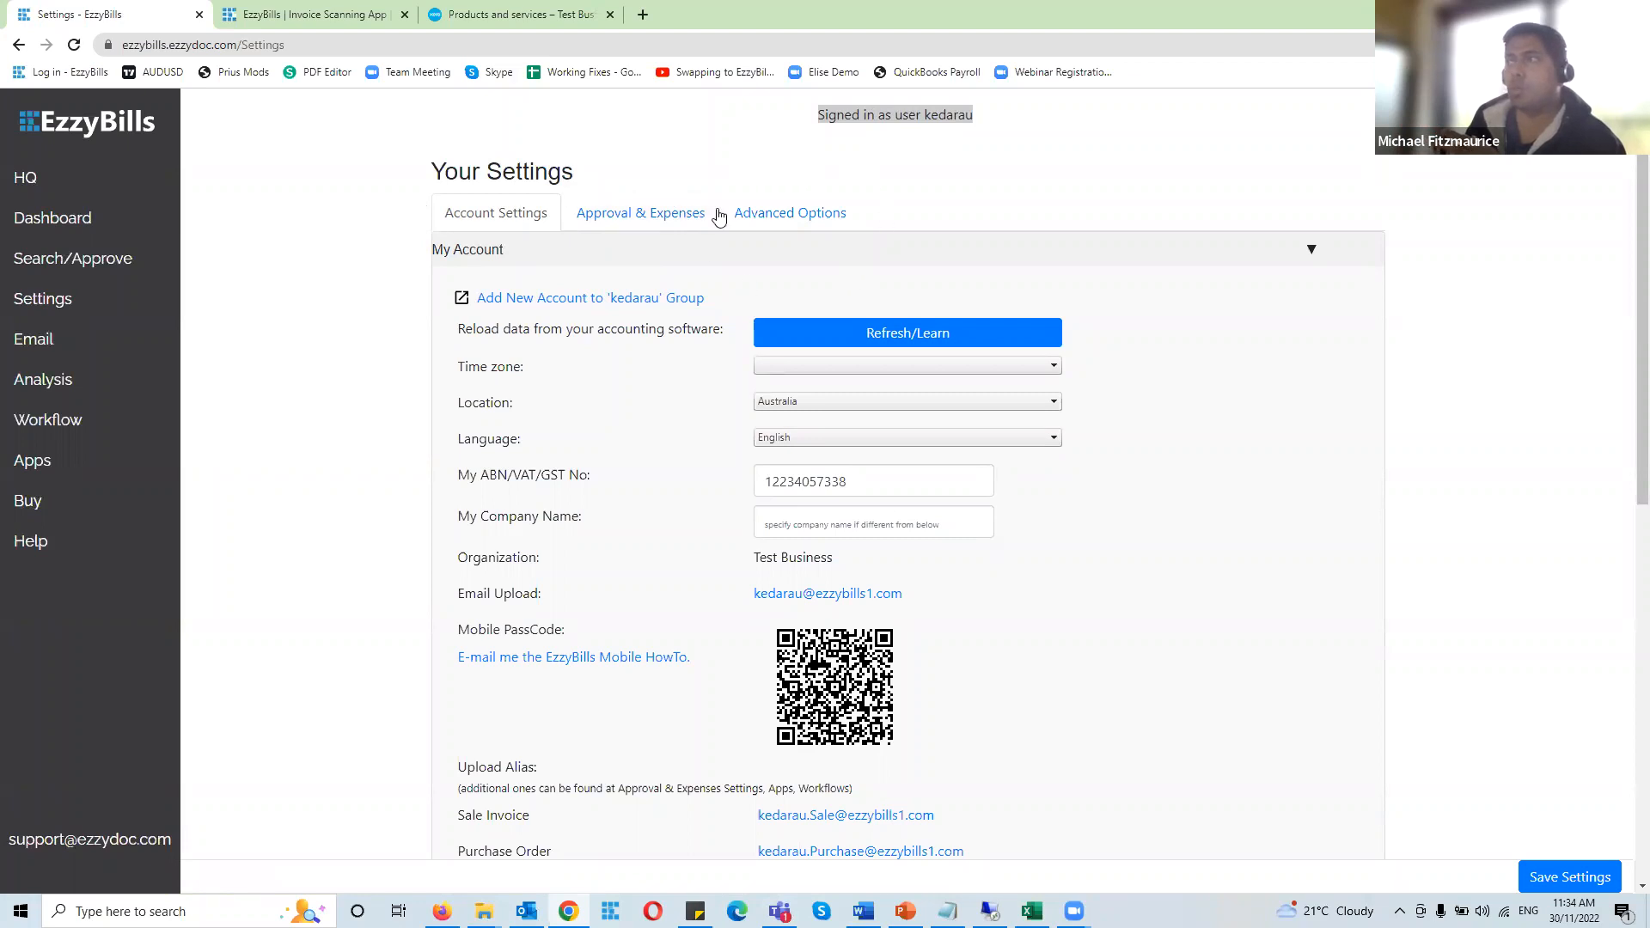
left_click(797, 215)
left_click(760, 285)
double_click(823, 361)
key("BackSpace")
left_click(1471, 331)
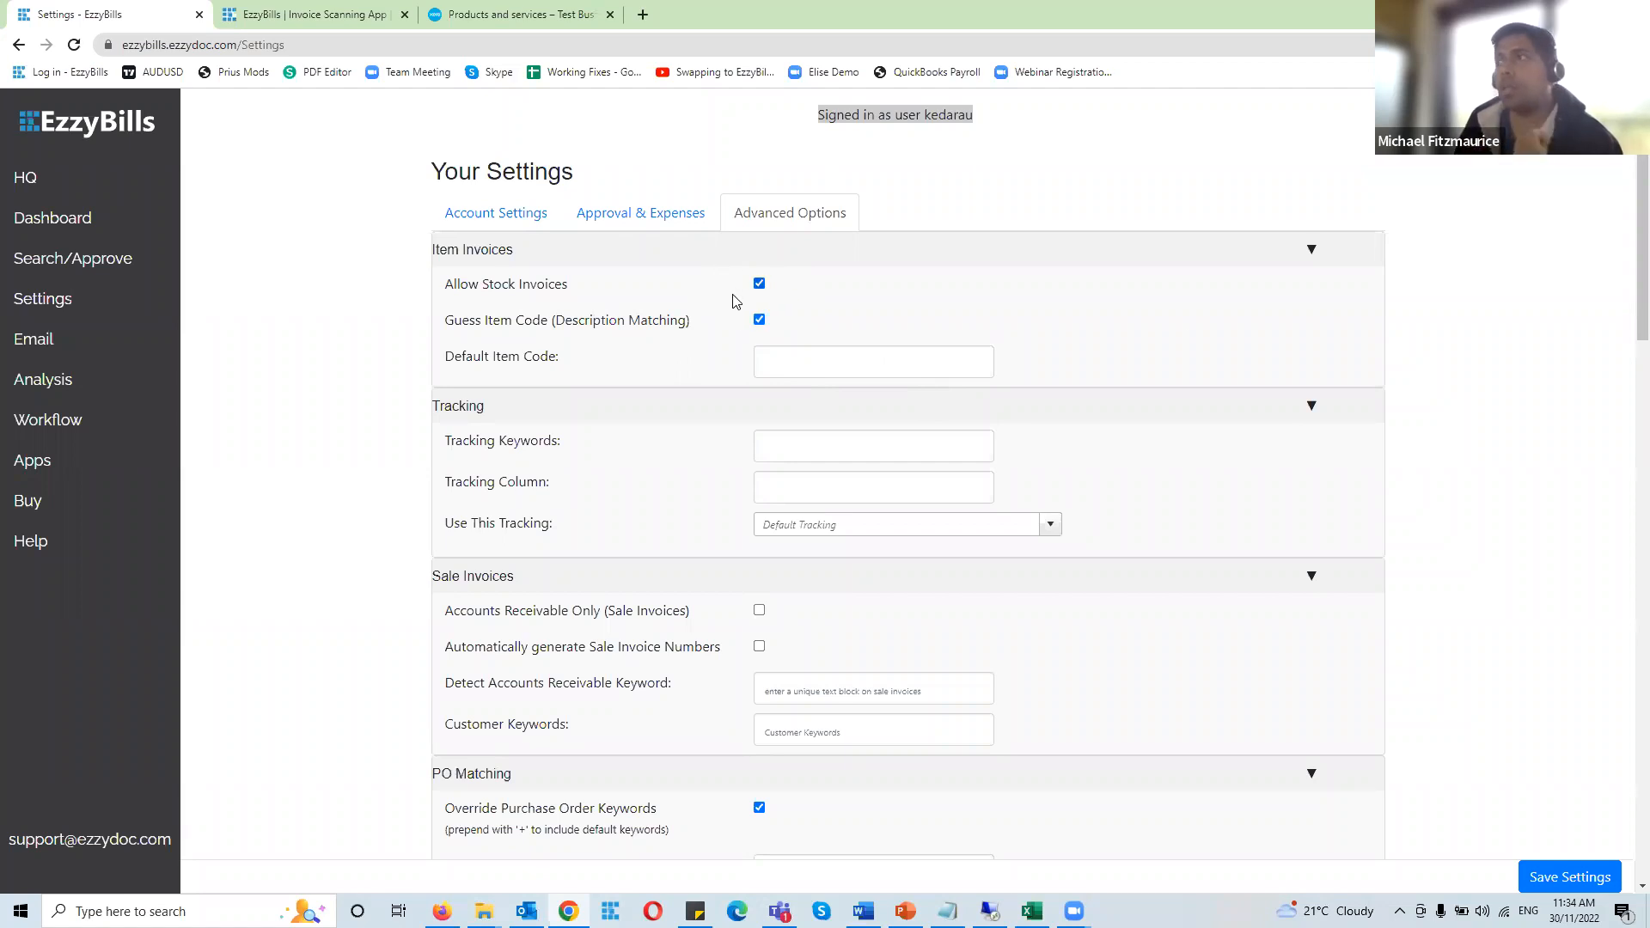
left_click(1579, 878)
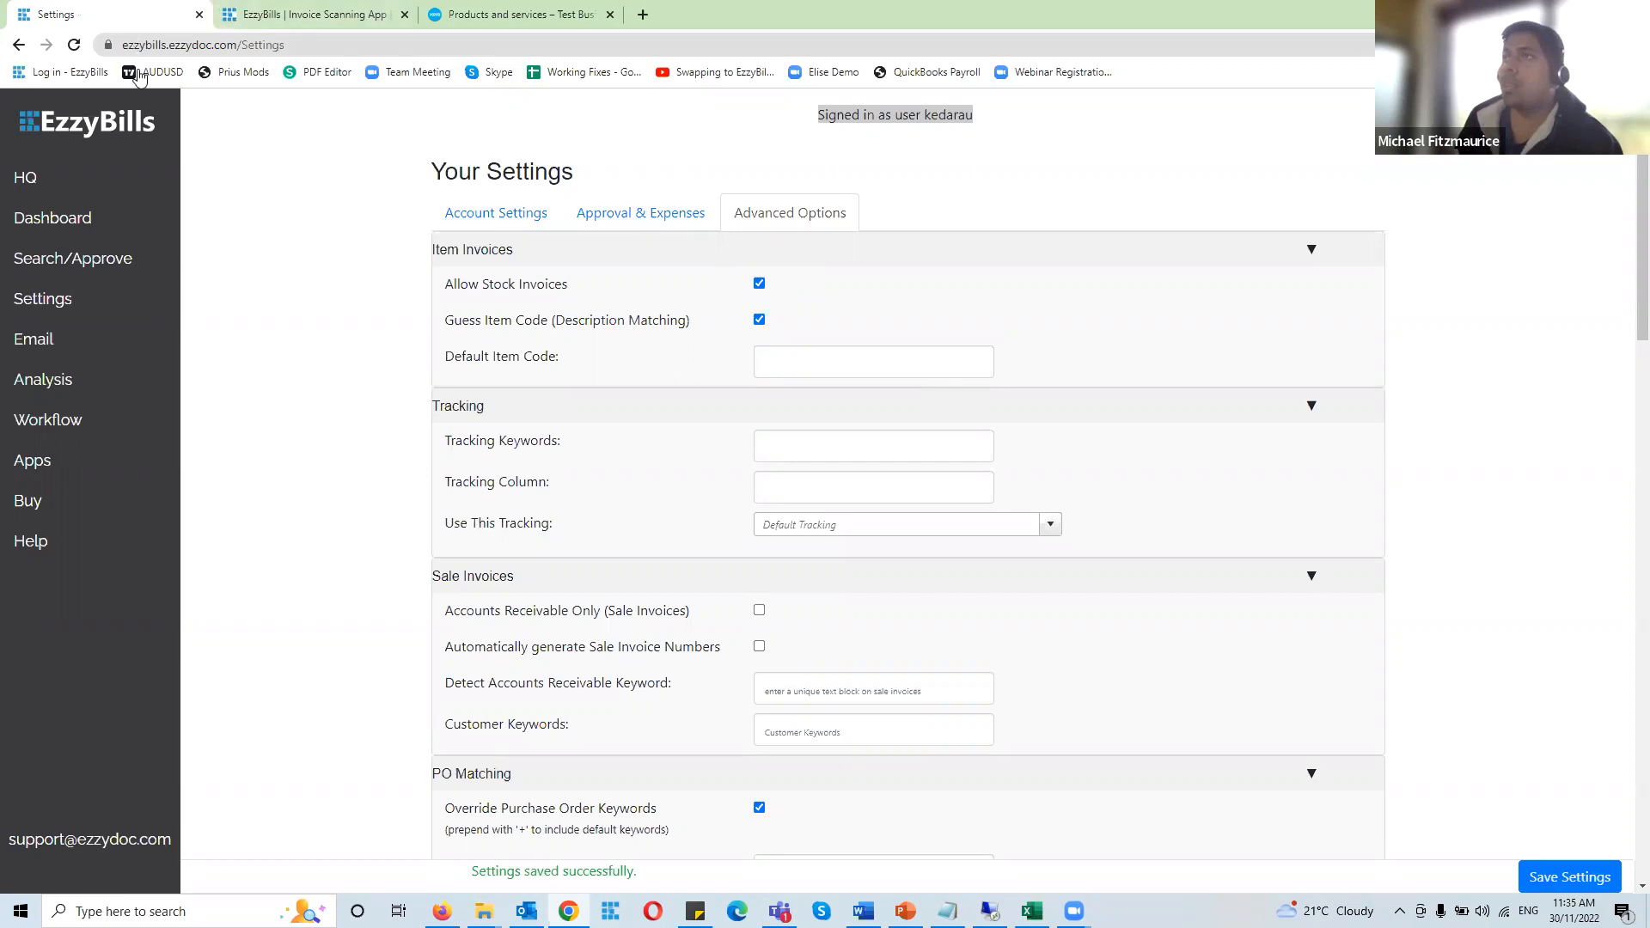
Open the dashboard in a separate tab and view the source document 18147431.pdf, enlarged to its line-item table
middle_click(129, 217)
left_click(294, 13)
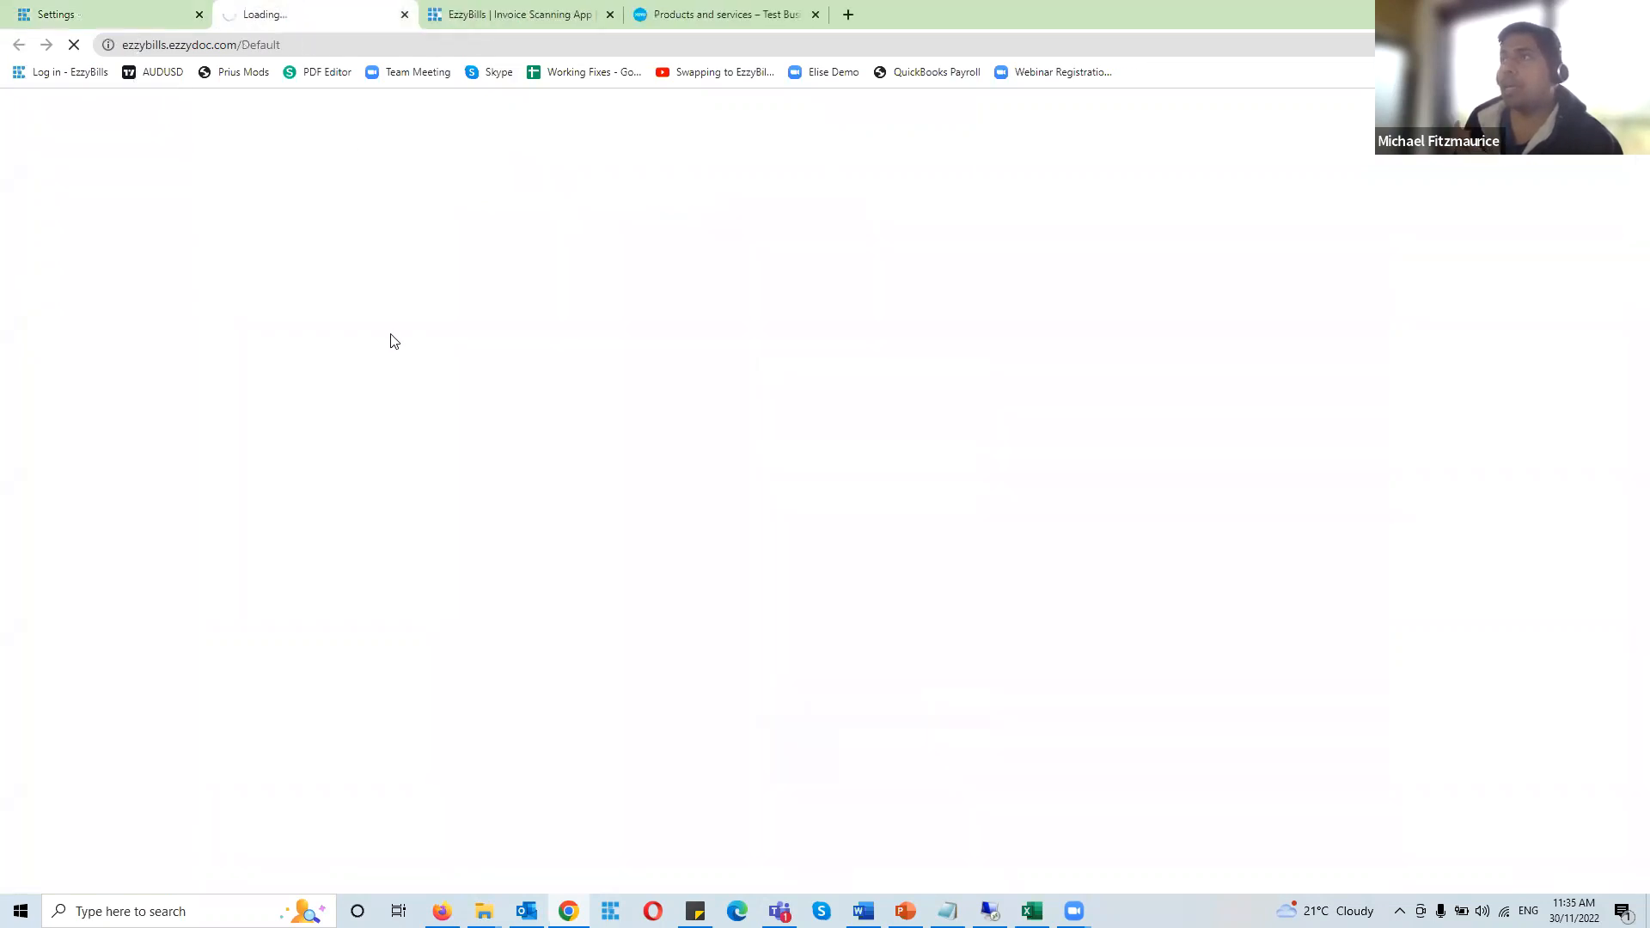
mouse_move(507, 397)
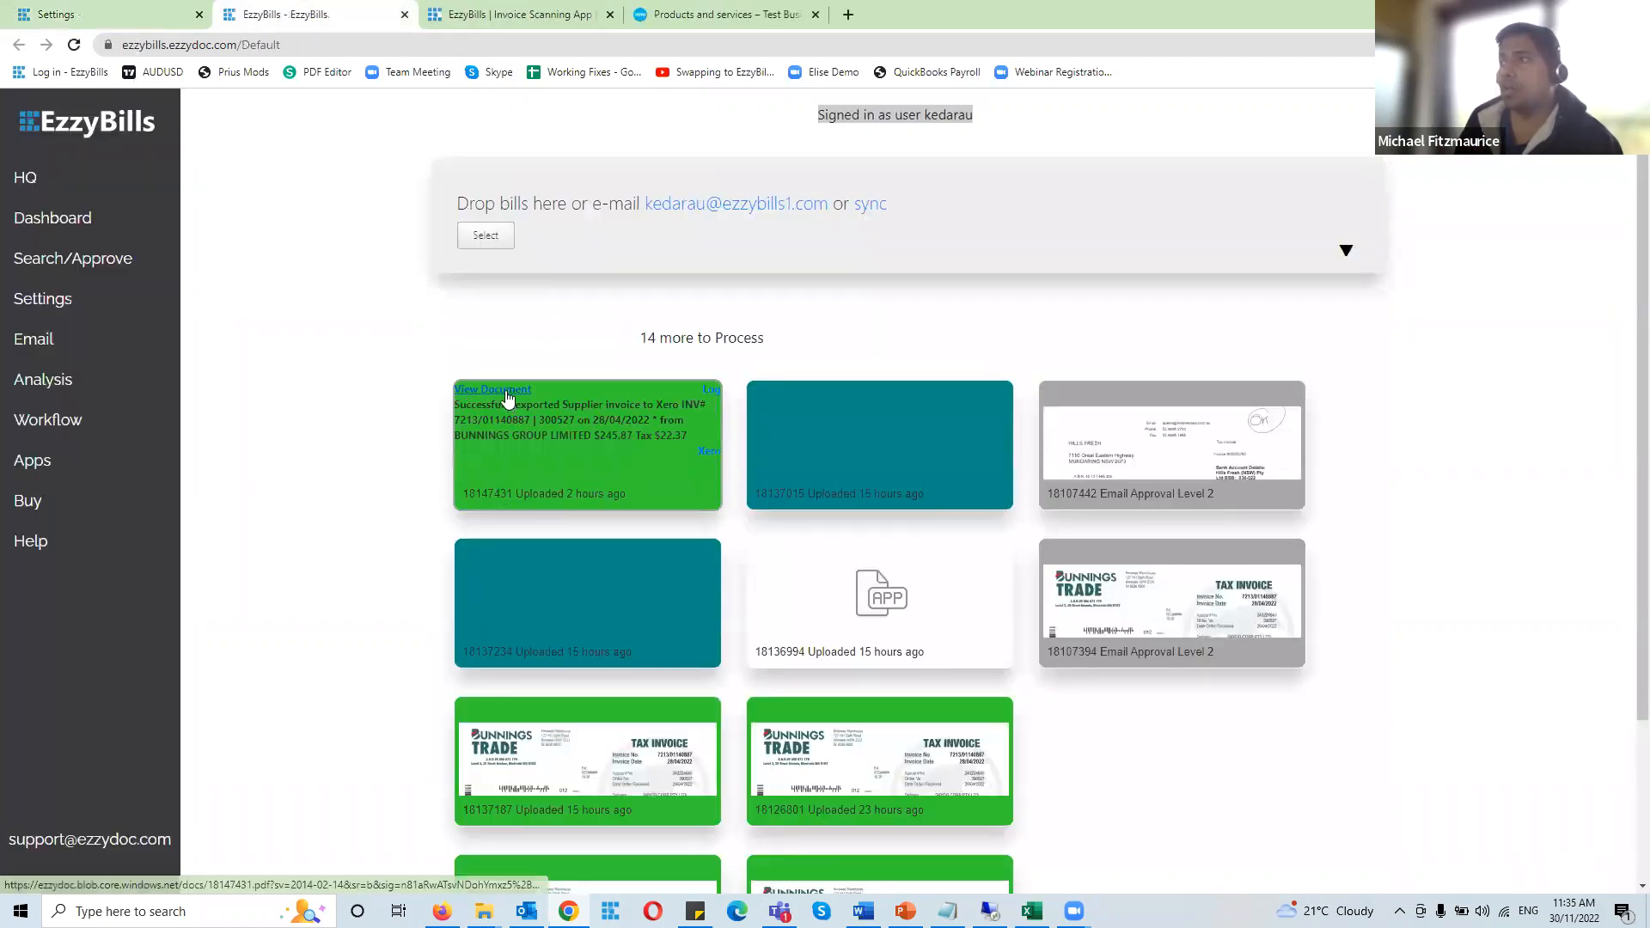
left_click(512, 391)
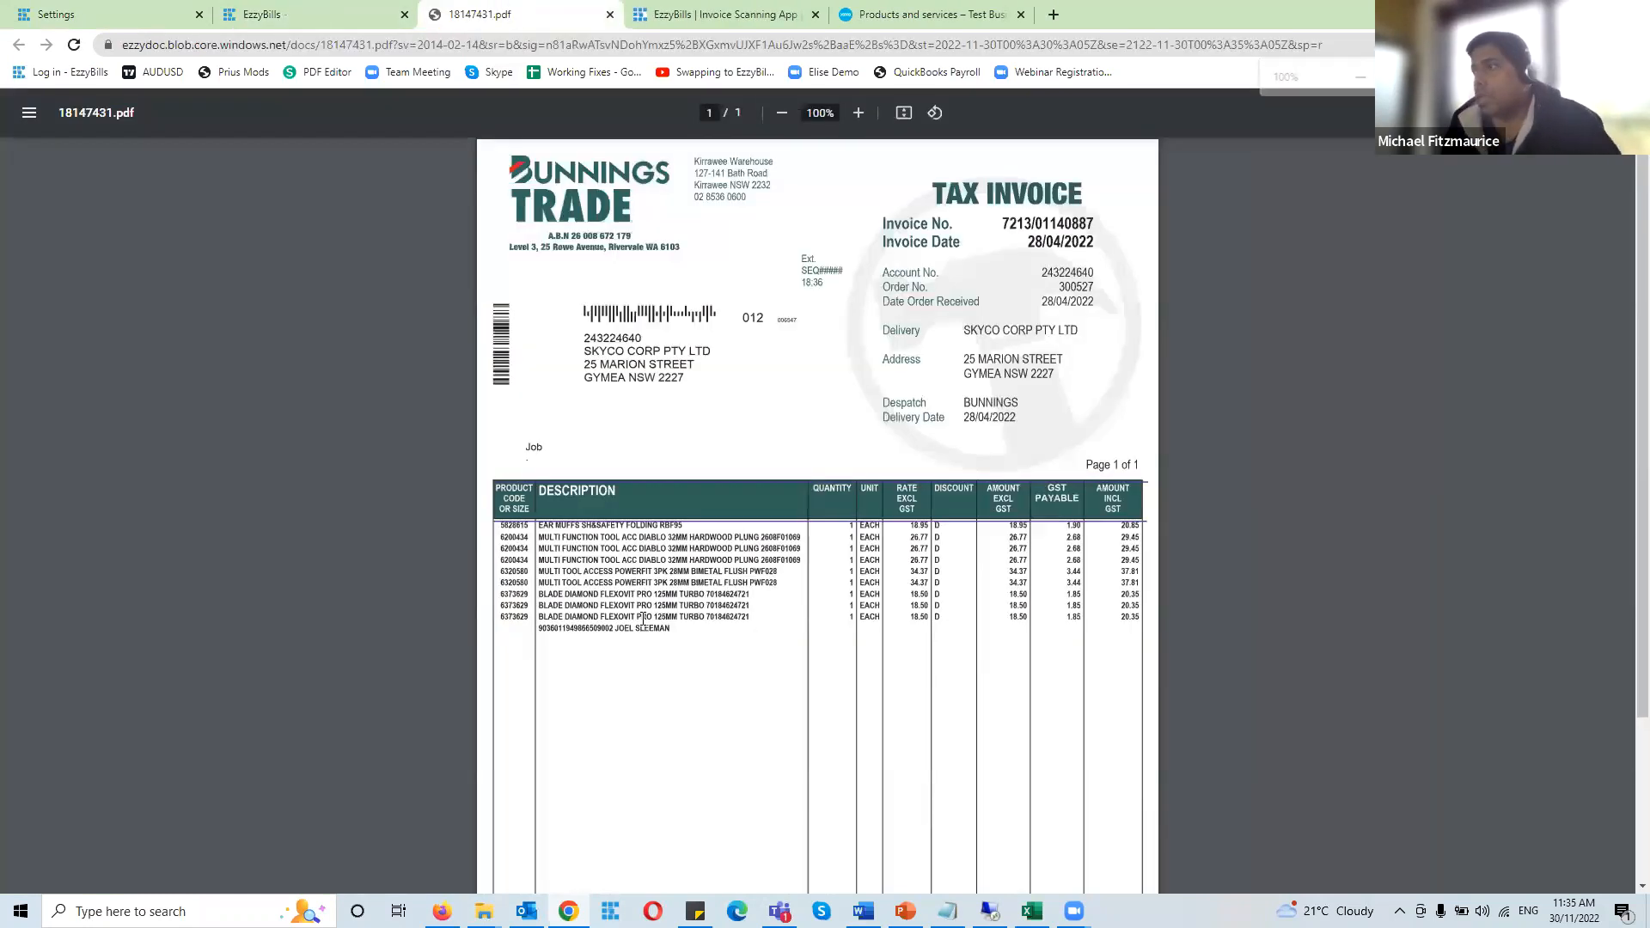
scroll(636, 614, "up", 5)
scroll(647, 608, "up", 1)
scroll(550, 533, "down", 1)
scroll(481, 494, "down", 1)
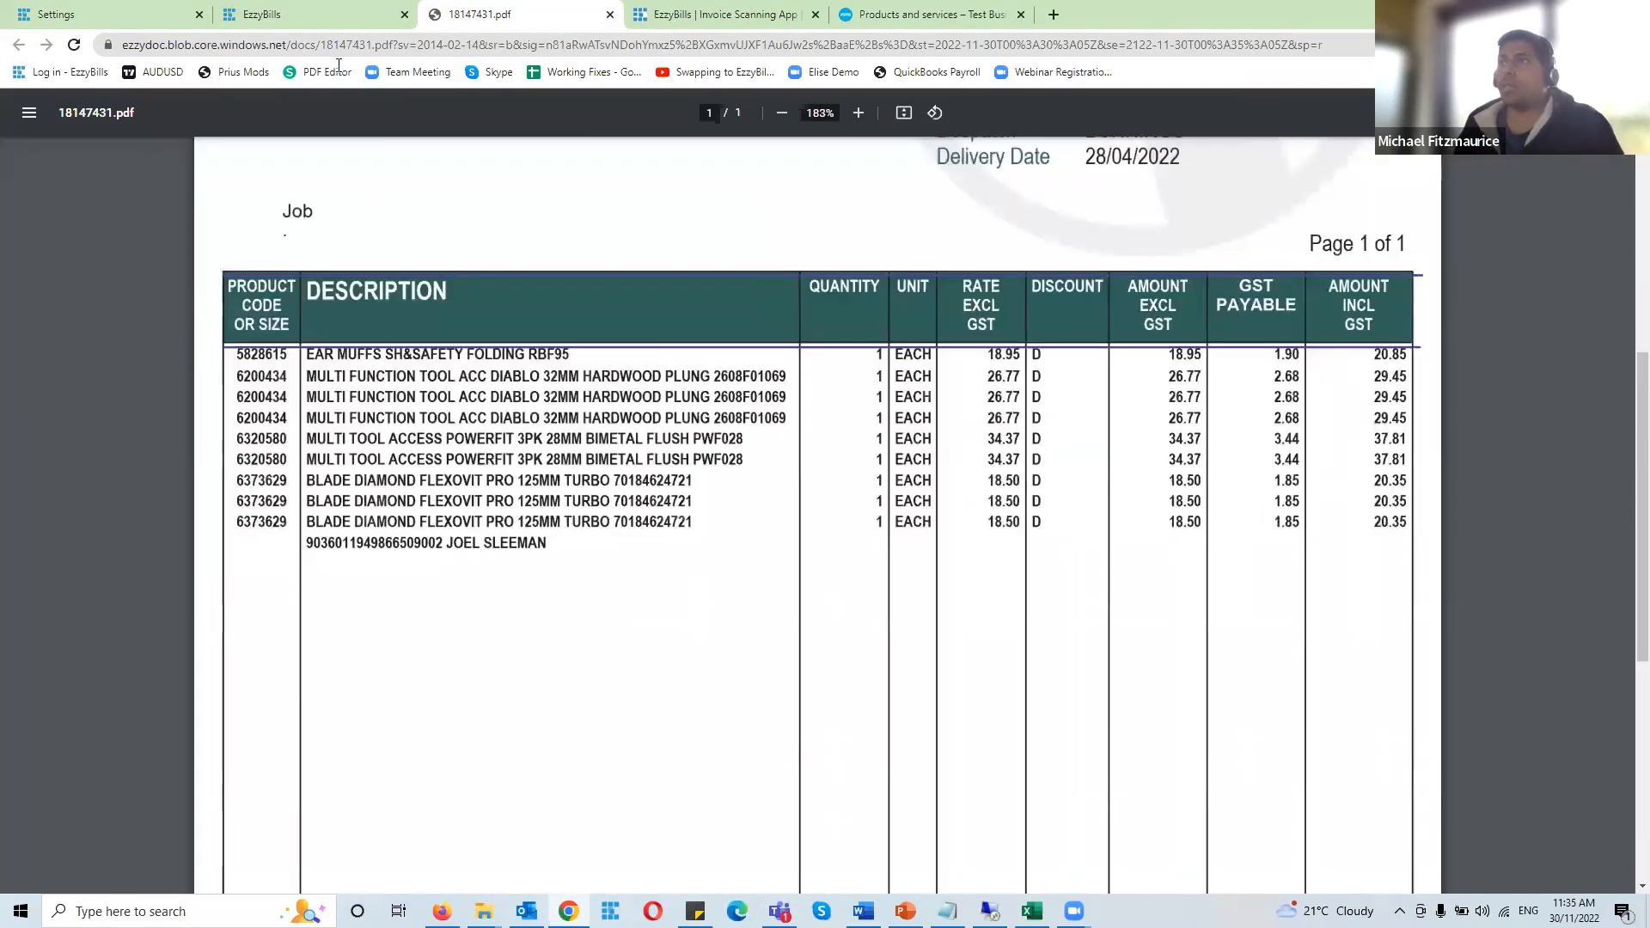
Open the extracted invoice details of document 18147431, compare the item codes with the PDF, and close the details
left_click(296, 14)
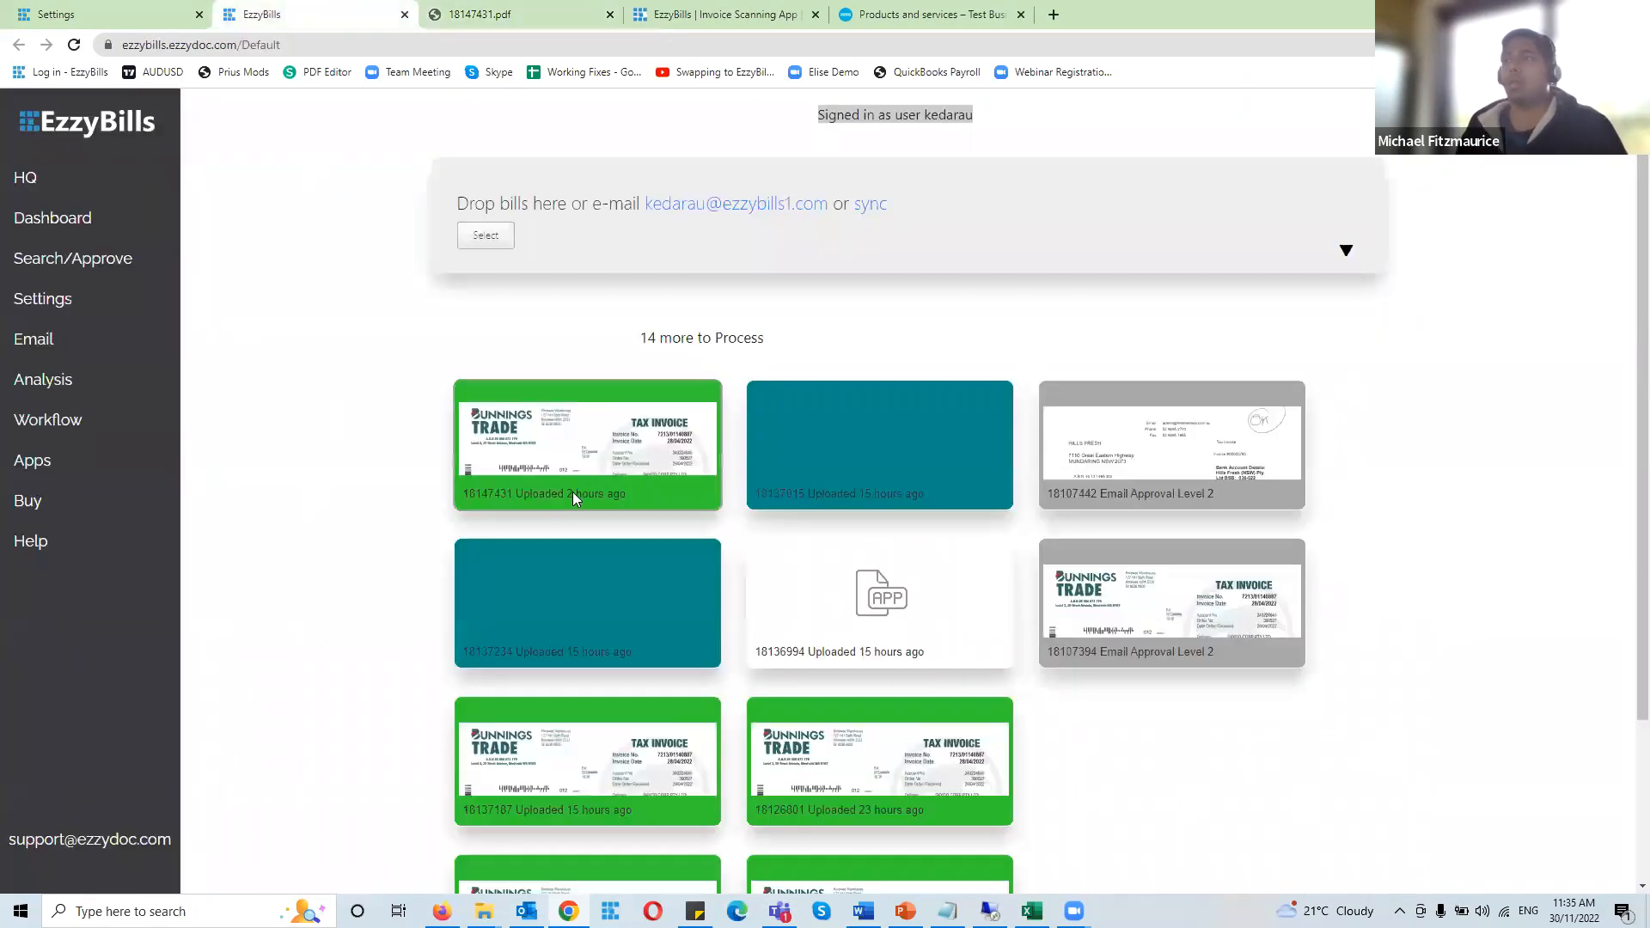
mouse_move(573, 495)
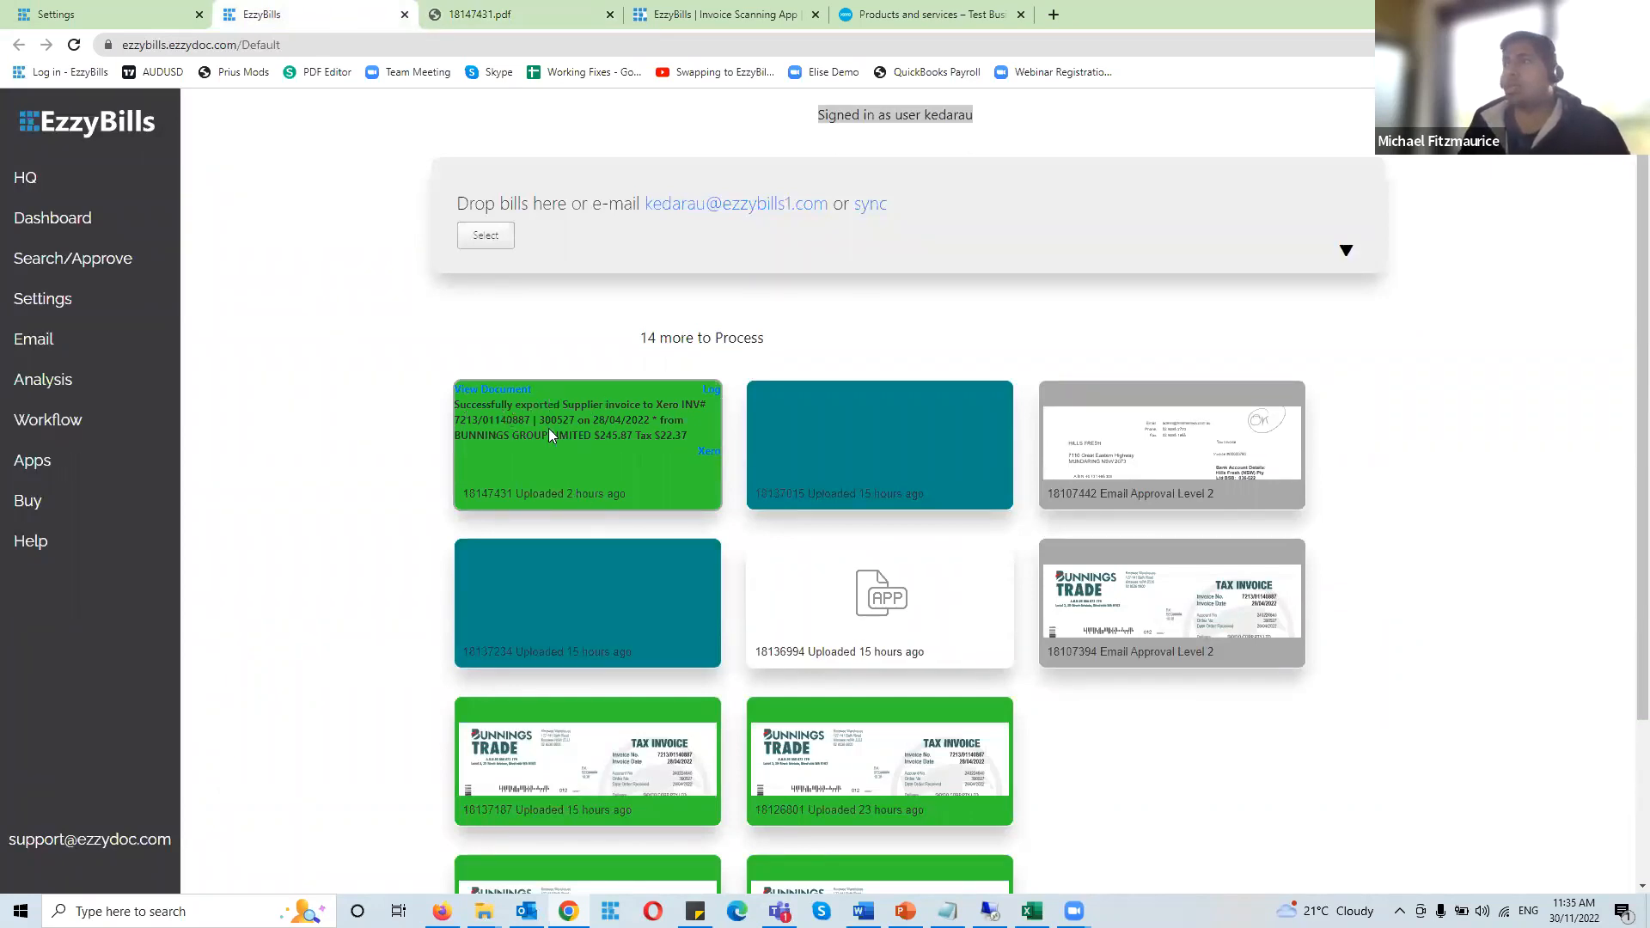
left_click(710, 392)
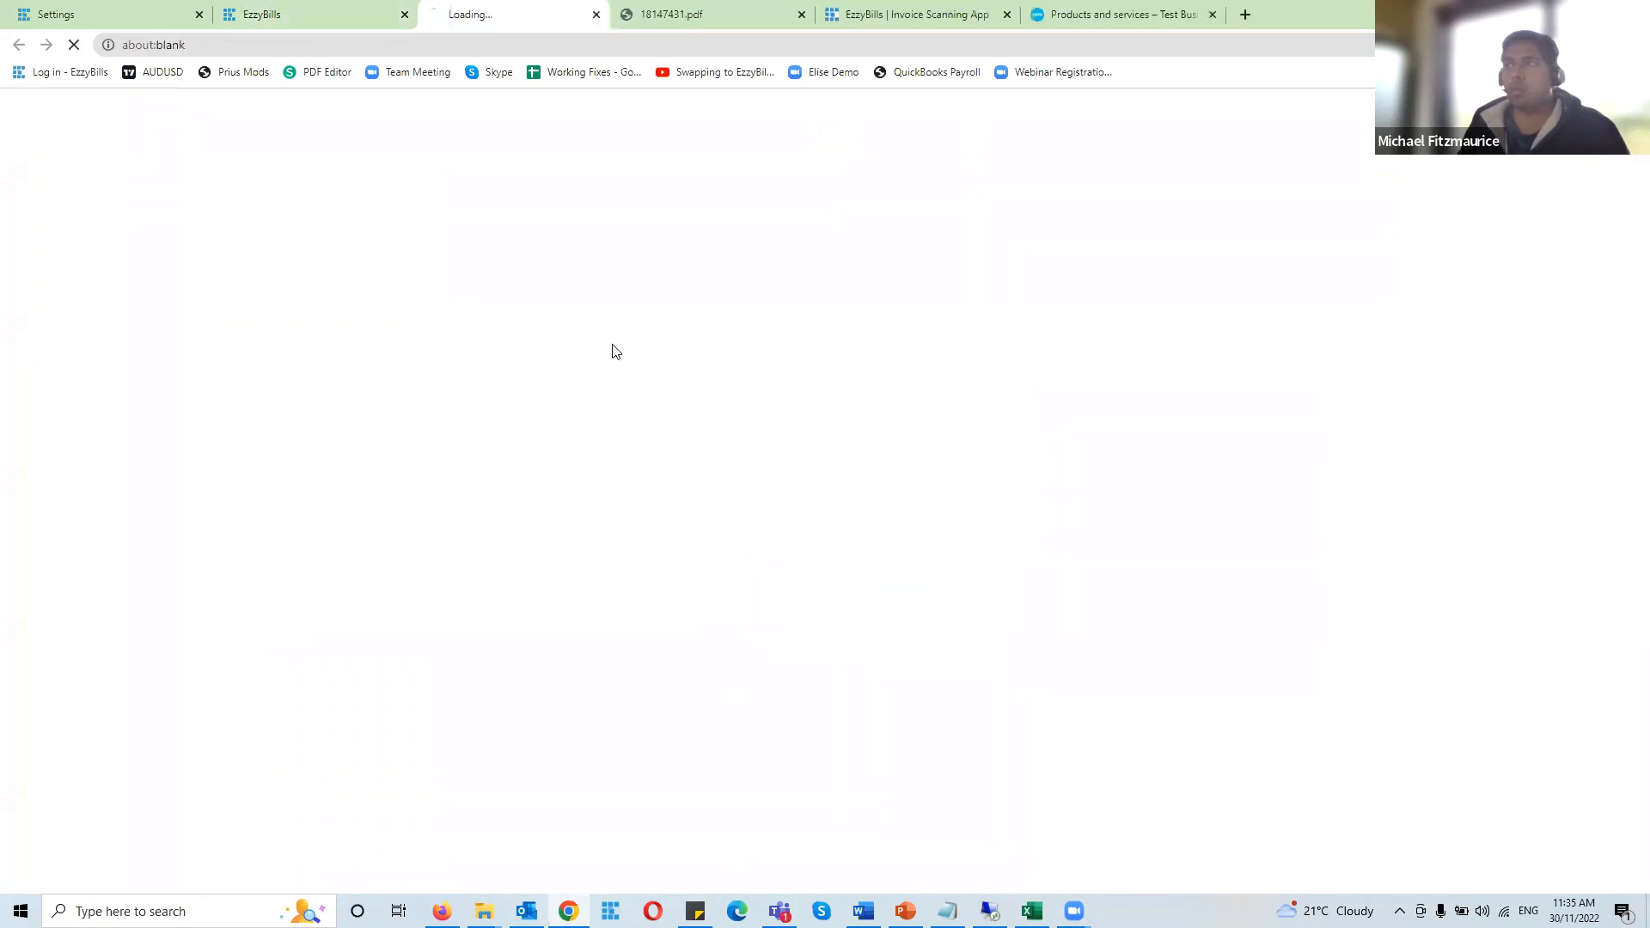
left_click(548, 722)
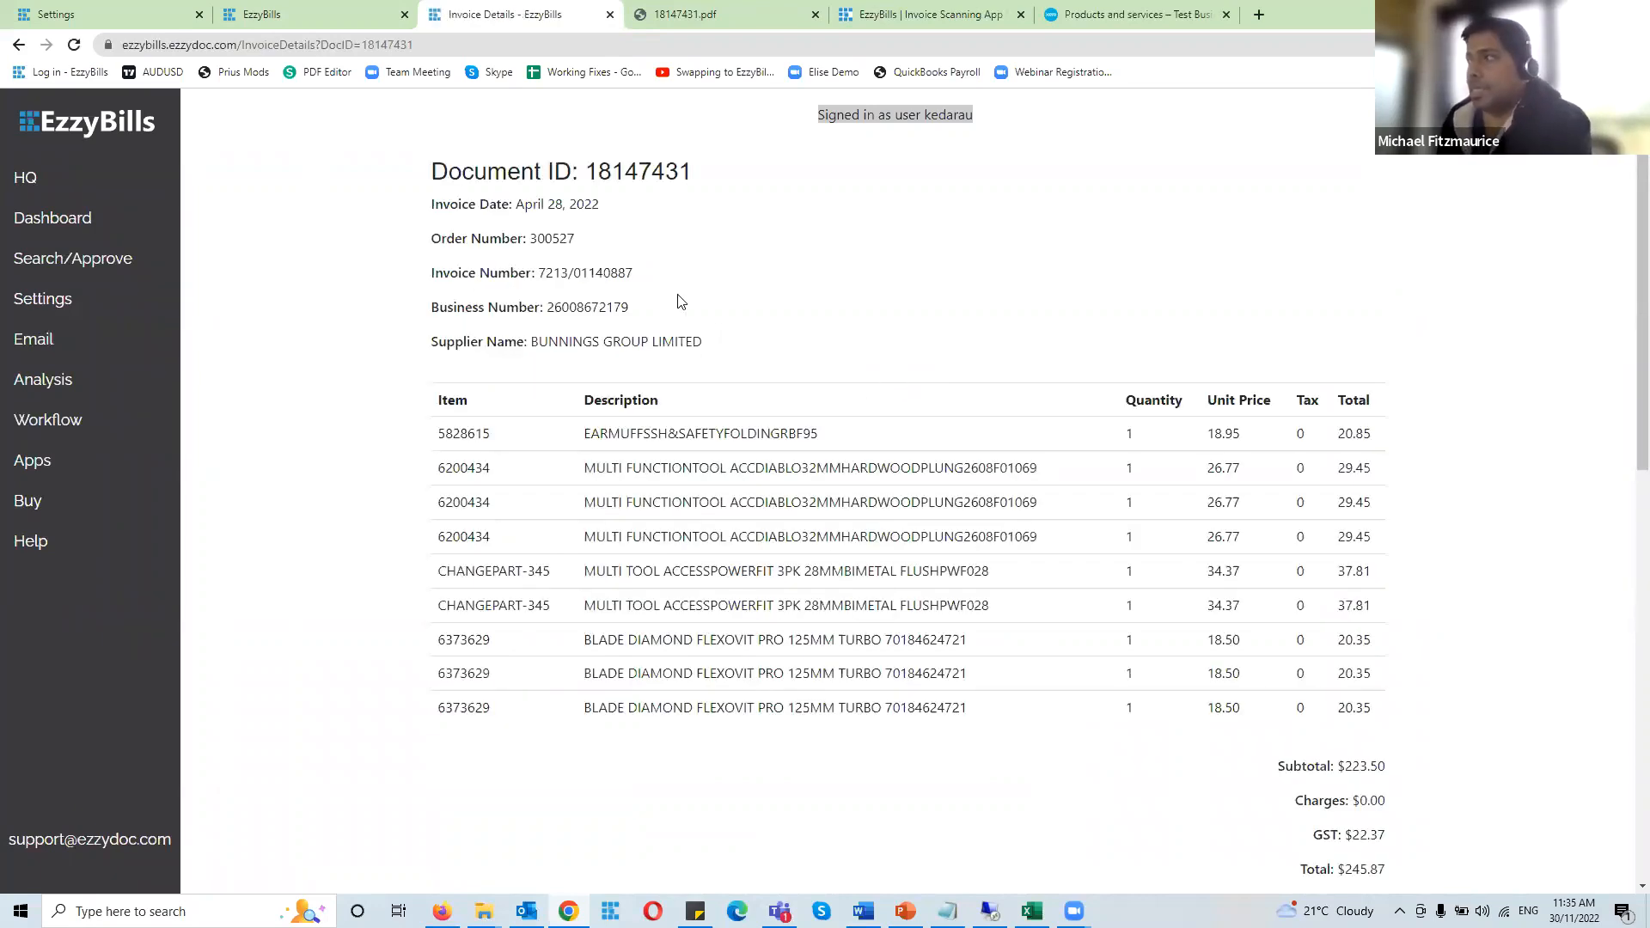
left_click_drag(459, 433, 498, 538)
left_click(679, 13)
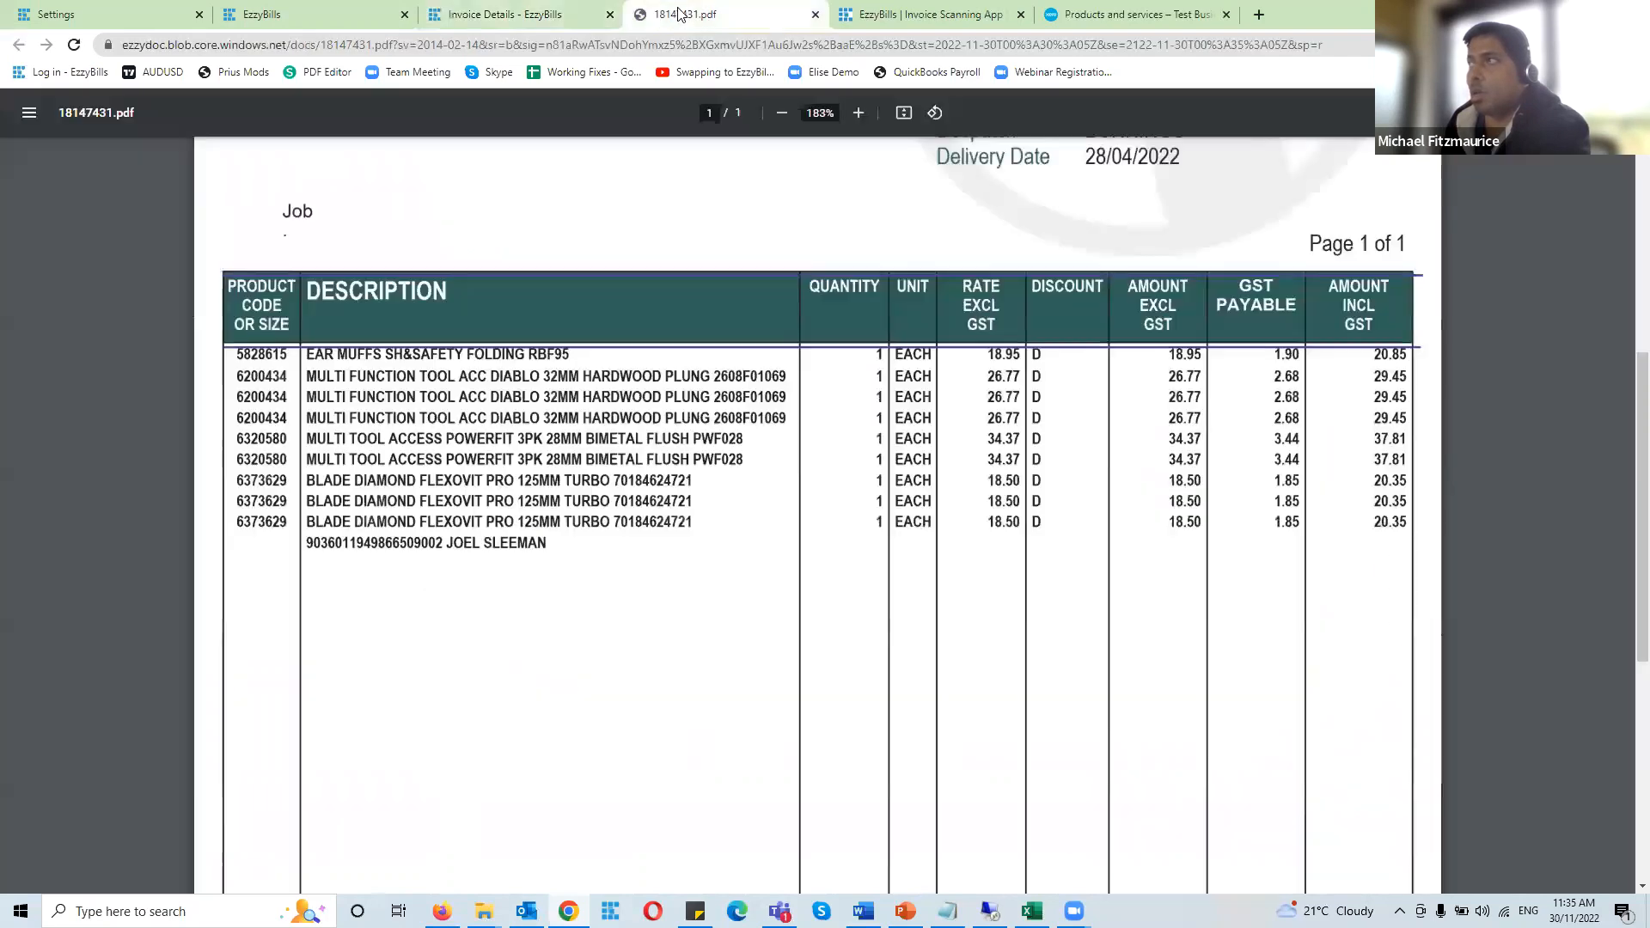
left_click(610, 14)
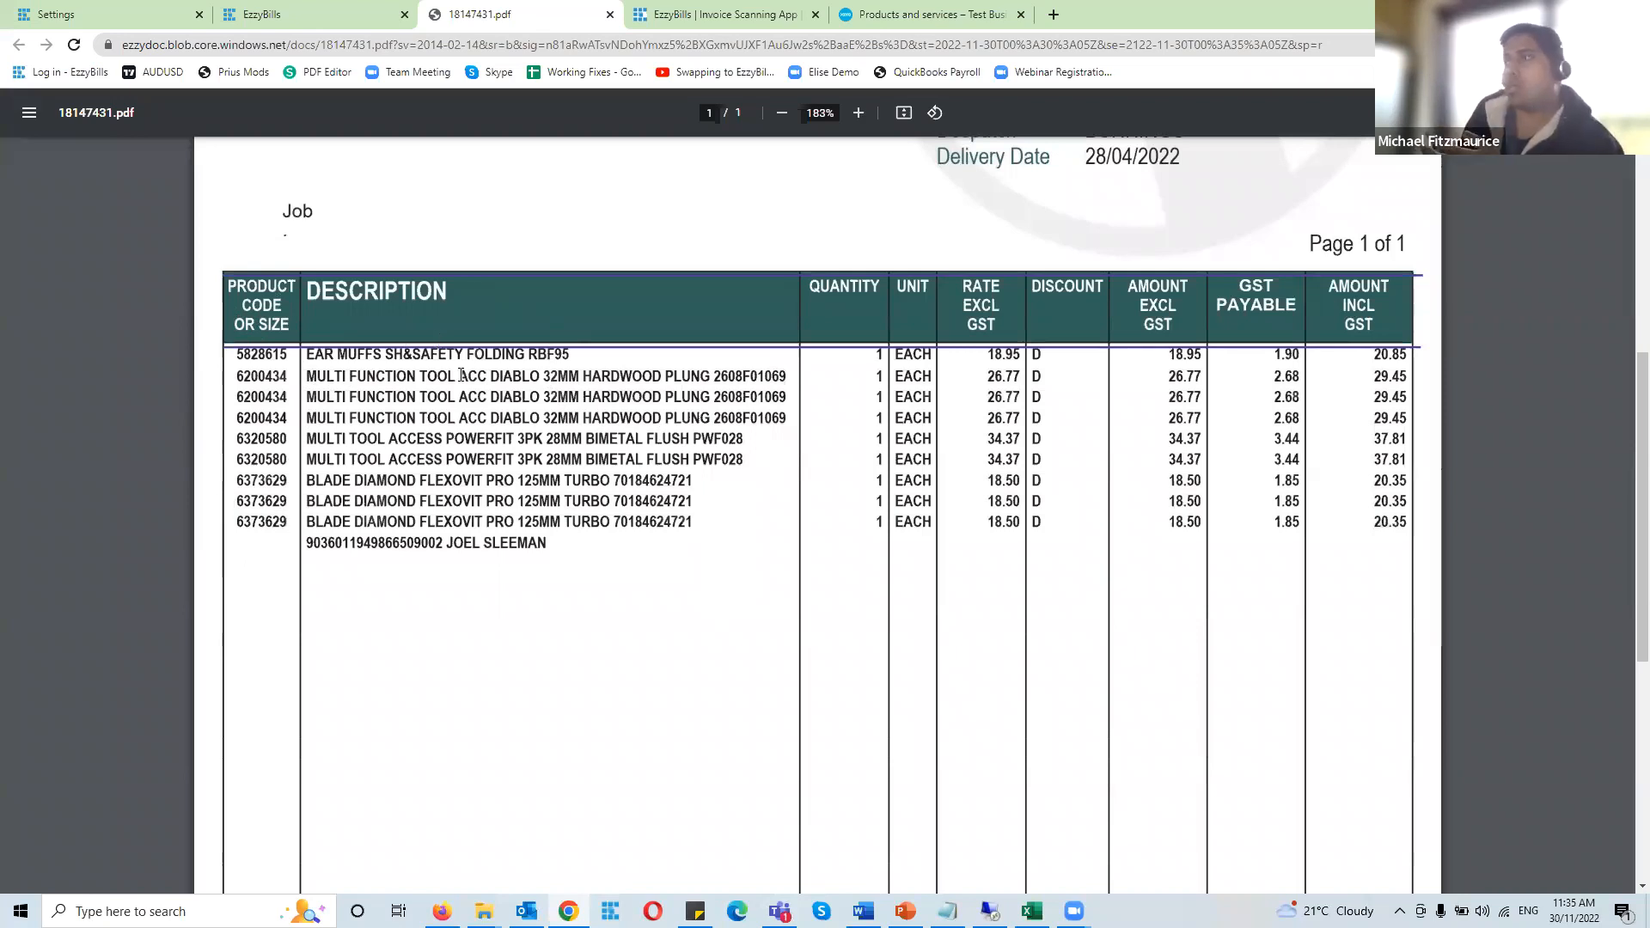
Compare Xero's Products and services list with the product codes on the Bunnings invoice PDF
left_click(875, 12)
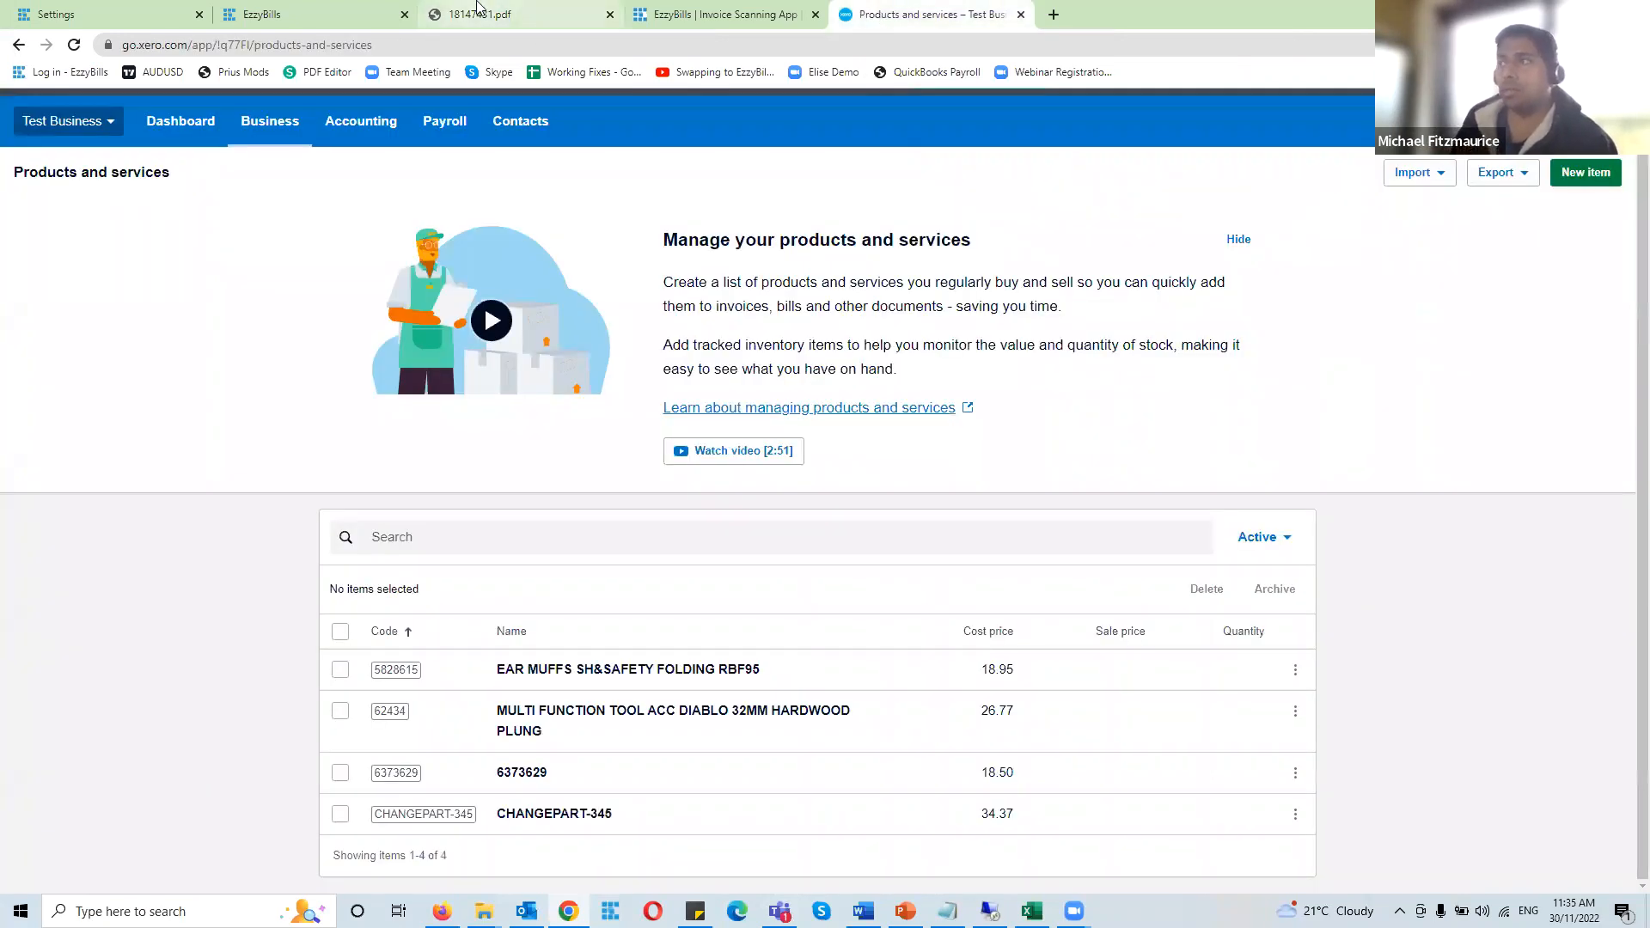
left_click(479, 9)
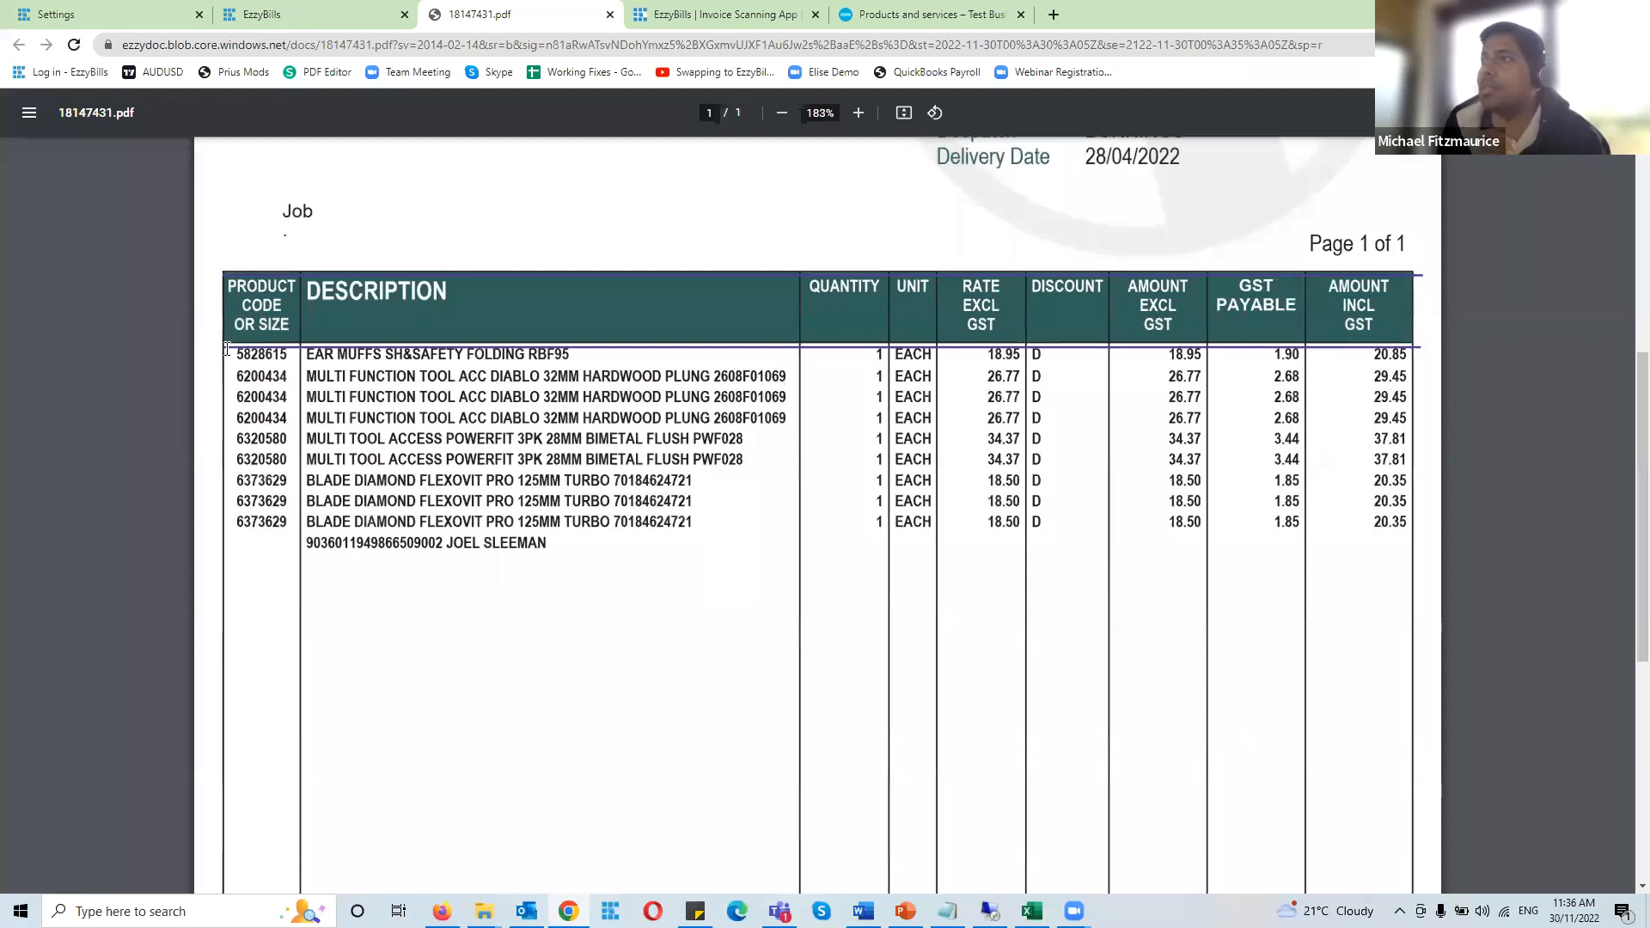
left_click(928, 14)
left_click(522, 12)
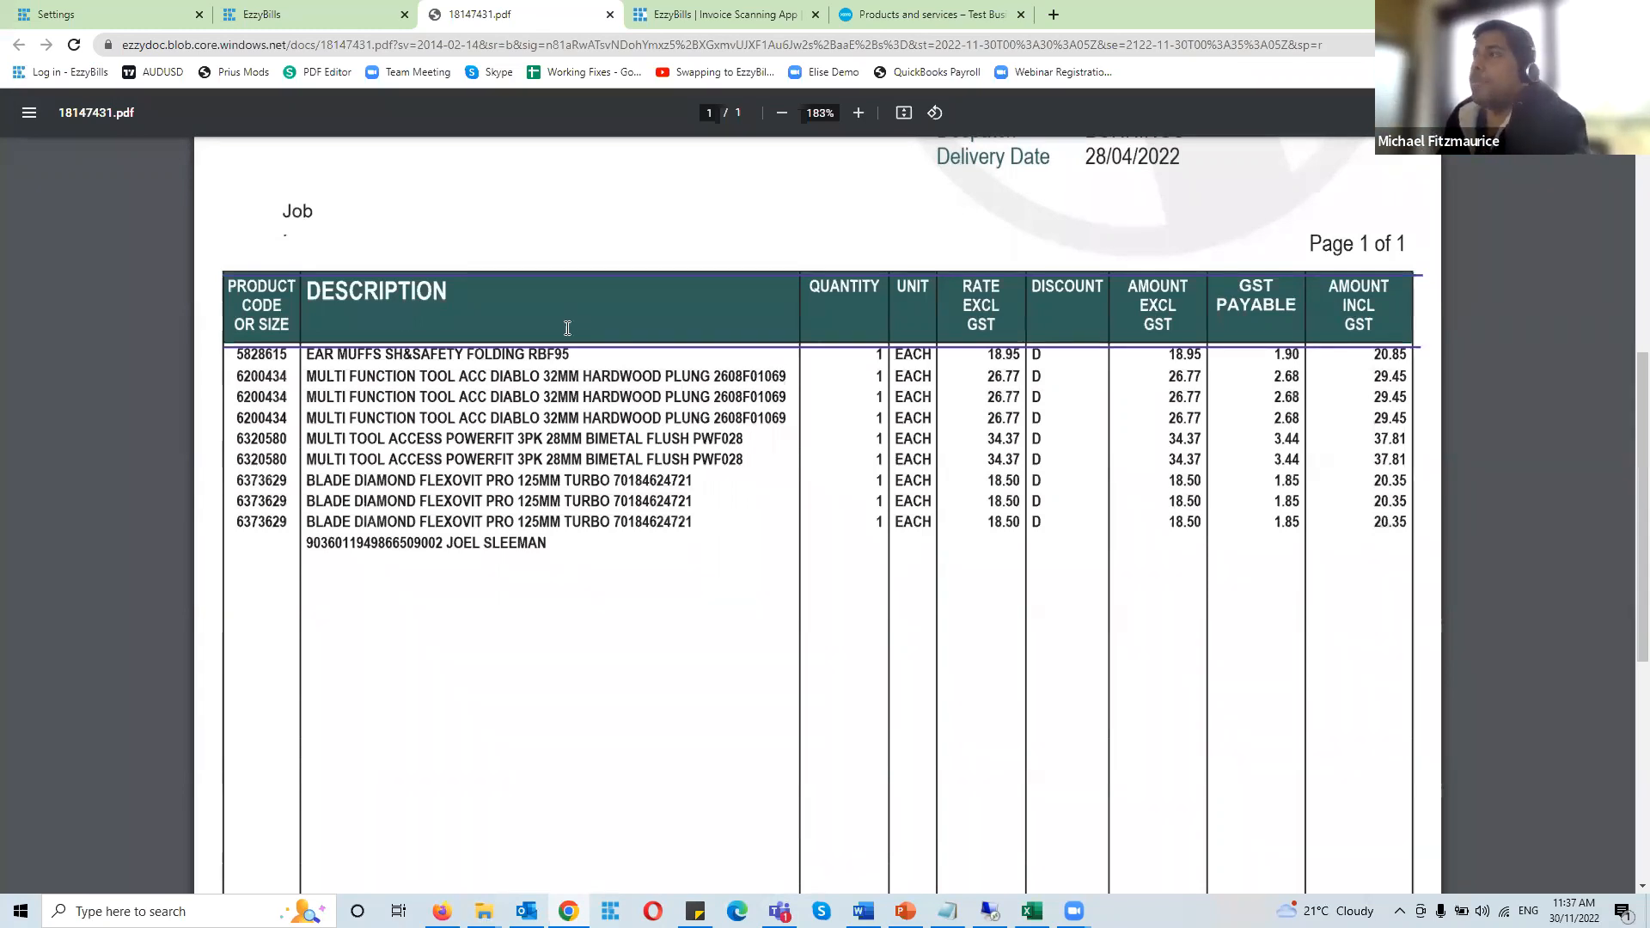
Set the Default Item Code to AUTO in the EzzyBills advanced settings and save the settings
left_click(315, 10)
left_click(112, 10)
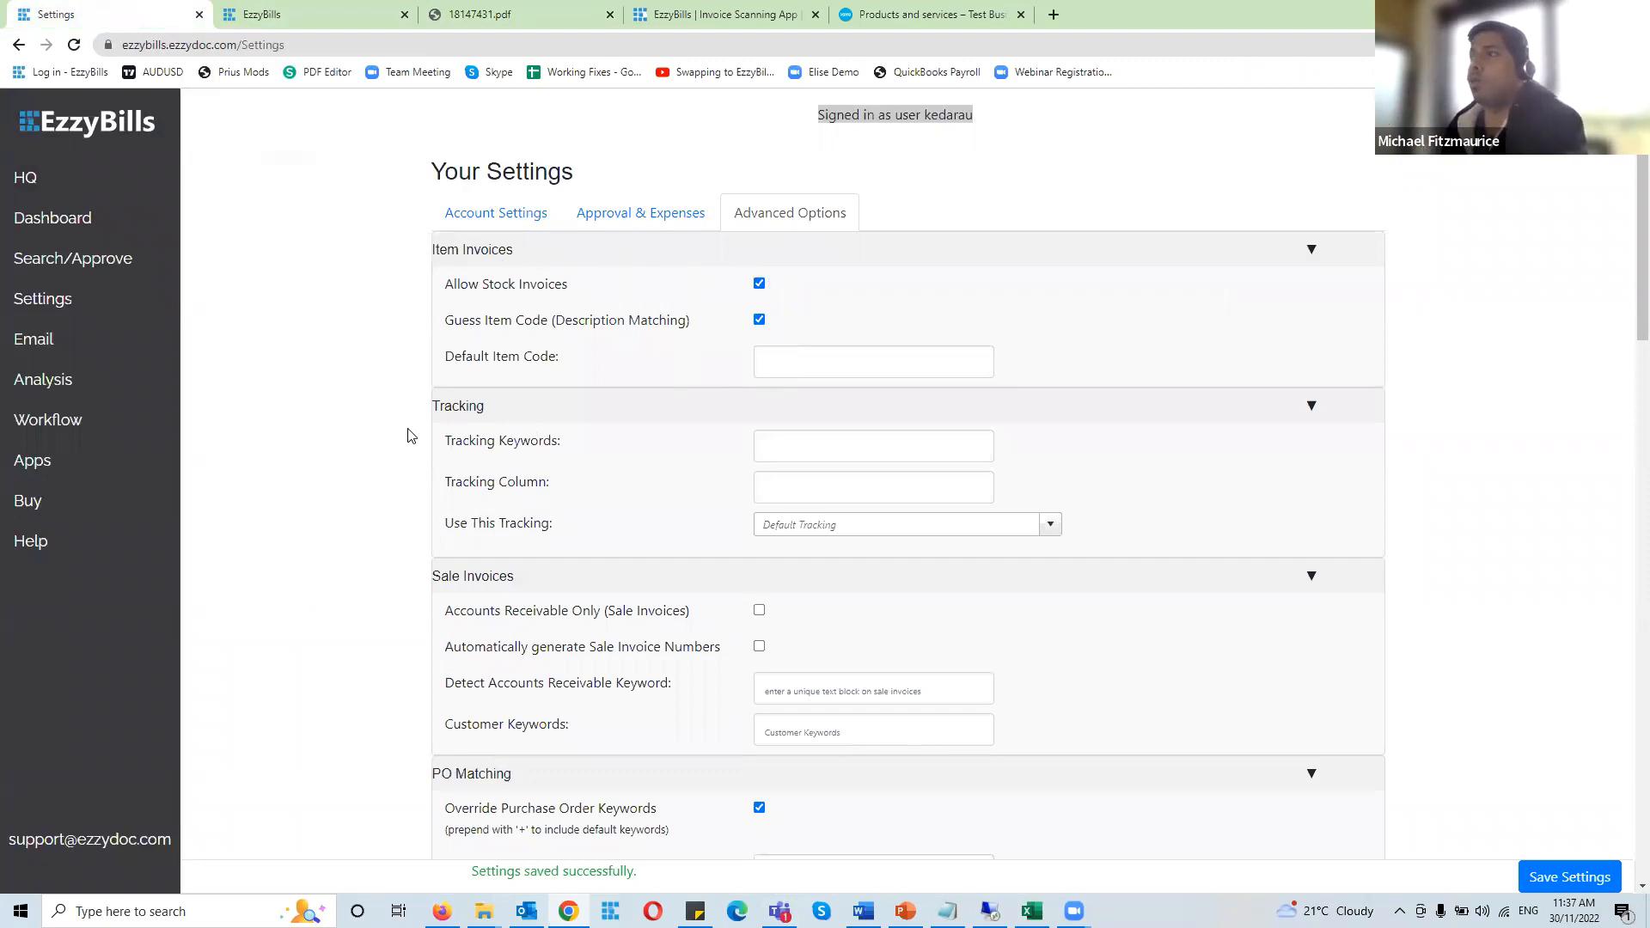
left_click(826, 372)
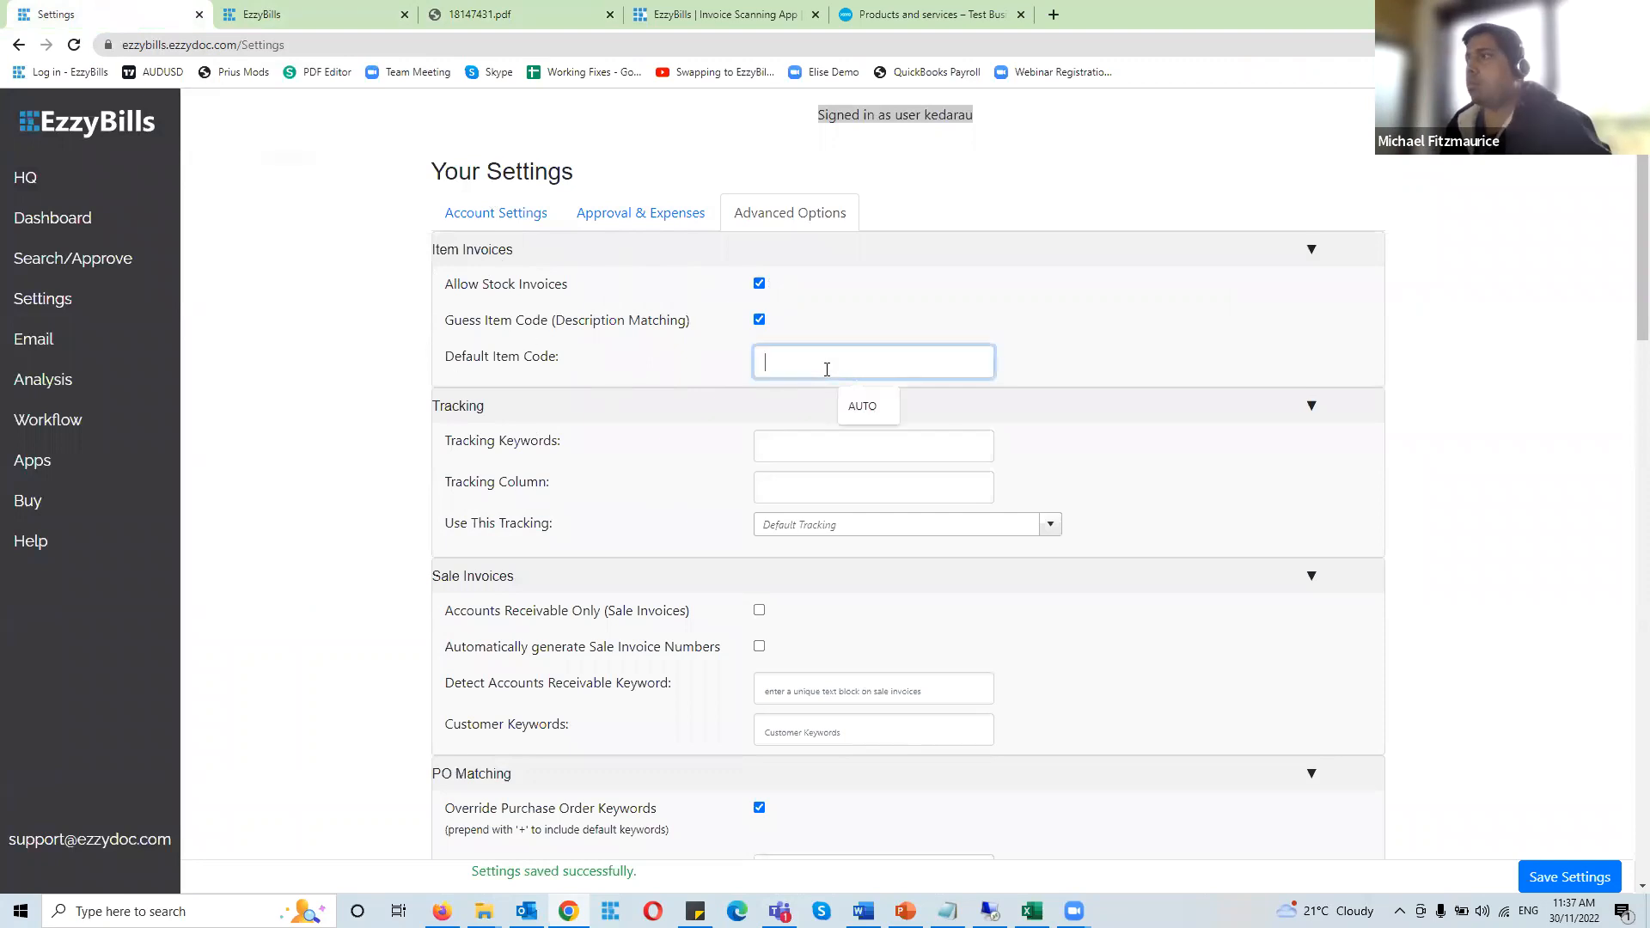
type("AUTO")
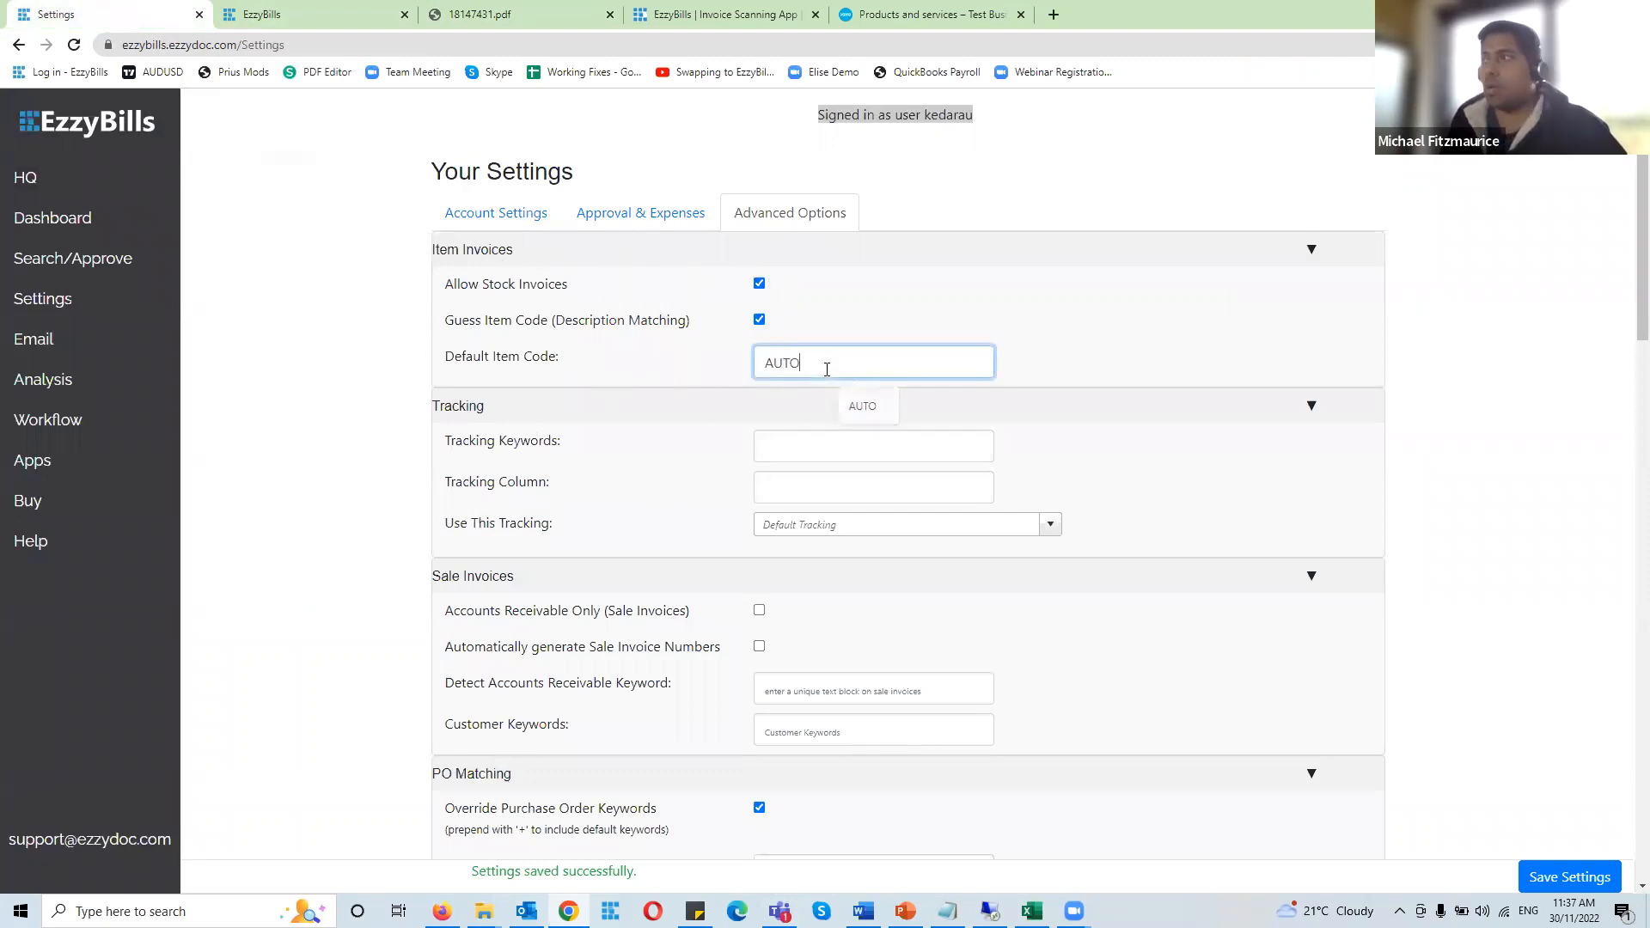
left_click(1448, 328)
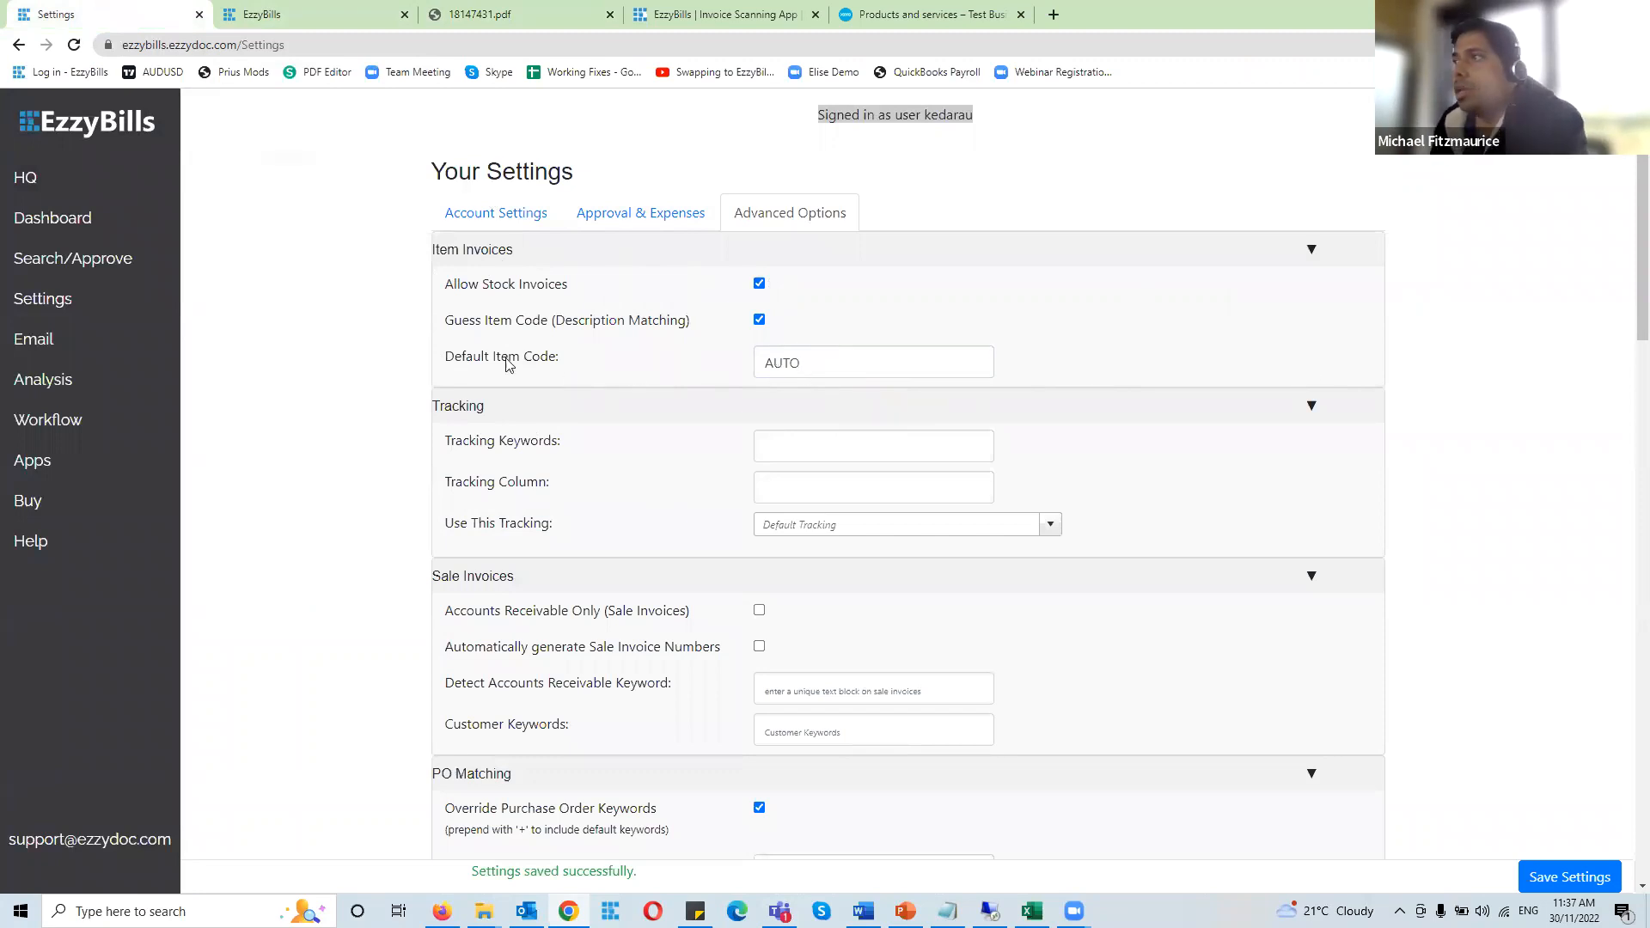
left_click(1586, 880)
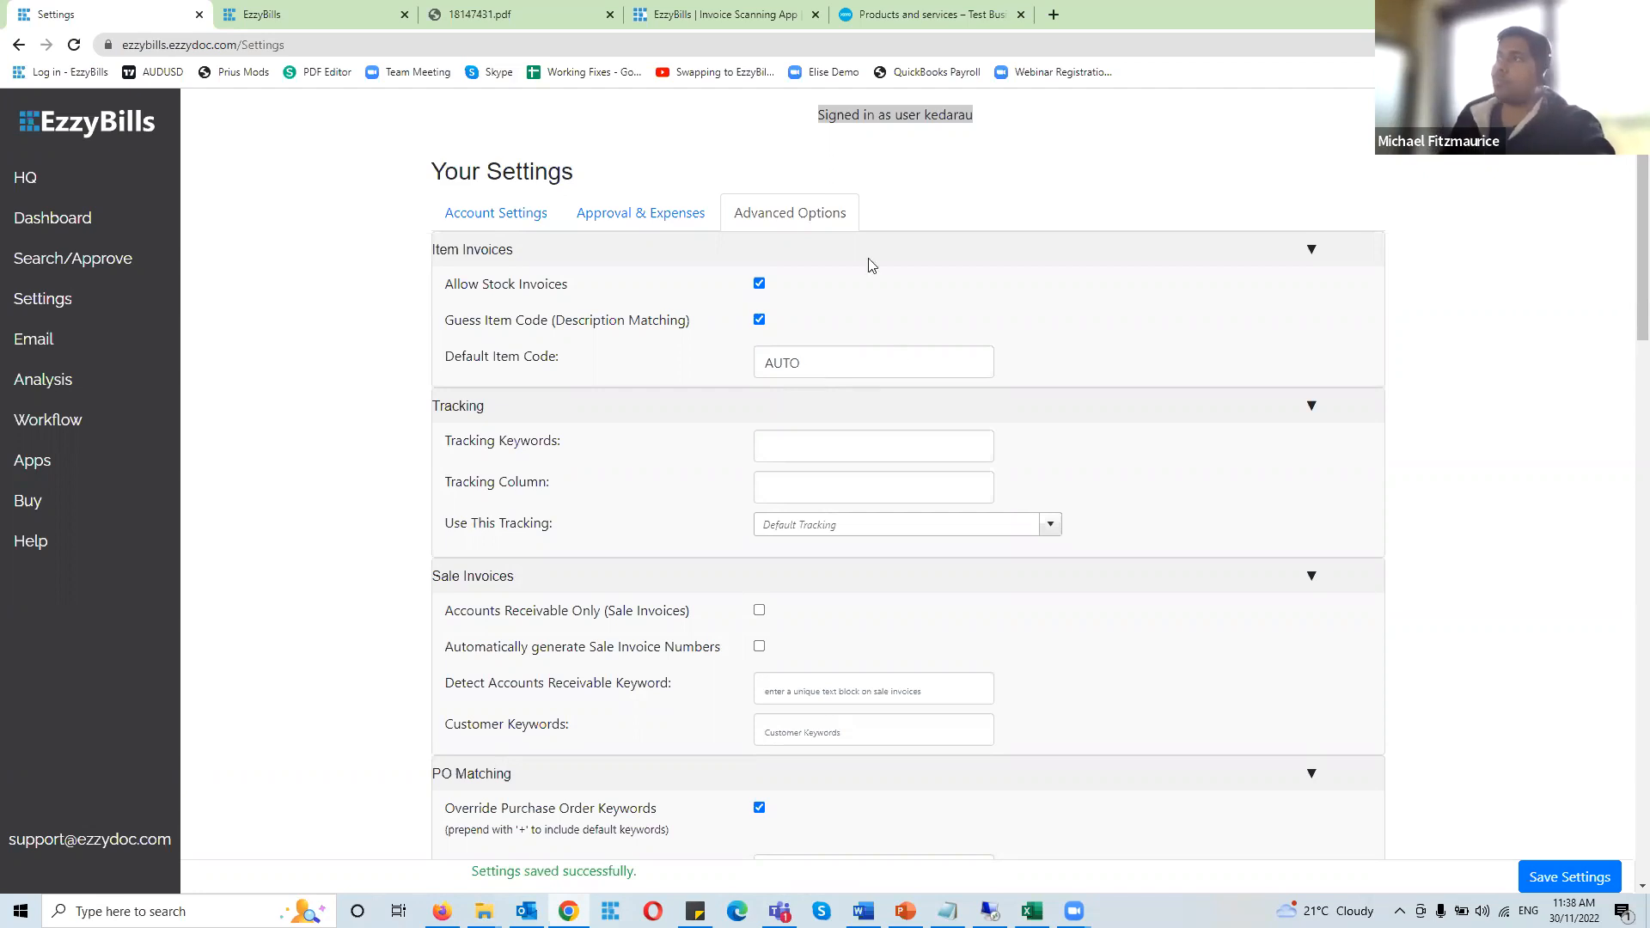
Check the first invoice line's product code 5828615 and its description against the items in Xero's Products and services list
left_click(498, 13)
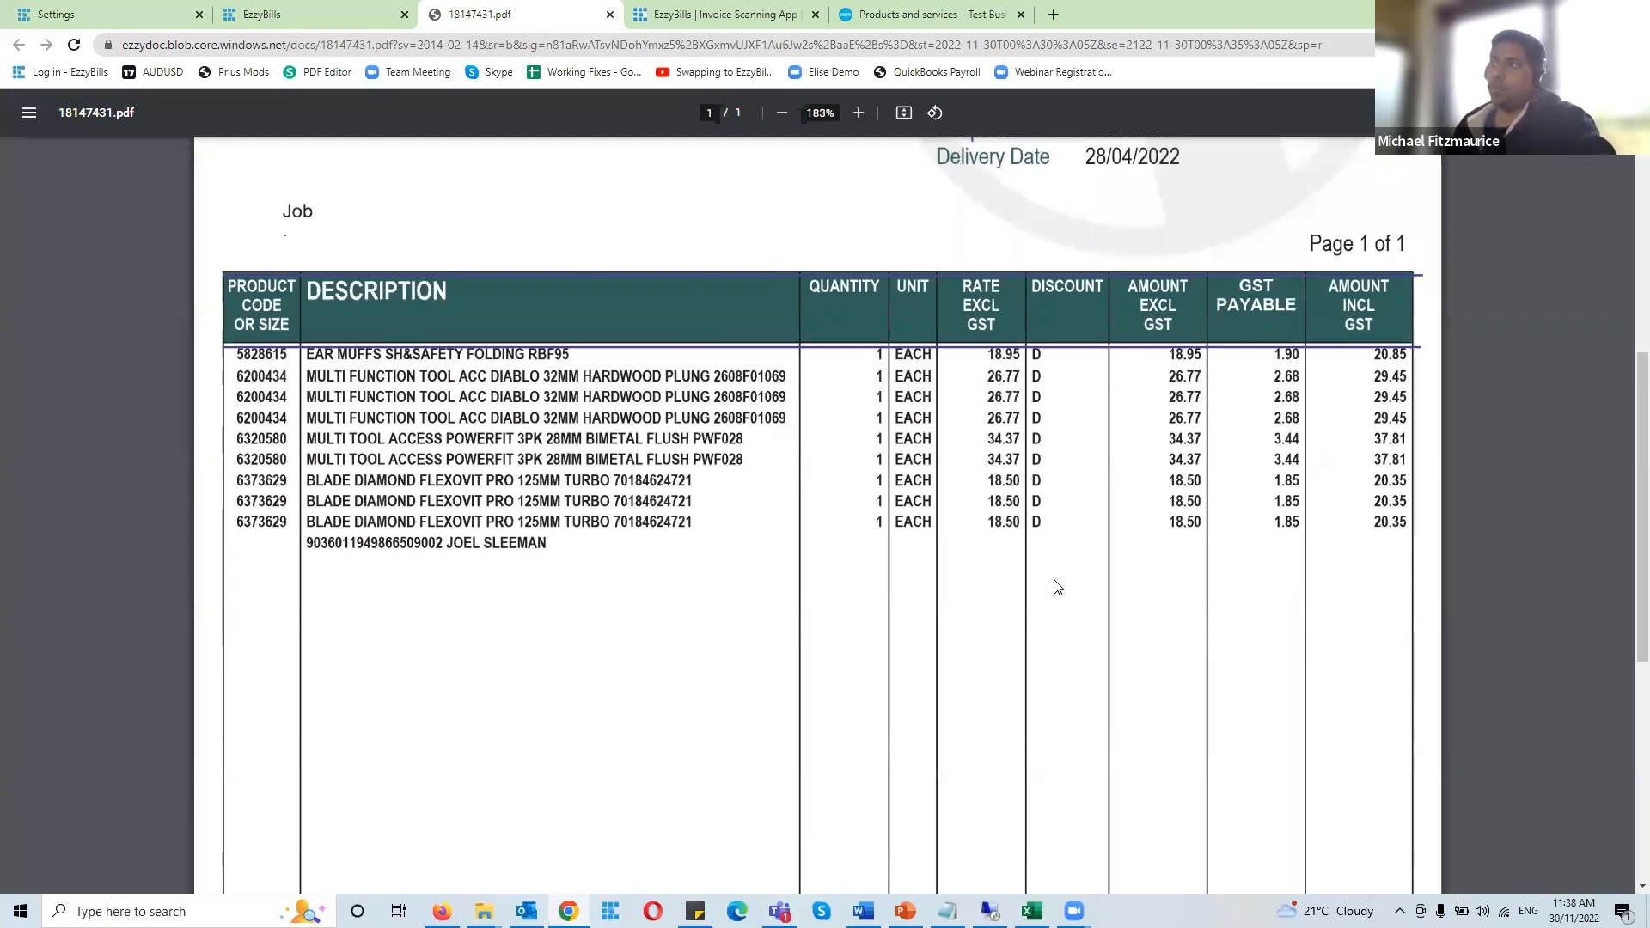
left_click(884, 10)
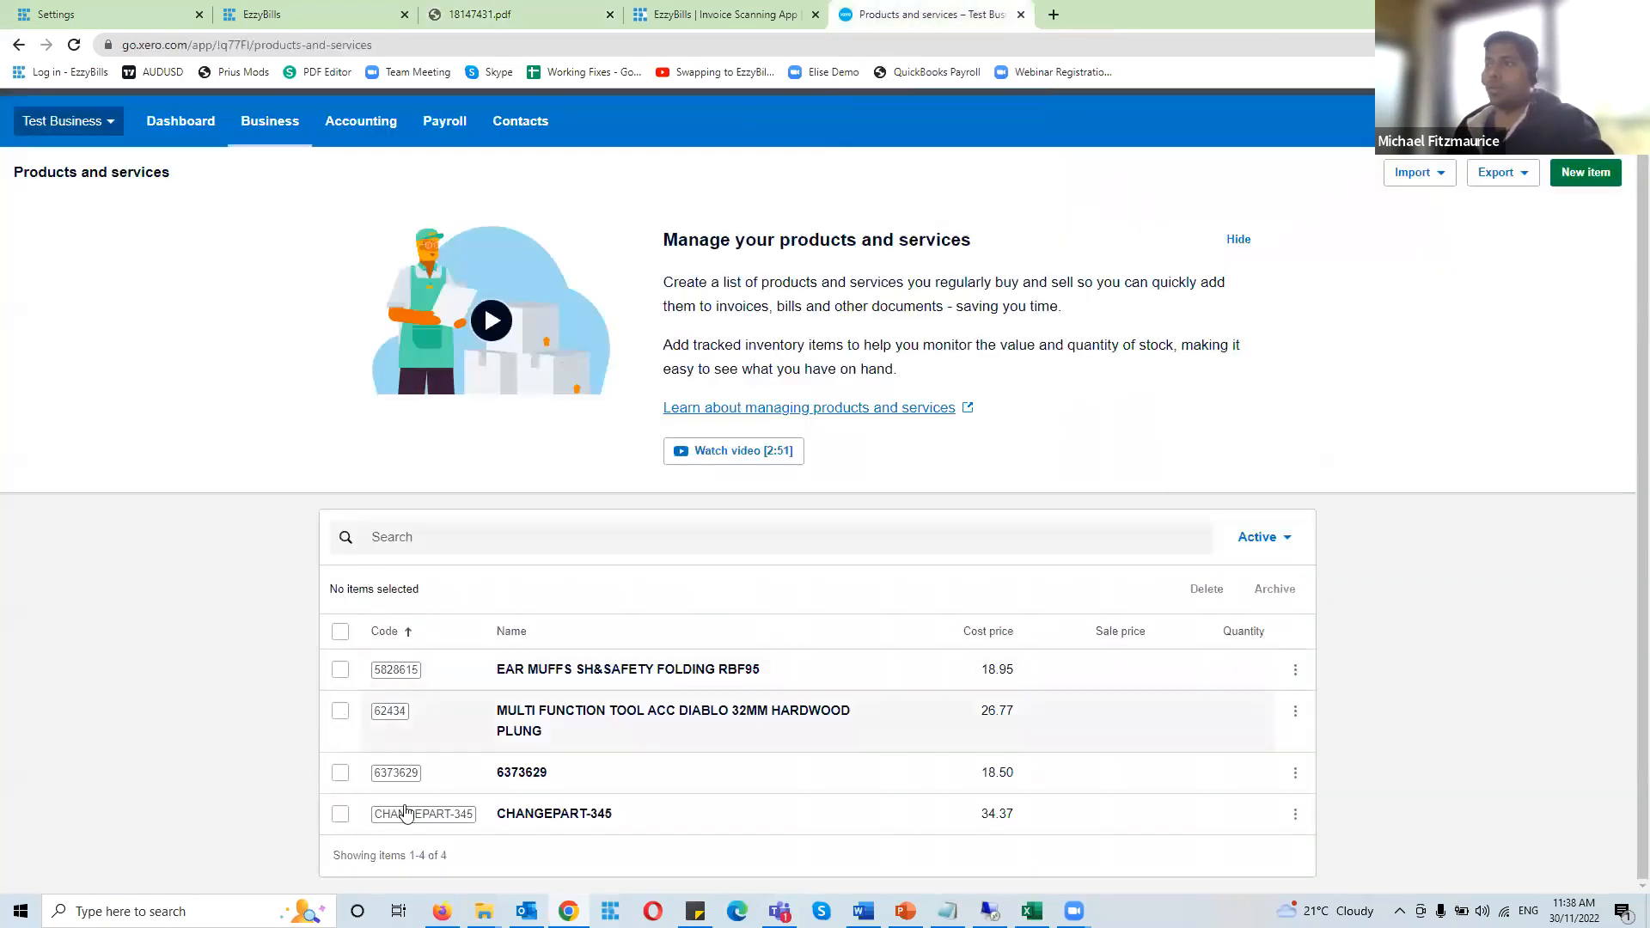
left_click(526, 12)
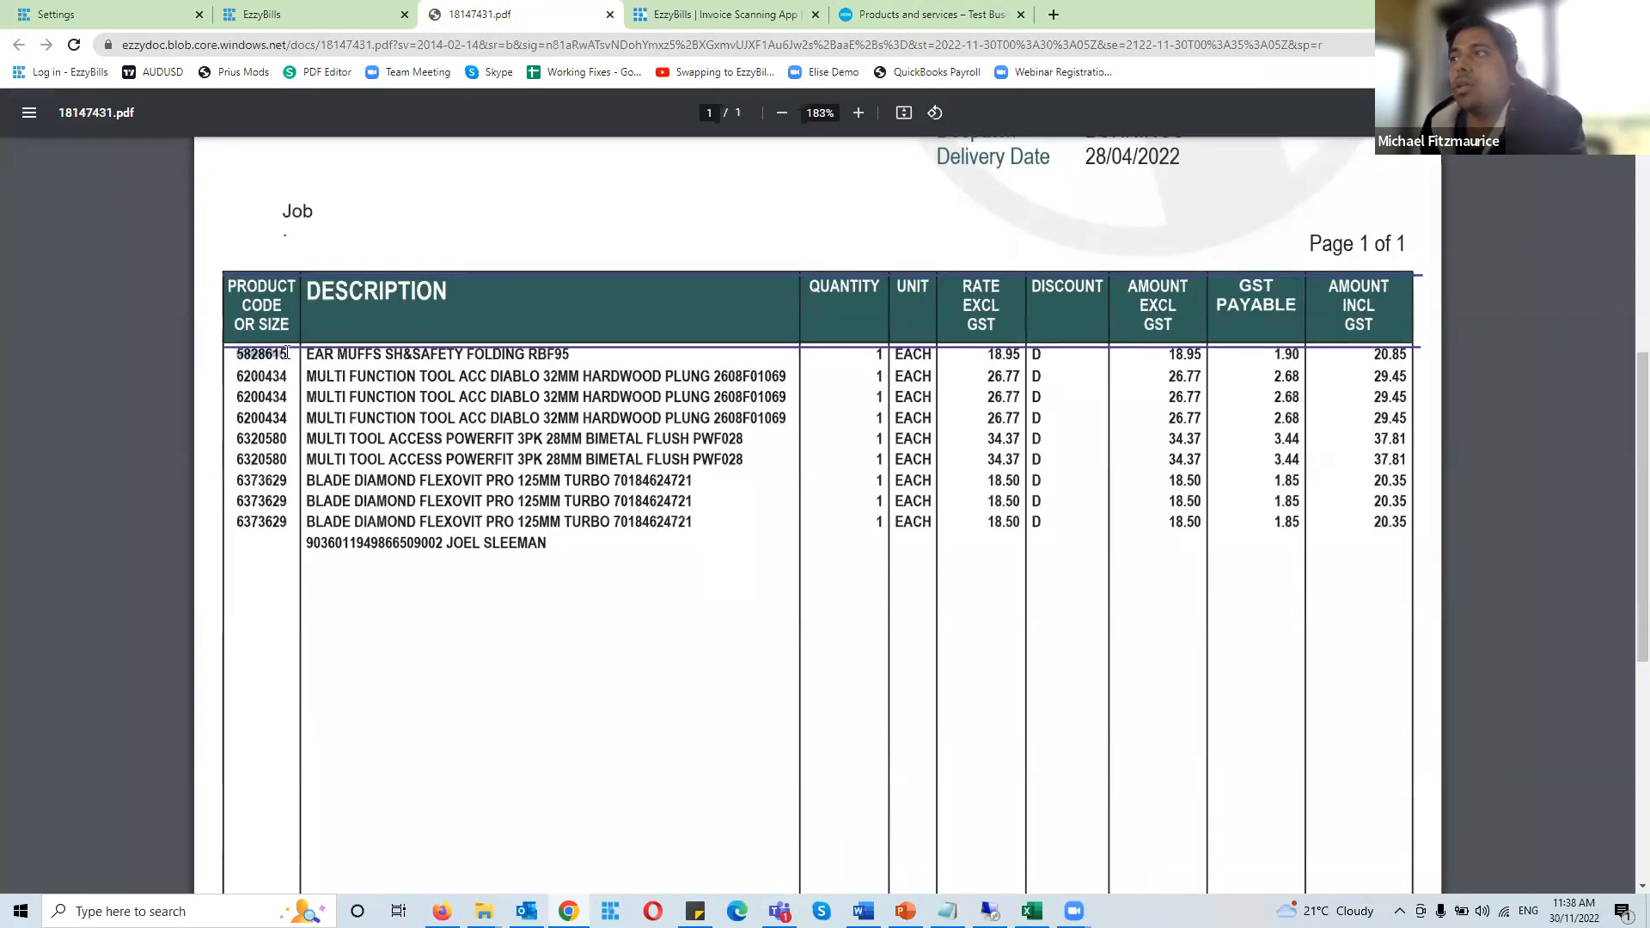
left_click_drag(234, 354, 575, 350)
left_click(598, 392)
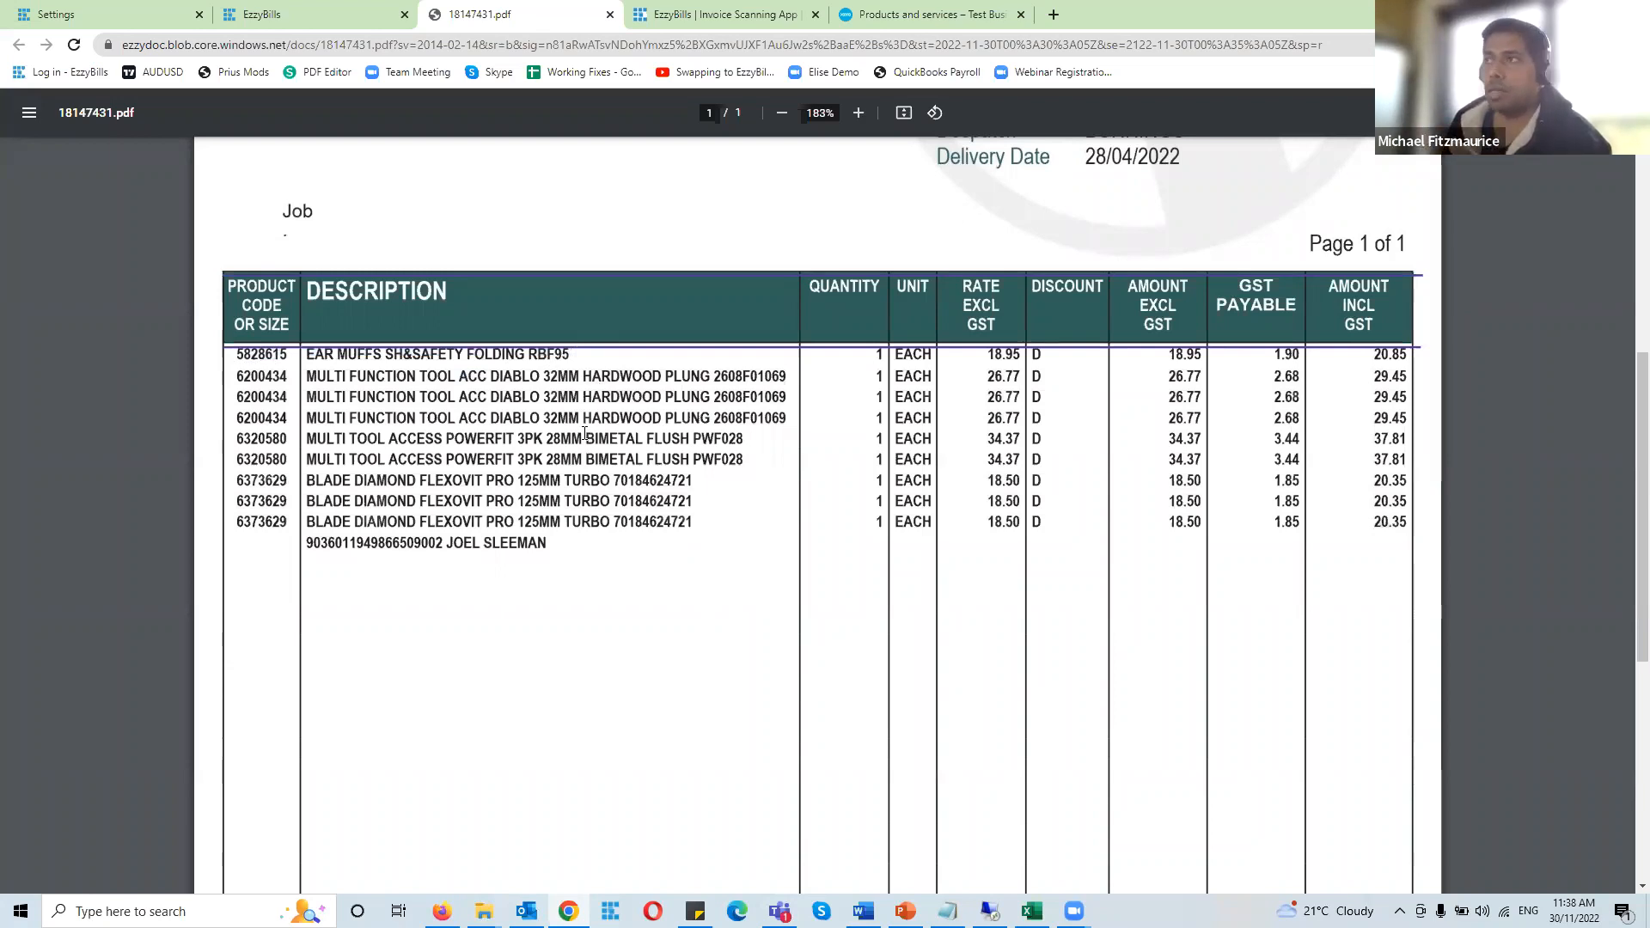
double_click(258, 353)
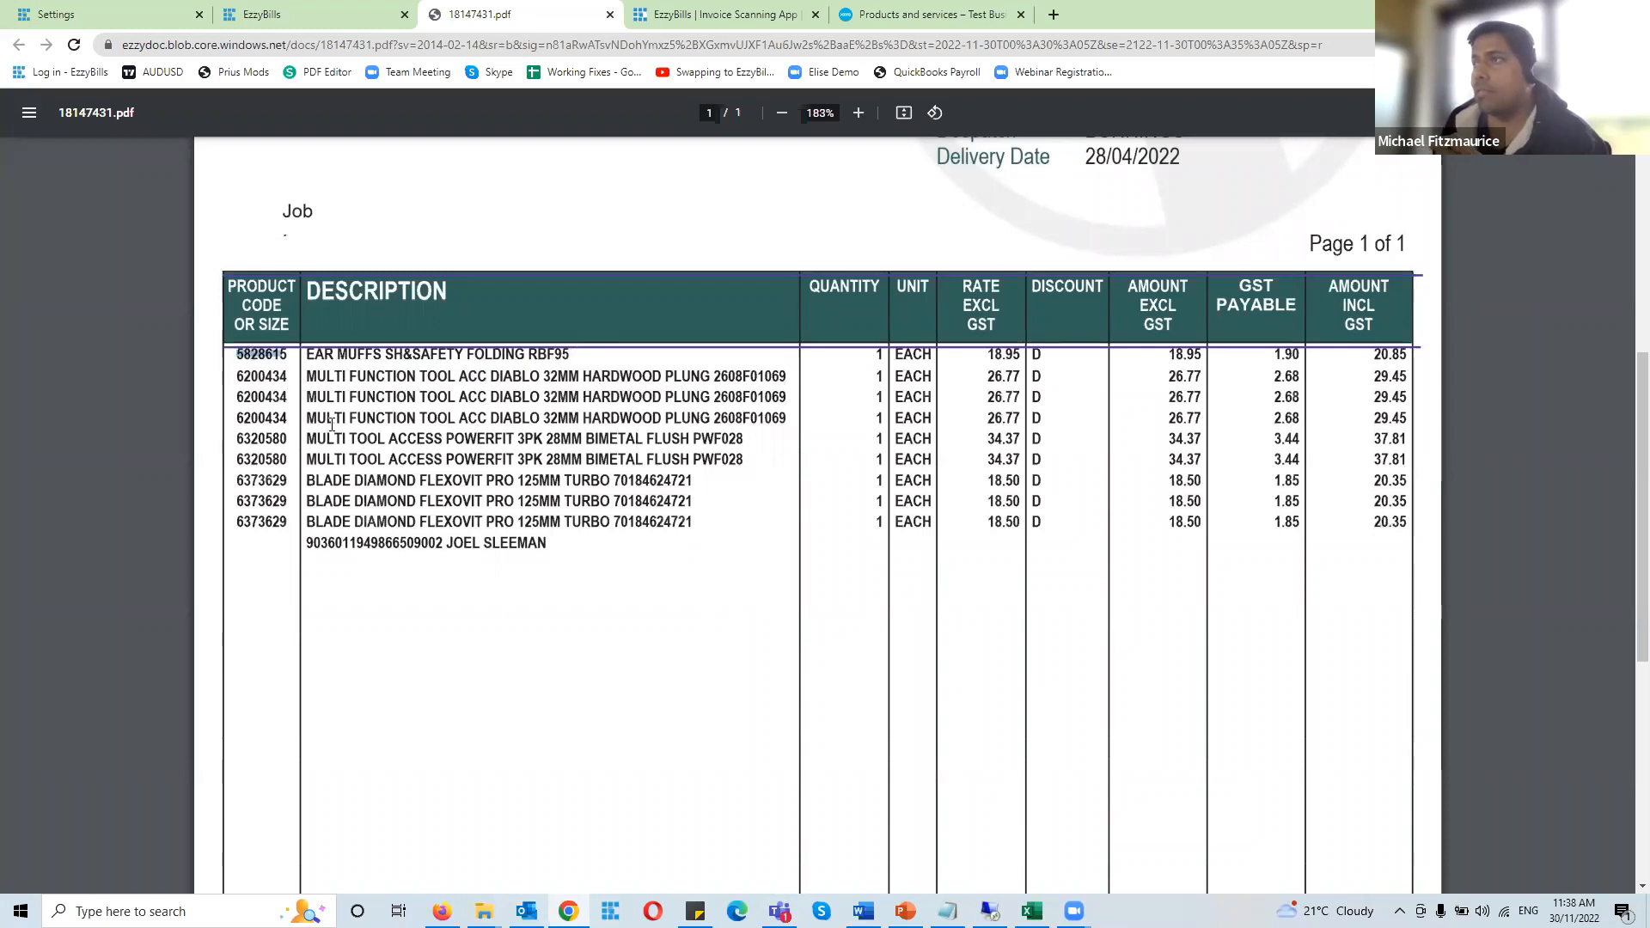
left_click_drag(309, 350, 578, 376)
left_click(613, 421)
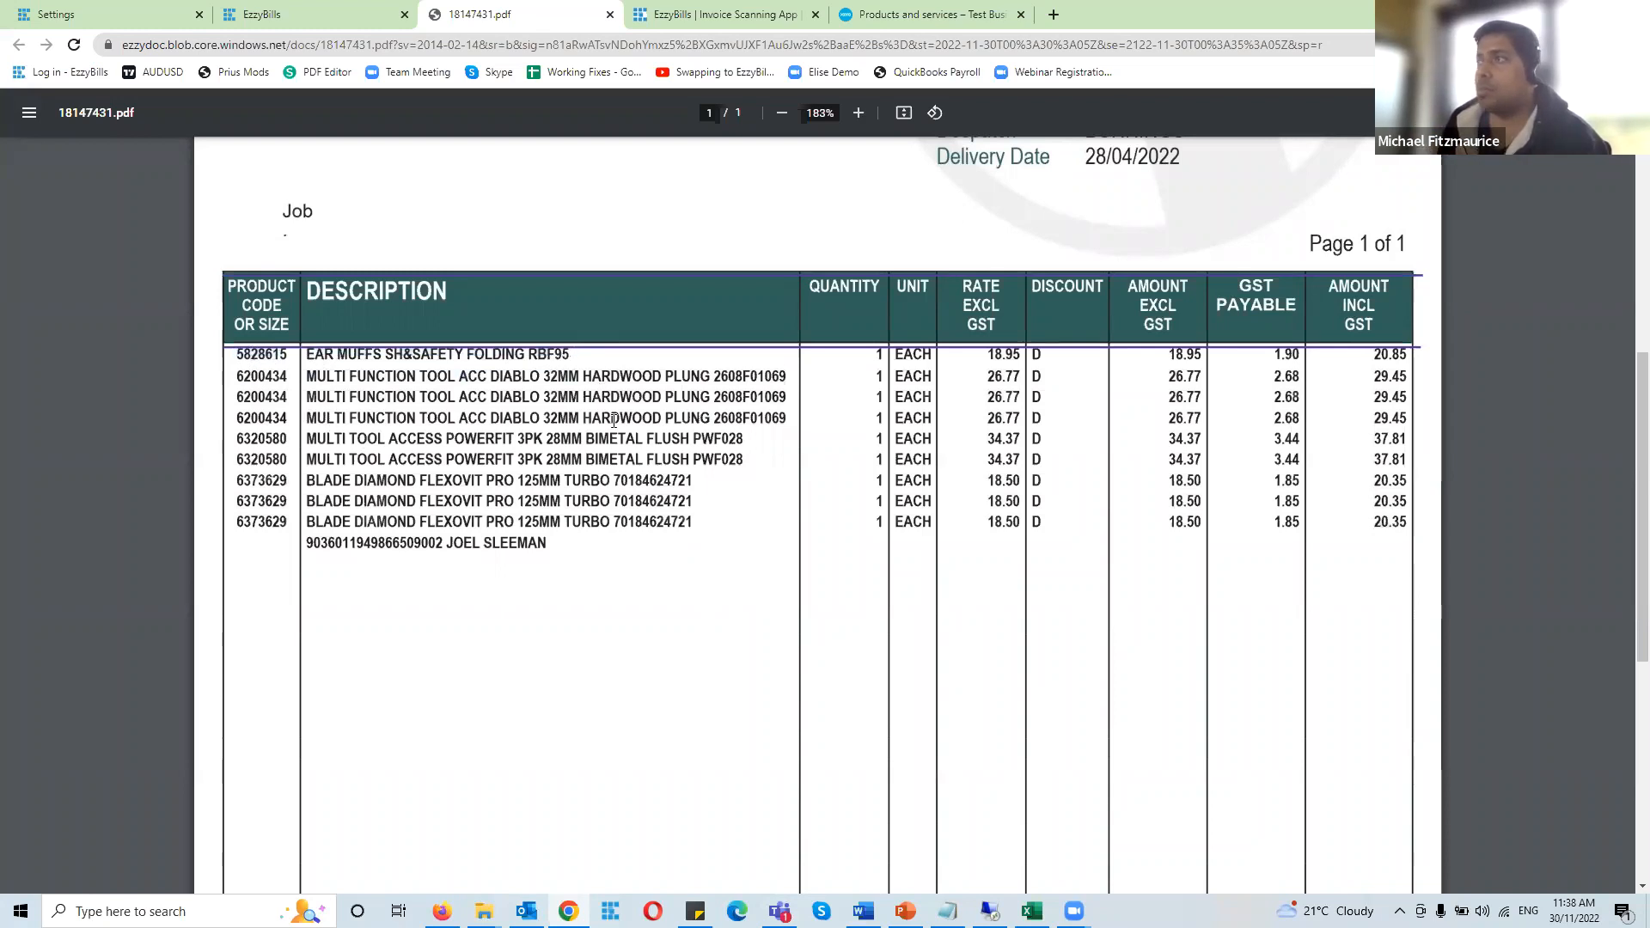
left_click(924, 15)
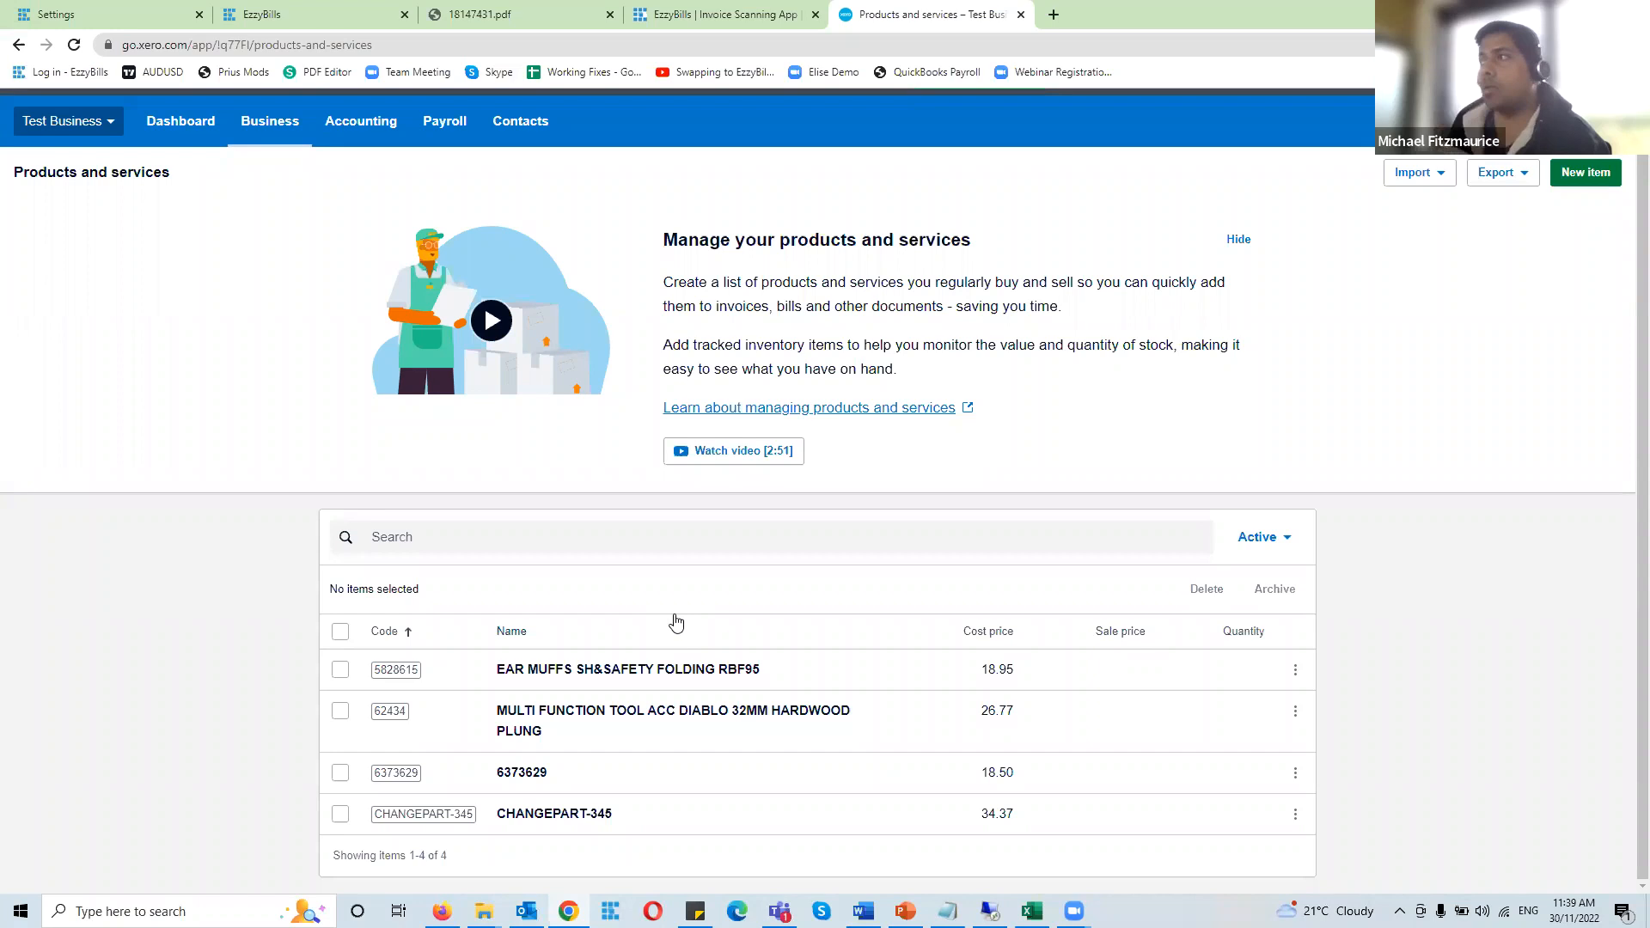
left_click(522, 13)
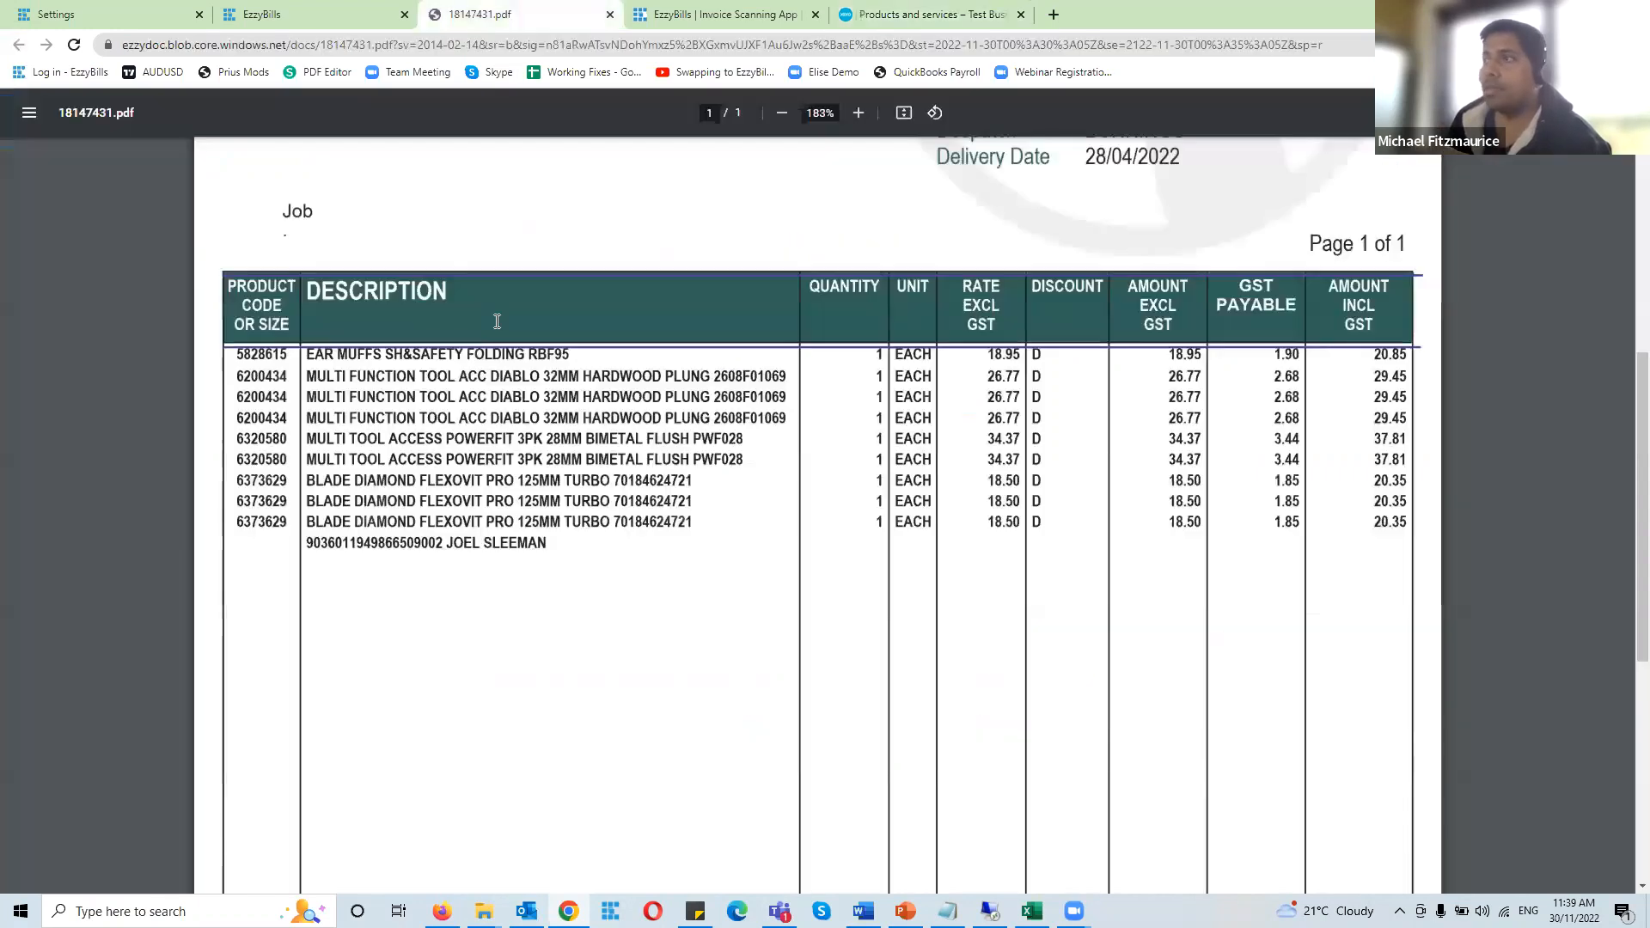
Compare product code 6200434 on the invoice's second line with the item codes in Xero's Products and services list
left_click(908, 8)
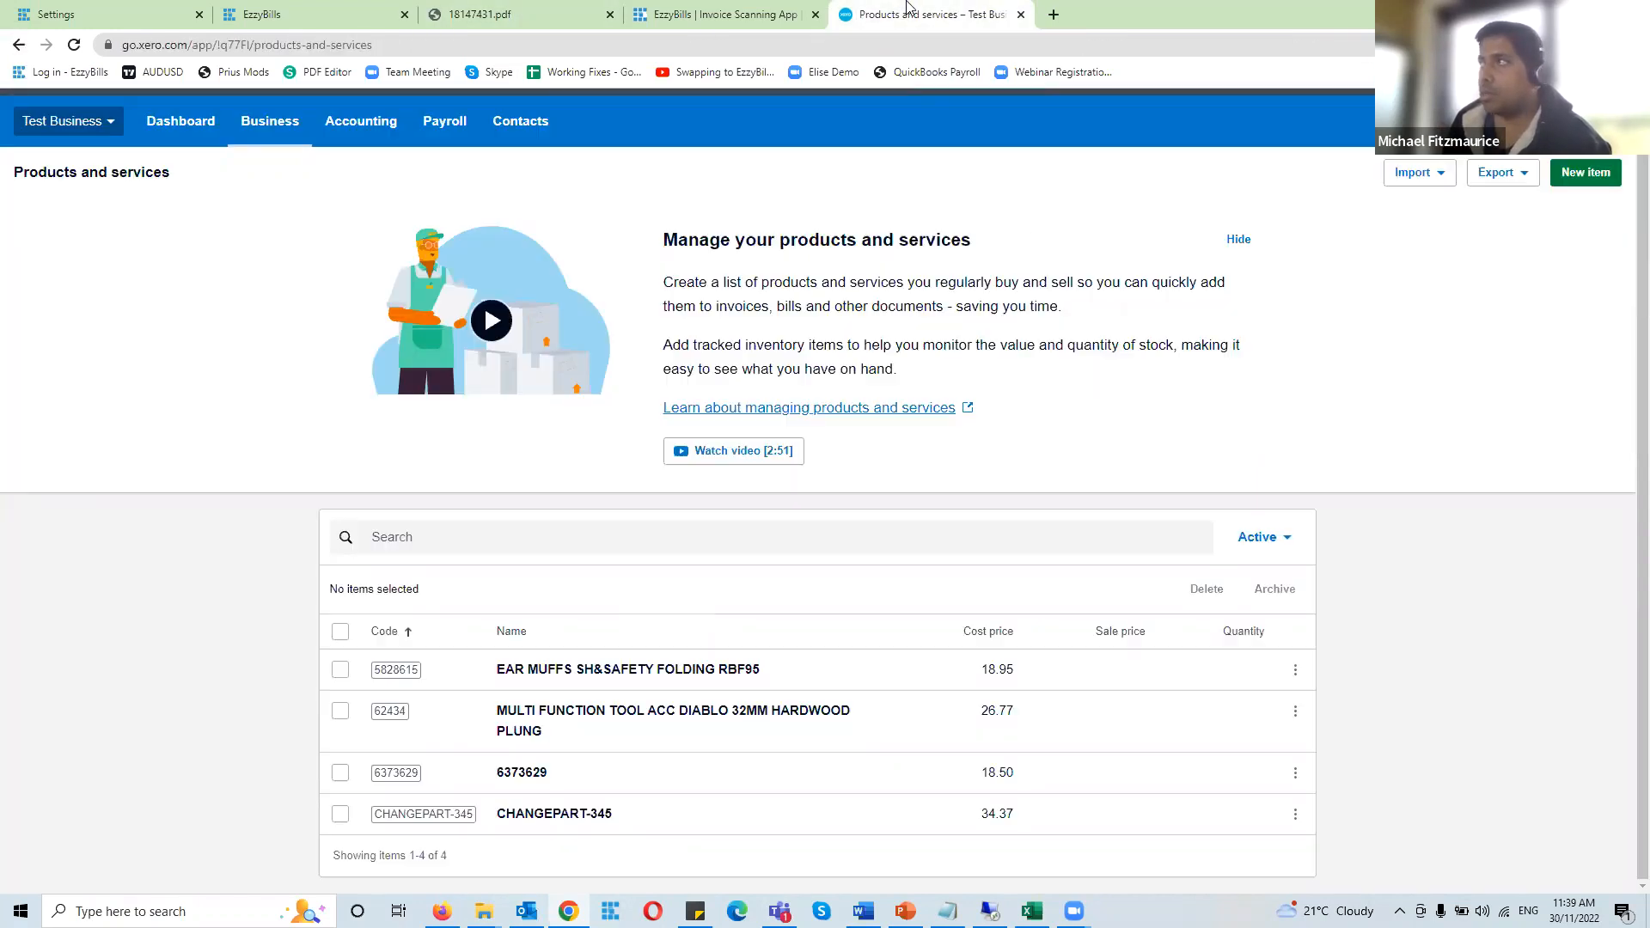
left_click(489, 8)
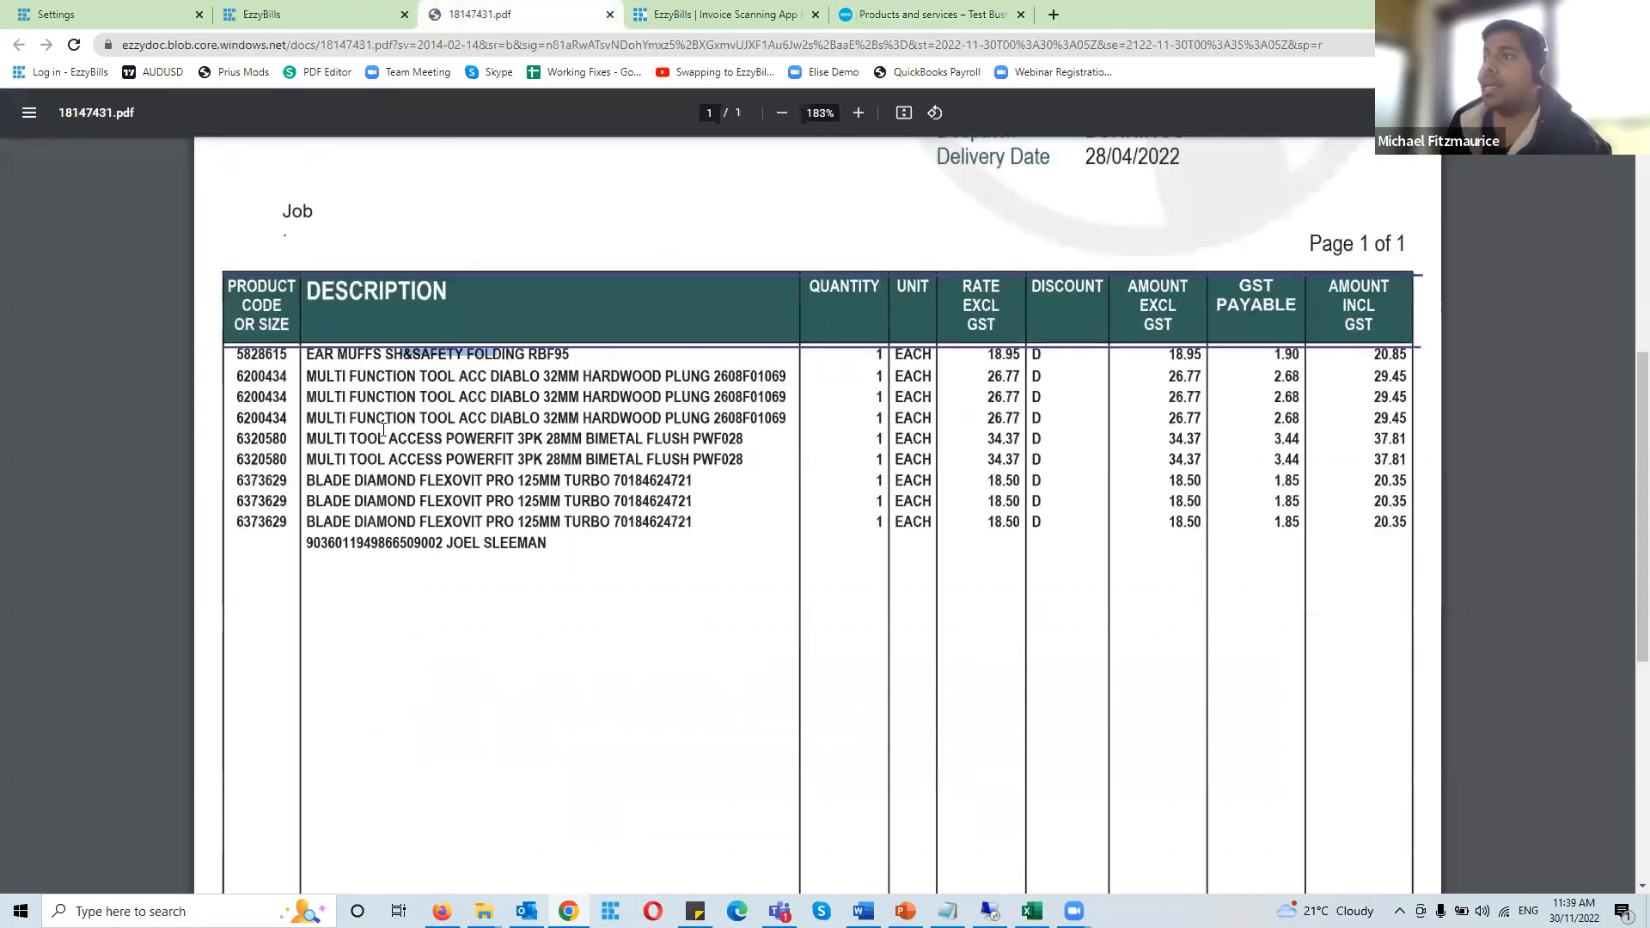
left_click_drag(233, 375, 285, 375)
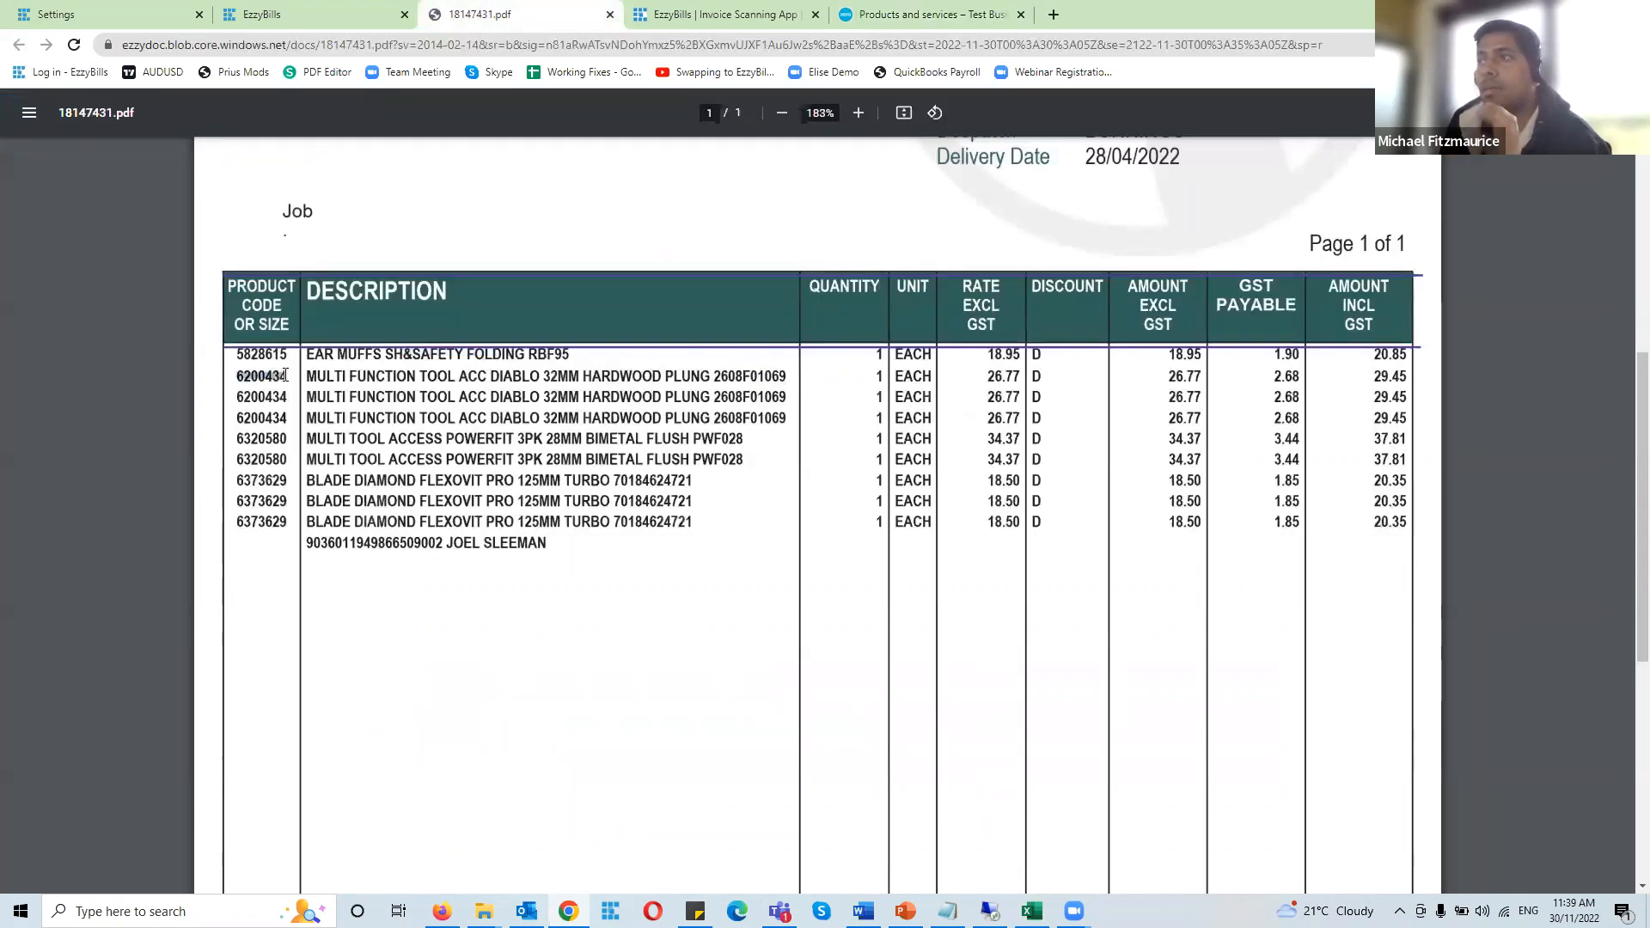
left_click(250, 387)
double_click(254, 376)
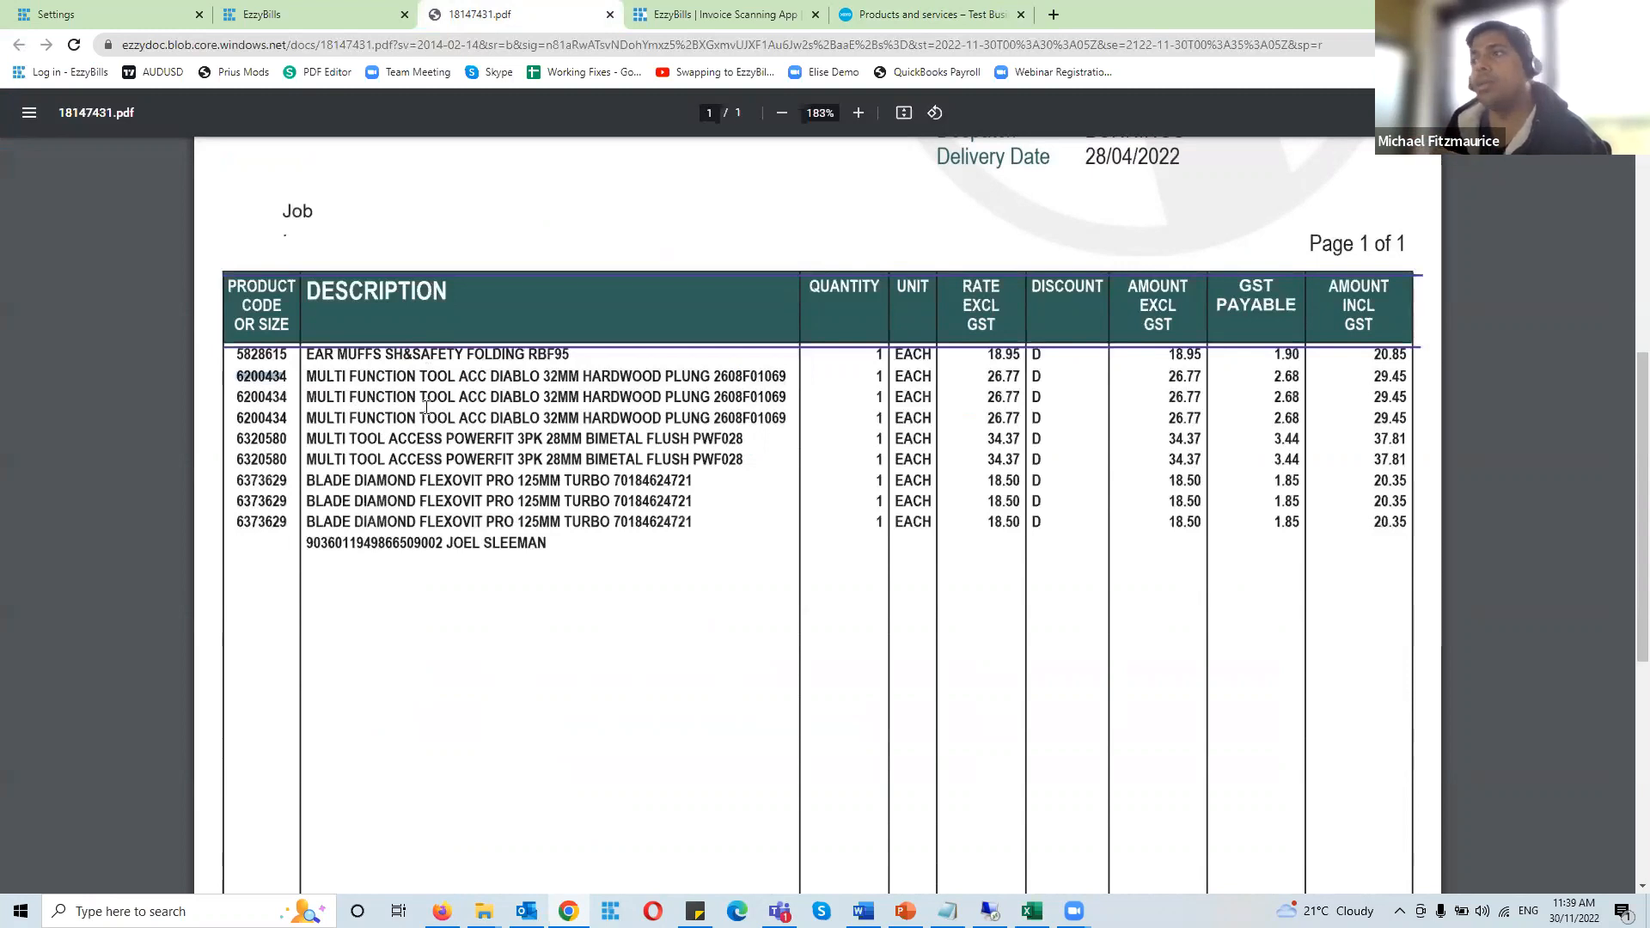
left_click_drag(304, 376, 788, 376)
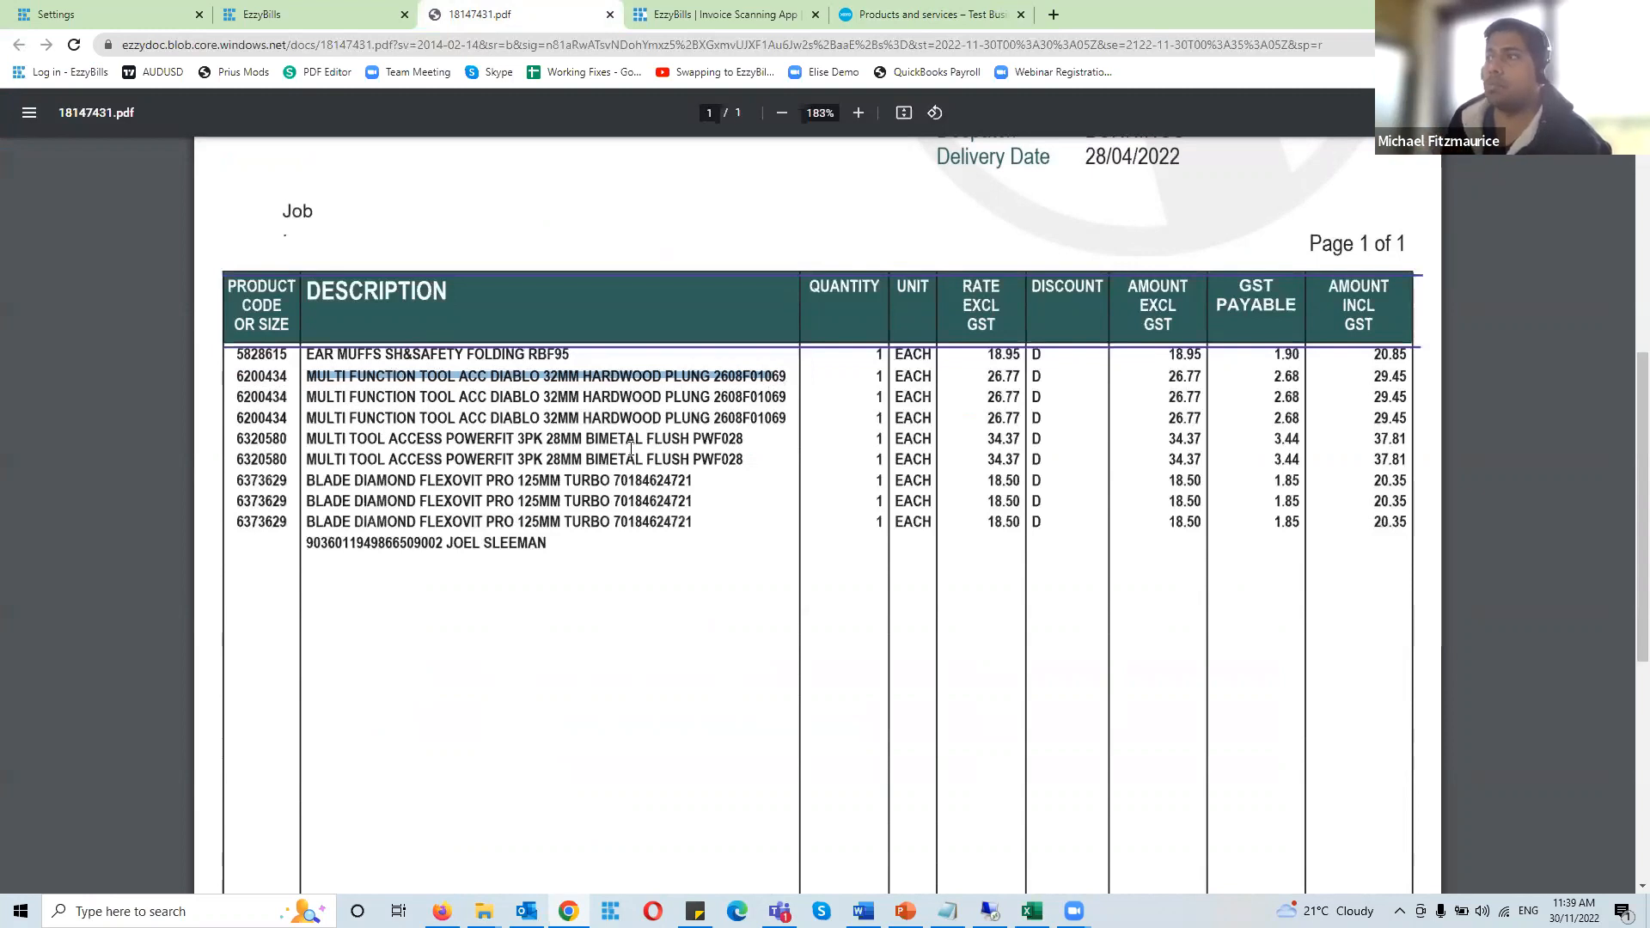
left_click(296, 401)
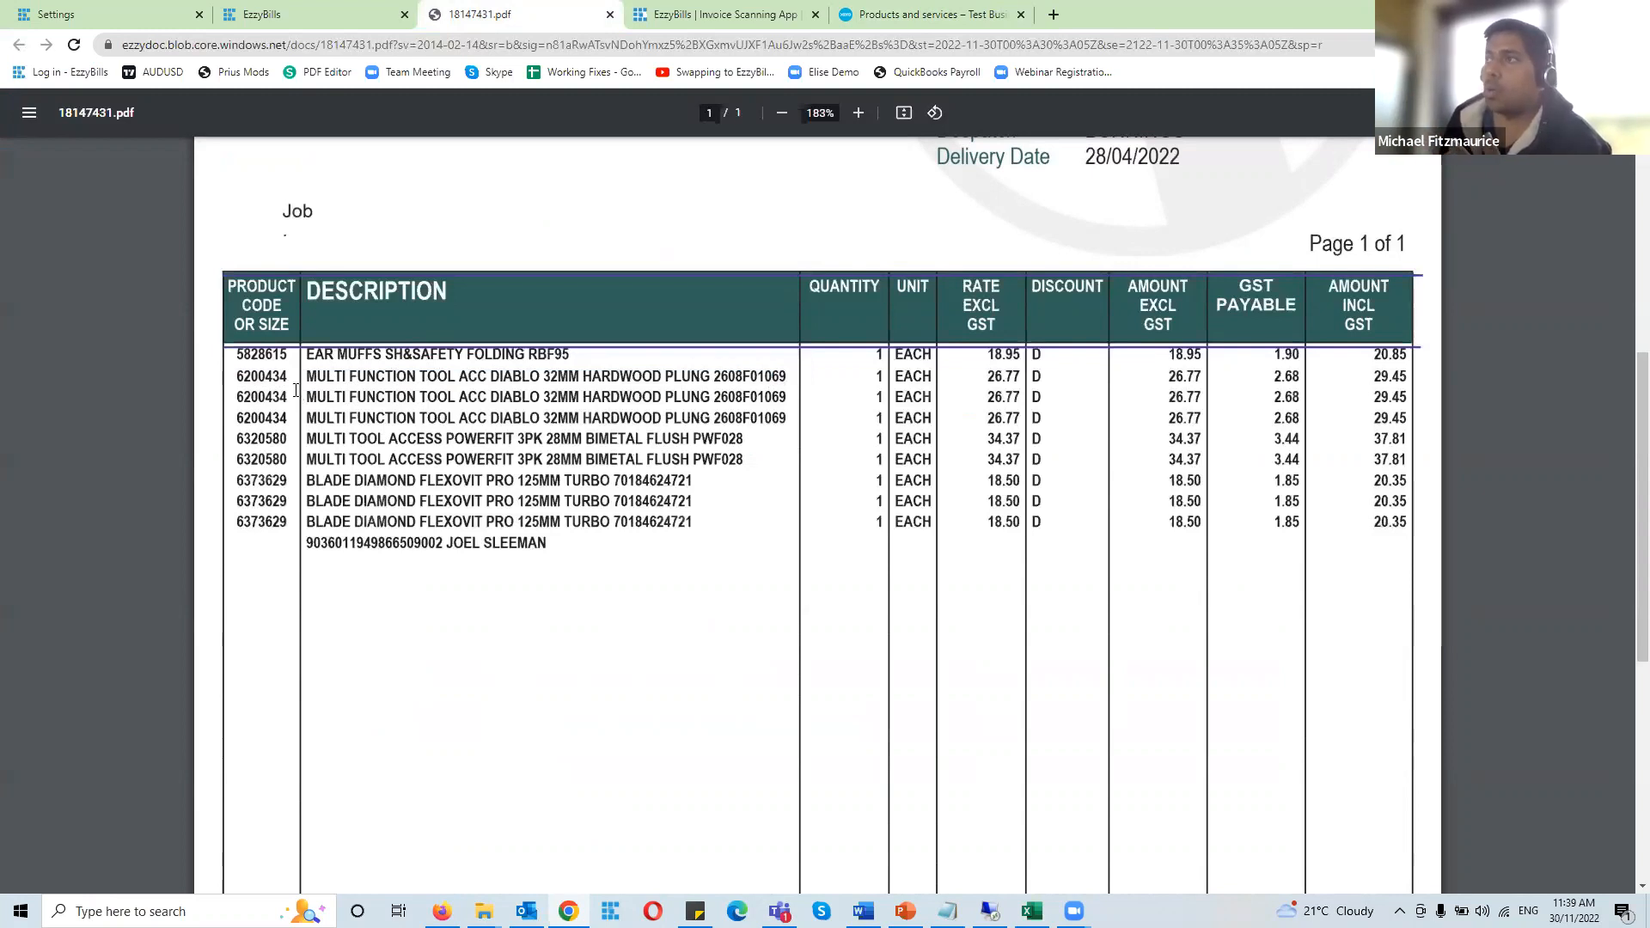
left_click_drag(236, 376, 281, 379)
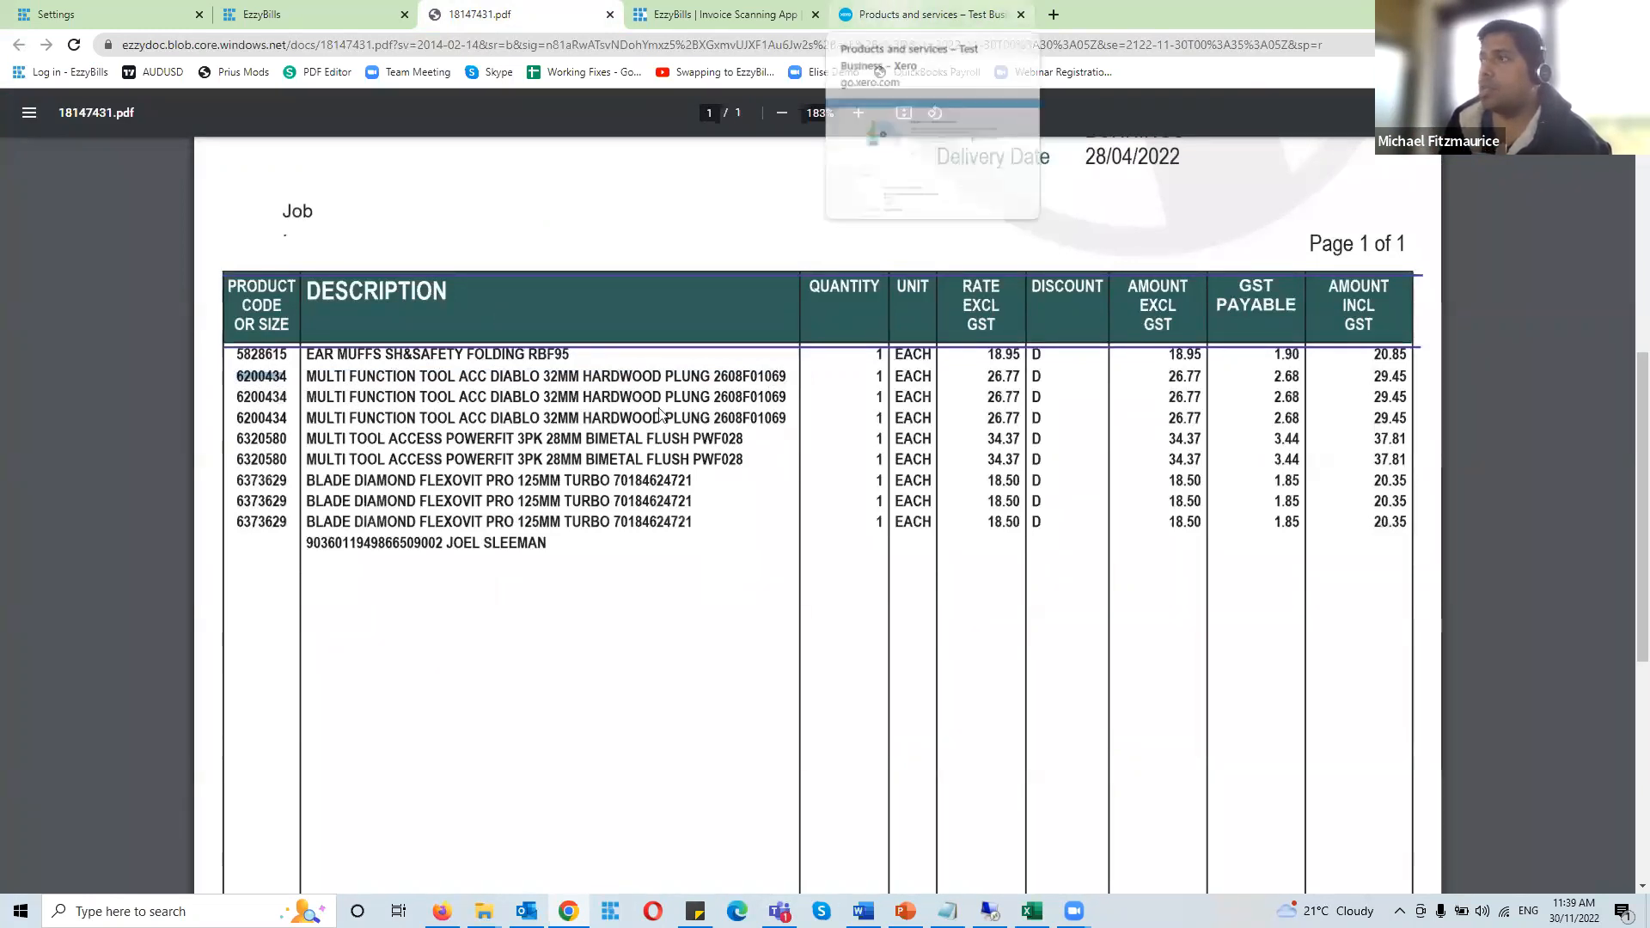
left_click(891, 11)
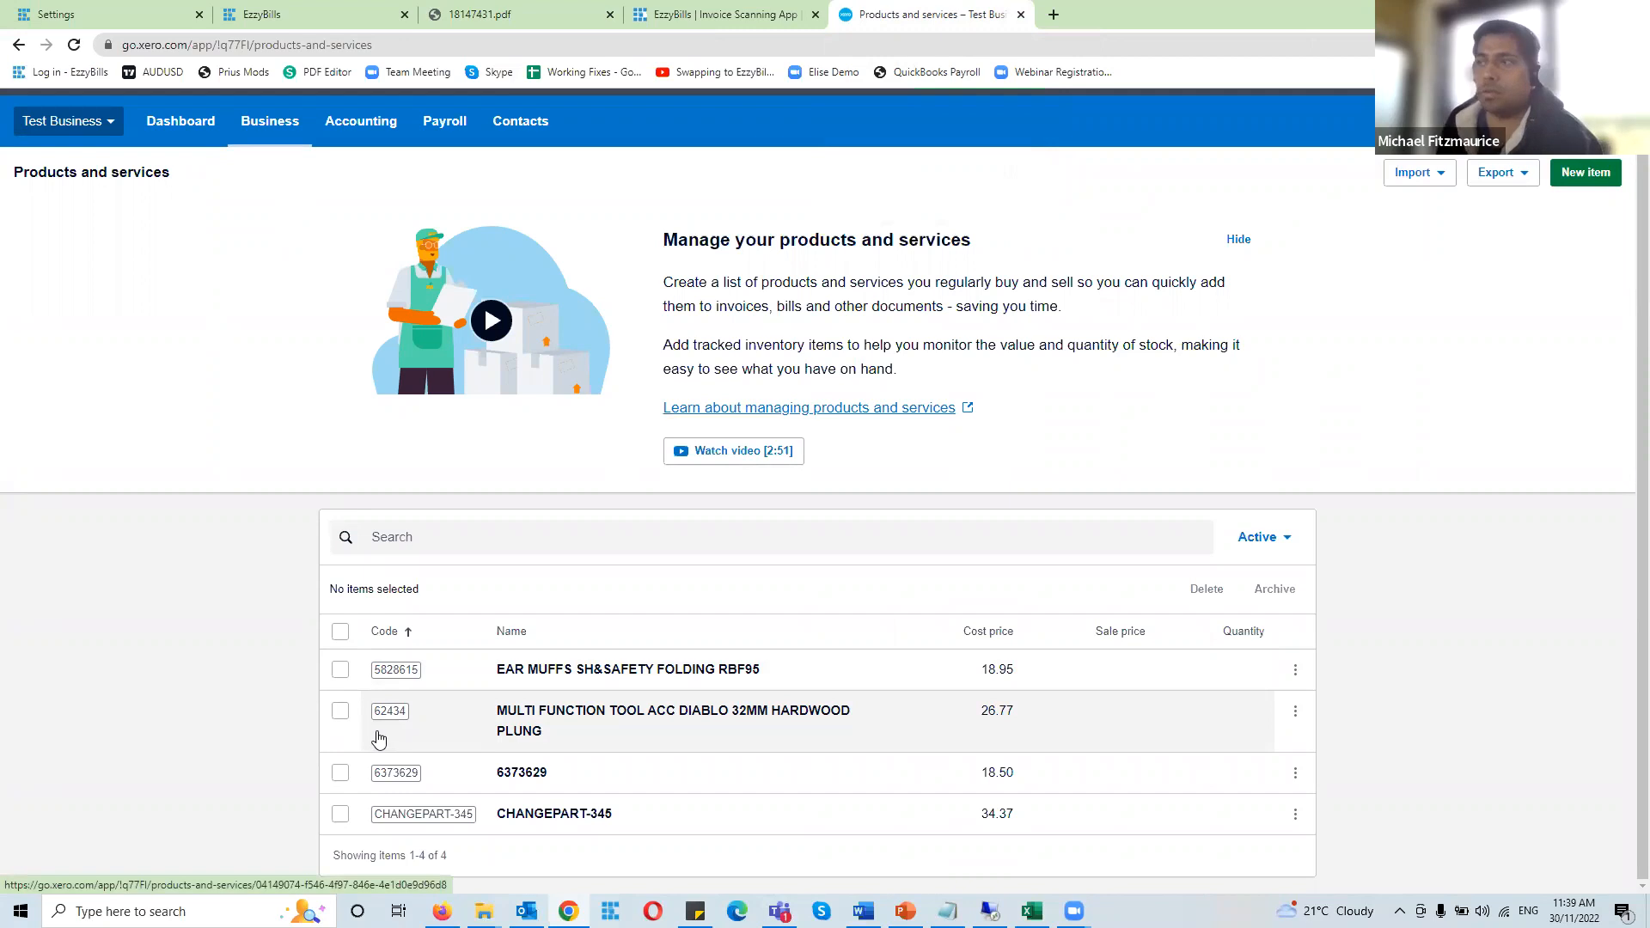
left_click(480, 14)
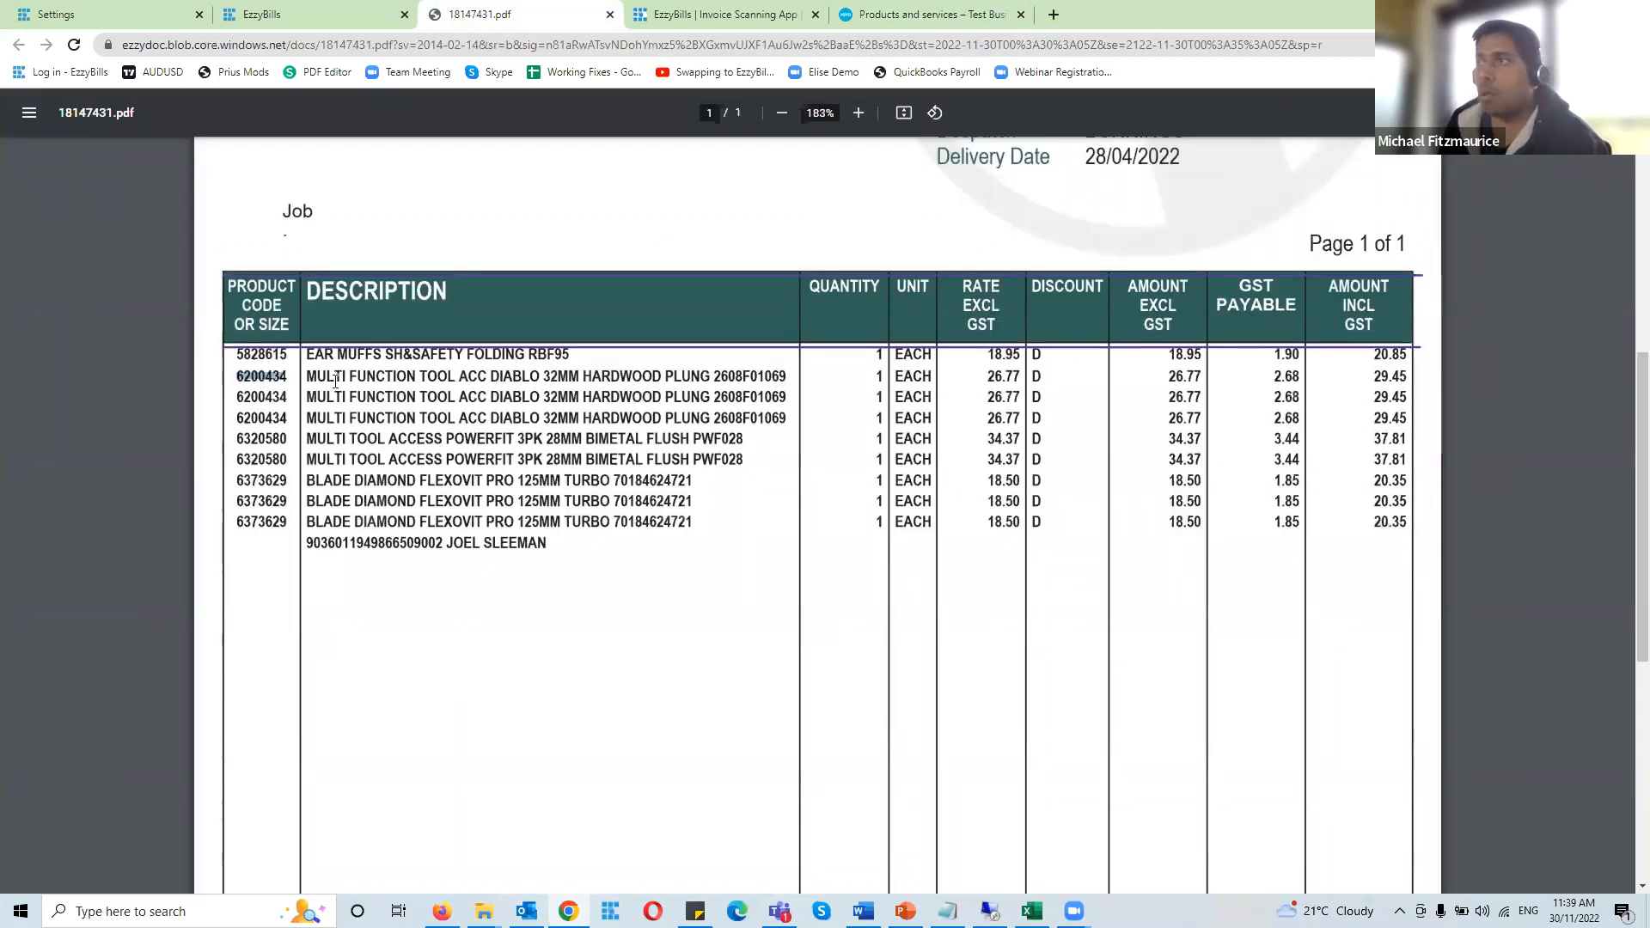
Check the description of invoice line 6200434, MULTI FUNCTION TOOL ACC DIABLO 32MM HARDWOOD PLUNG 2608F01069, against the item names in Xero
left_click_drag(307, 376, 787, 376)
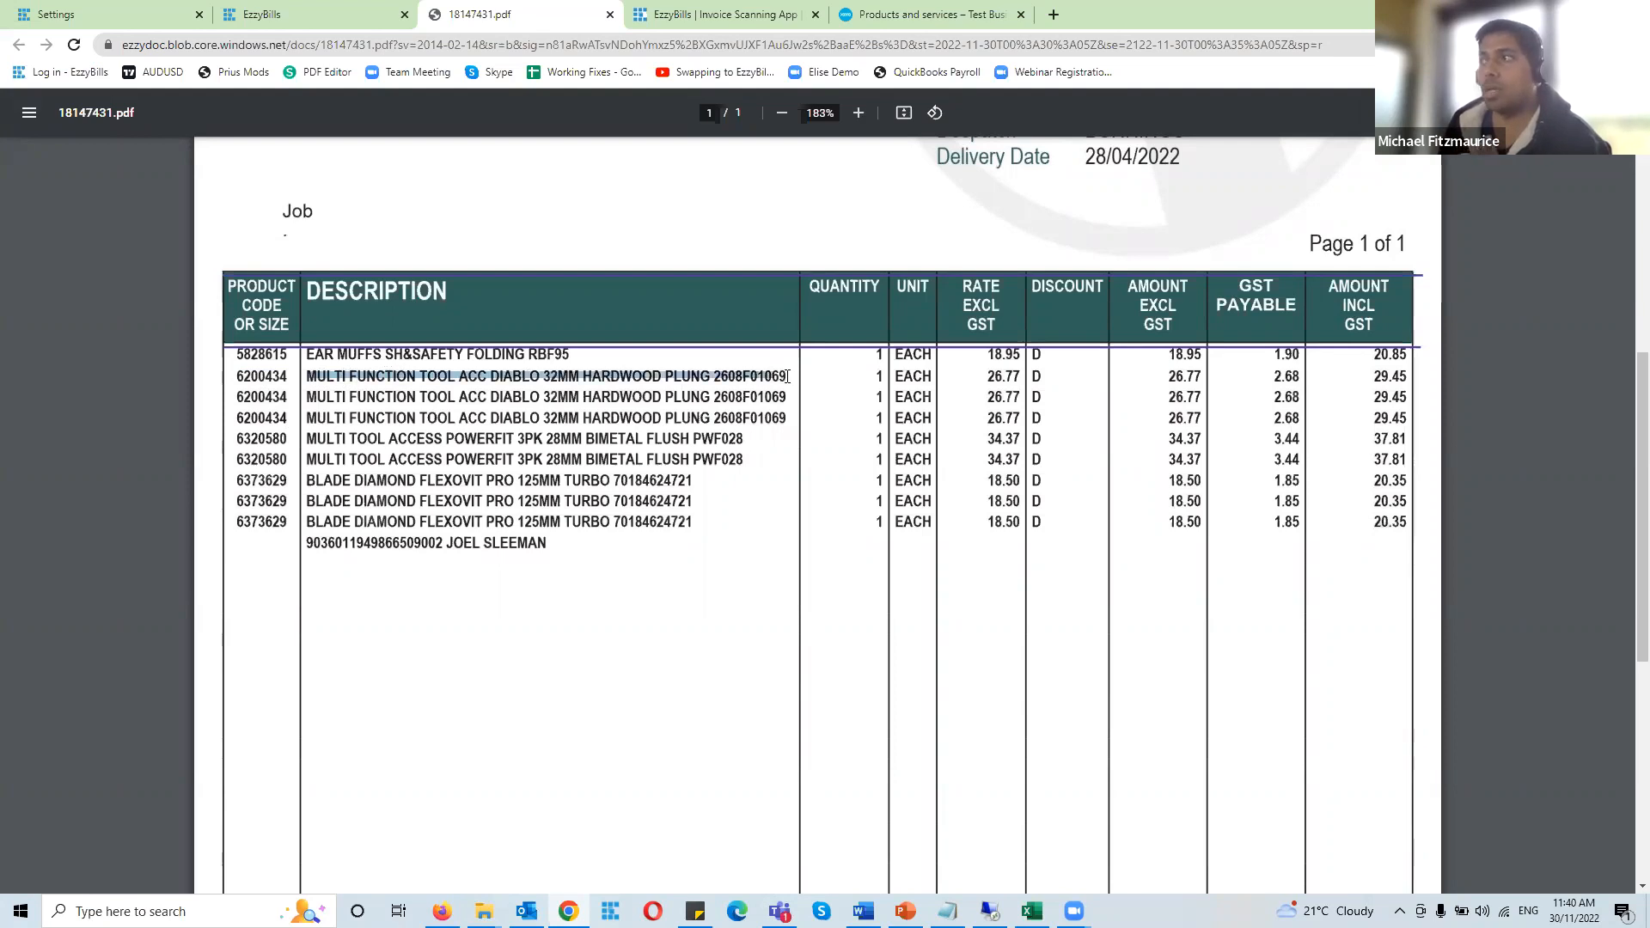
left_click(921, 13)
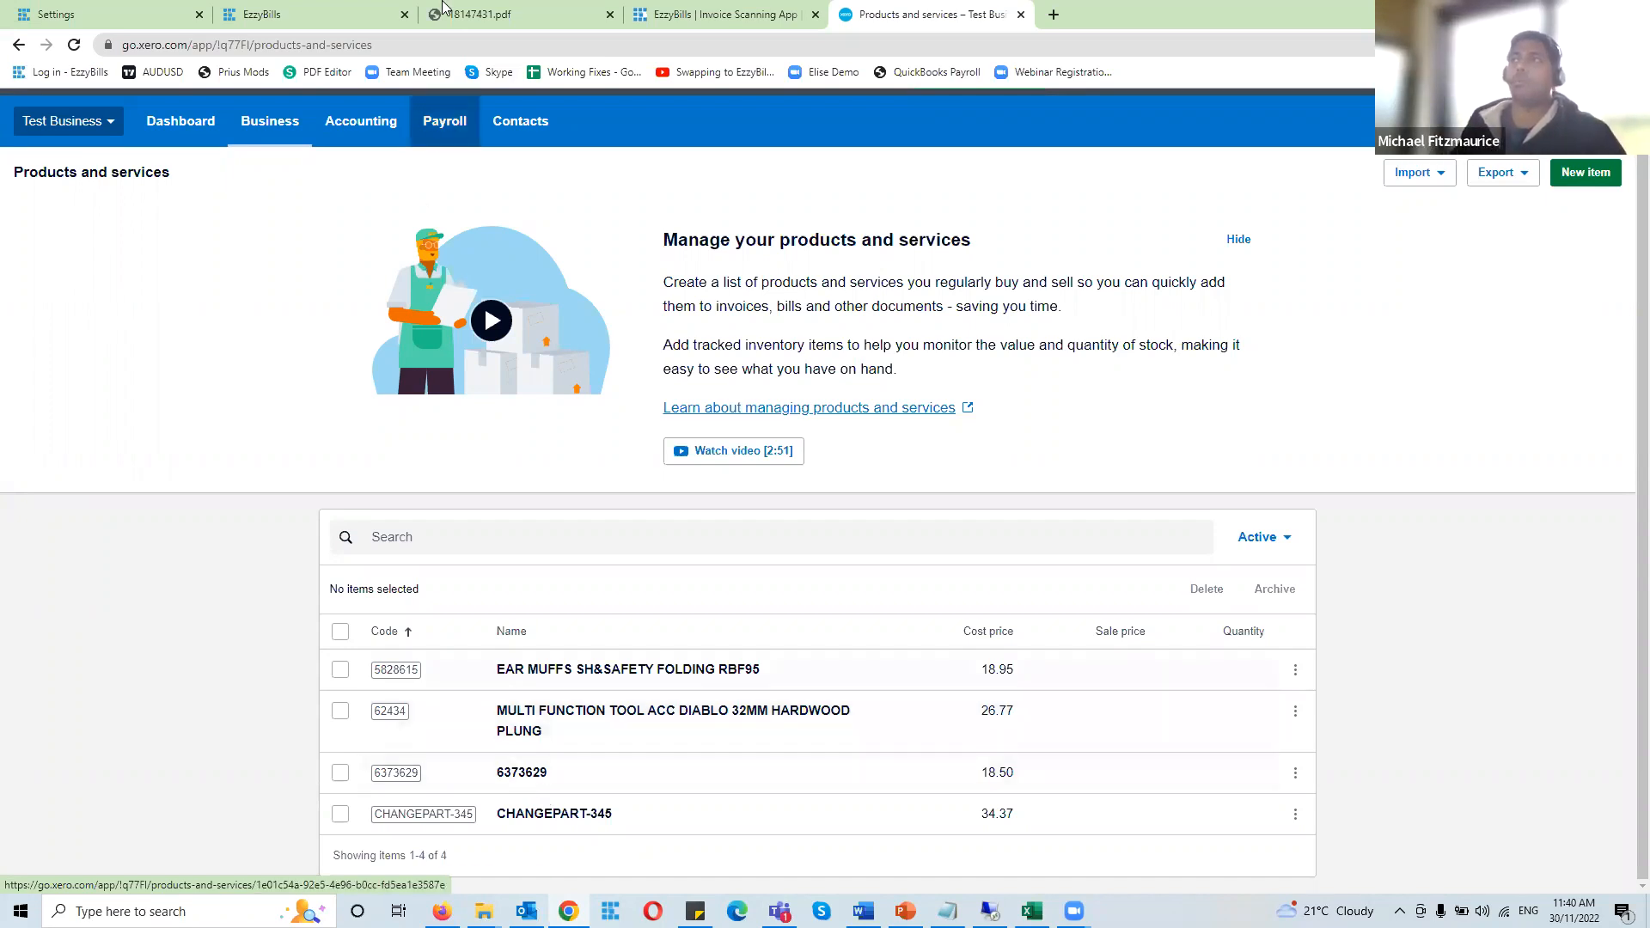
left_click(507, 14)
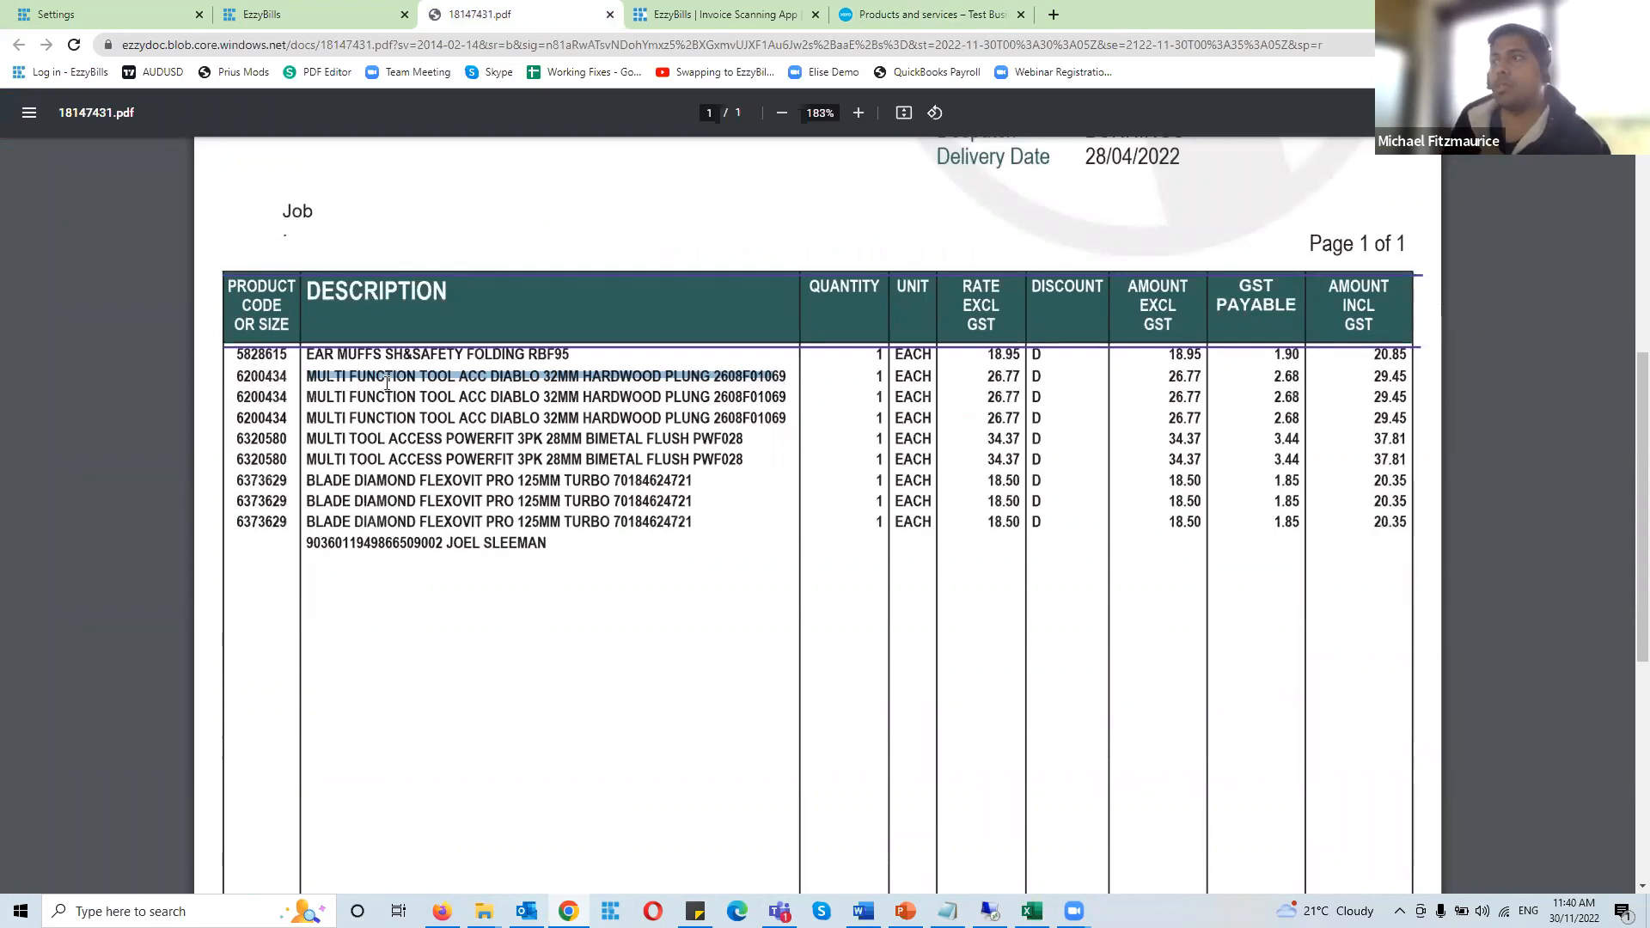
double_click(268, 373)
left_click(268, 374)
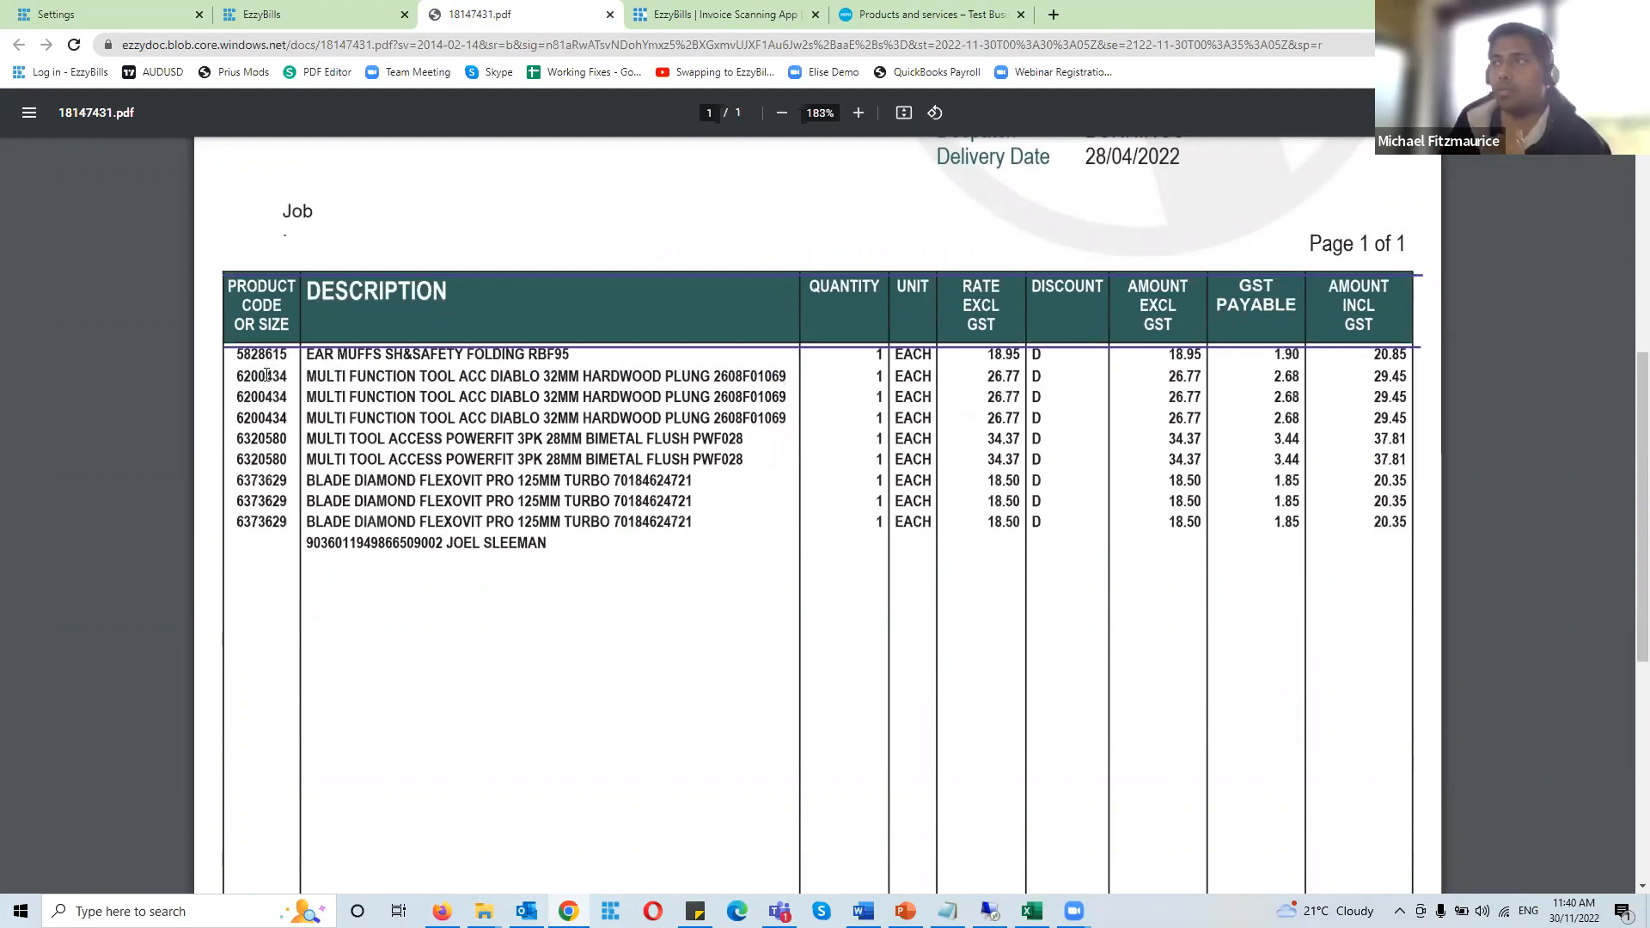
left_click_drag(310, 378, 780, 371)
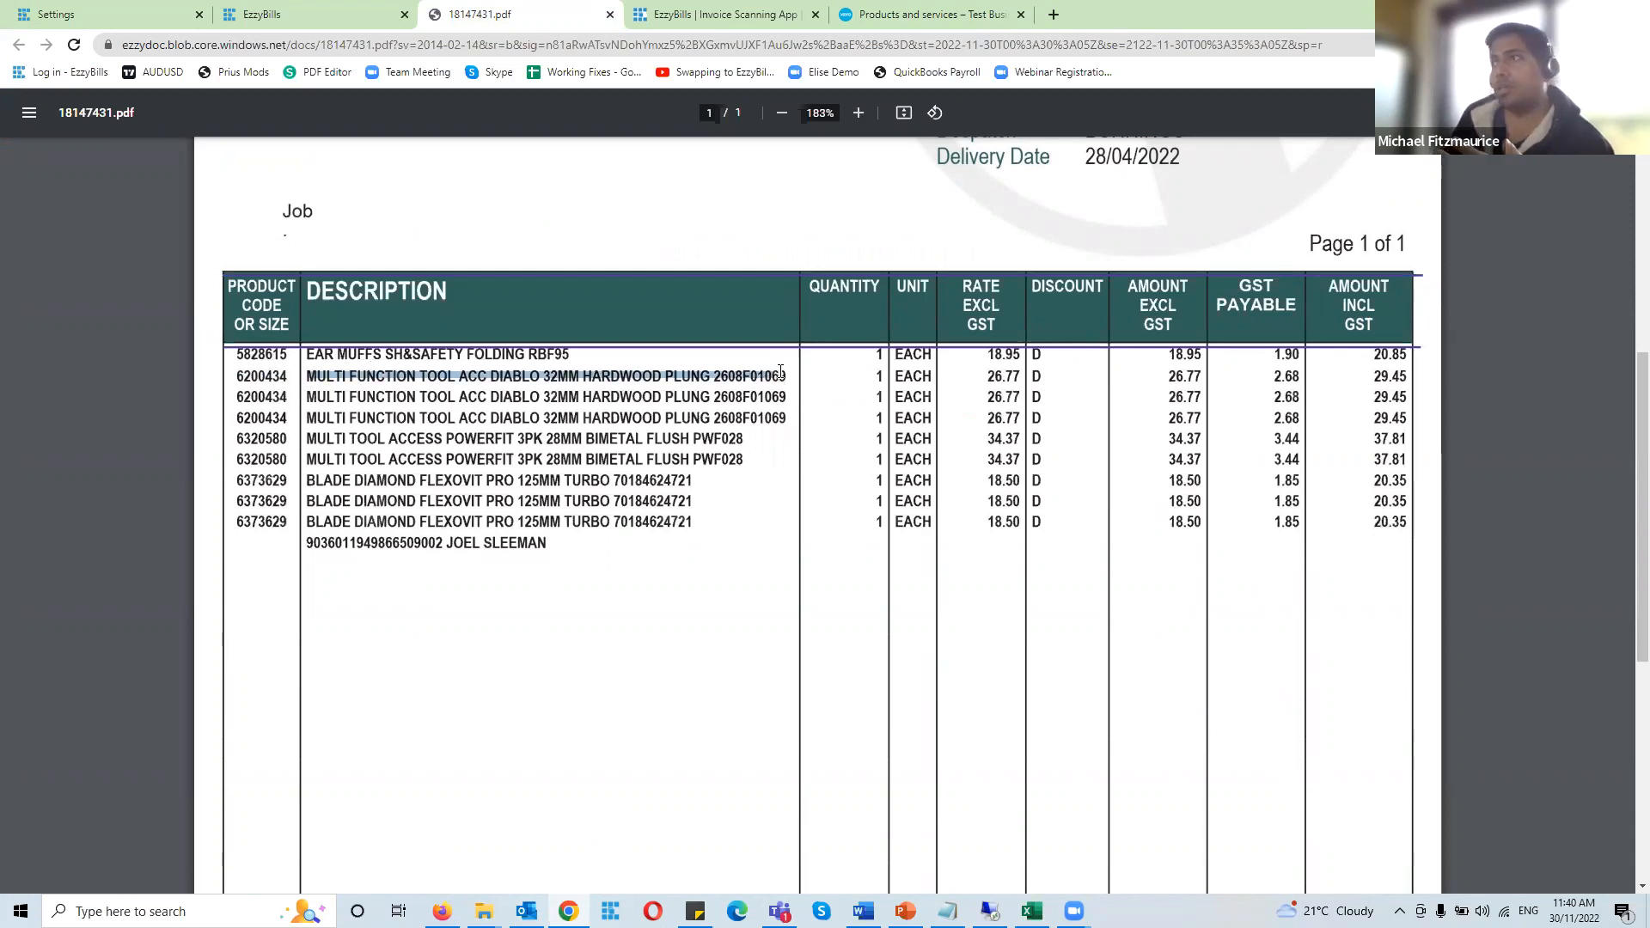
left_click(391, 376)
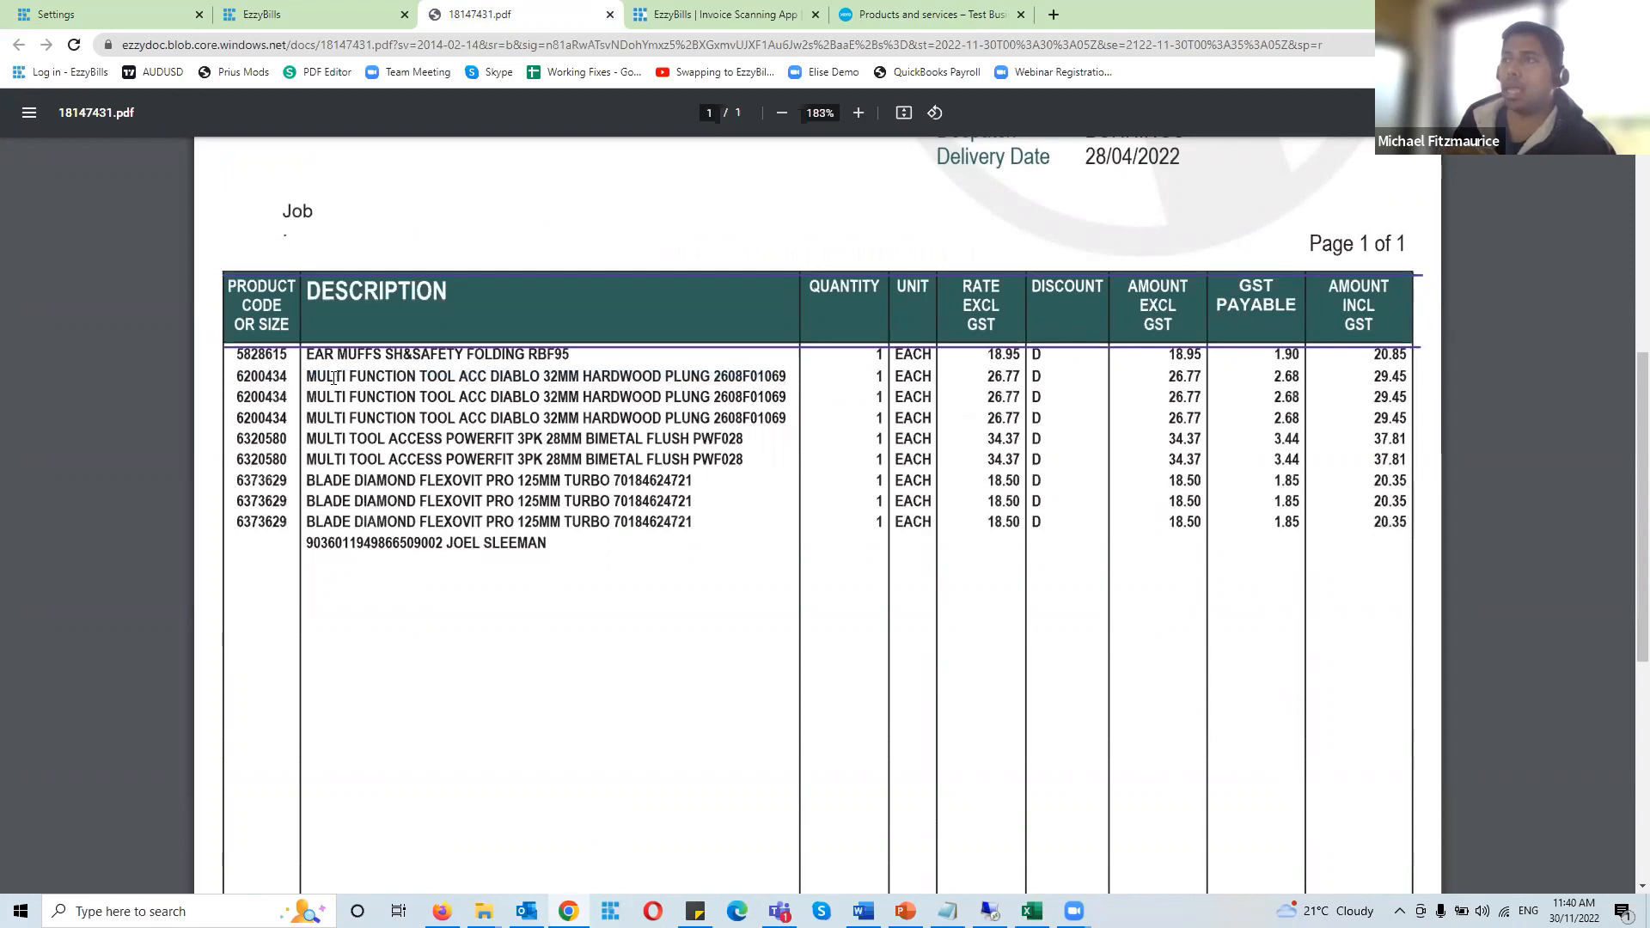
left_click_drag(303, 377, 784, 373)
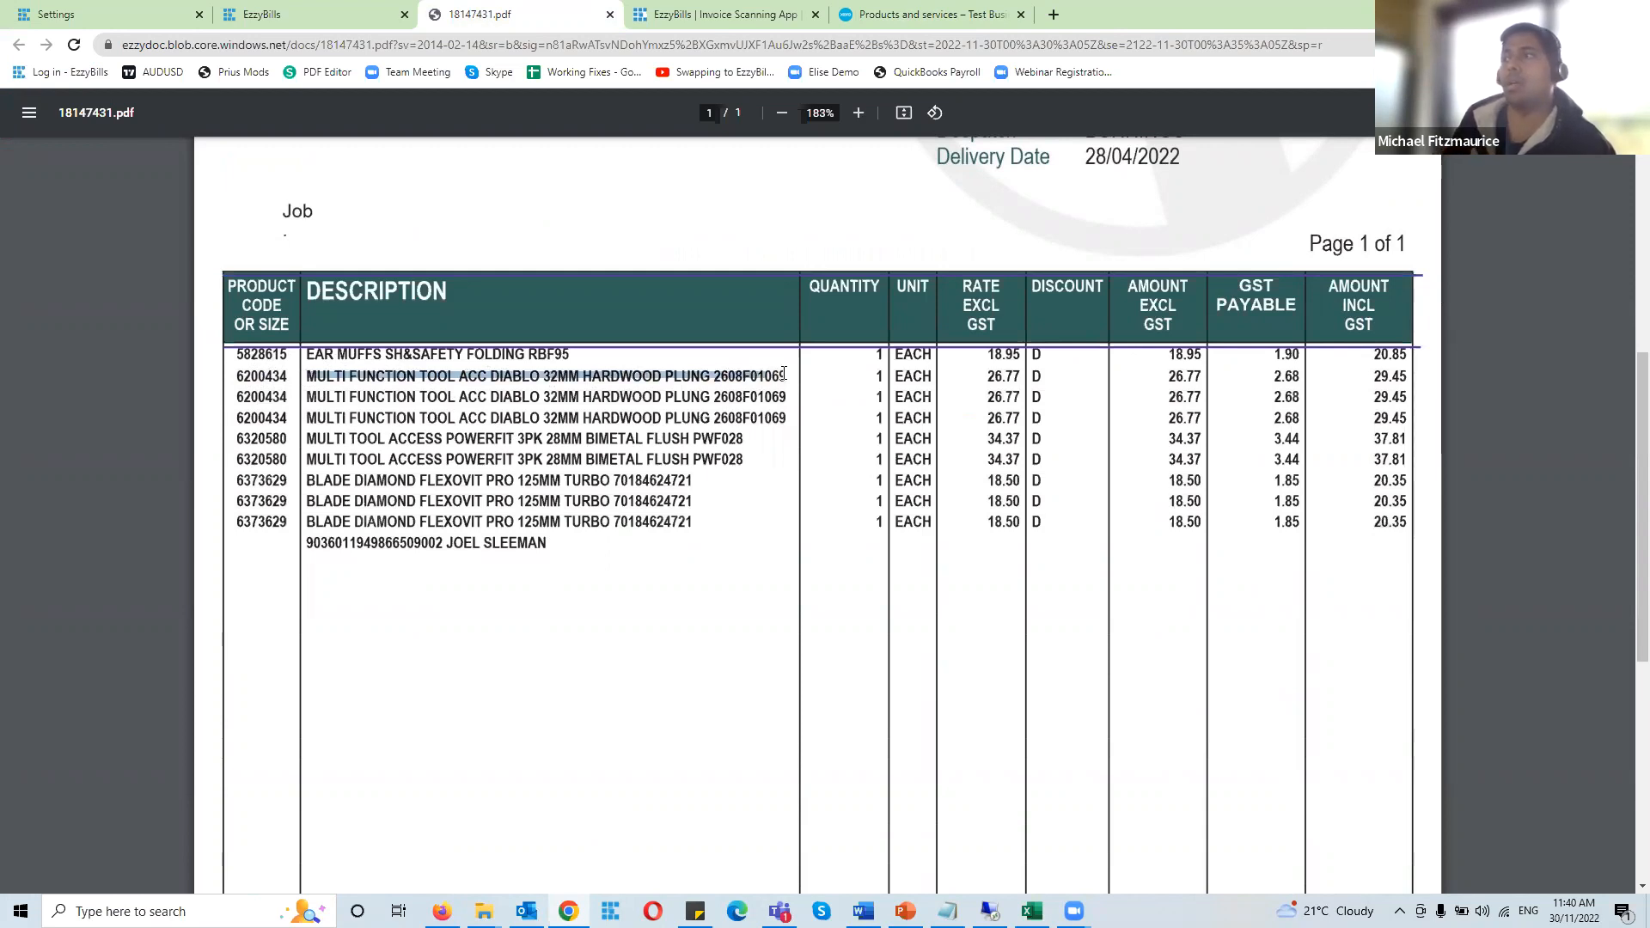
left_click(716, 445)
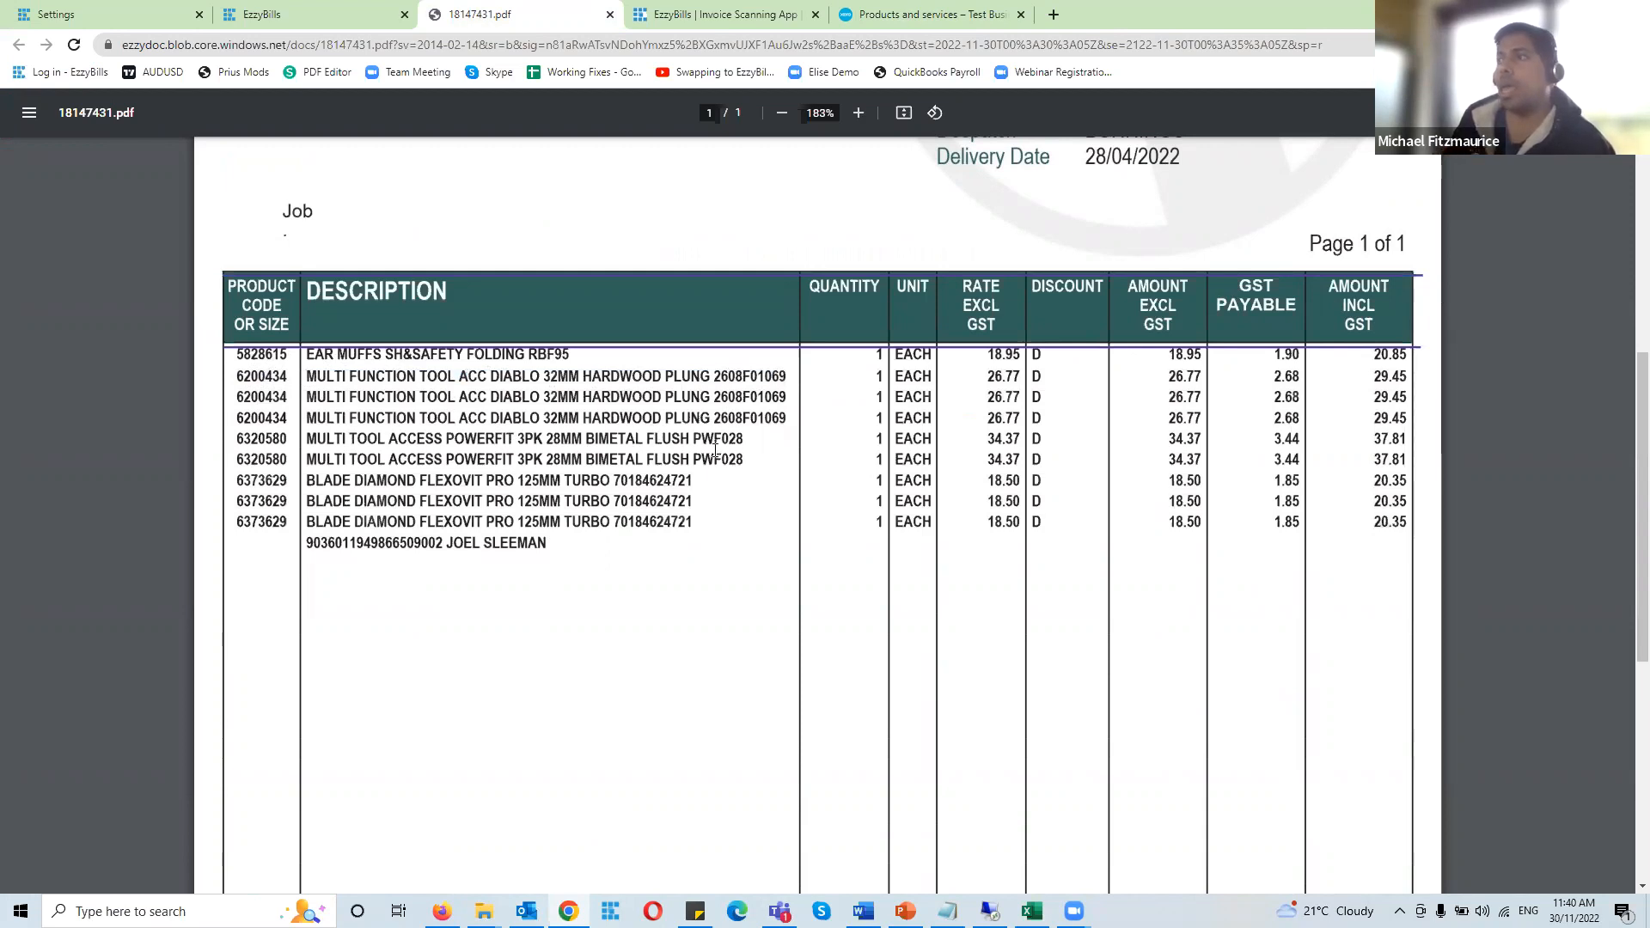
Compare Xero item 62434 with the code and description of the Diablo multi function tool line on the invoice PDF
left_click(966, 8)
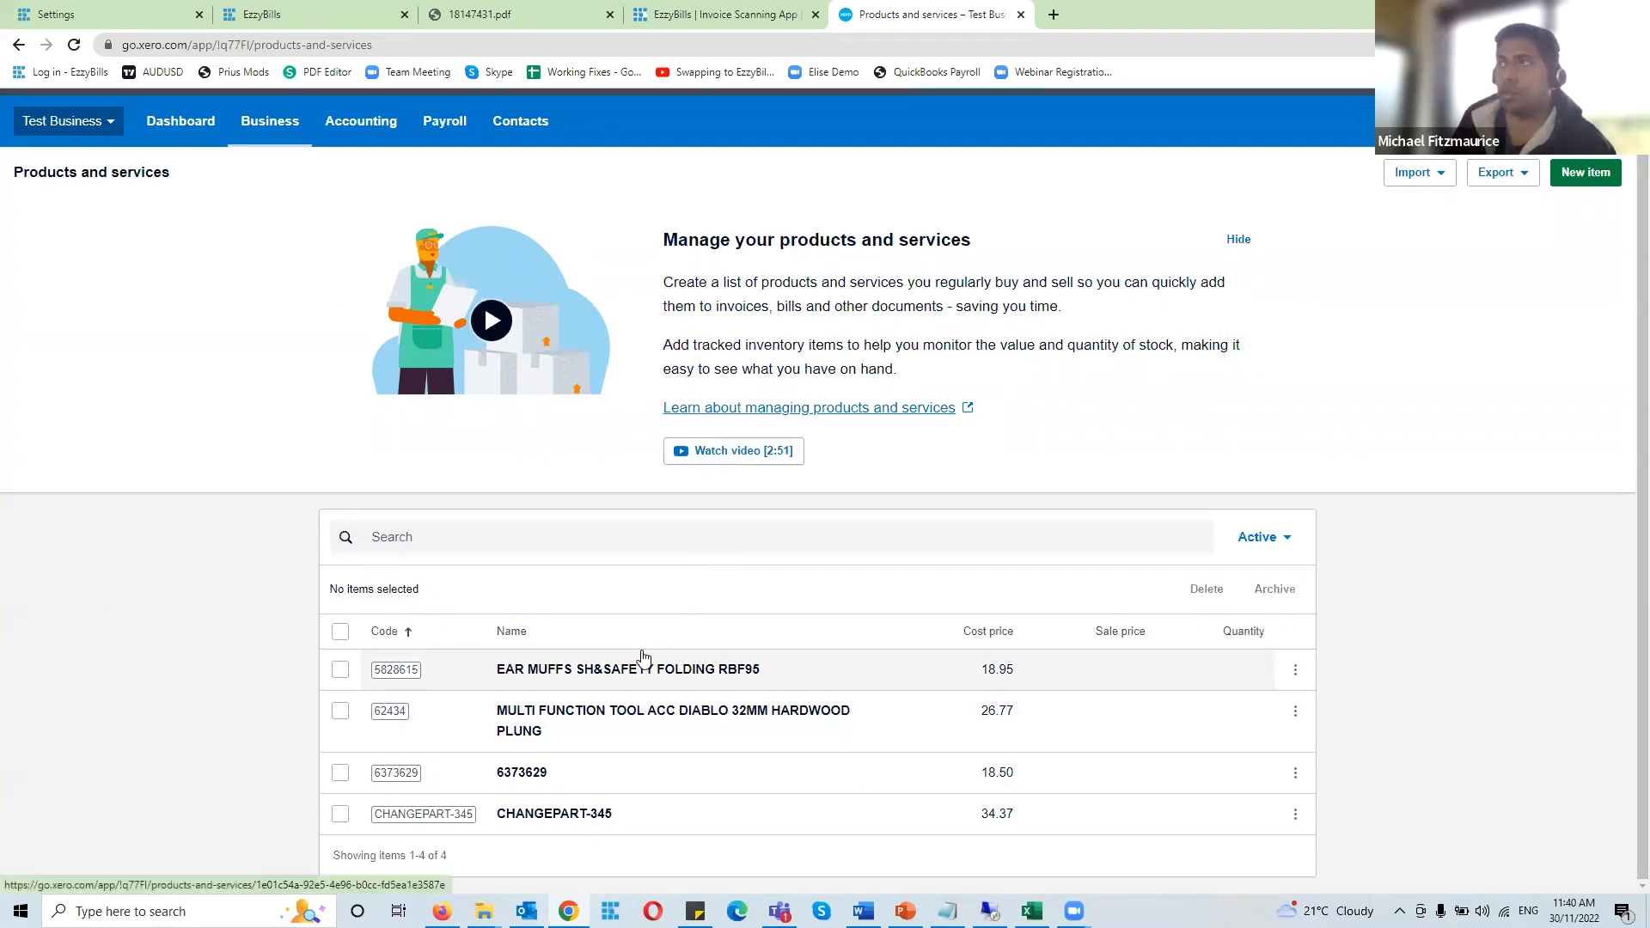
left_click(507, 9)
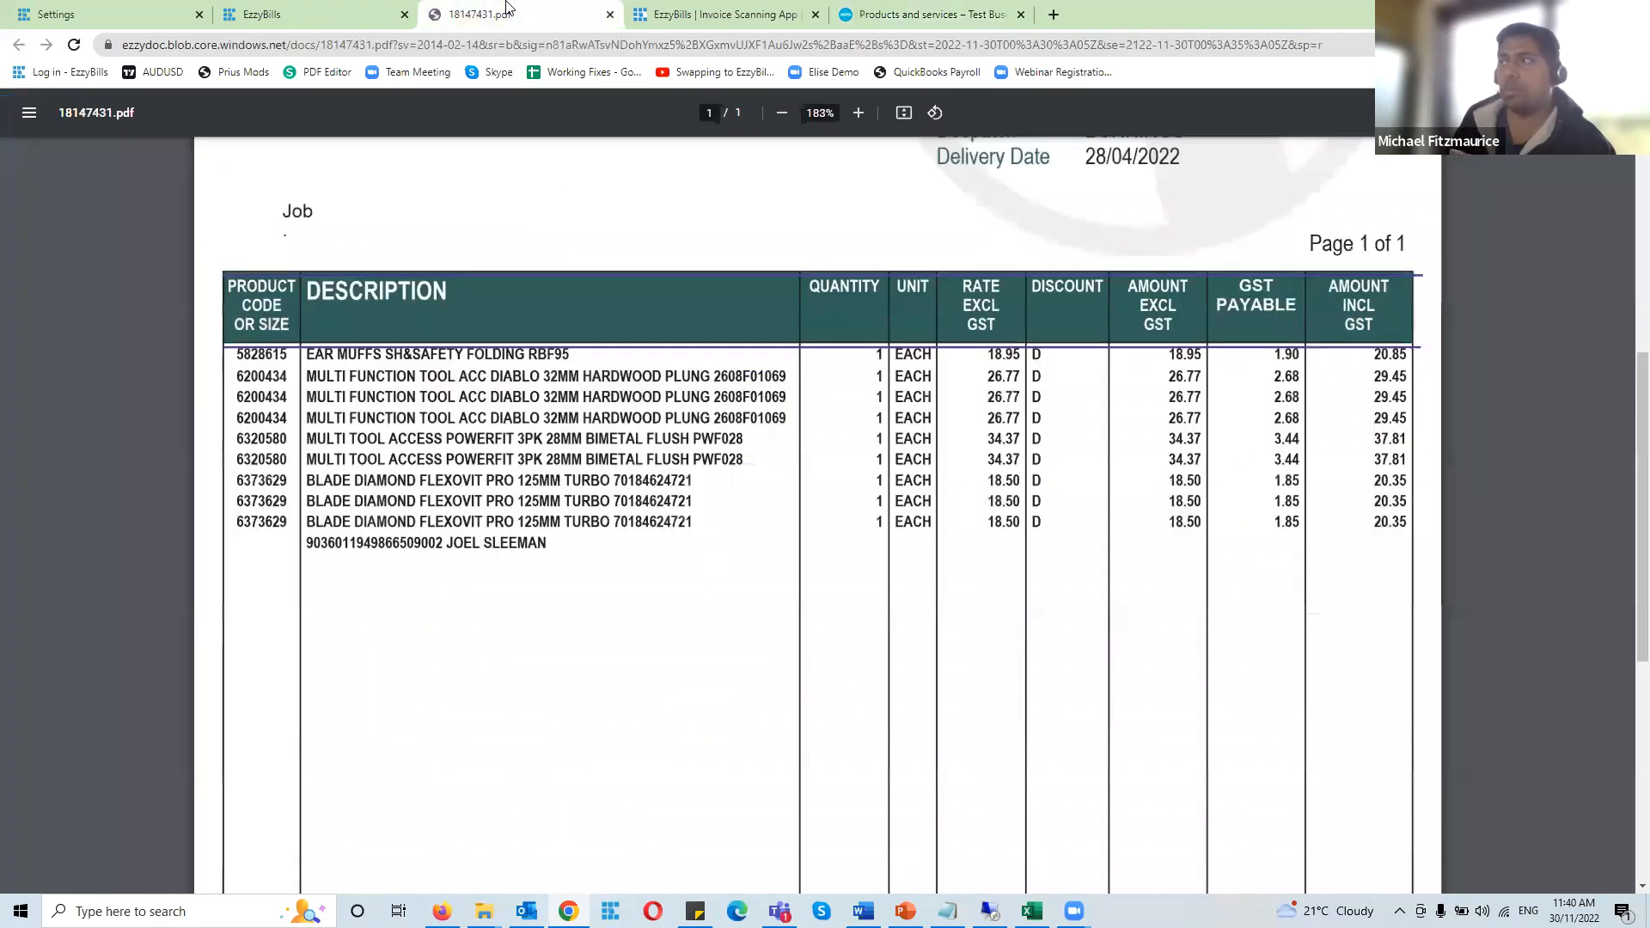
left_click(892, 12)
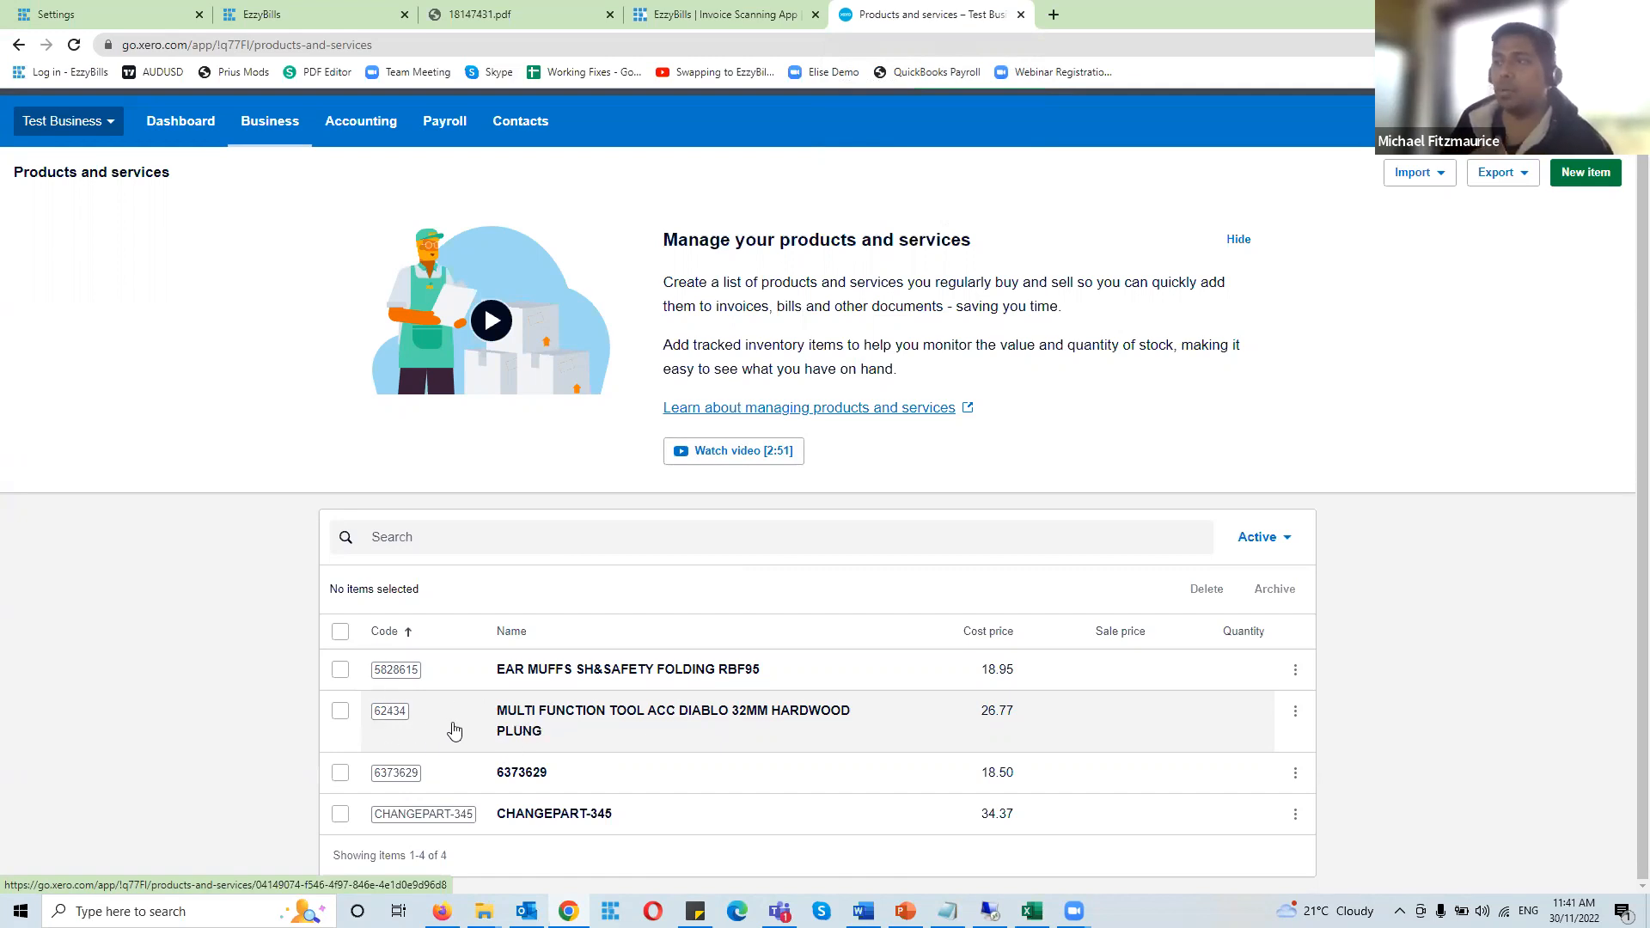
left_click(508, 8)
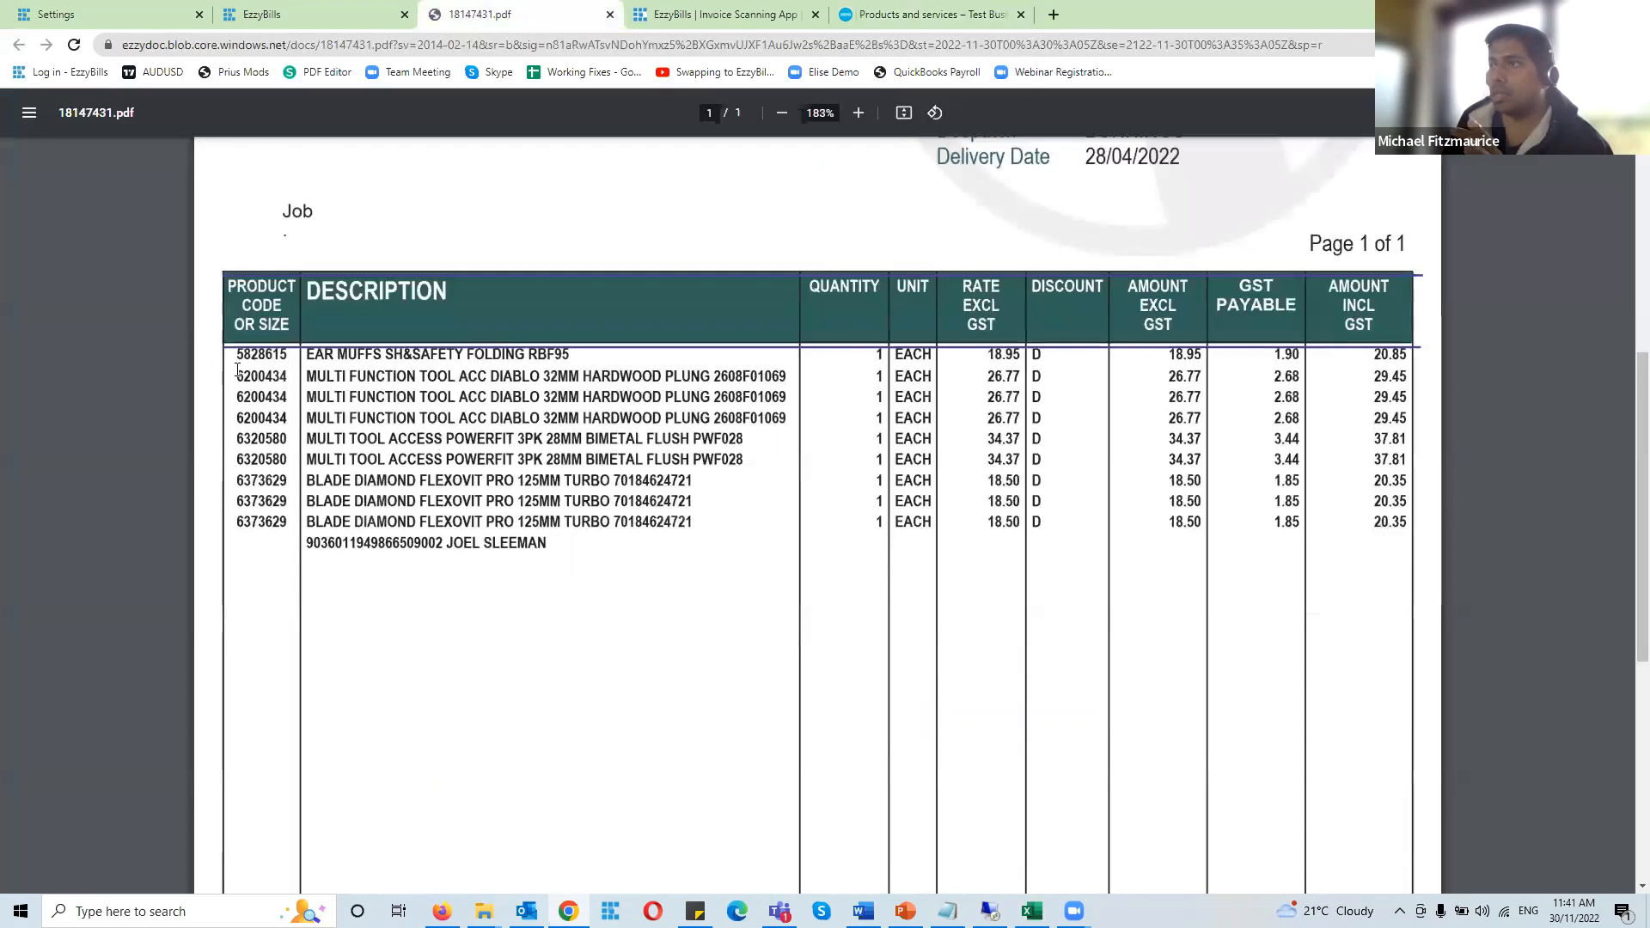
left_click_drag(237, 376, 453, 378)
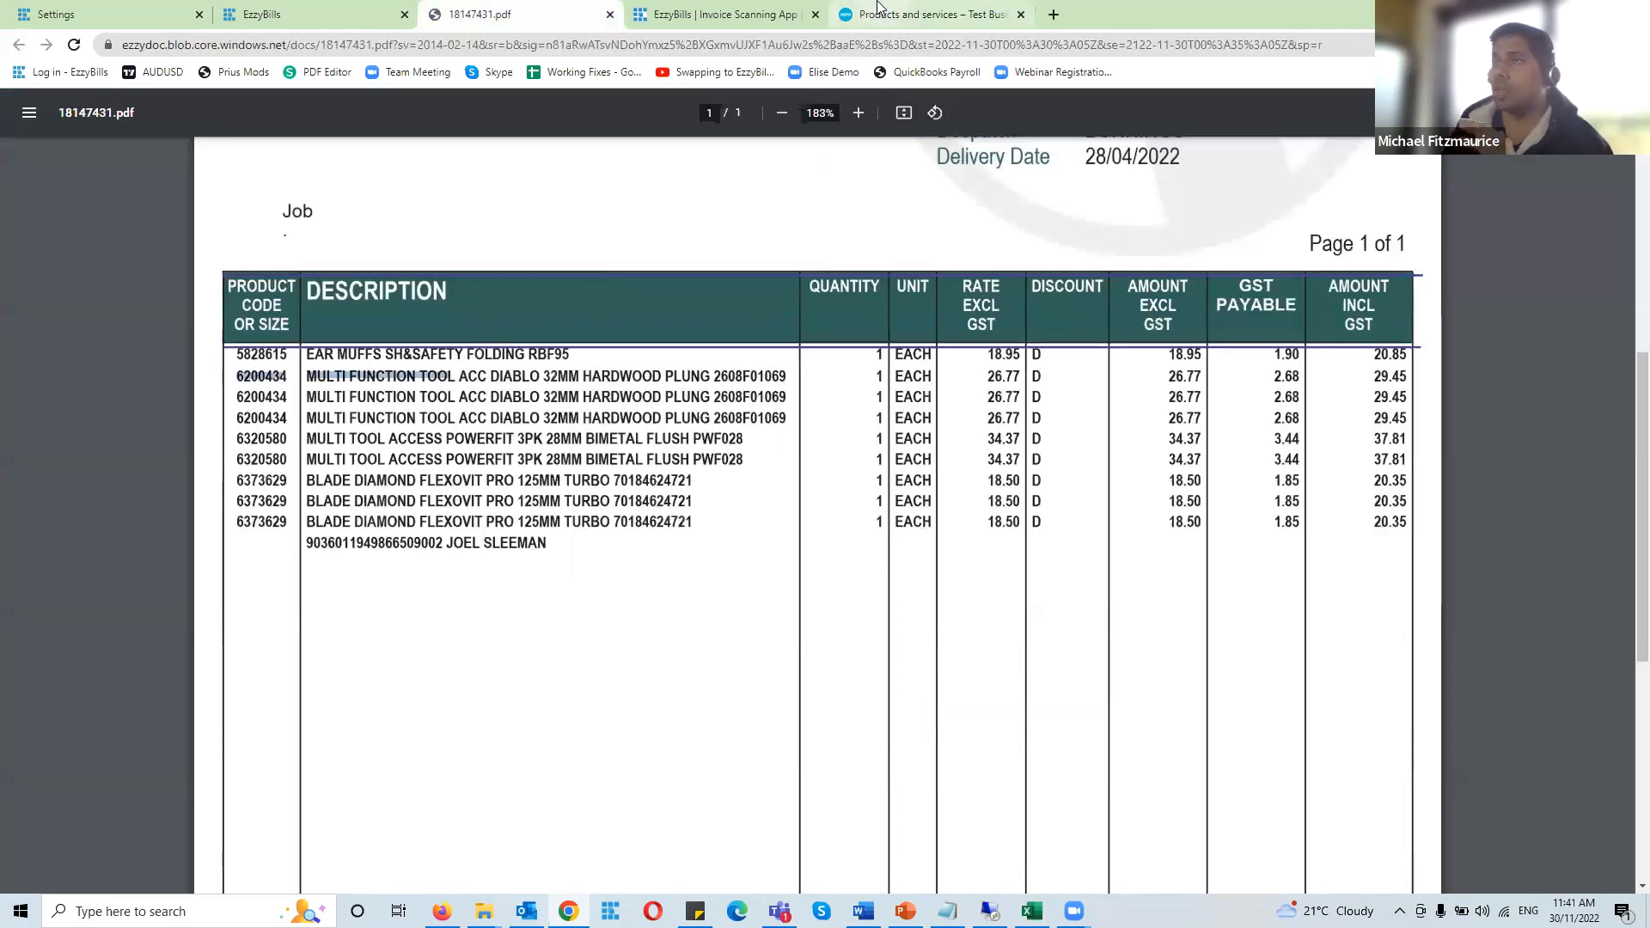
left_click(663, 563)
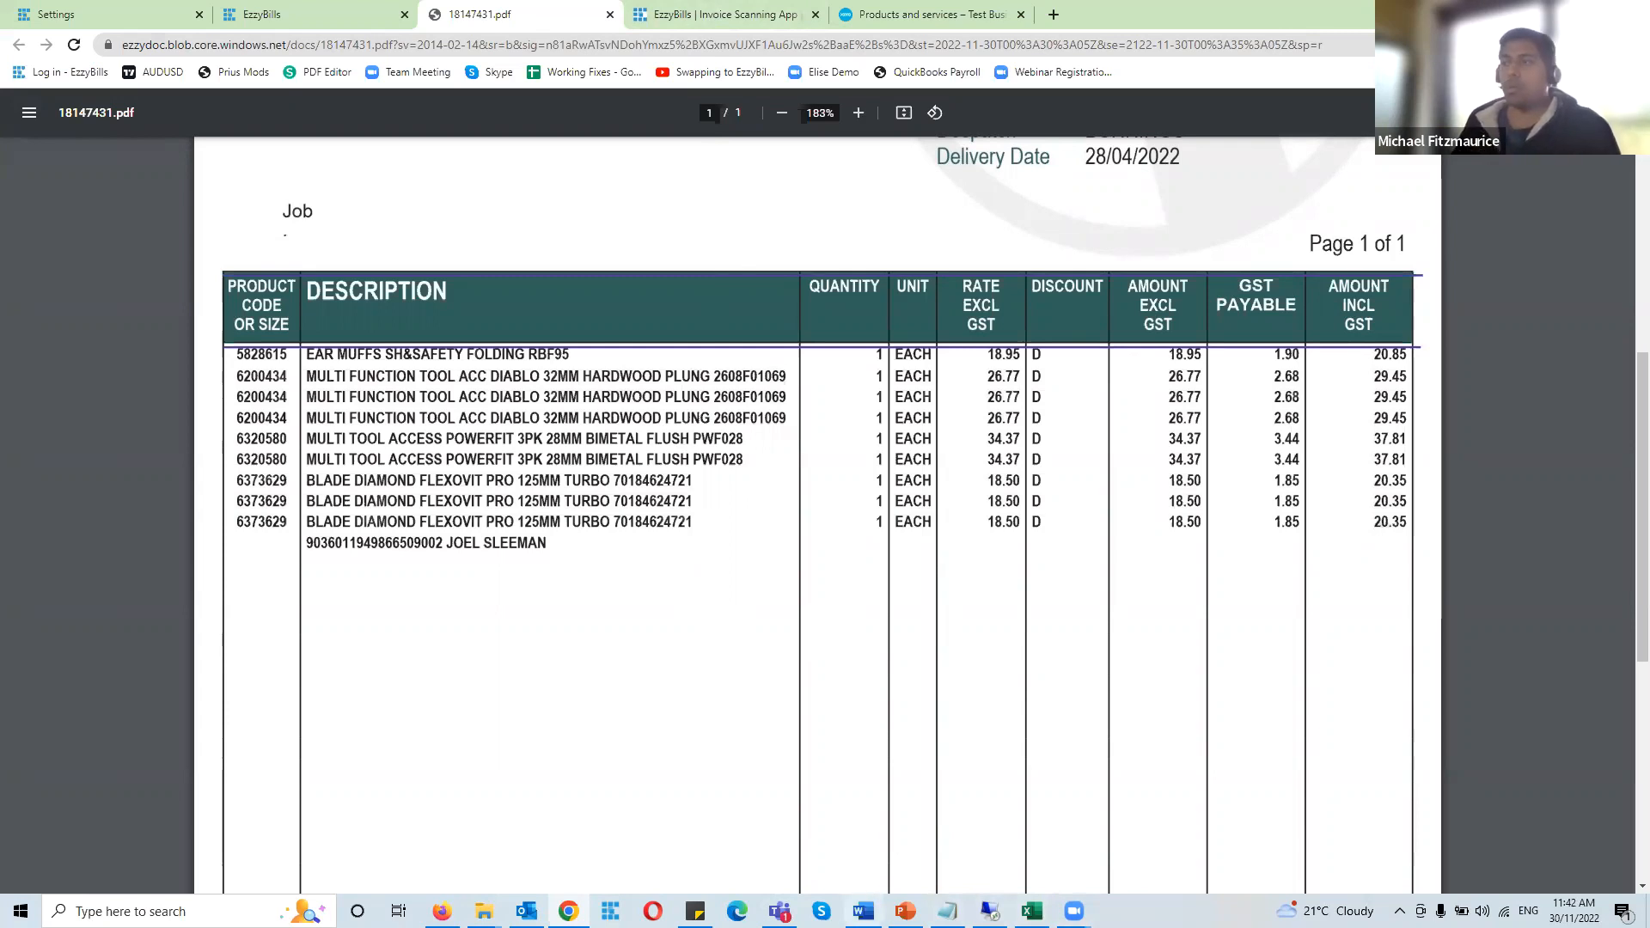
Switch to the Word document and review the Change Part instructions and CSV format alongside the invoice PDF
mouse_move(867, 904)
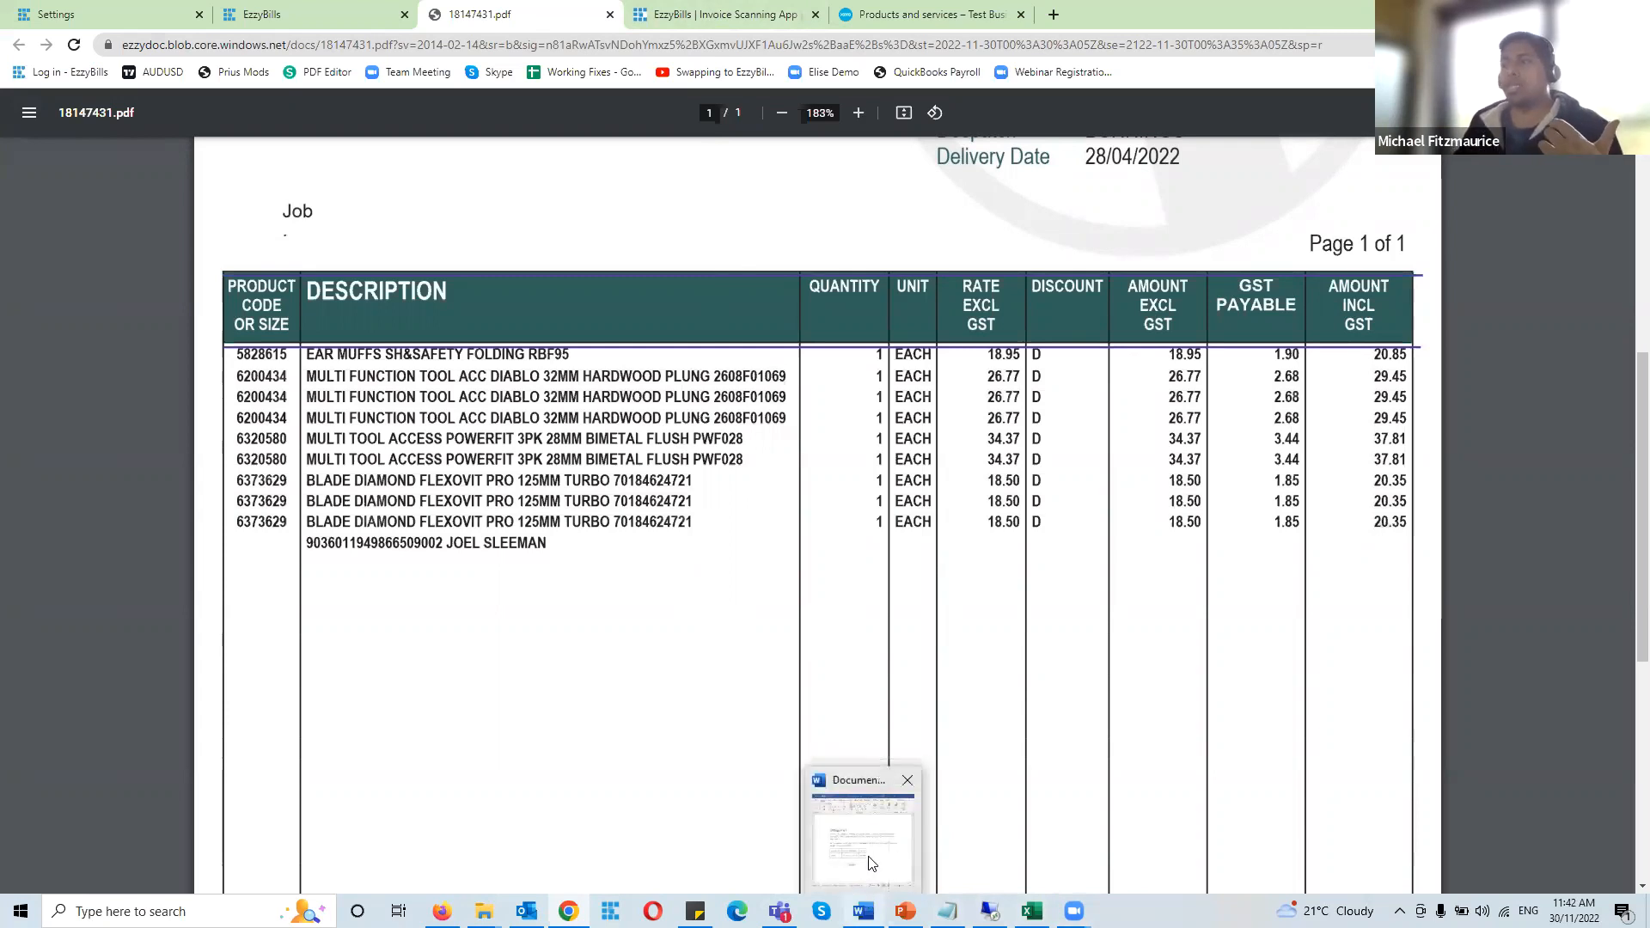
left_click(870, 862)
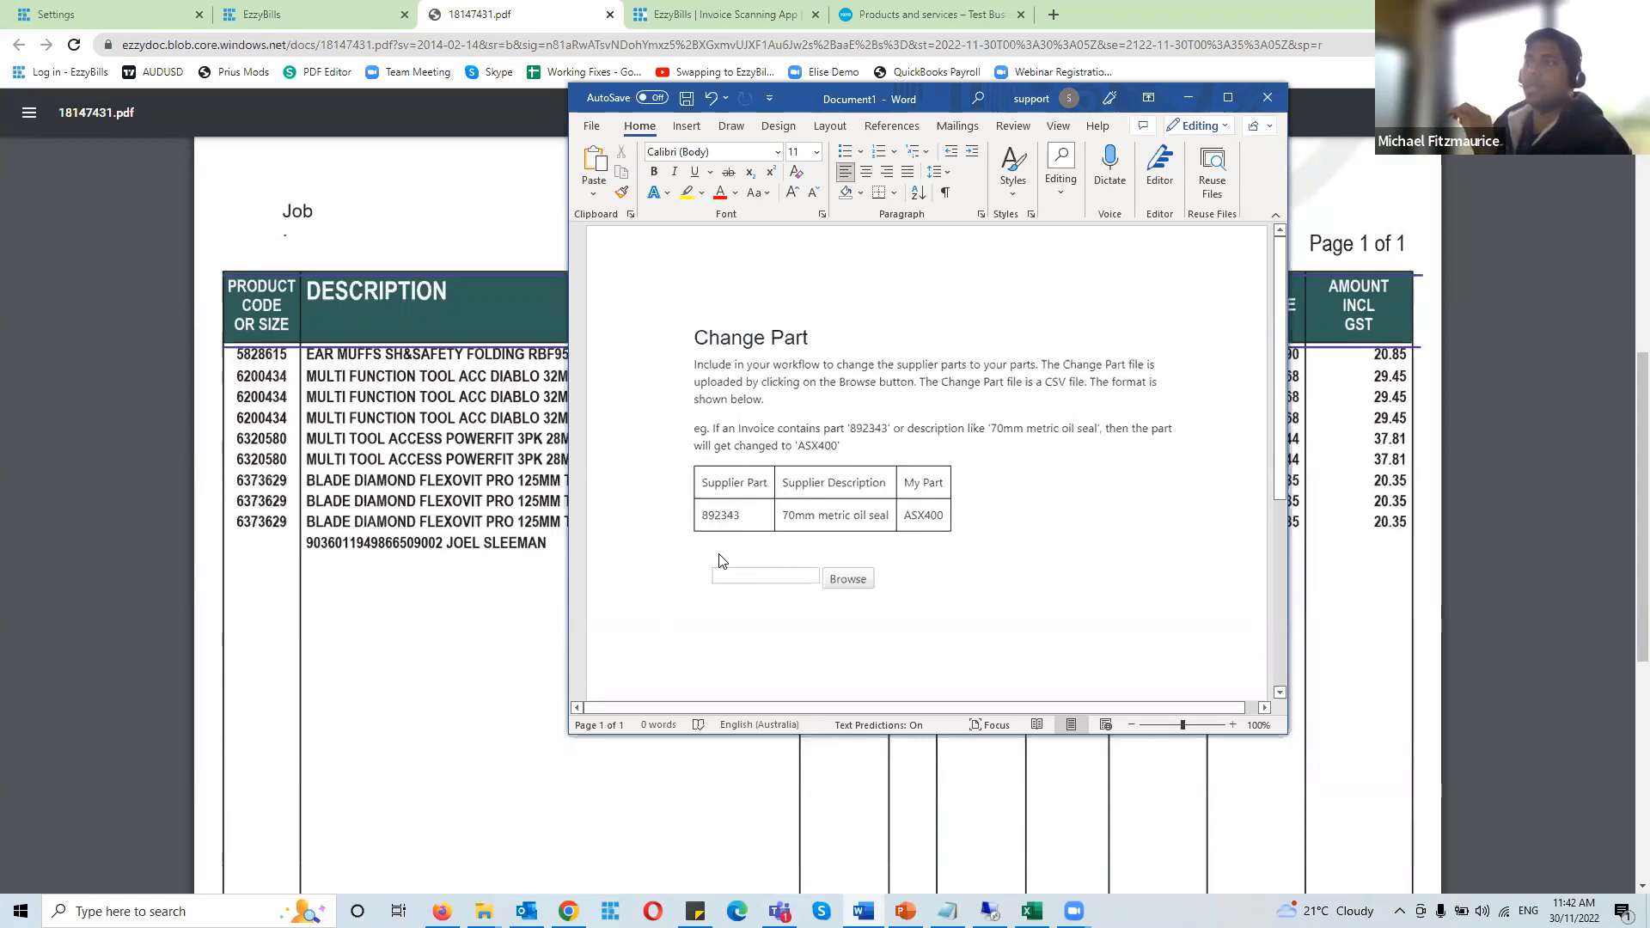
left_click(430, 412)
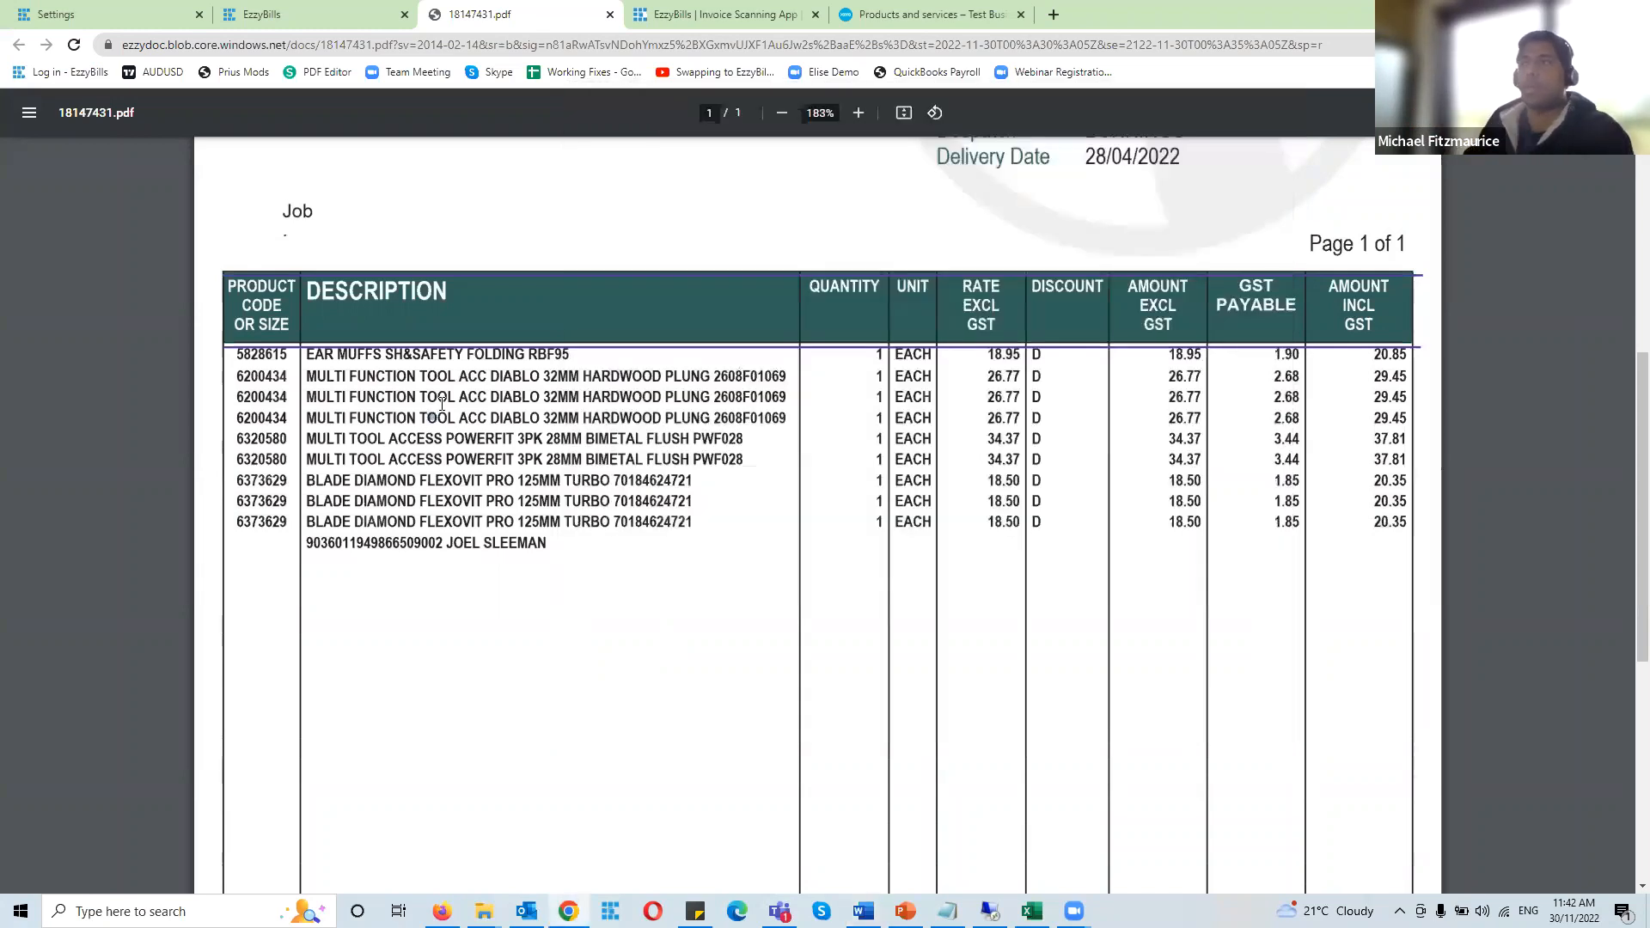
key("alt+Tab")
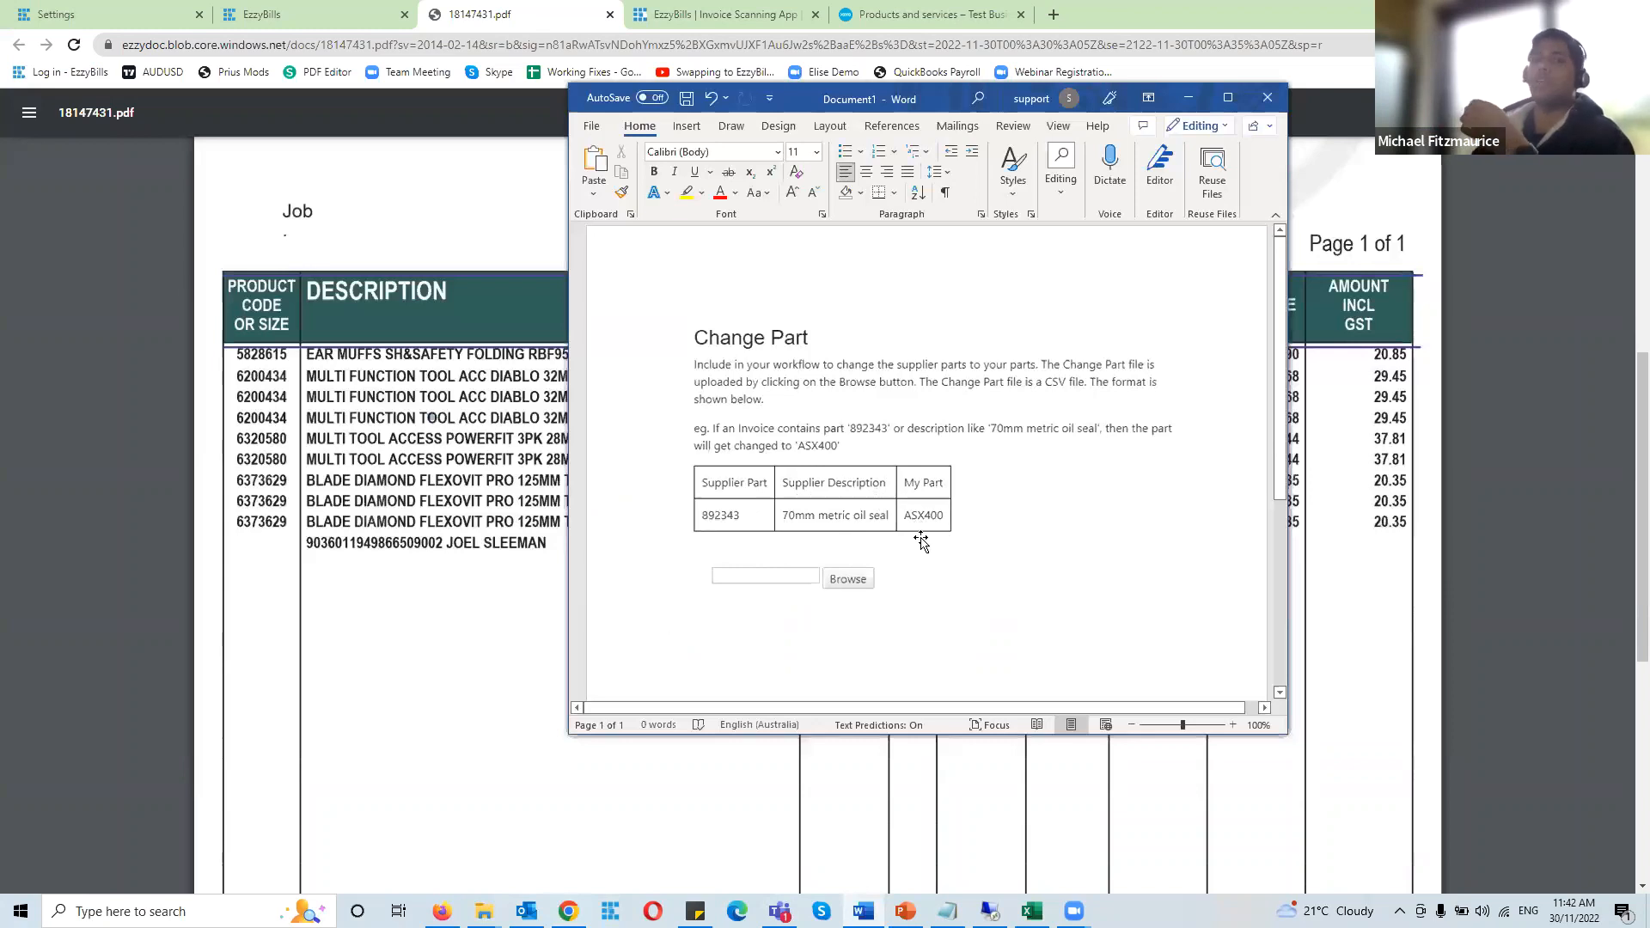
In Excel's Book1.csv, check supplier part 6320580 and My Part CHANGEPART-345 against the invoice line and Xero's item list
left_click(1032, 911)
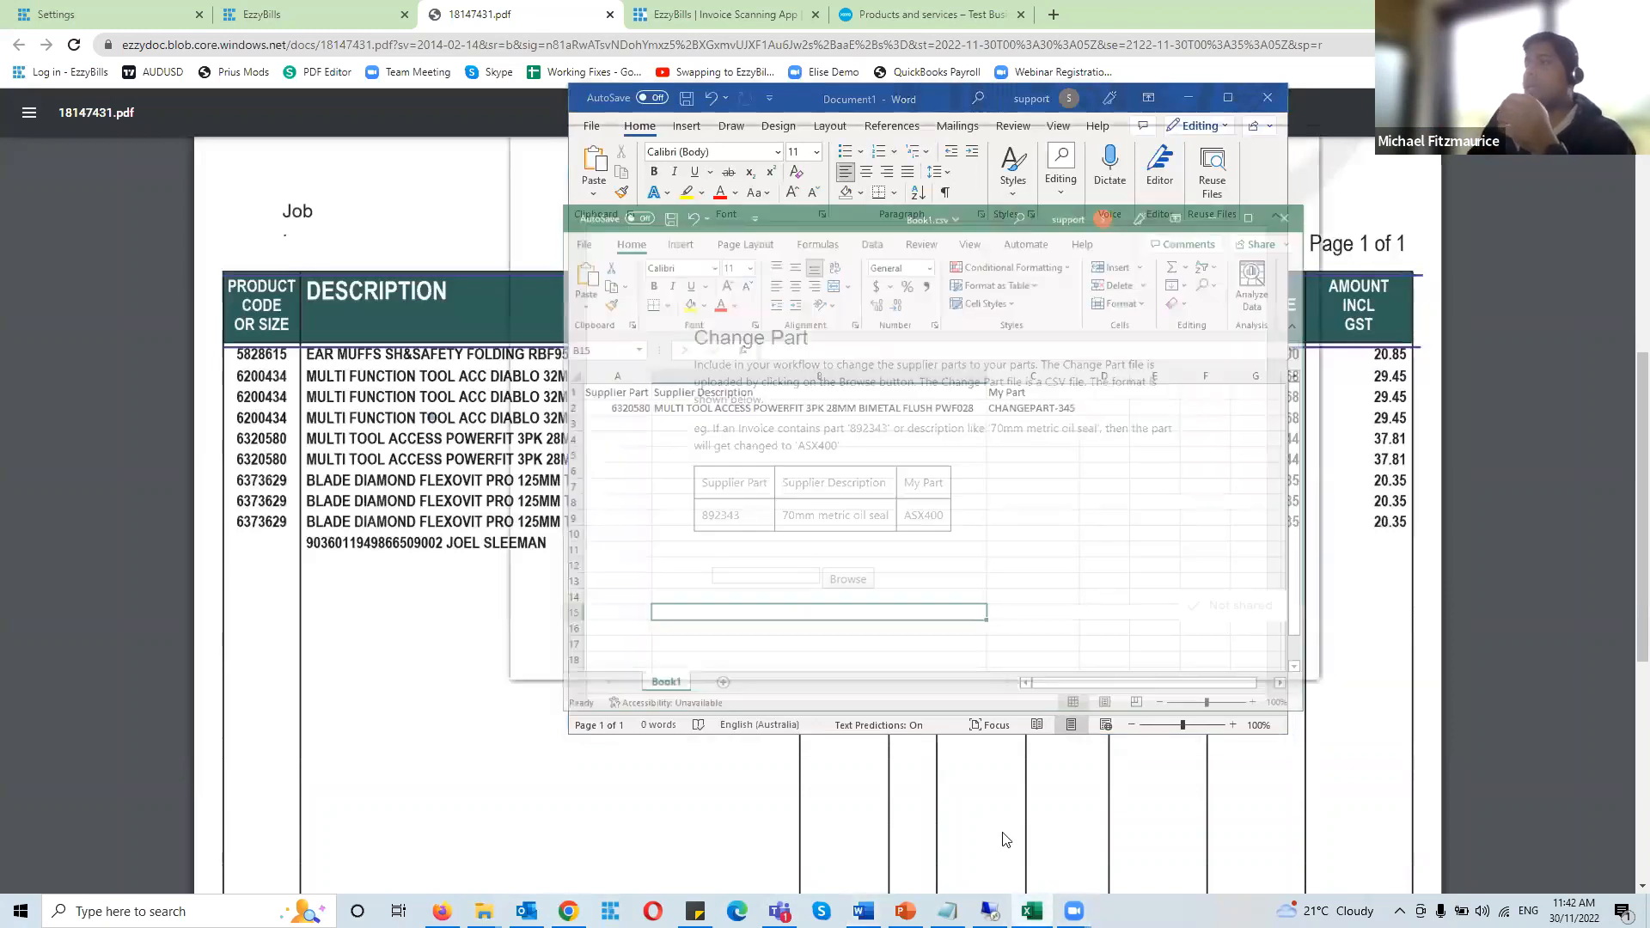
left_click(1027, 351)
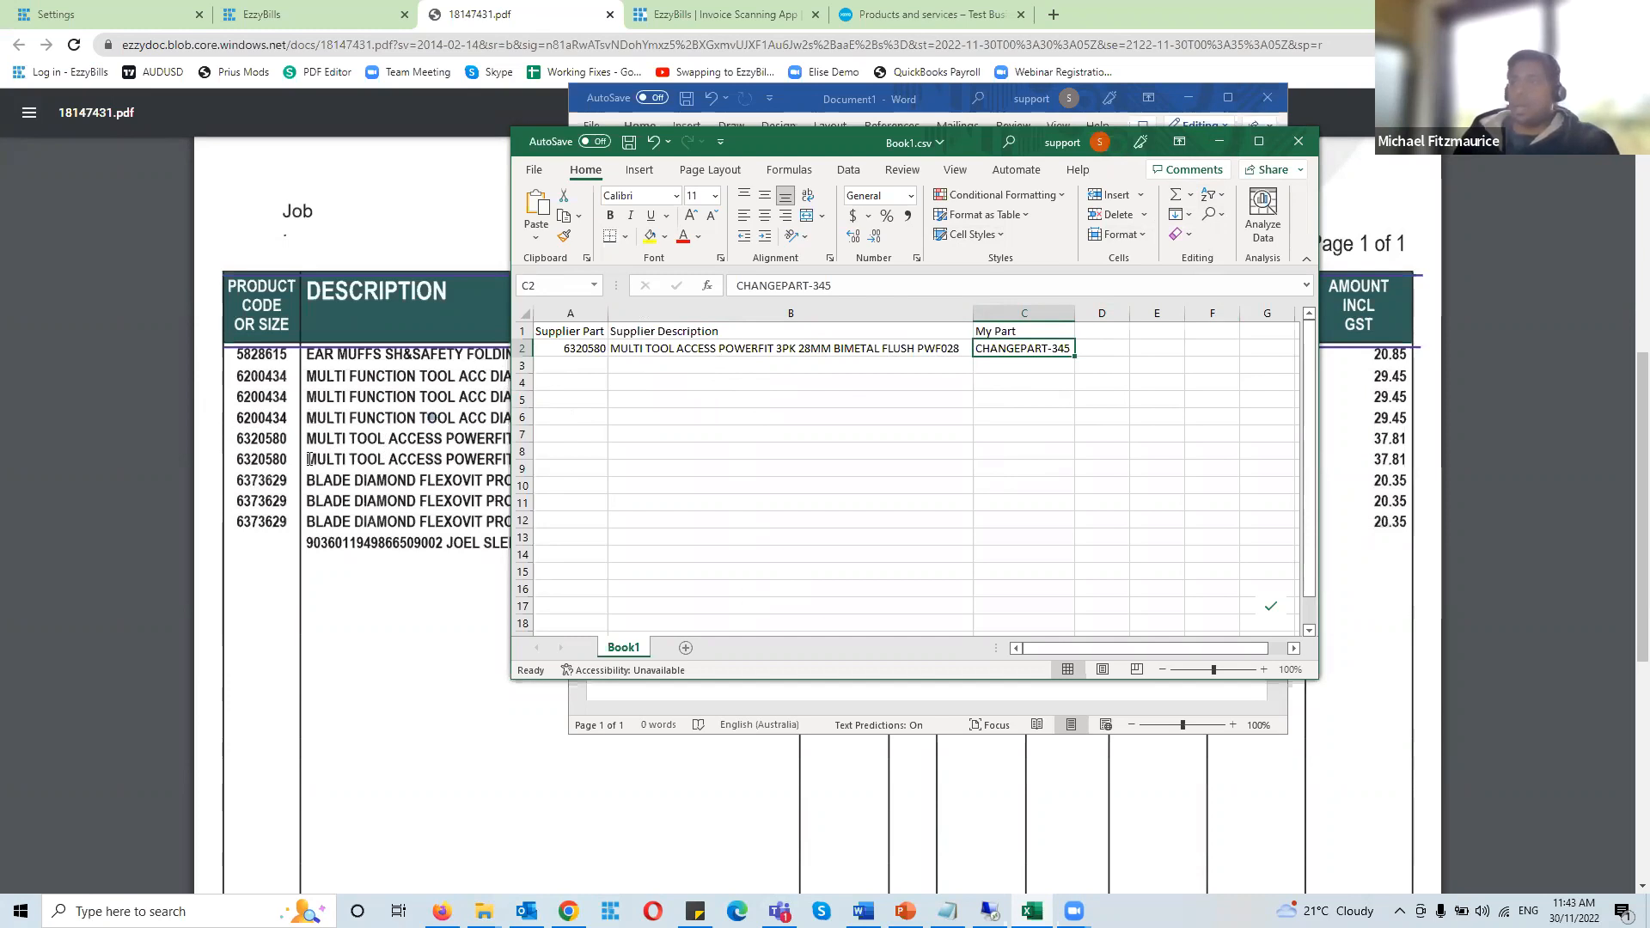
left_click(256, 439)
left_click_drag(307, 438, 737, 433)
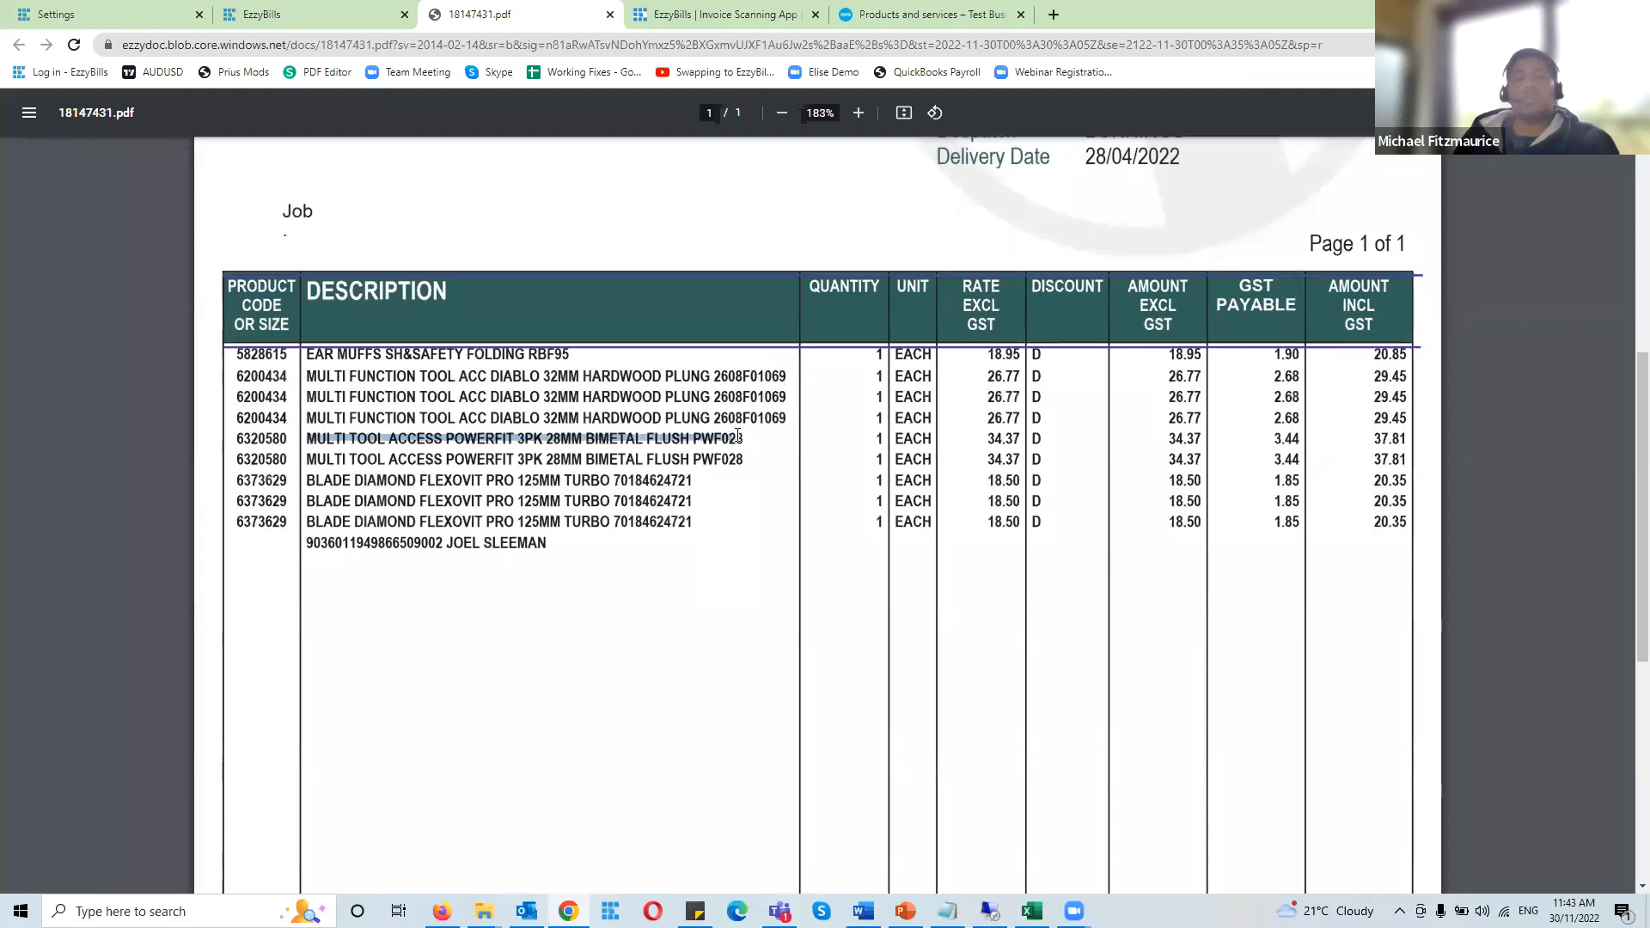
key("alt+Tab")
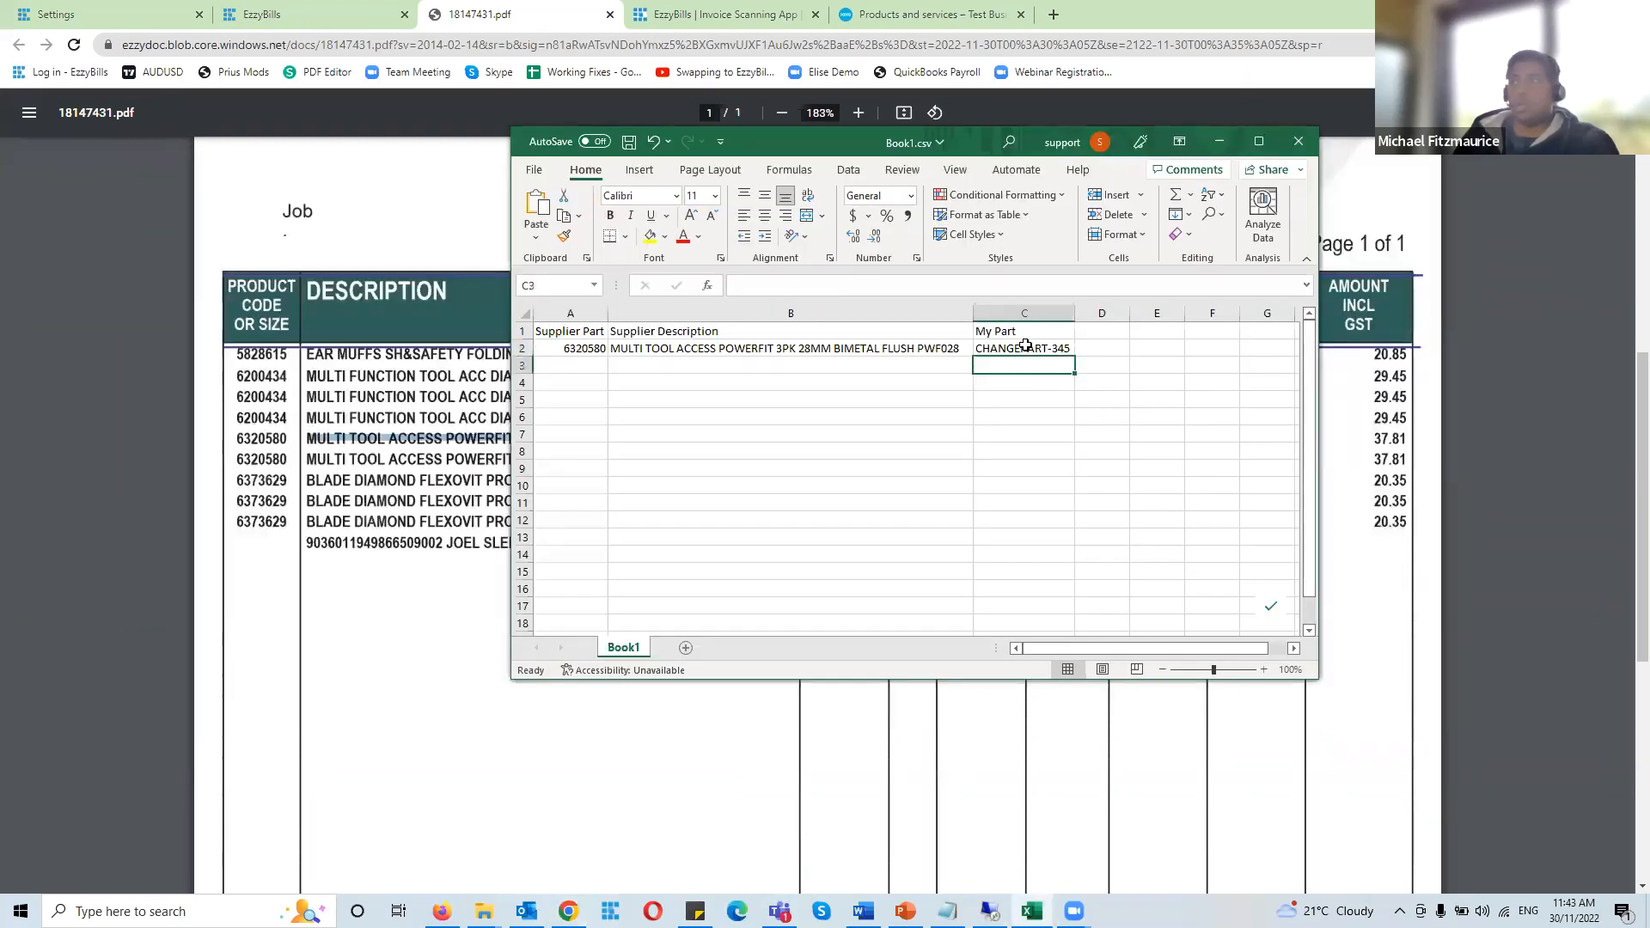
left_click(1035, 347)
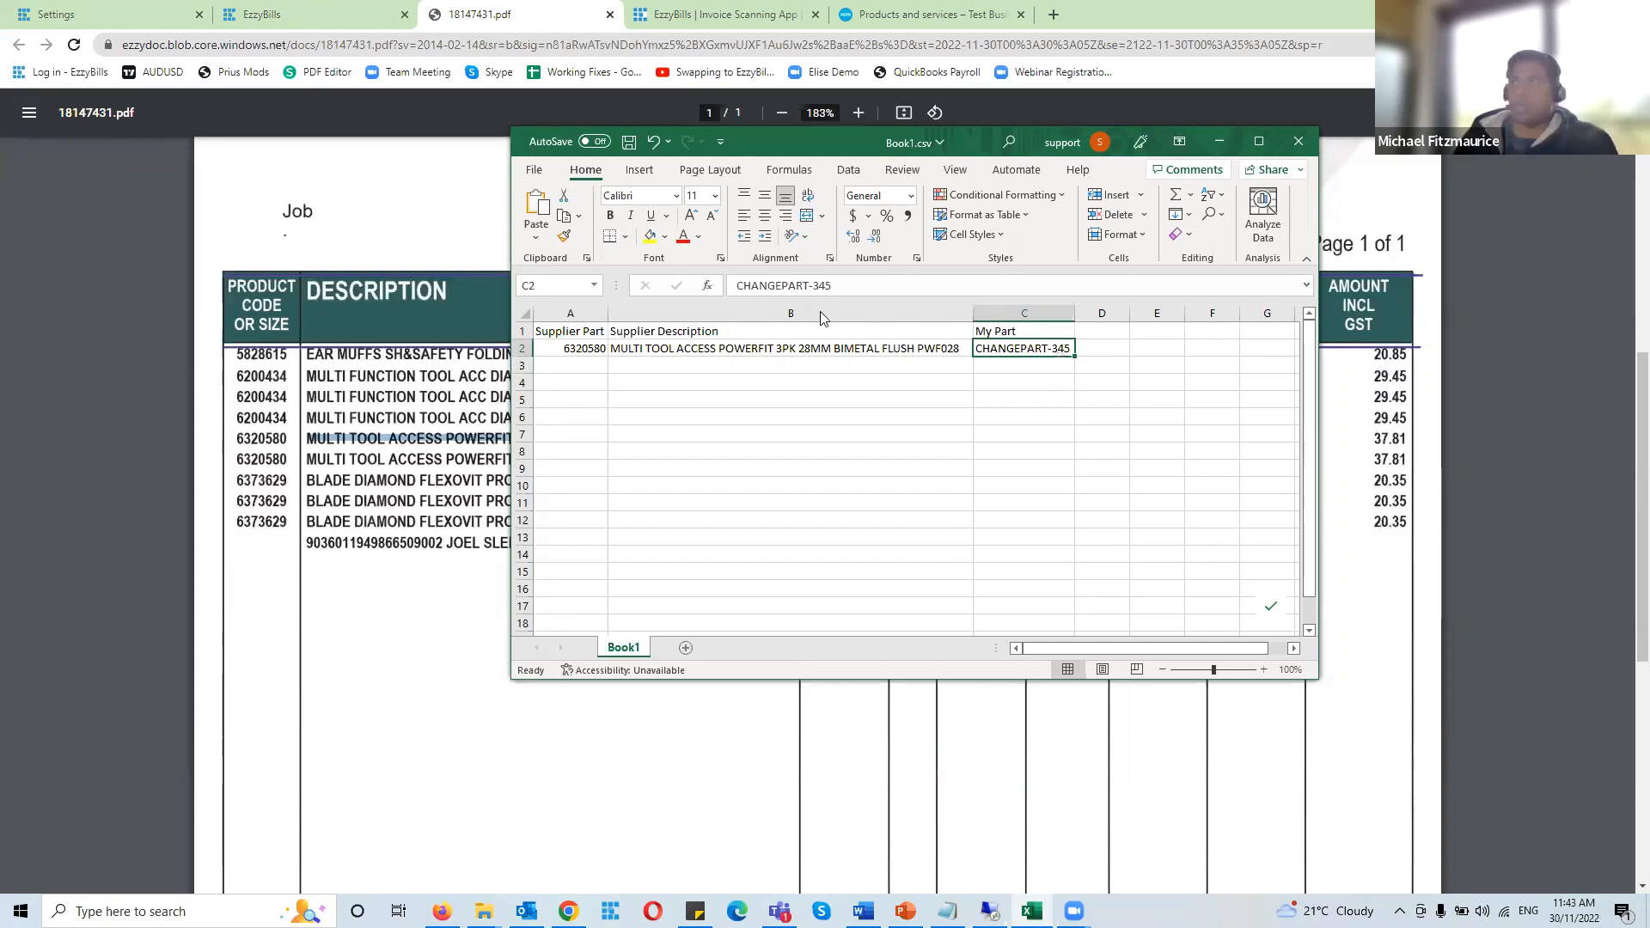
left_click(866, 26)
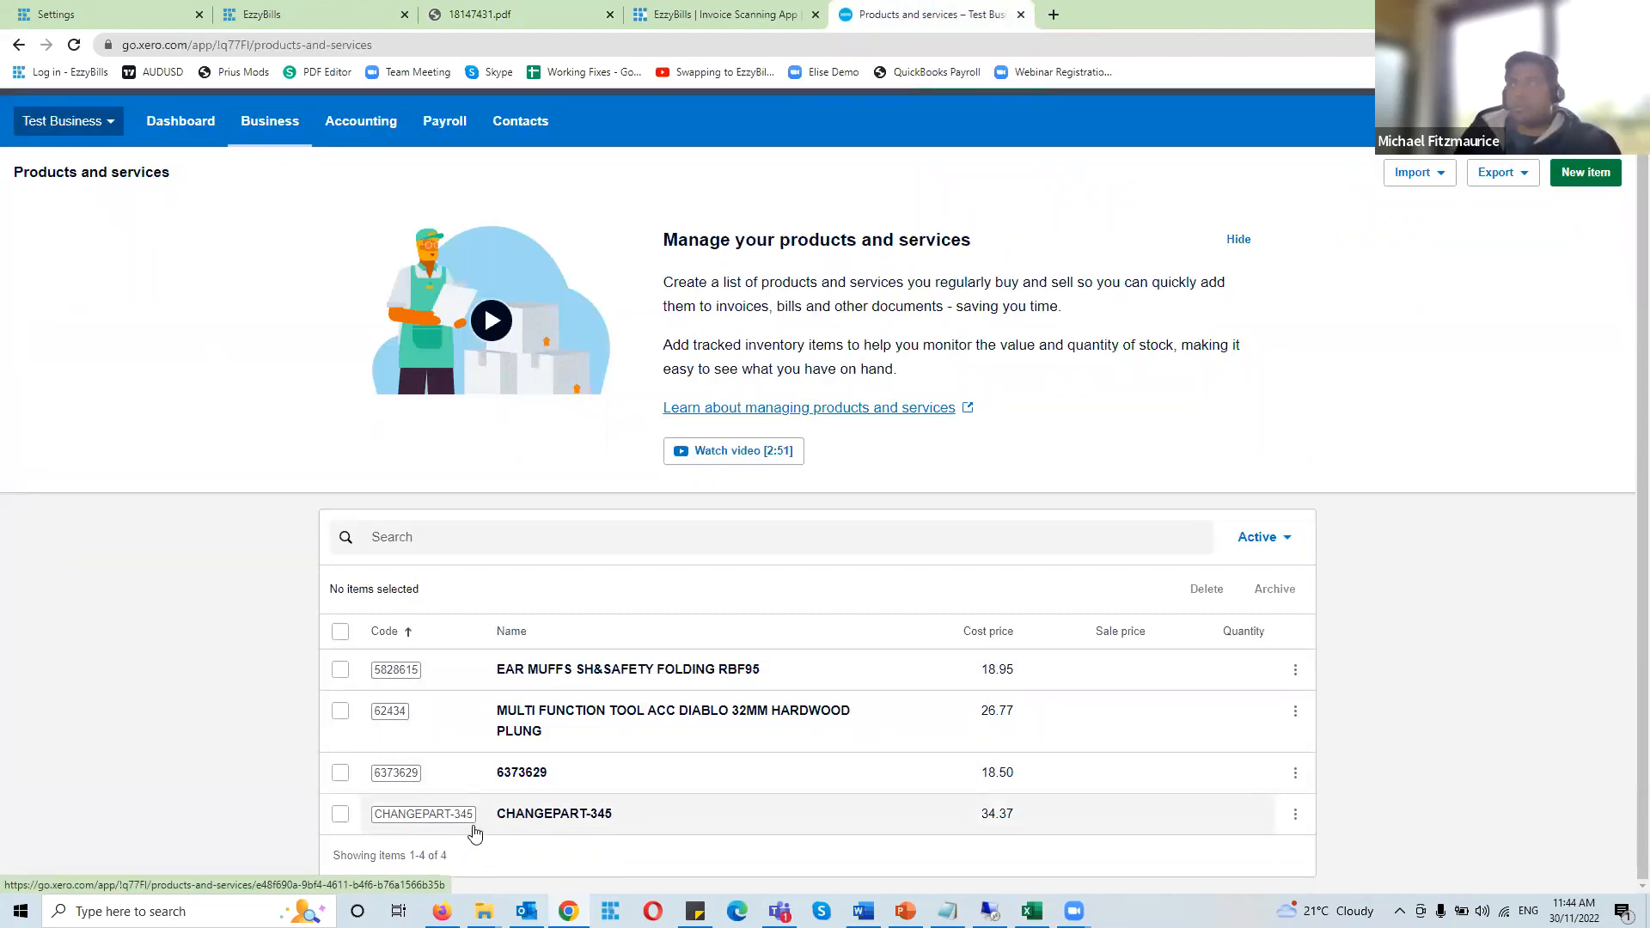
On the invoice PDF, check the product code and description of the BLADE DIAMOND FLEXOVIT PRO 125MM TURBO line, code 6373629
left_click(507, 12)
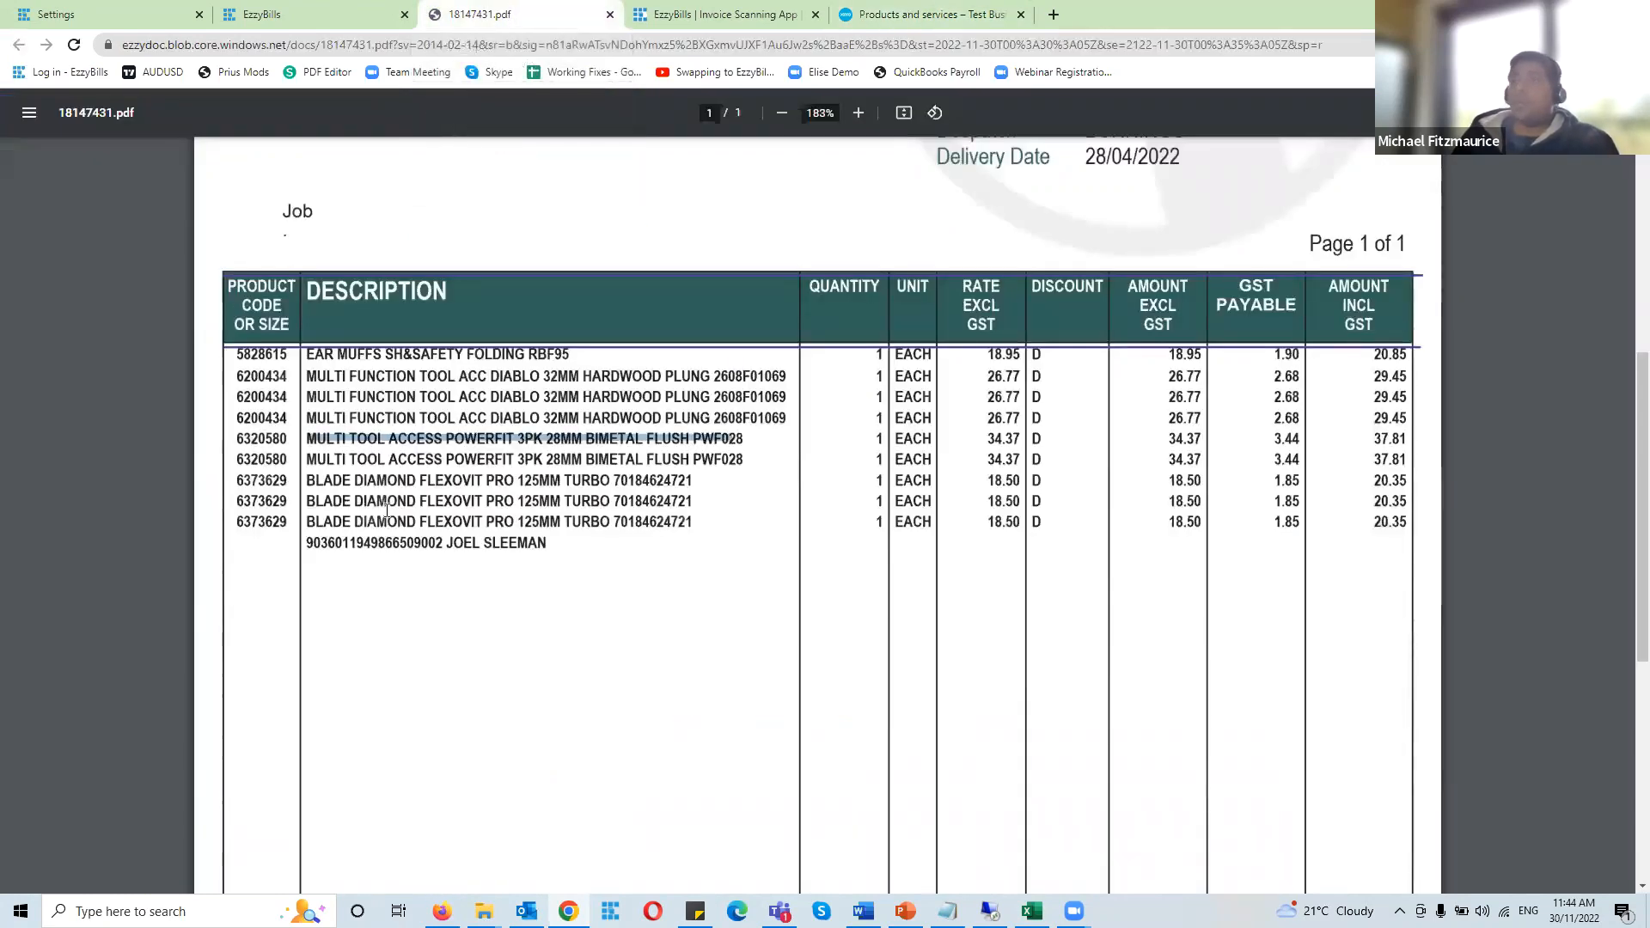
left_click_drag(234, 480, 694, 484)
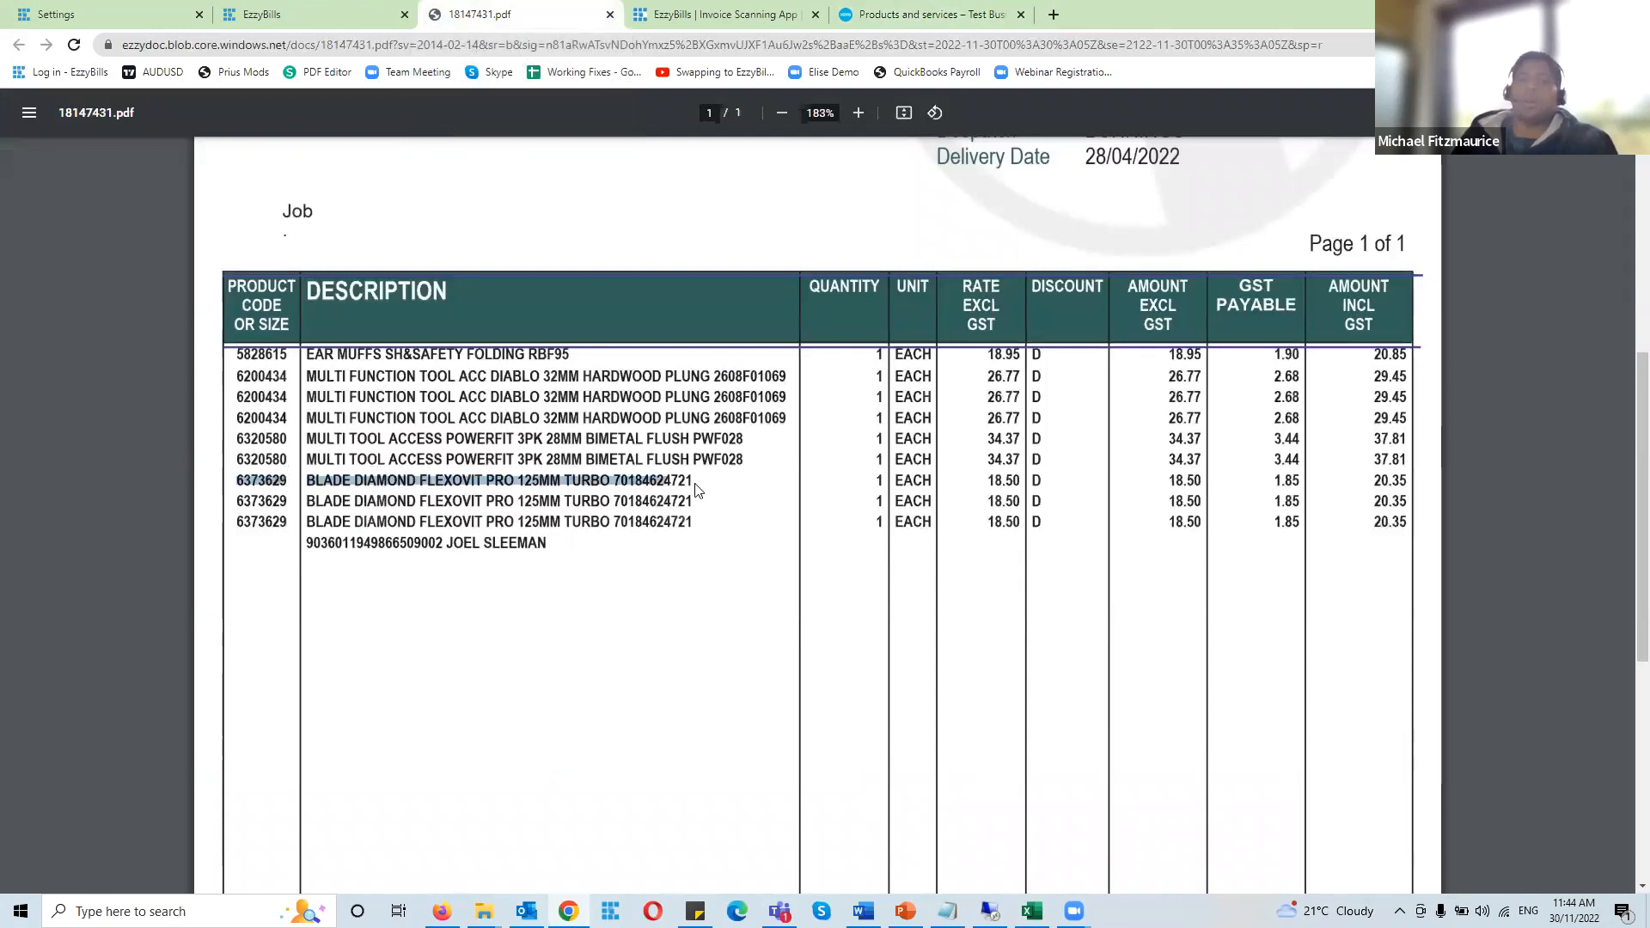
left_click(615, 527)
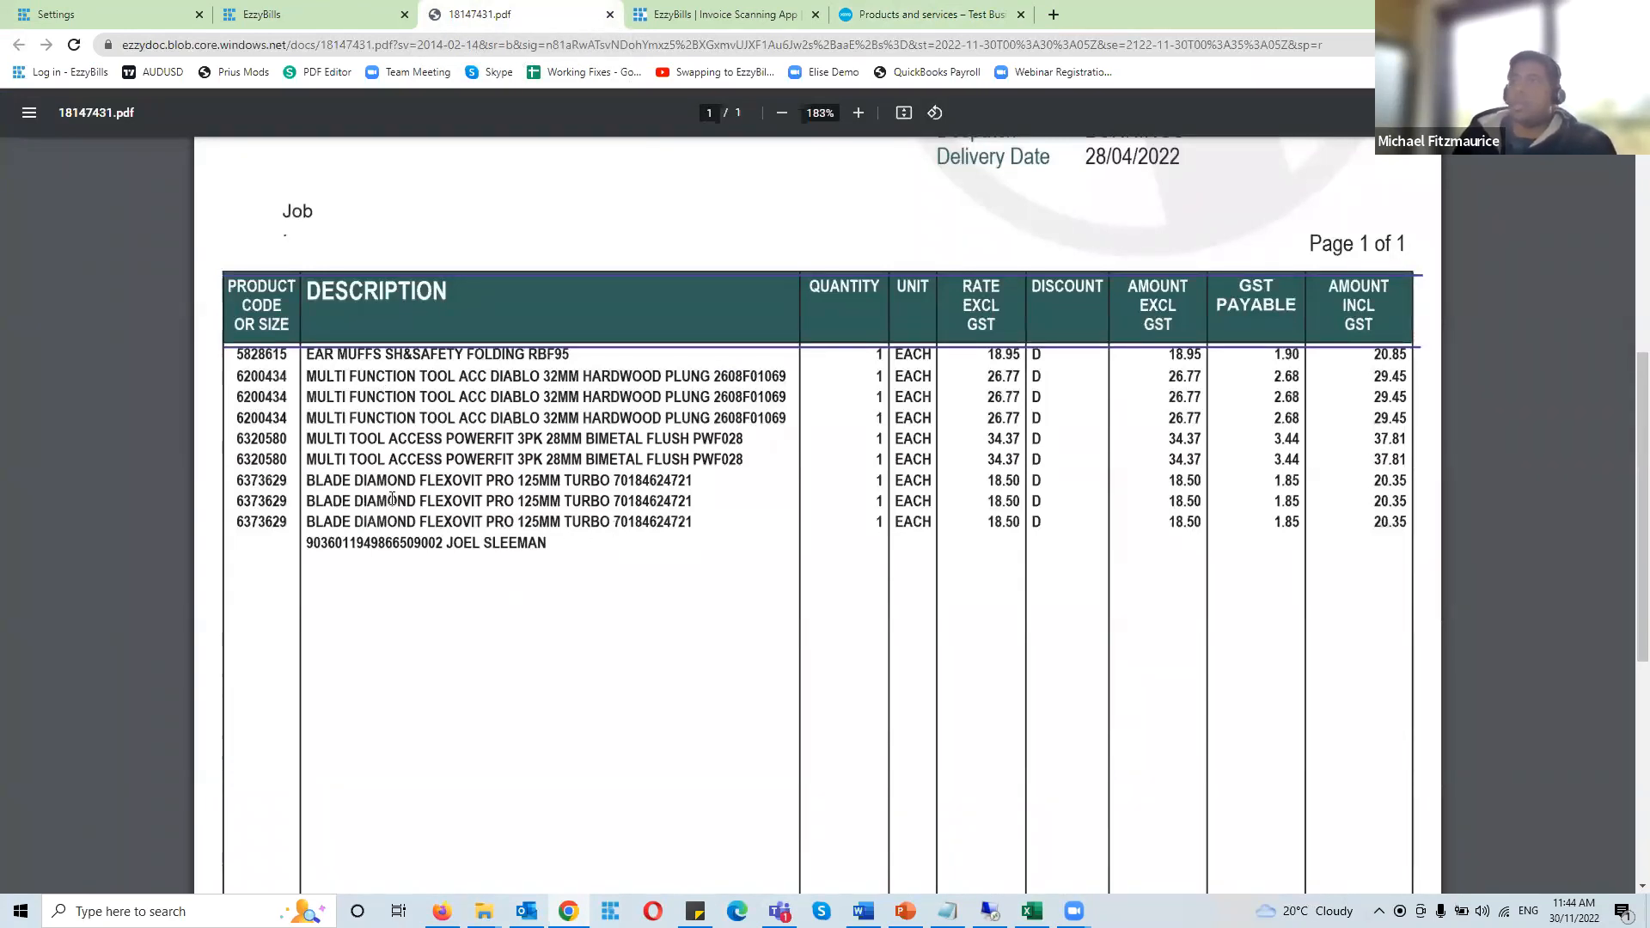
double_click(259, 481)
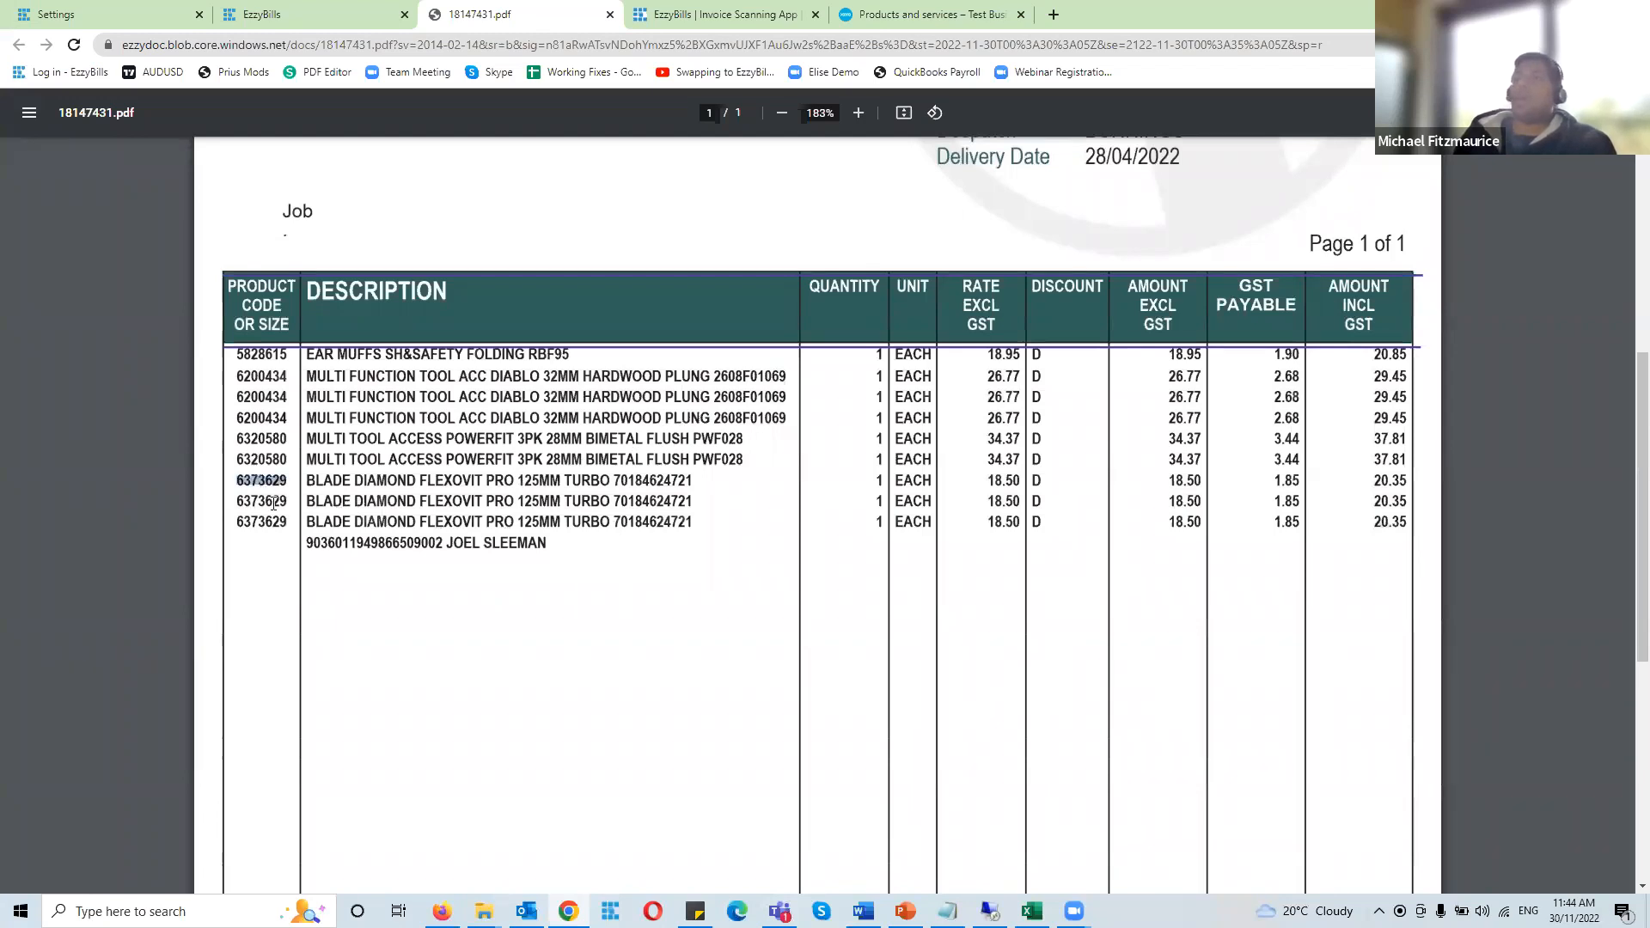
Delete item 6373629 from the Xero products and services list
left_click(930, 15)
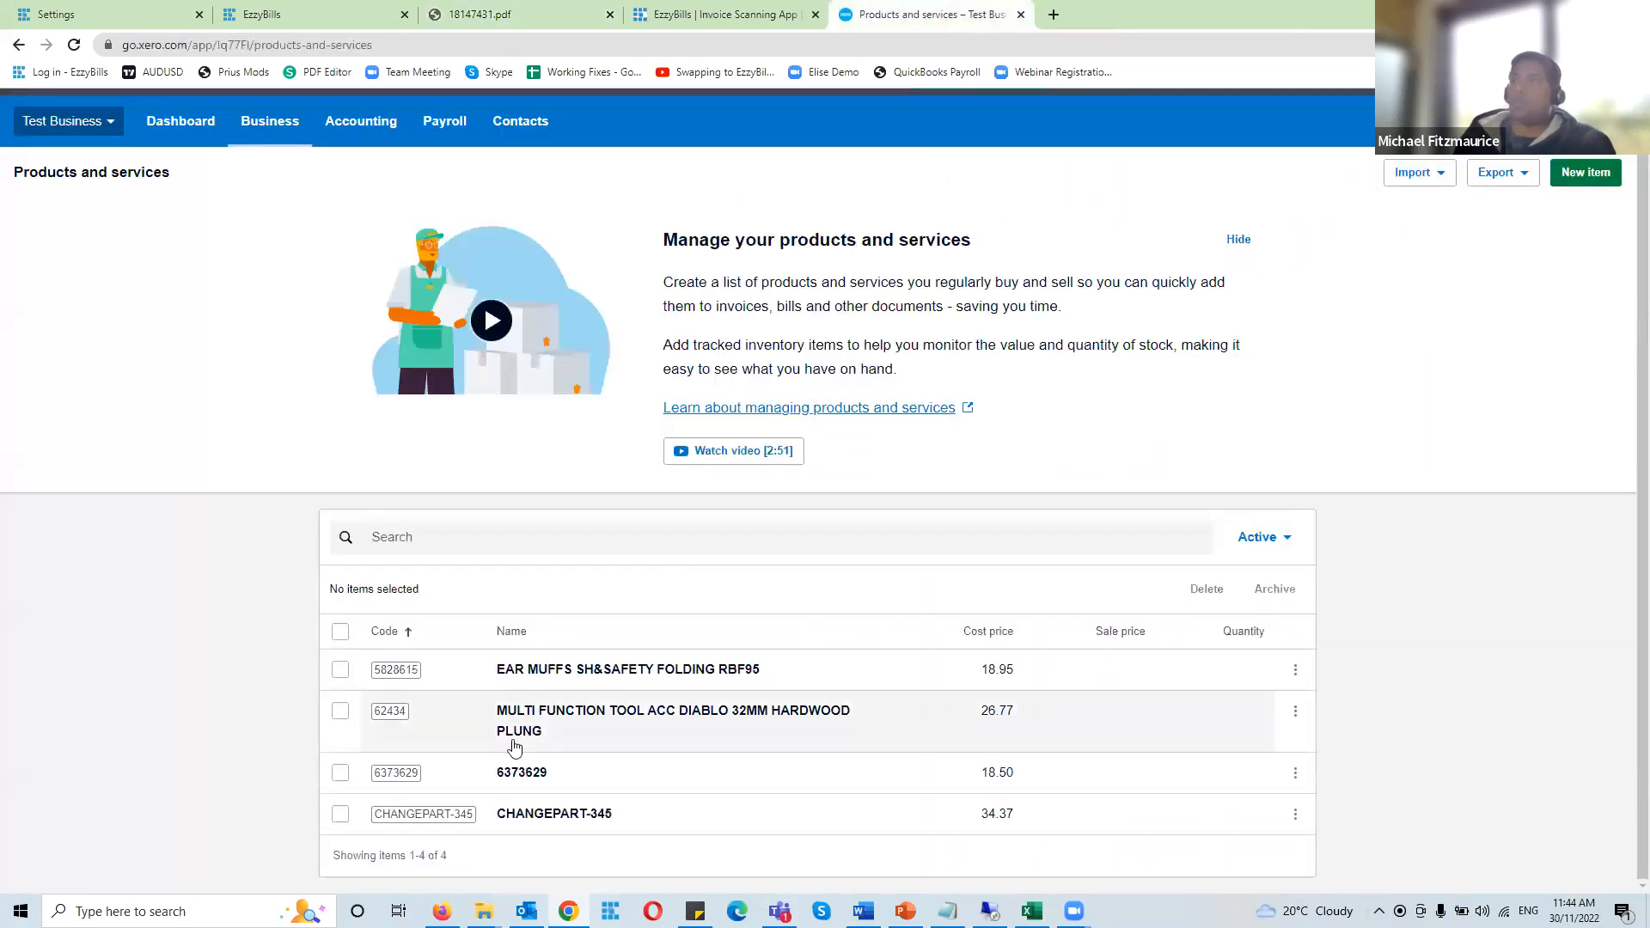
left_click(340, 774)
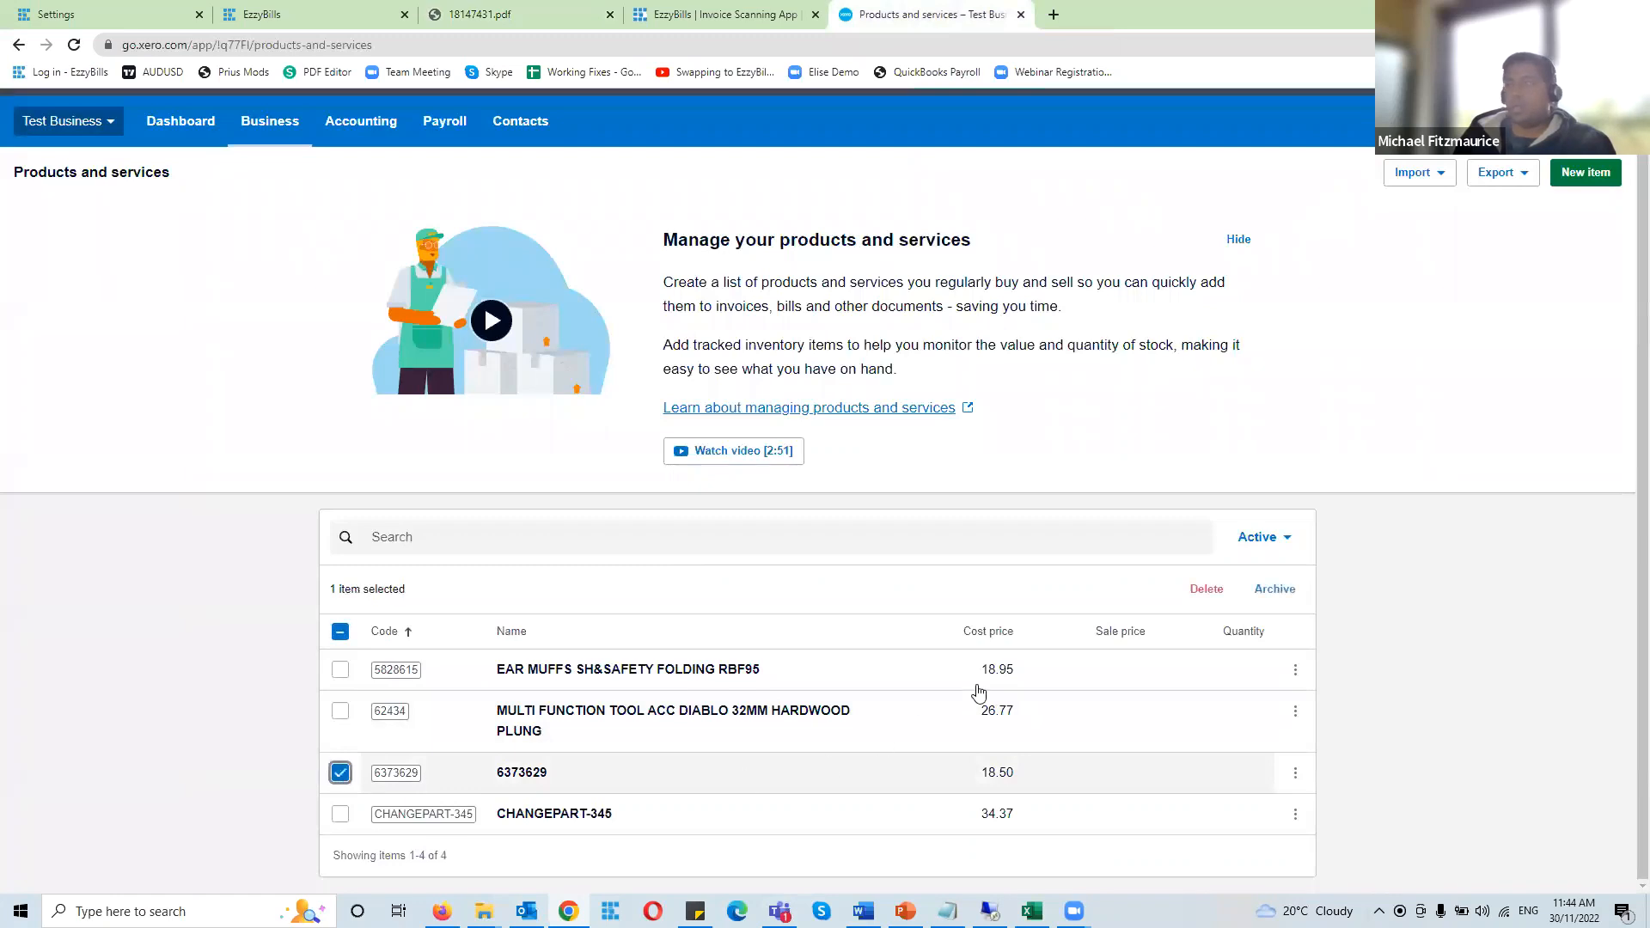
left_click(1207, 593)
left_click(904, 549)
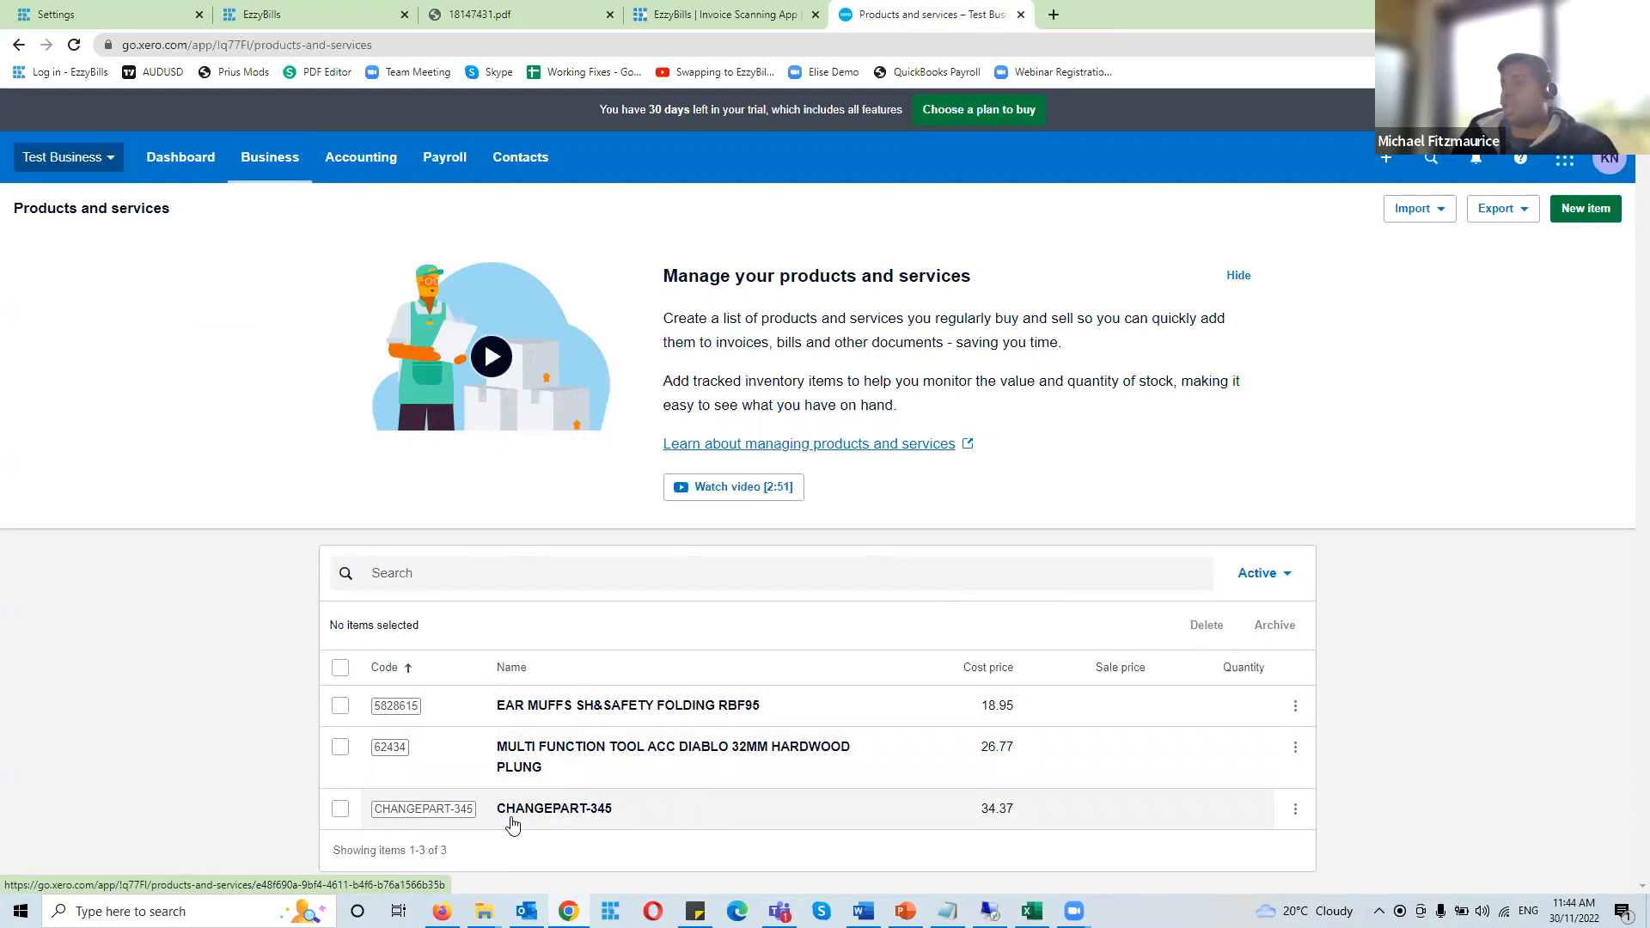
Upload the Bunnings Trade invoice to EzzyBills for processing
left_click(481, 11)
left_click(344, 14)
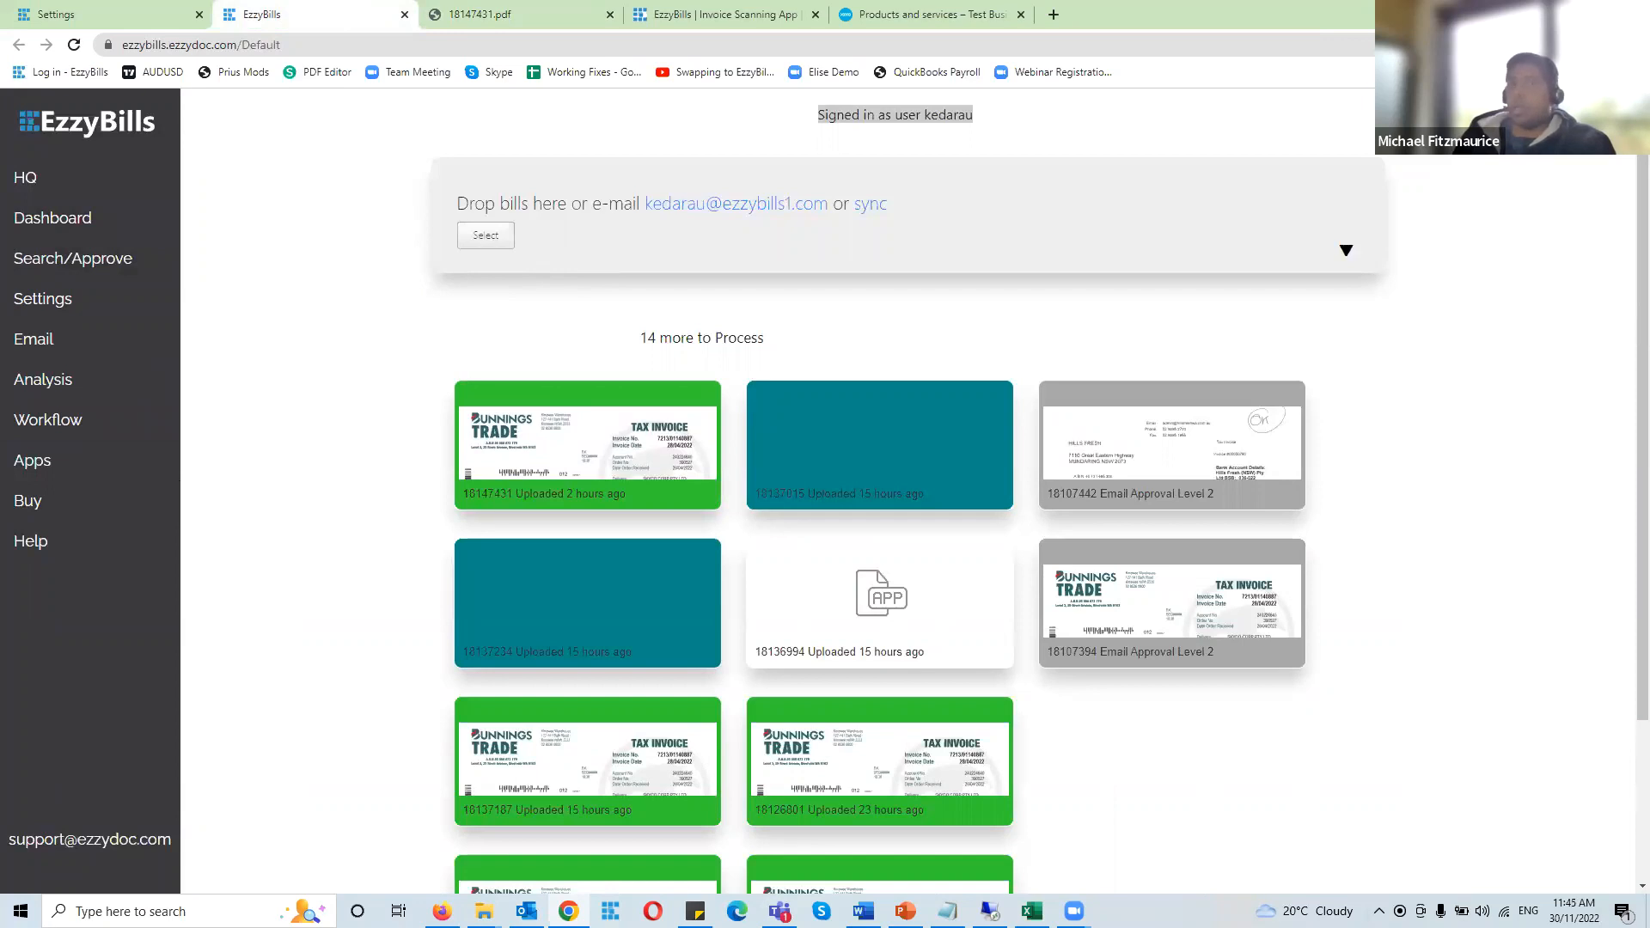
left_click_drag(1134, 181, 685, 226)
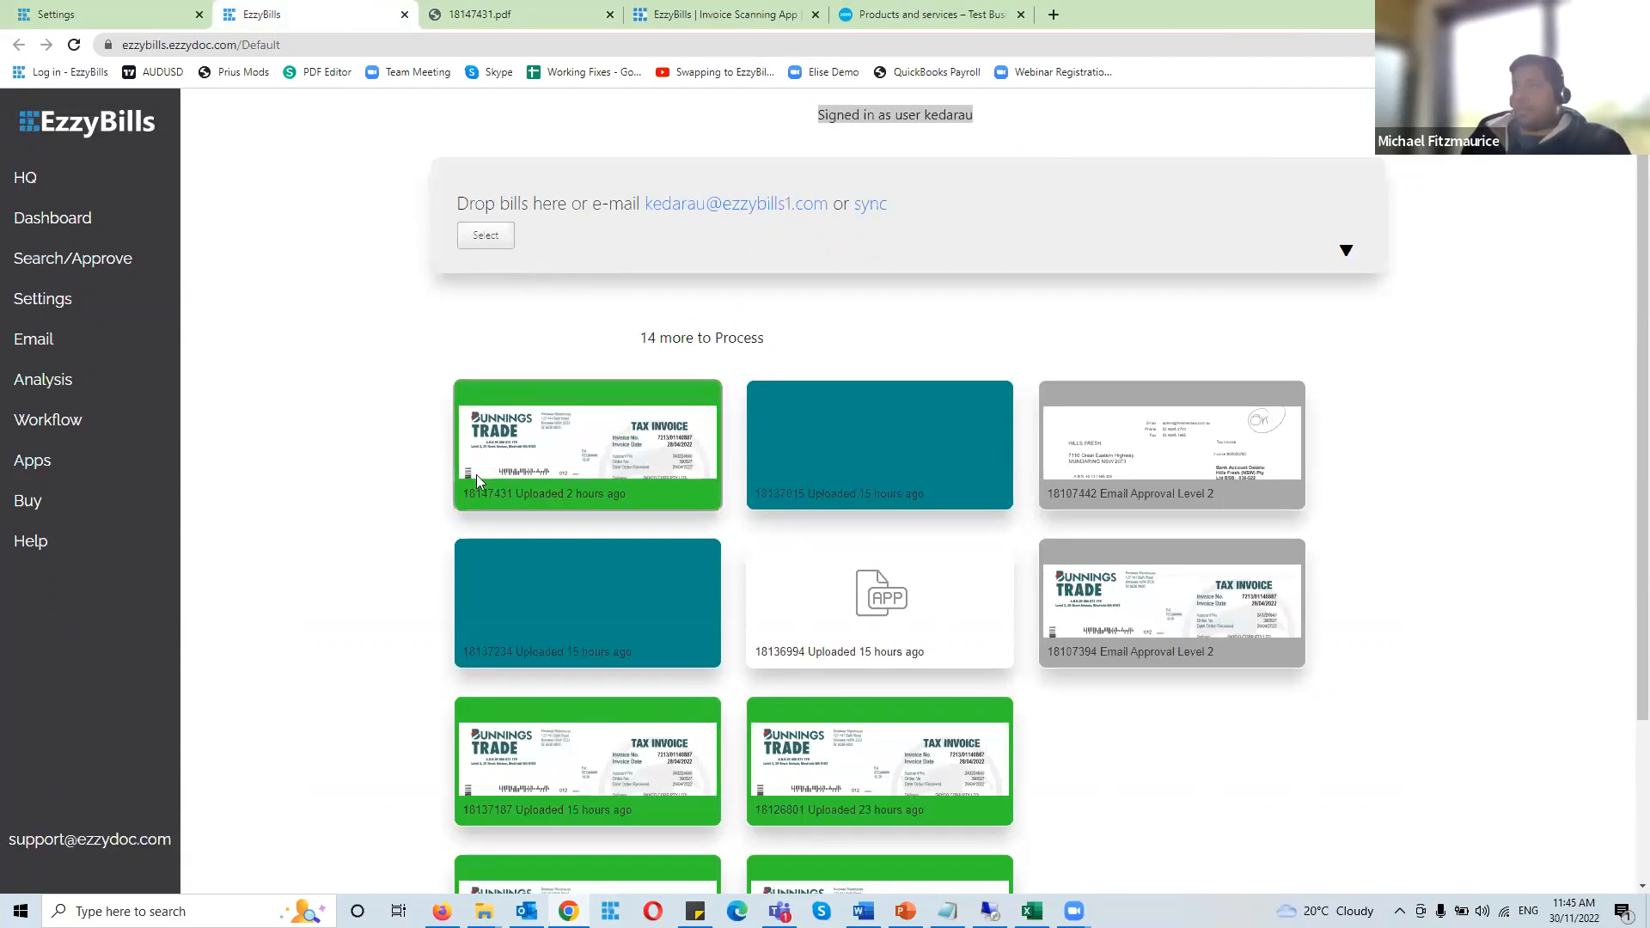
mouse_move(476, 474)
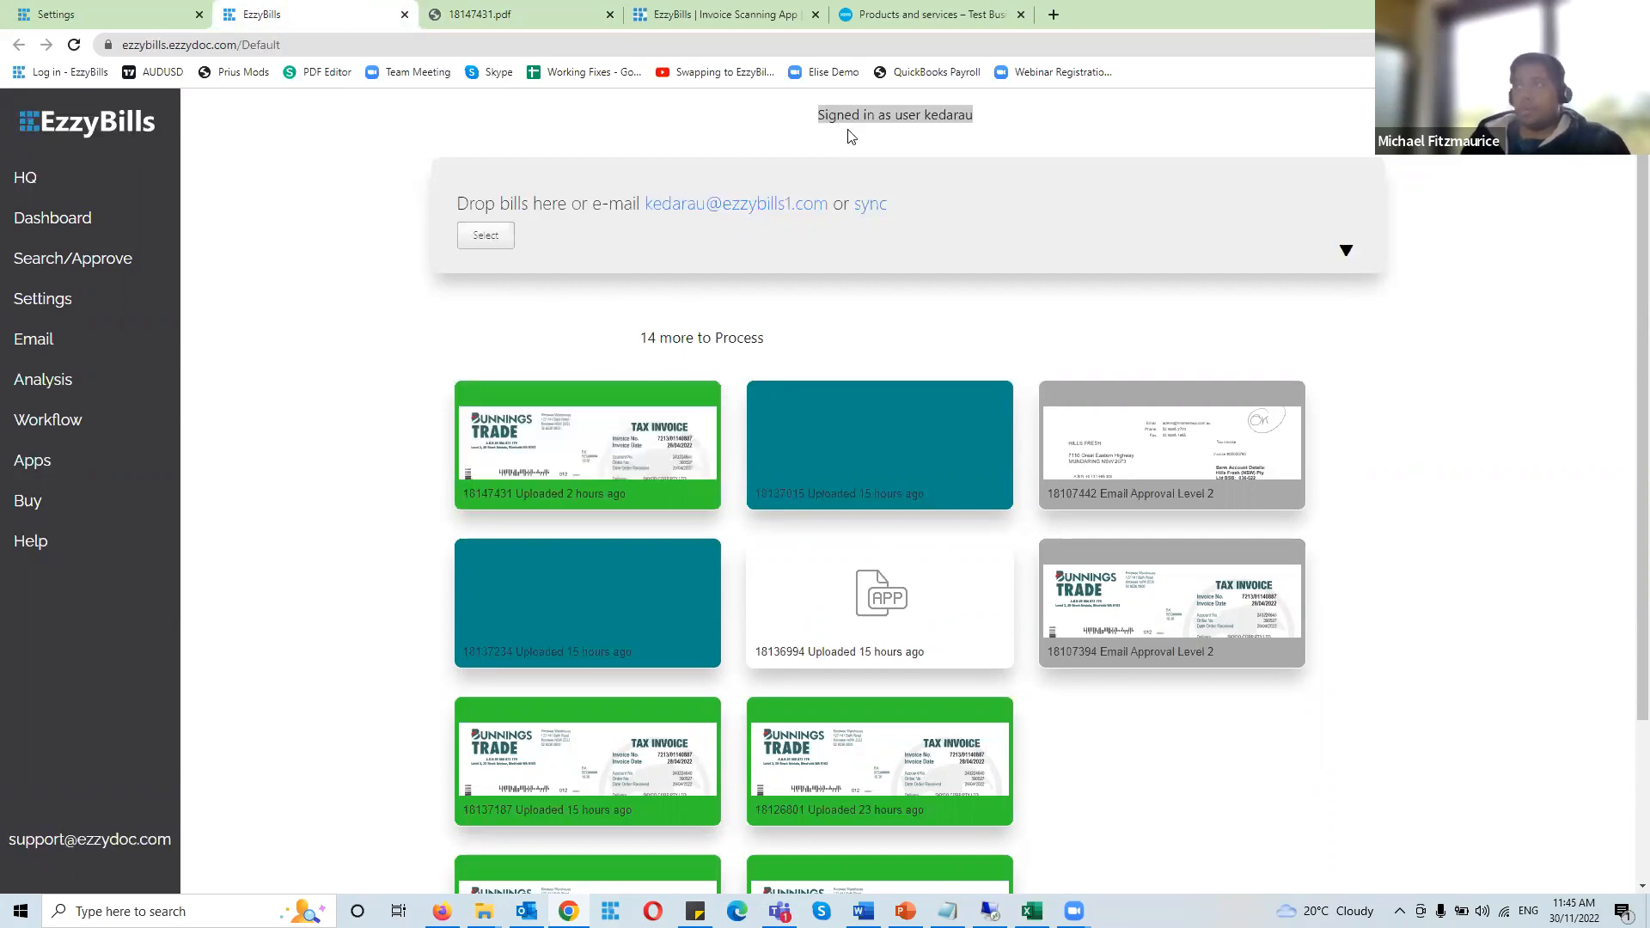
Open the Xero item EAR MUFFS SH&SAFETY FOLDING RBF95 and examine its purchases account
left_click(735, 12)
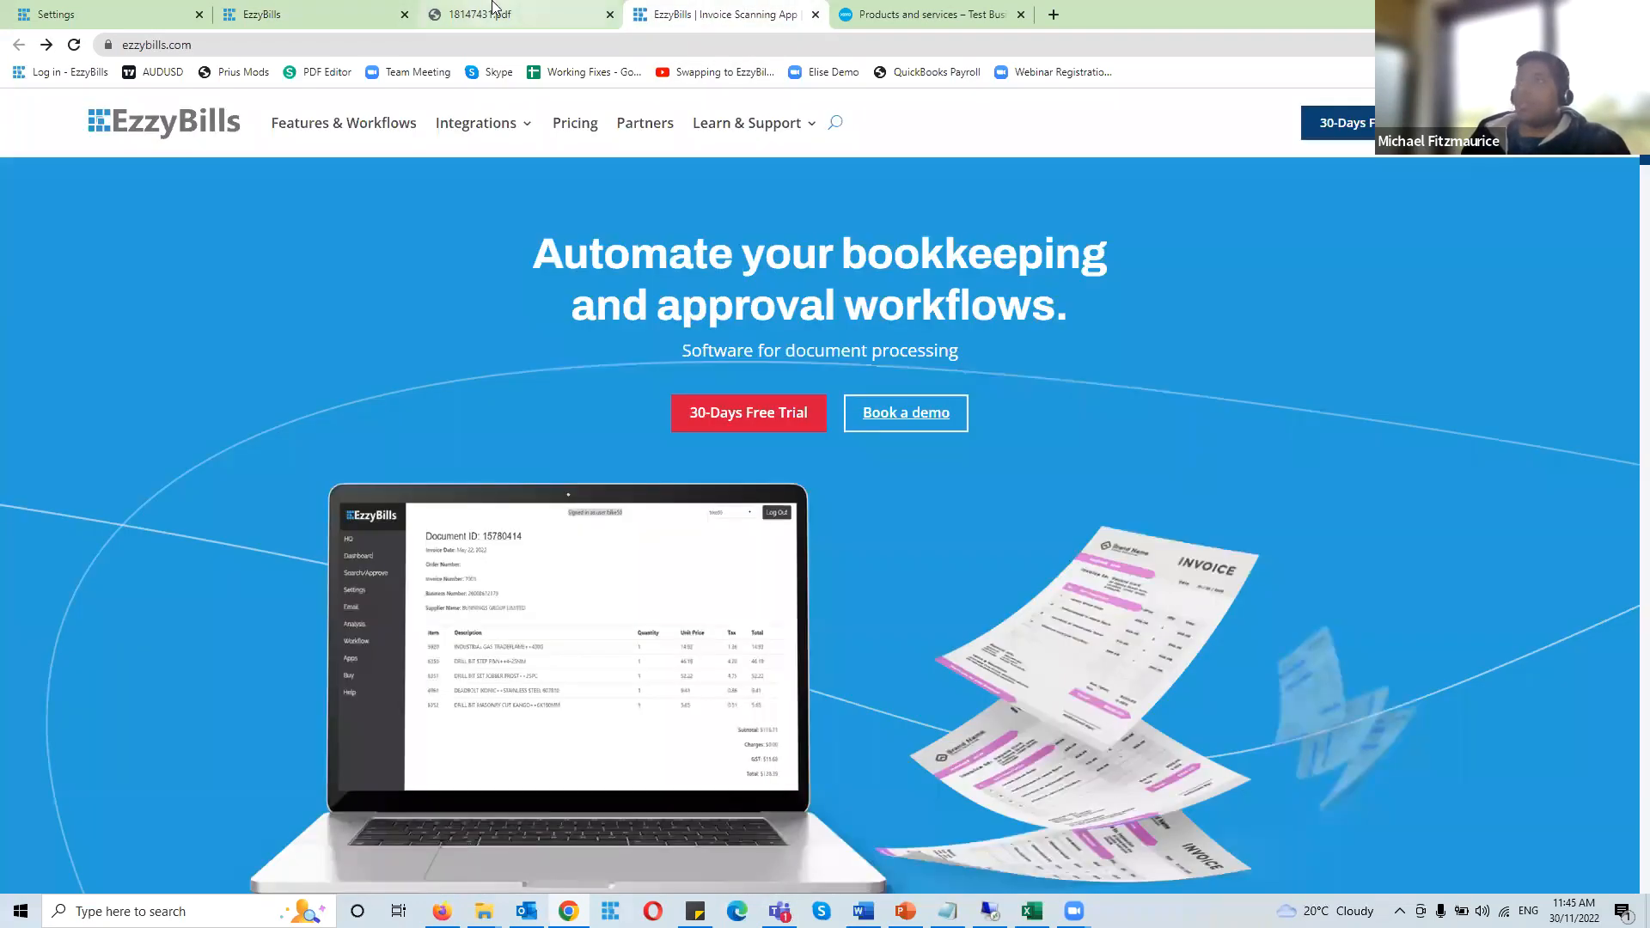
left_click(516, 15)
left_click(919, 15)
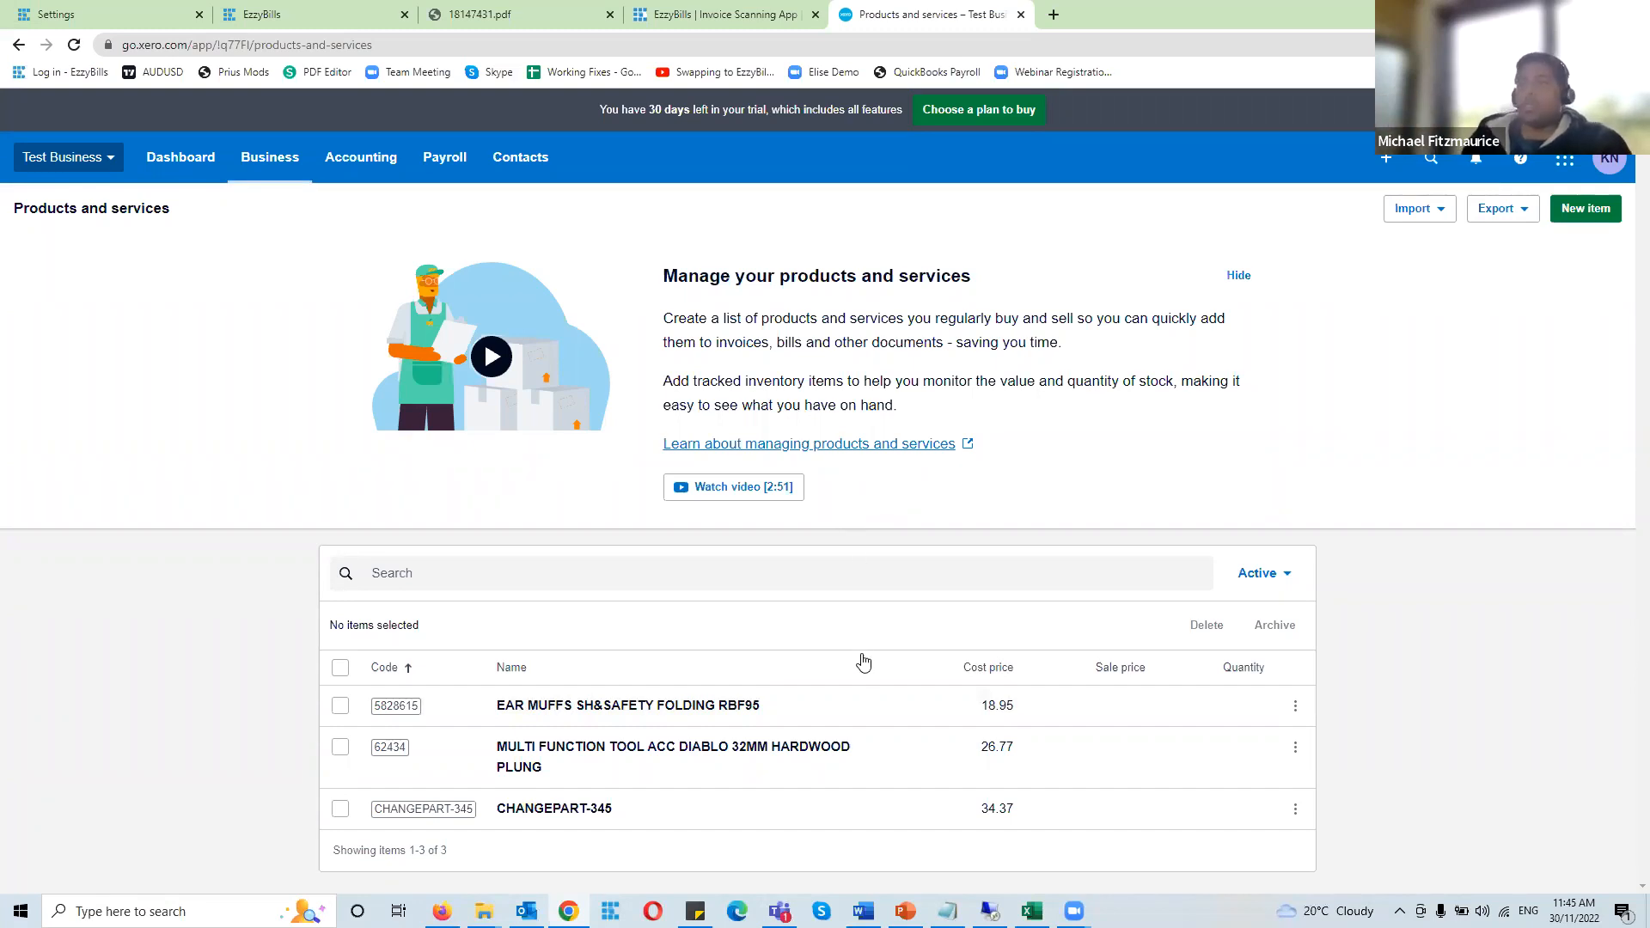
left_click(770, 711)
scroll(1117, 507, "down", 1)
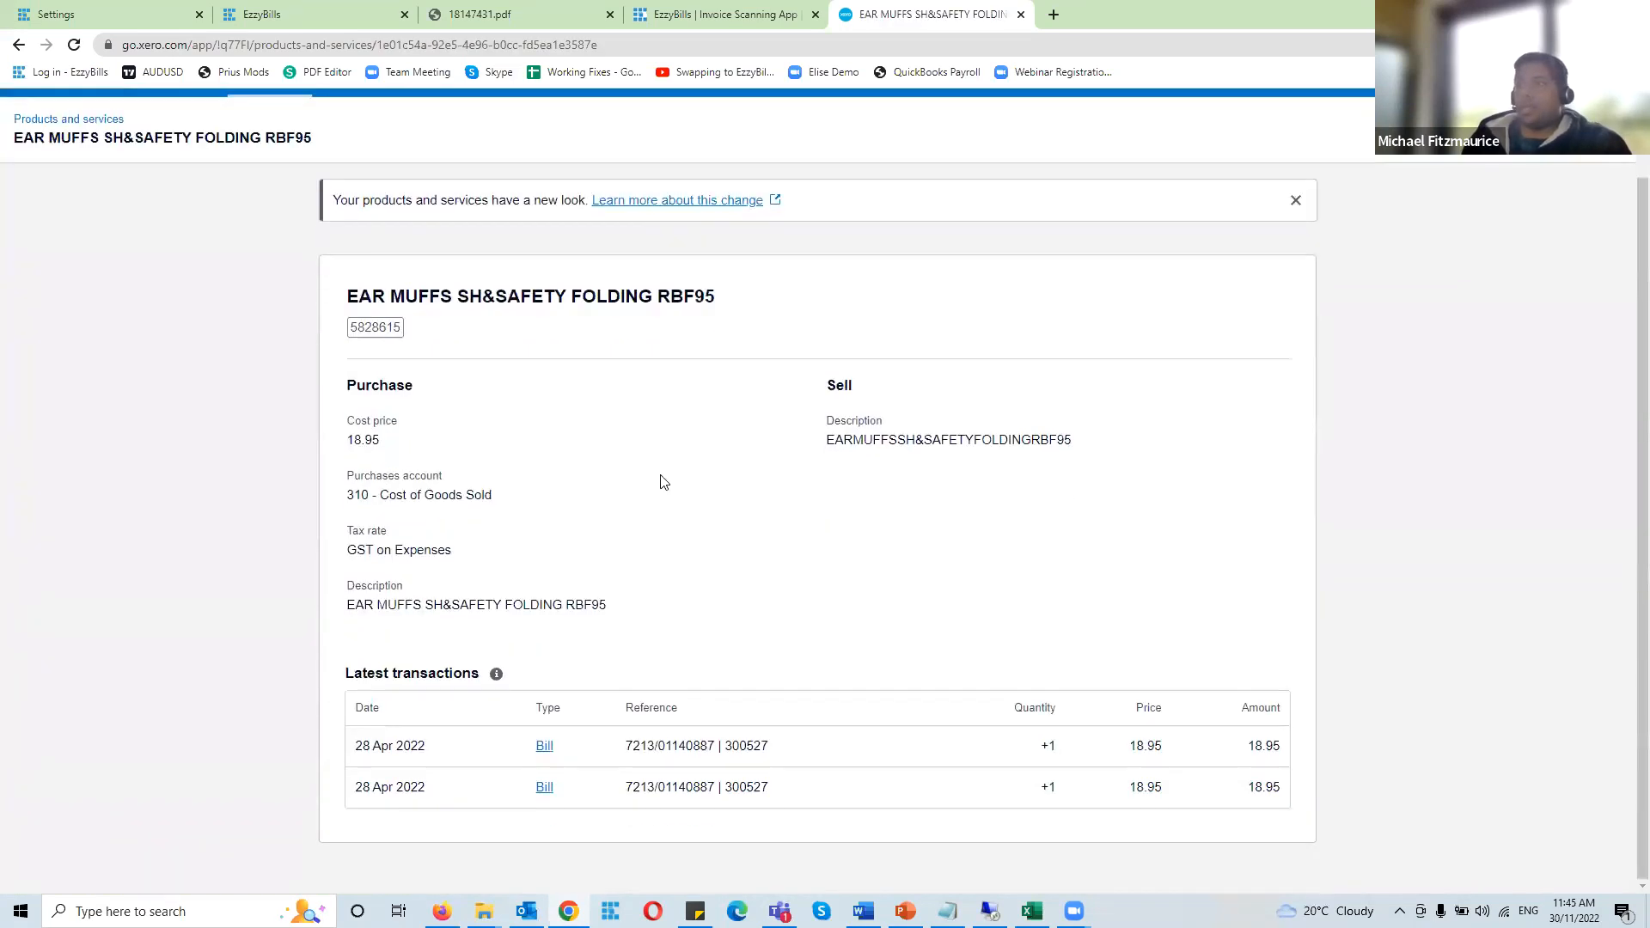
left_click_drag(505, 502, 346, 479)
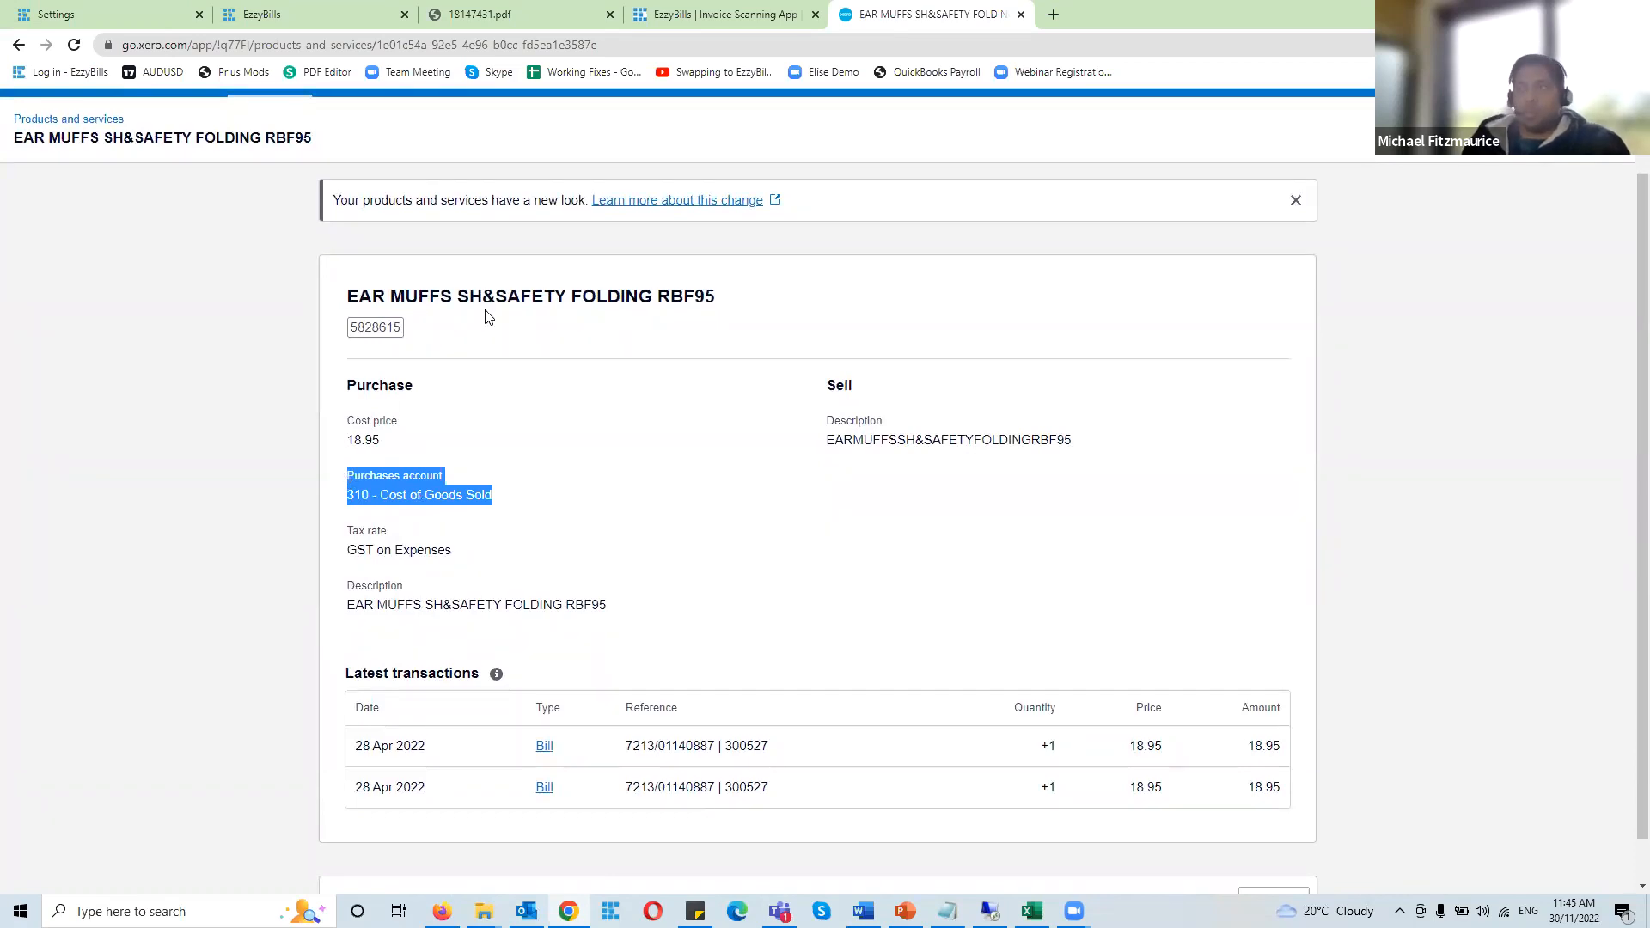
left_click(264, 471)
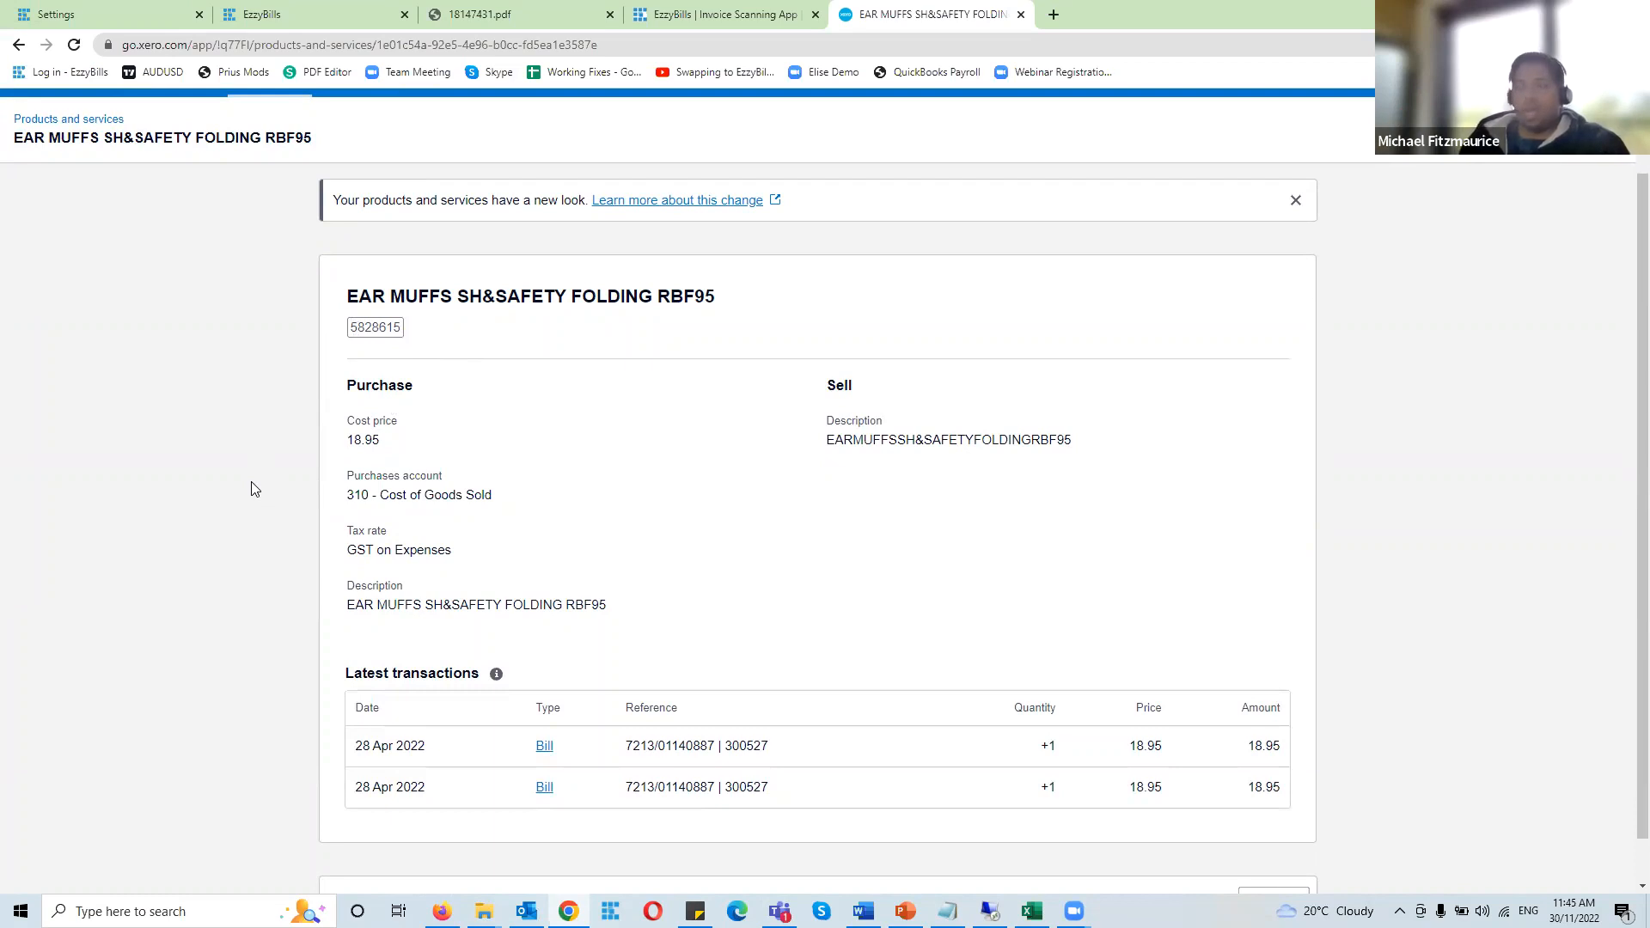
left_click_drag(509, 498, 350, 495)
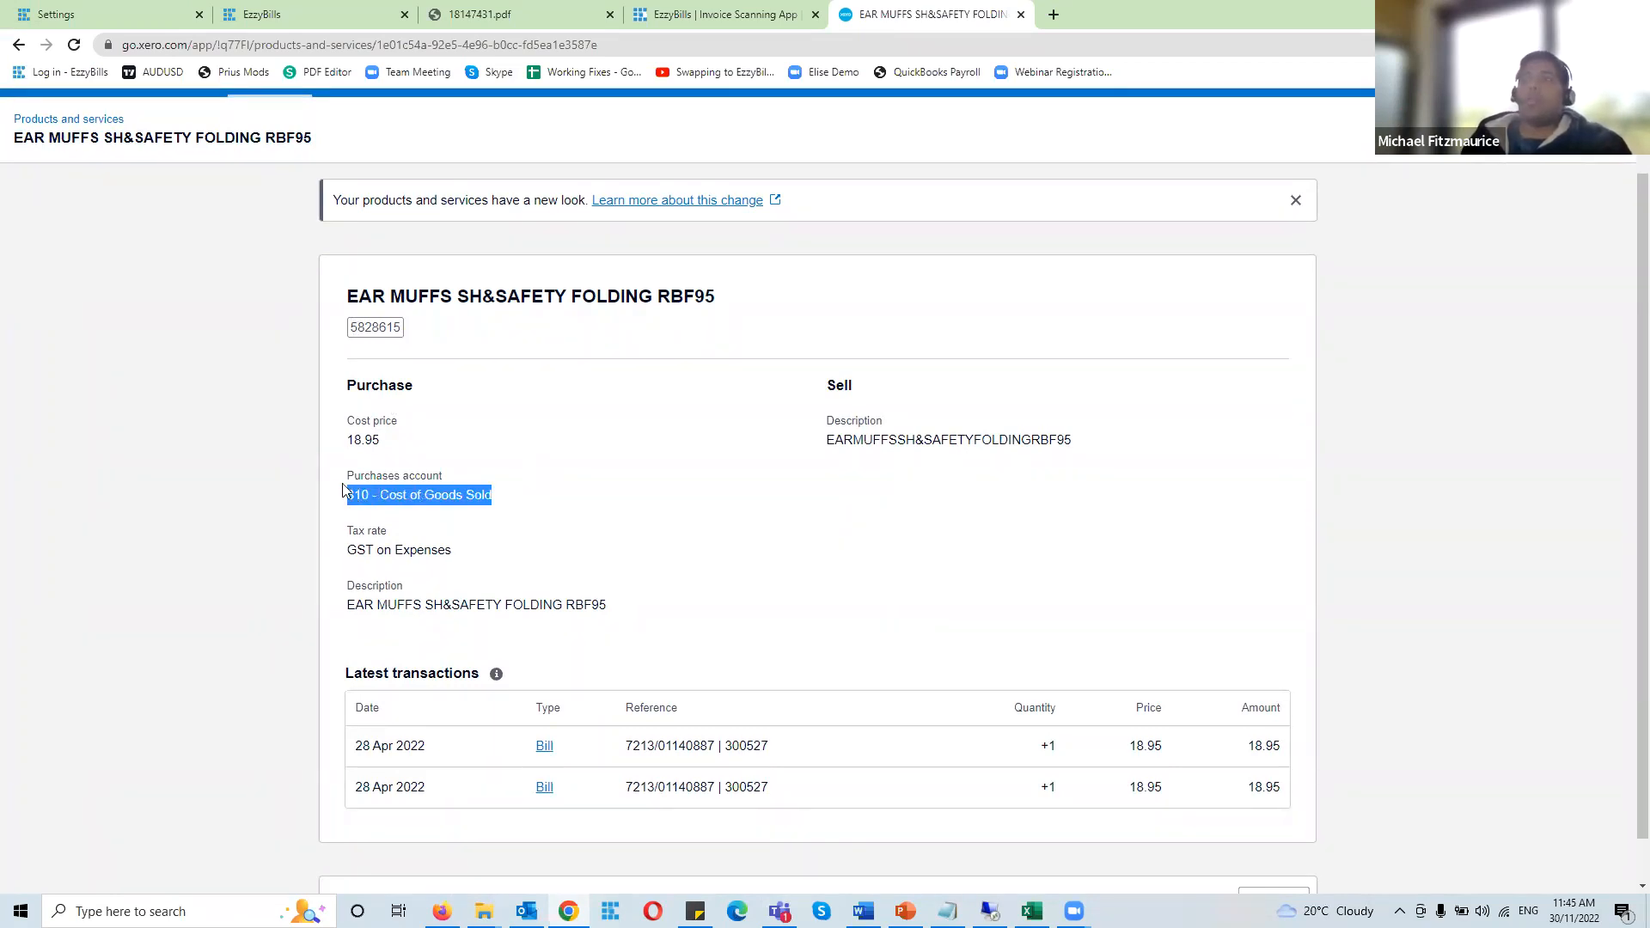
left_click(239, 477)
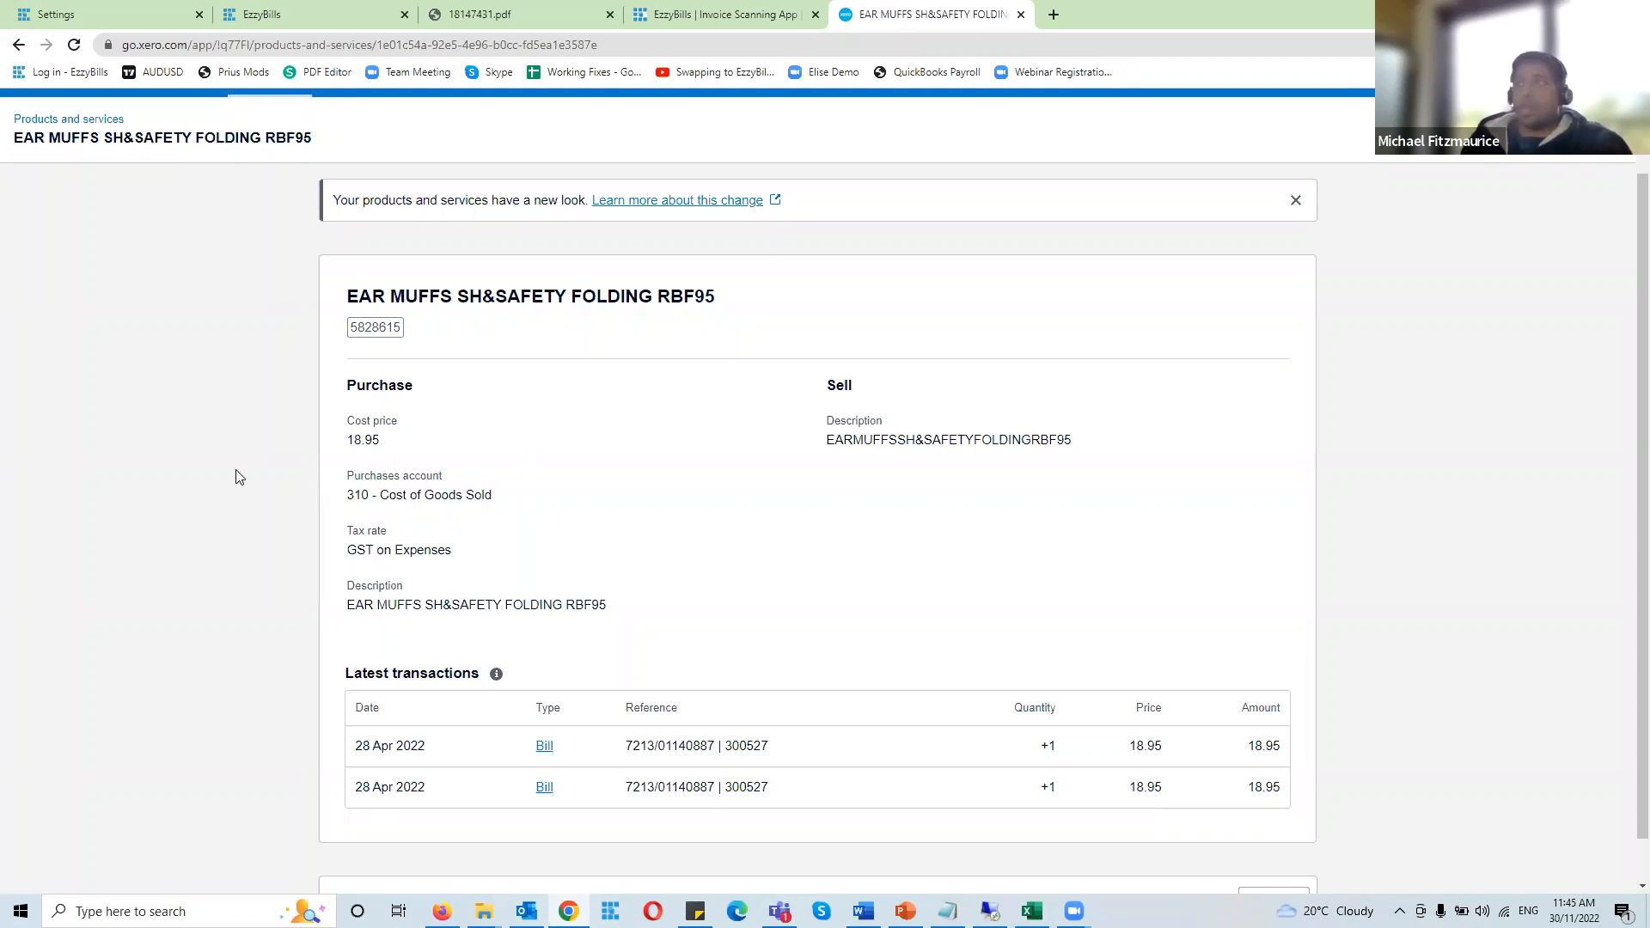
left_click_drag(519, 501, 329, 498)
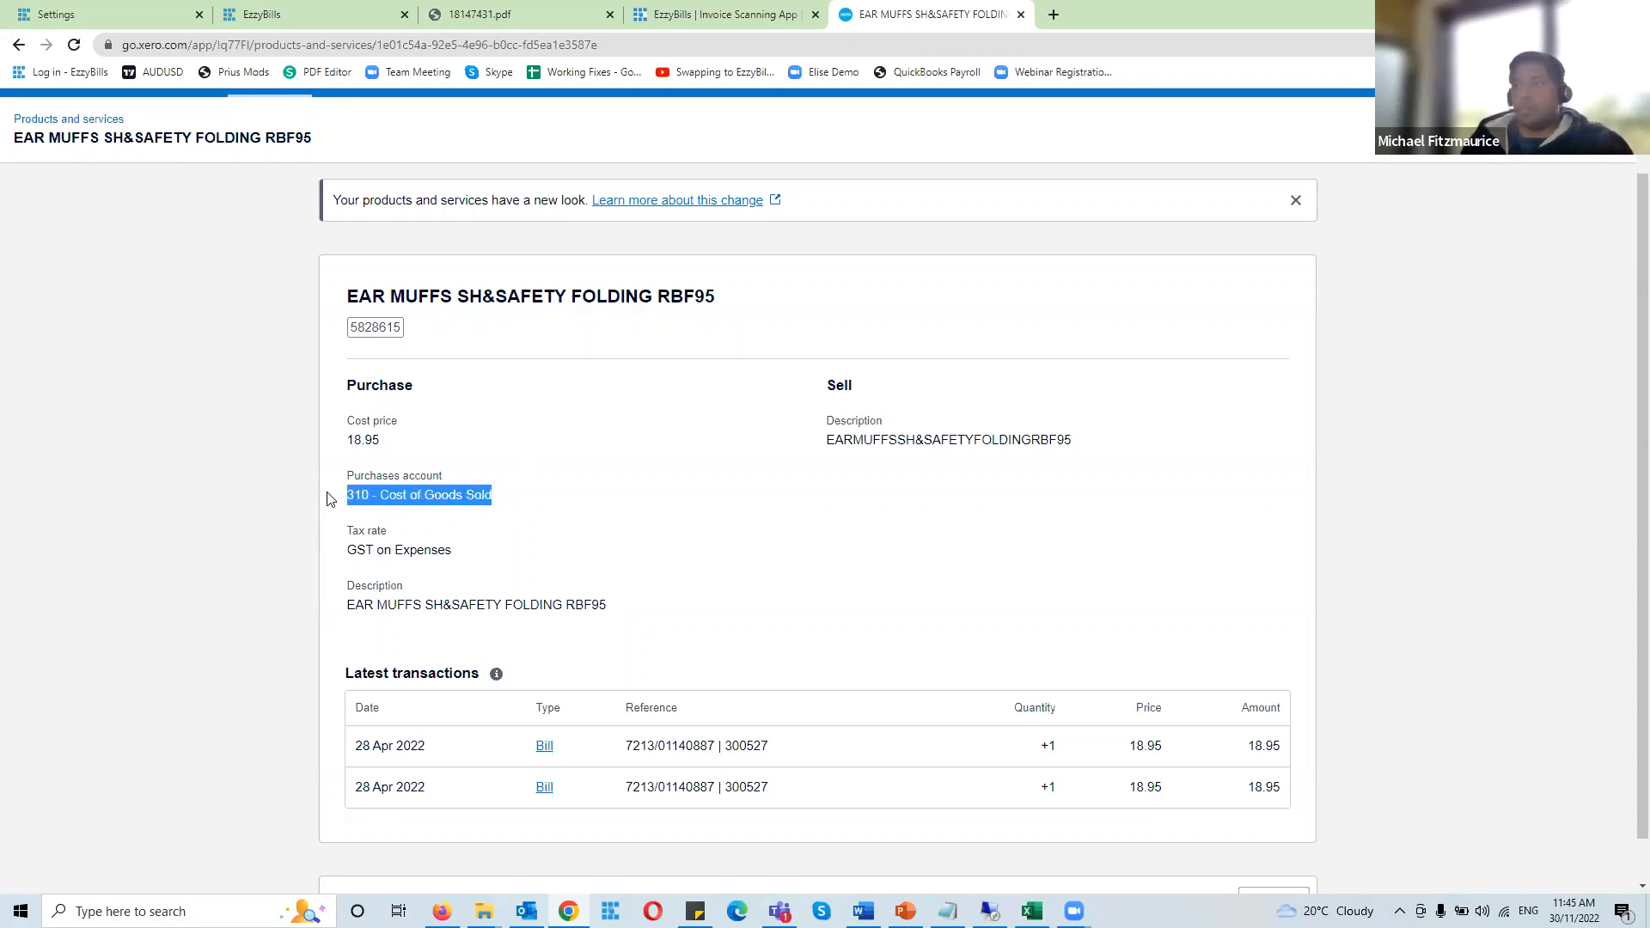
left_click(333, 514)
left_click_drag(505, 503, 319, 504)
left_click(263, 362)
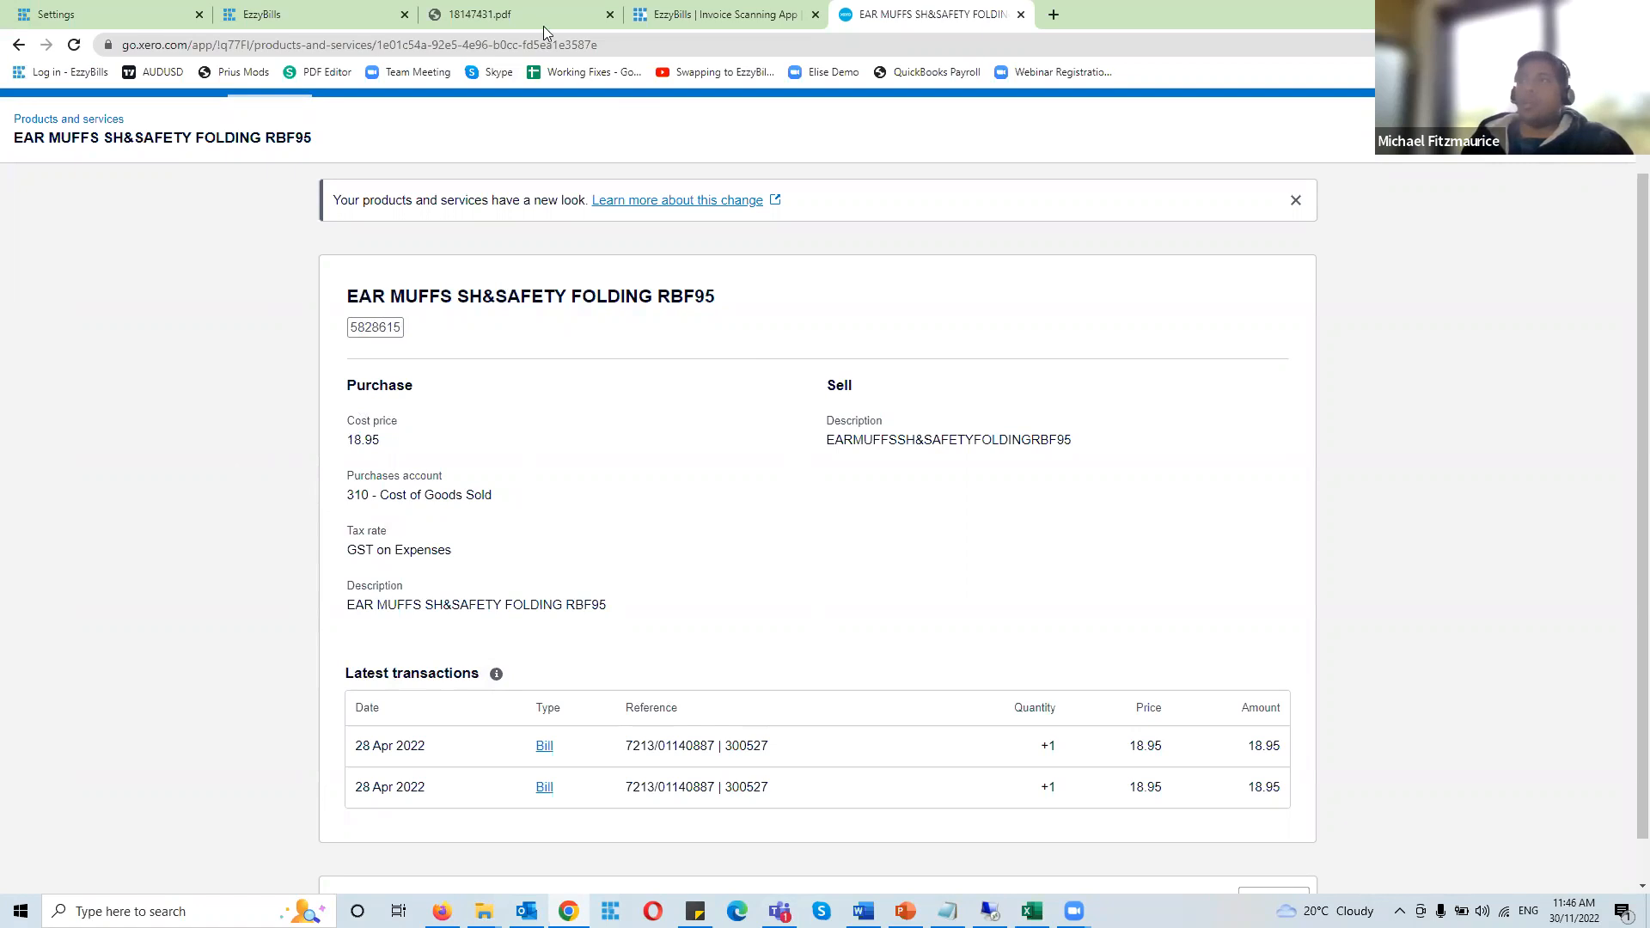
Check the processing status of the newly uploaded Bunnings Trade invoice in EzzyBills
mouse_move(535, 12)
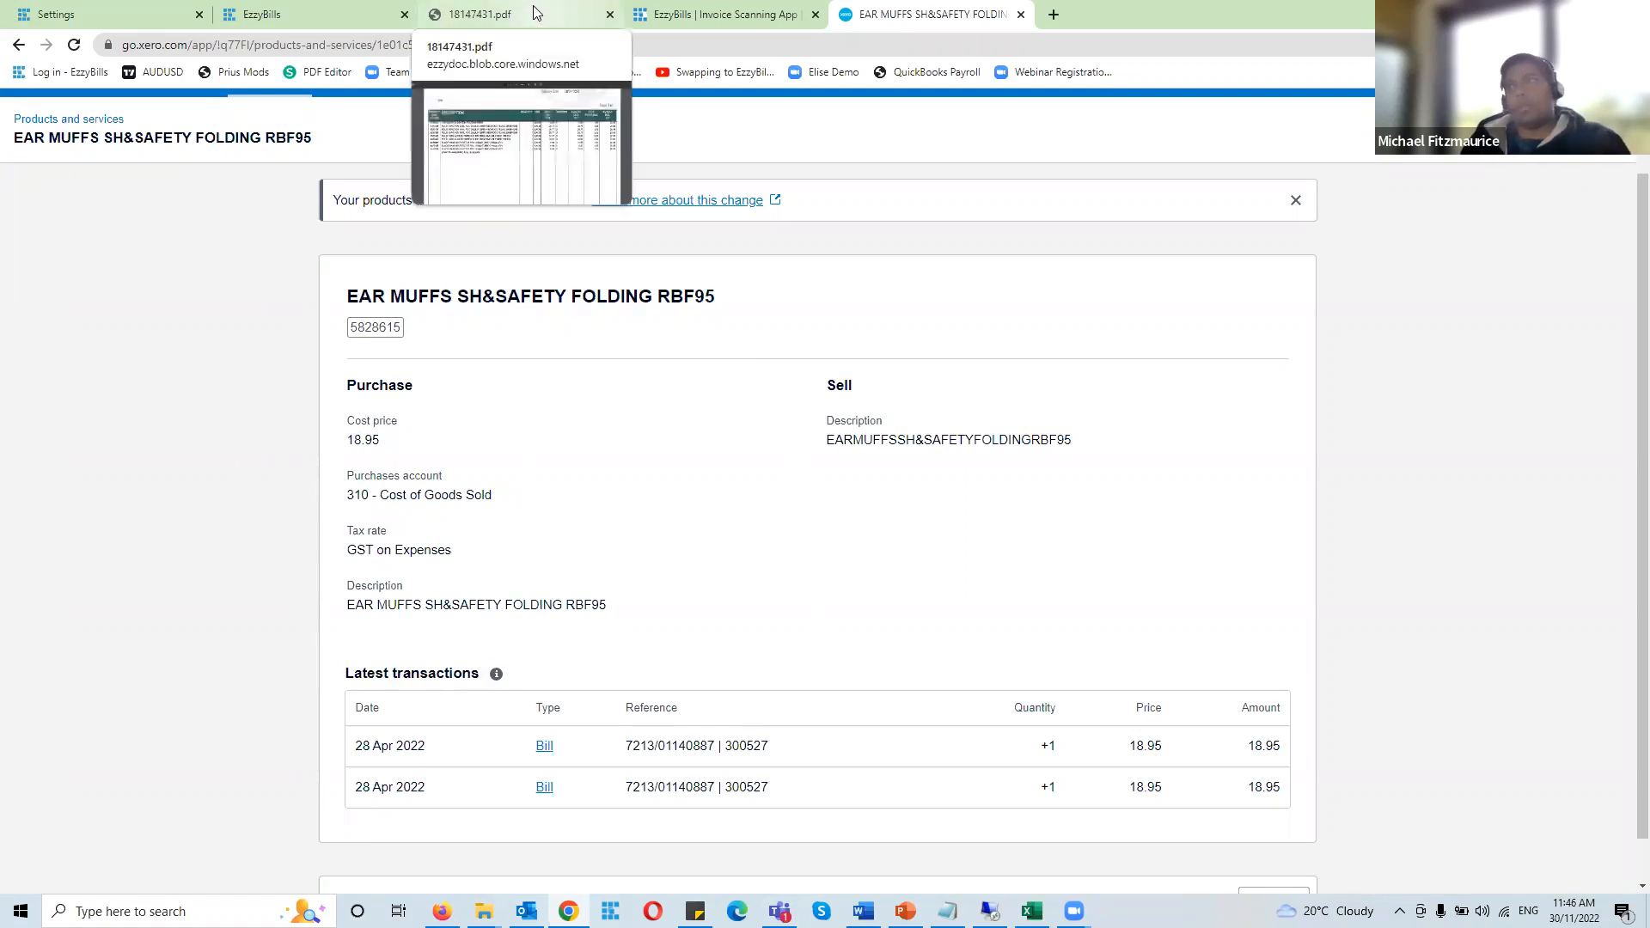
left_click(311, 12)
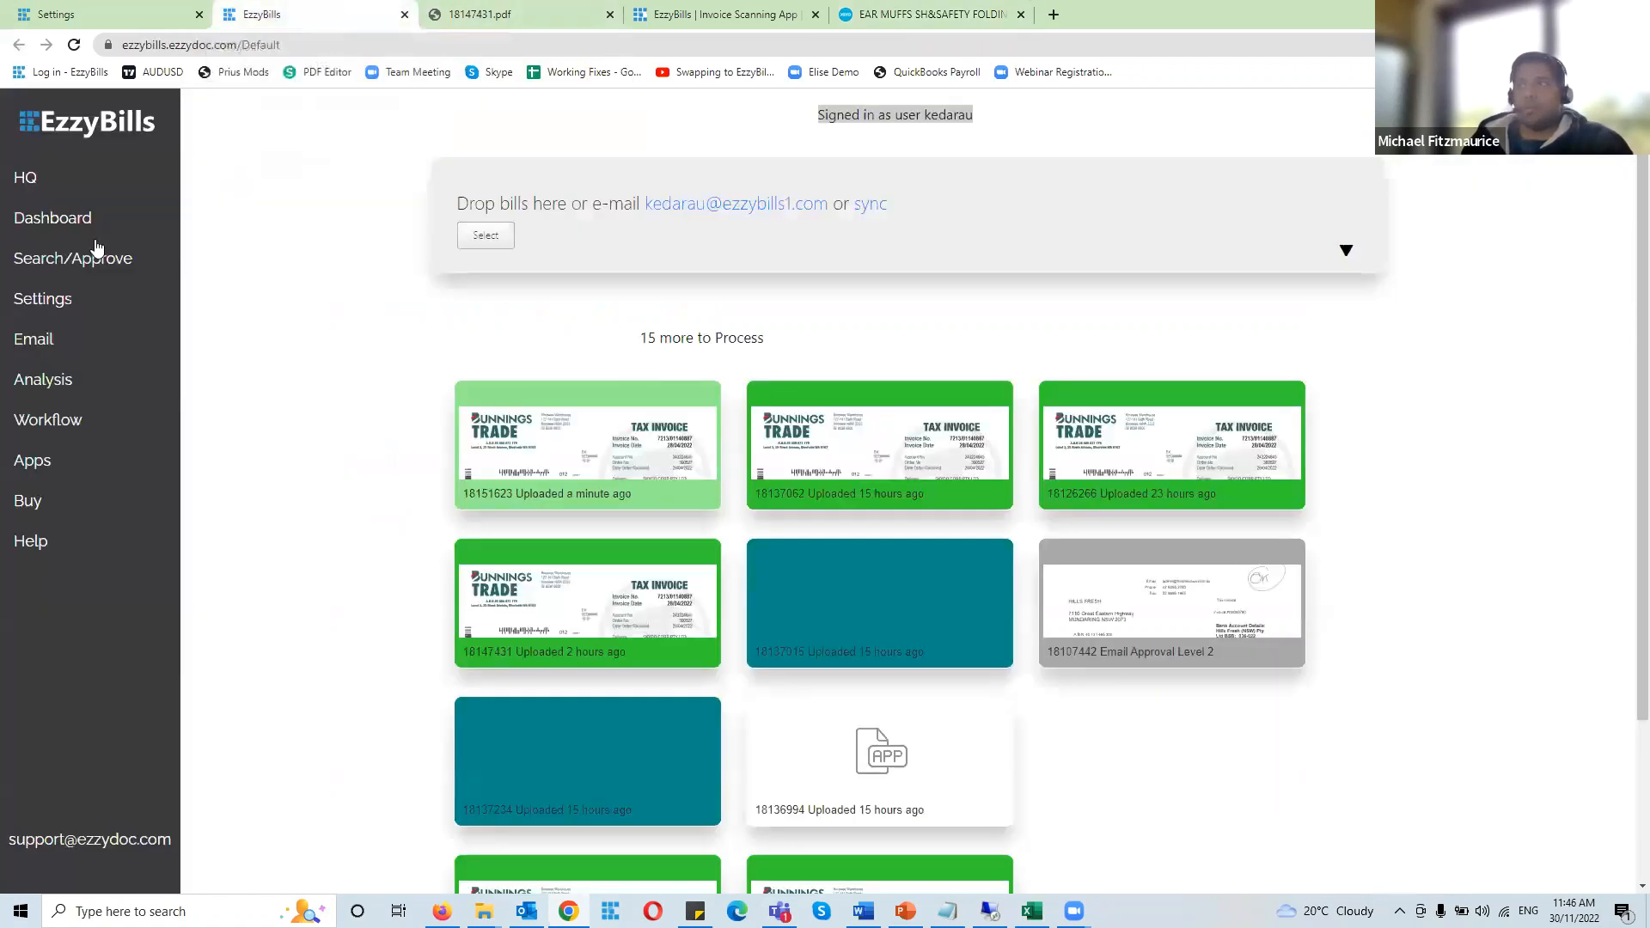
mouse_move(519, 437)
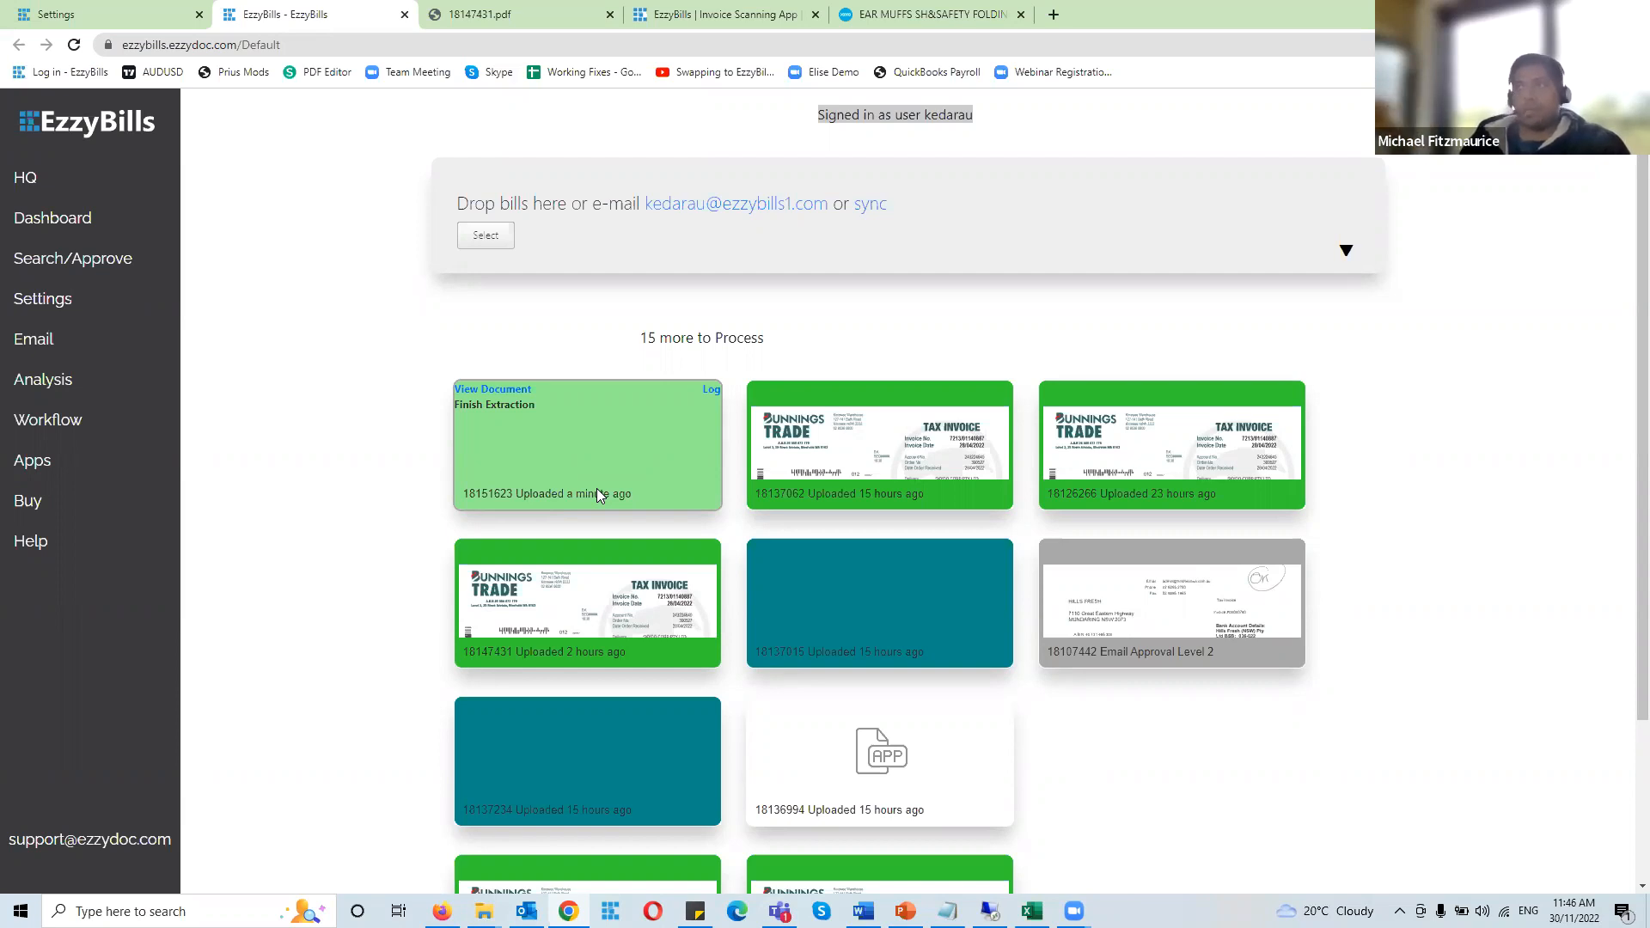
Check the ear muffs line 5828615 on the invoice PDF against the Item Invoices options in EzzyBills' advanced settings
key("ctrl+Tab")
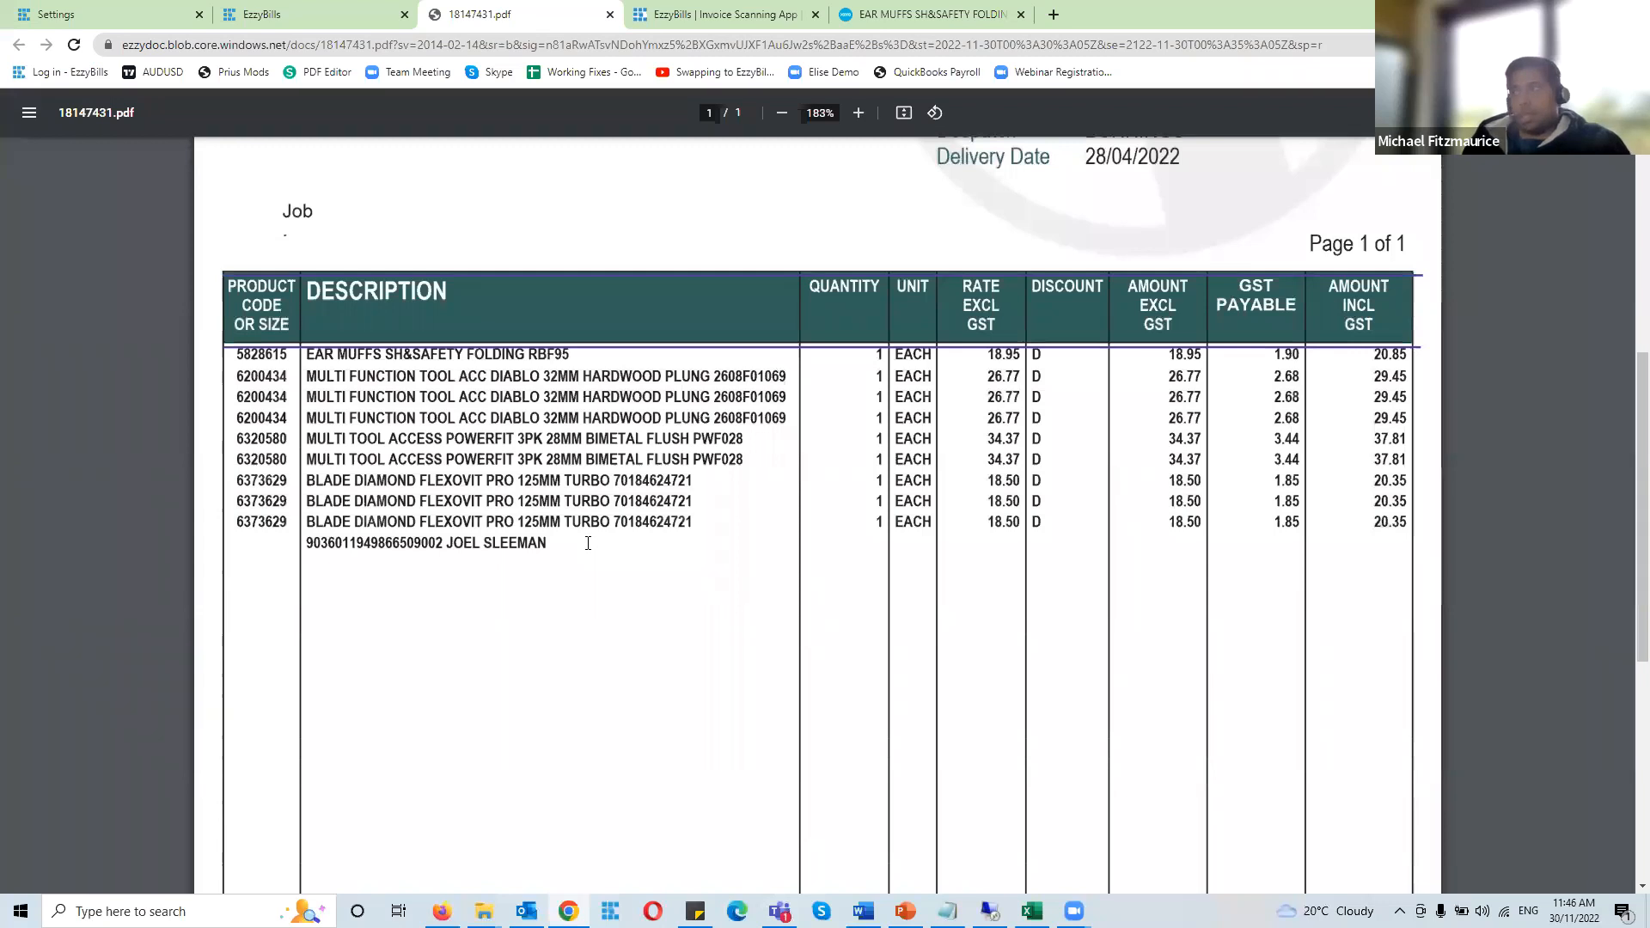
left_click_drag(277, 351, 572, 353)
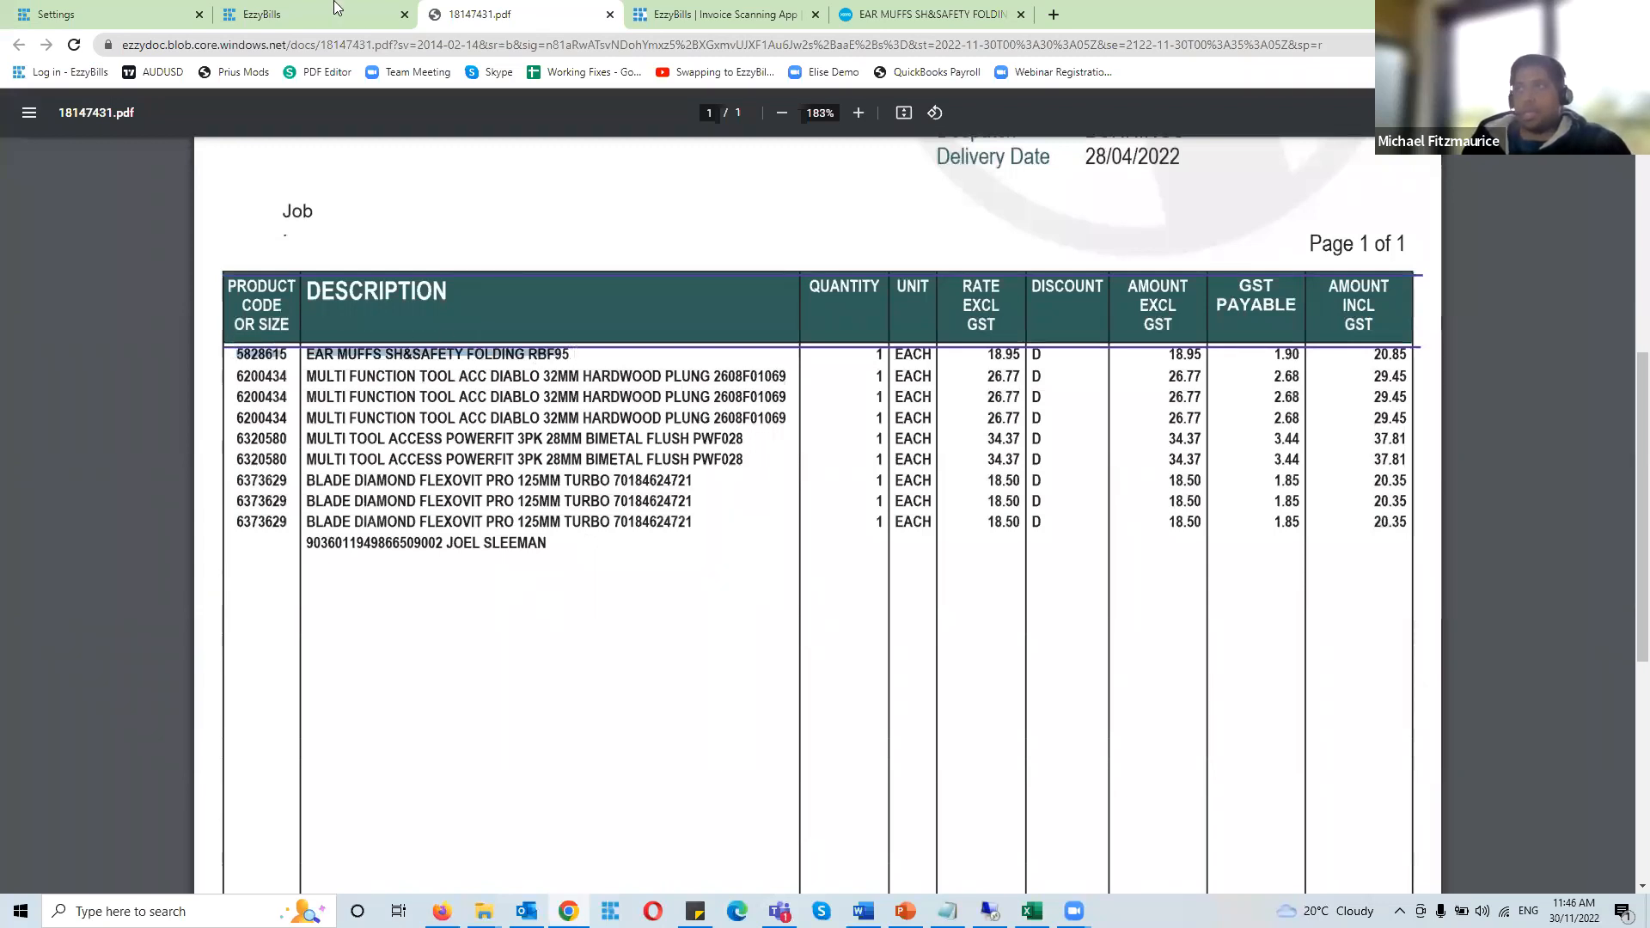
left_click(138, 14)
left_click(80, 317)
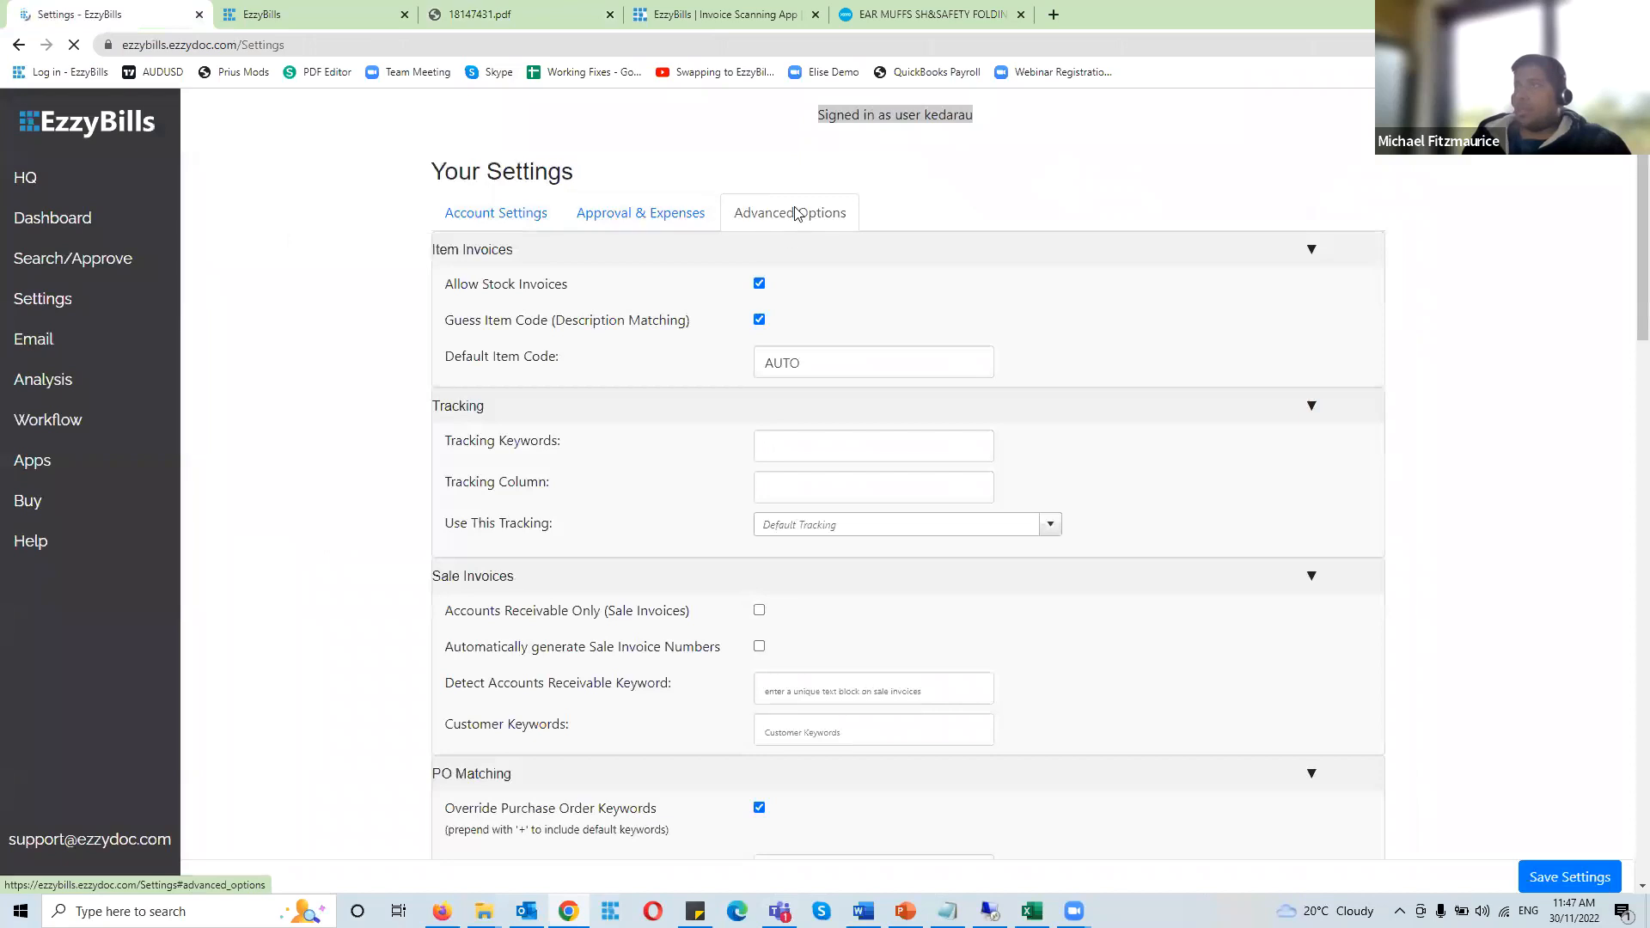
Review the product code and description of the EAR MUFFS SH&SAFETY FOLDING RBF95 line on the invoice PDF
left_click(543, 10)
left_click(449, 482)
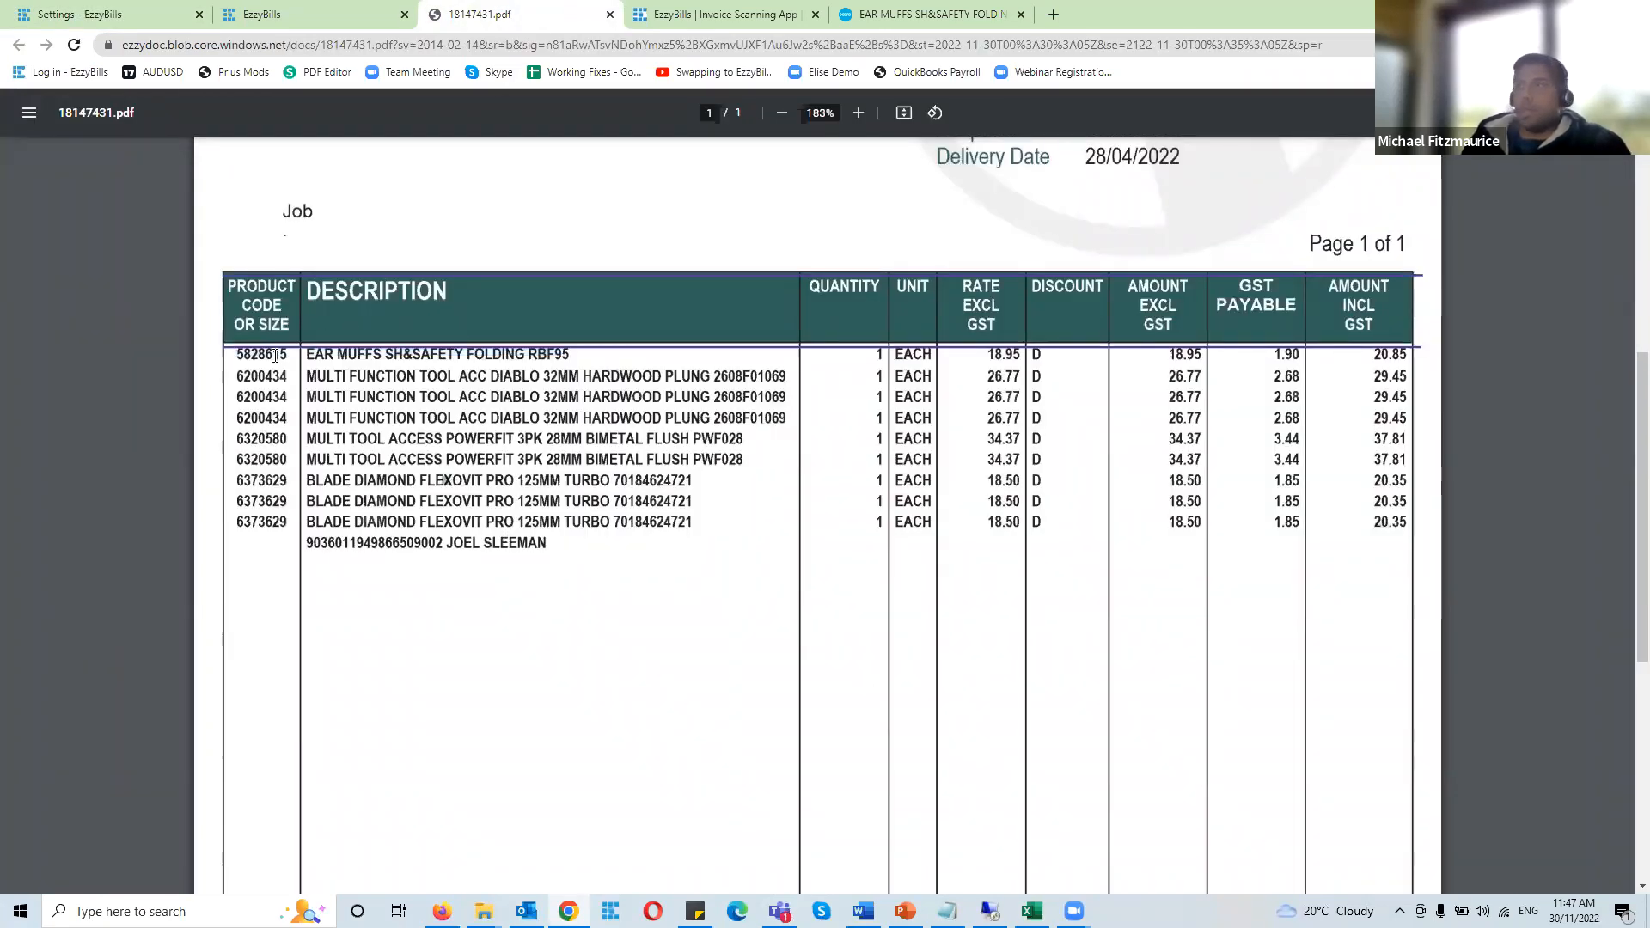
left_click_drag(236, 357, 291, 354)
left_click_drag(396, 357, 589, 361)
left_click(586, 353)
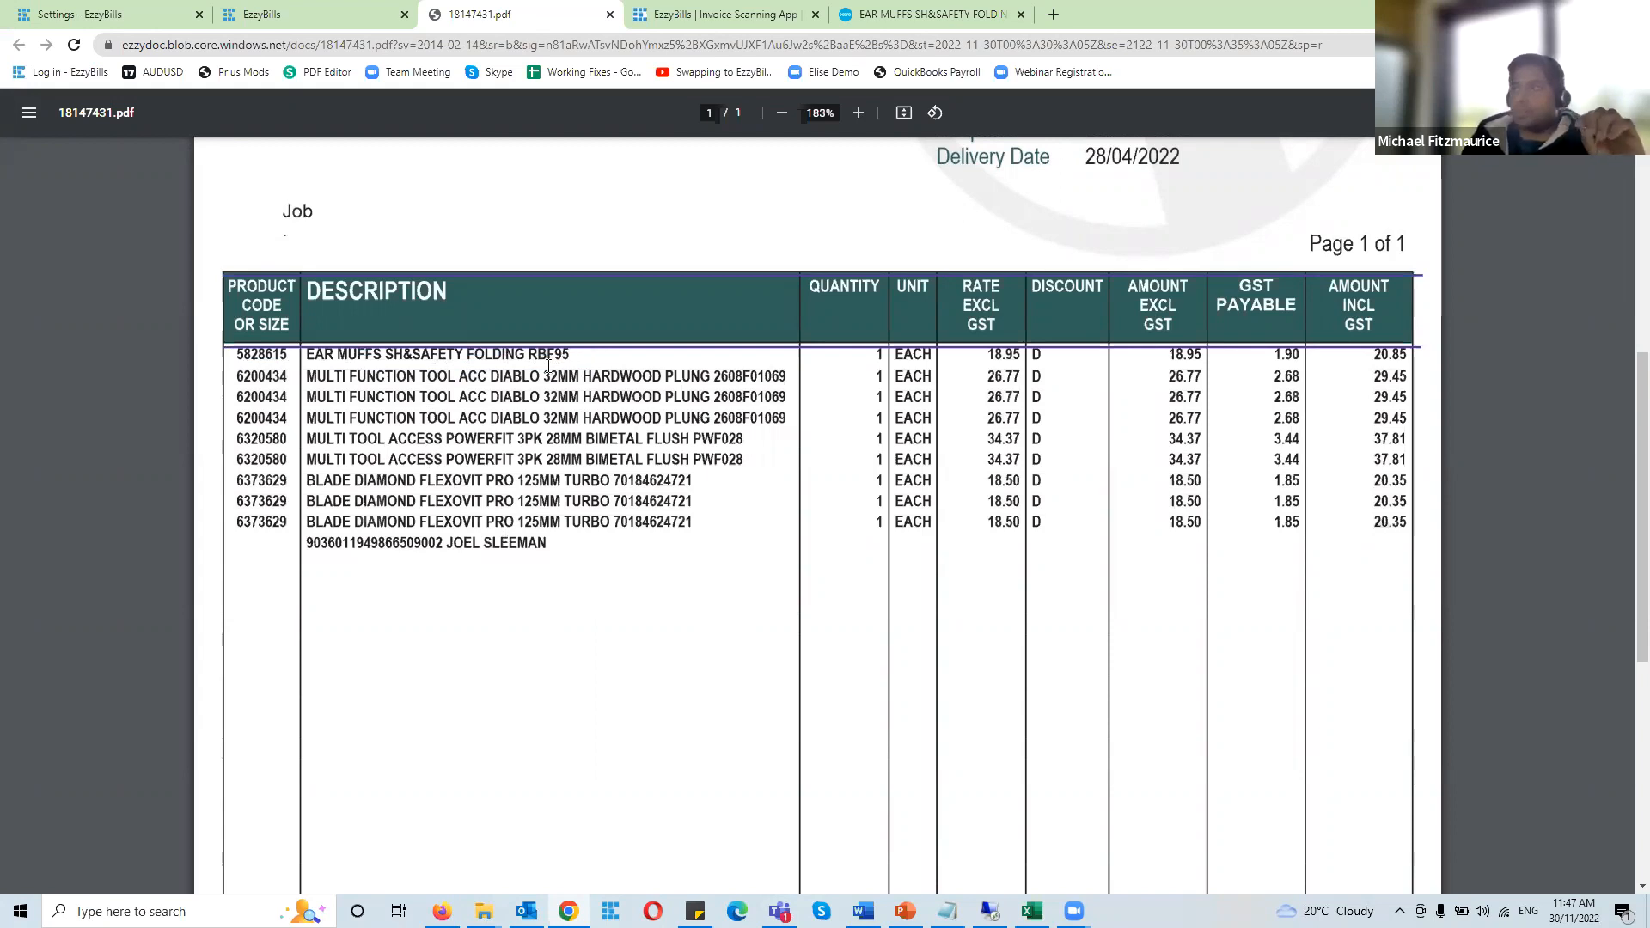
Review the product code 6200434 and description of the Diablo multi function tool lines on the invoice PDF
left_click_drag(235, 381, 307, 376)
left_click(732, 409)
left_click(264, 378)
double_click(268, 379)
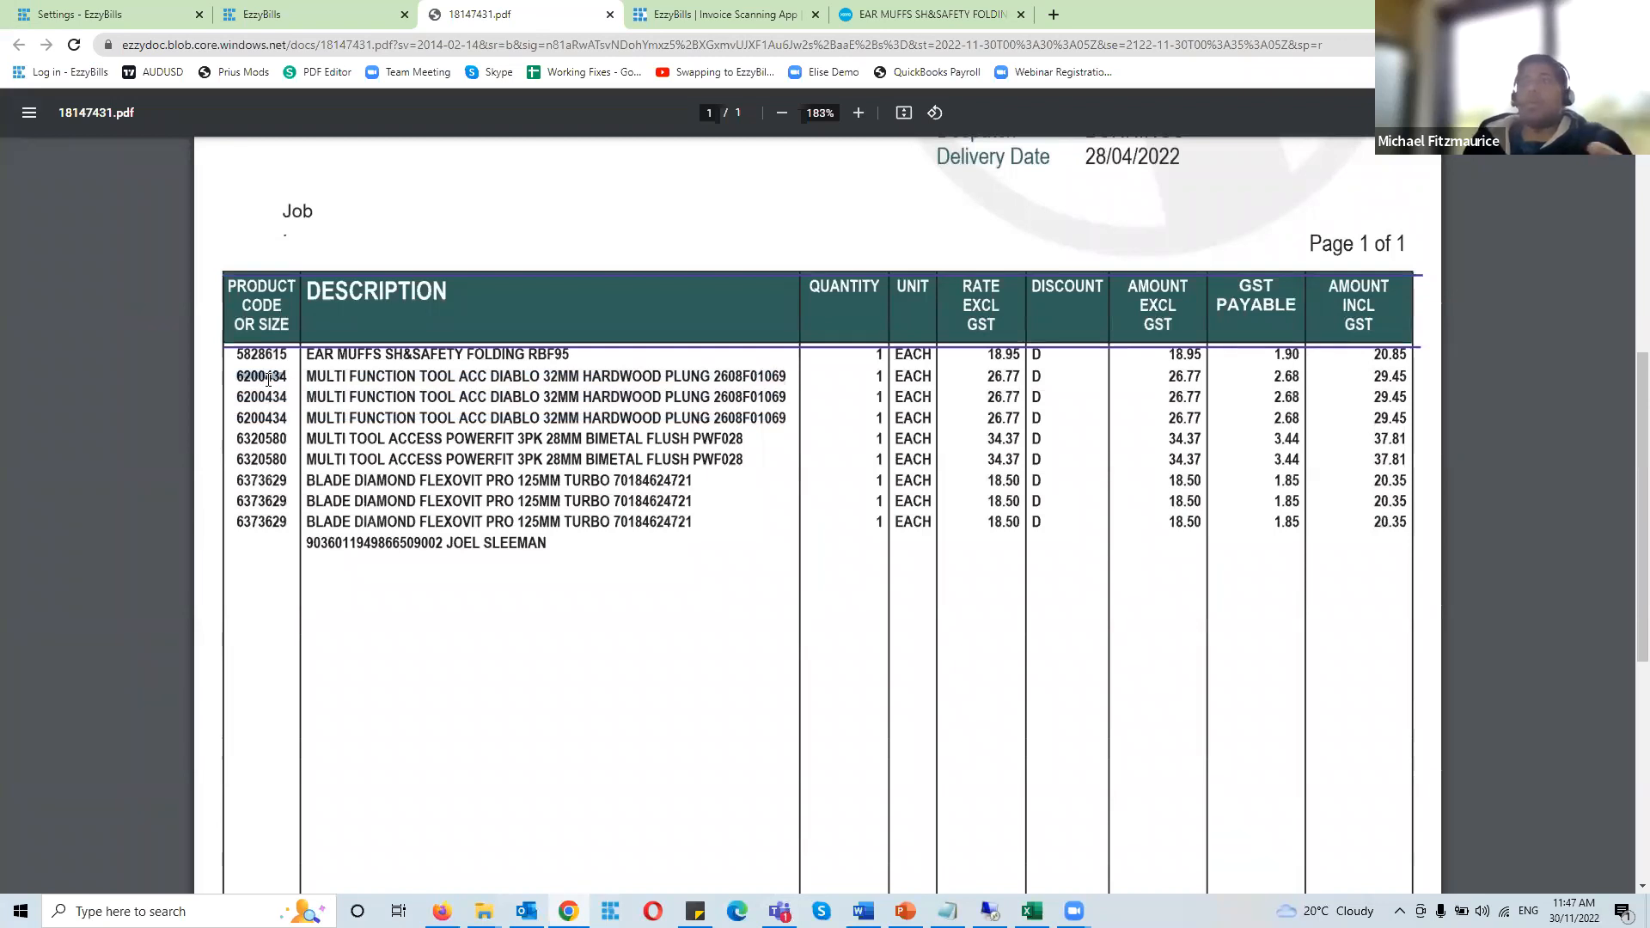
left_click(268, 397)
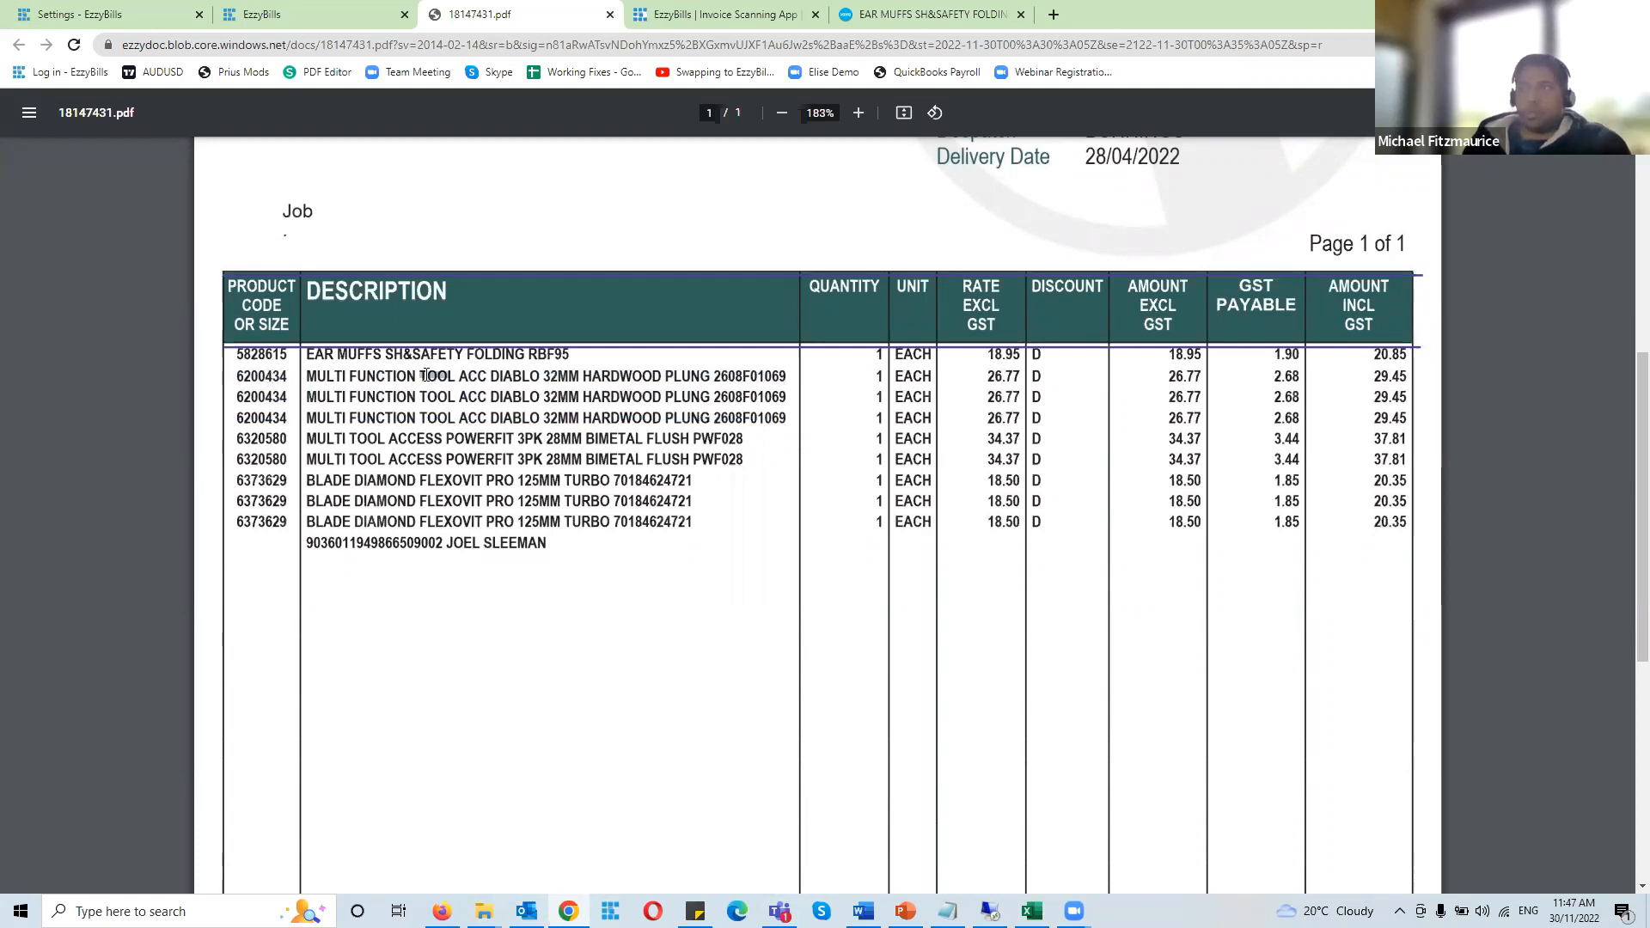
Compare the Powerfit multi tool lines with code 6320580 on the invoice PDF against Xero's products and services list
left_click_drag(232, 443, 758, 457)
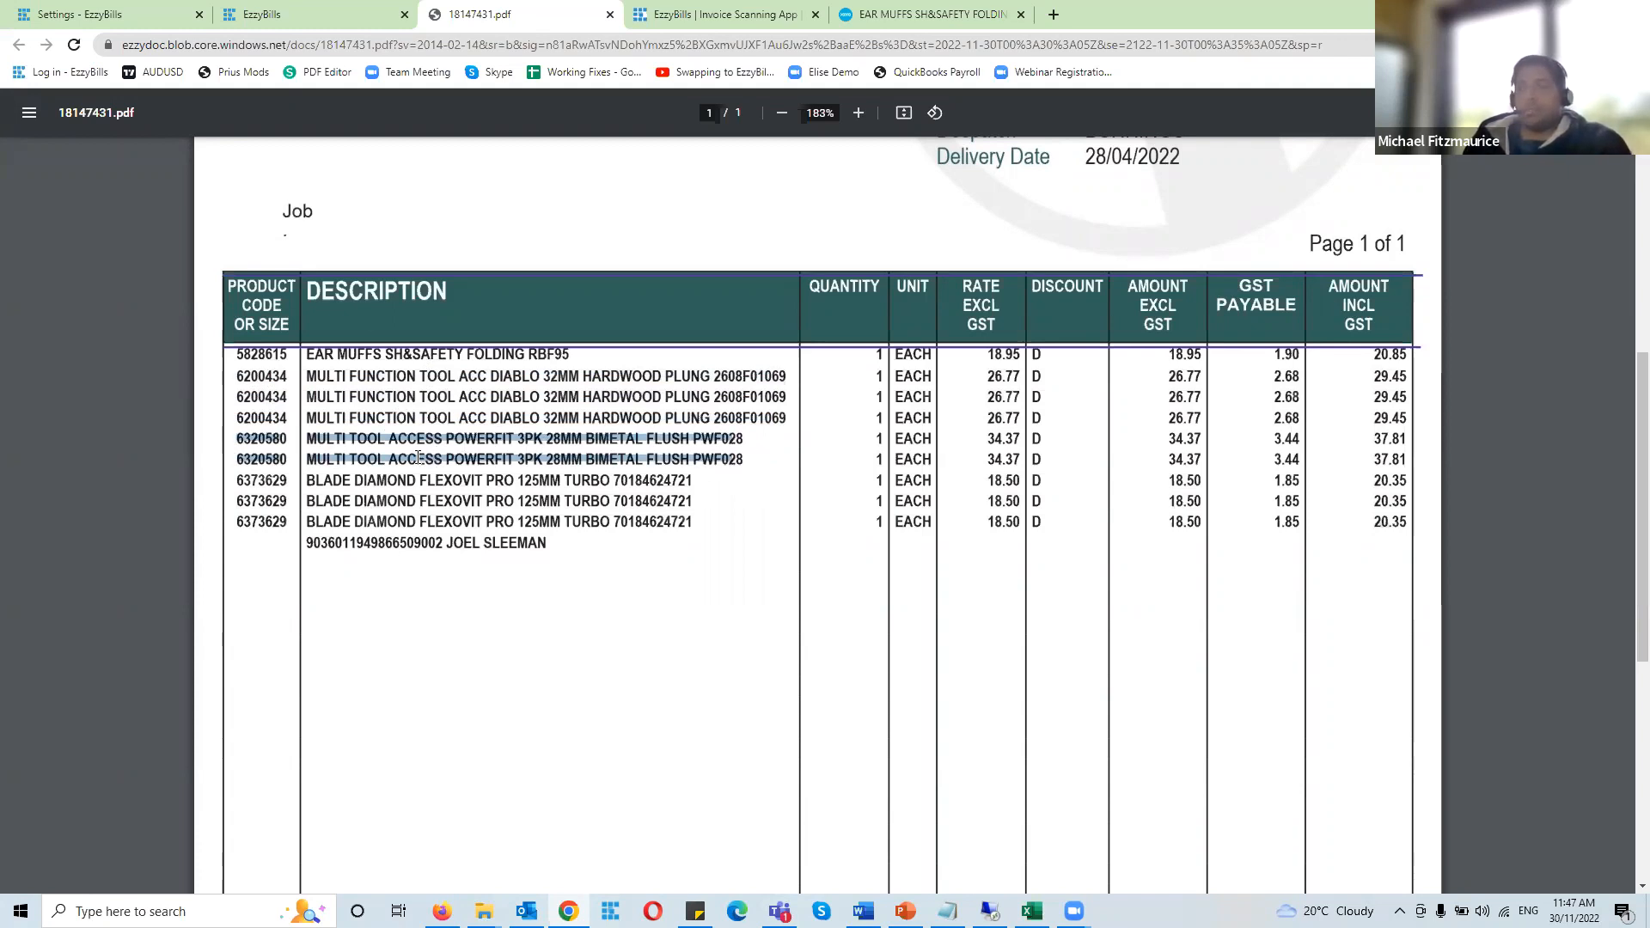
left_click(262, 437)
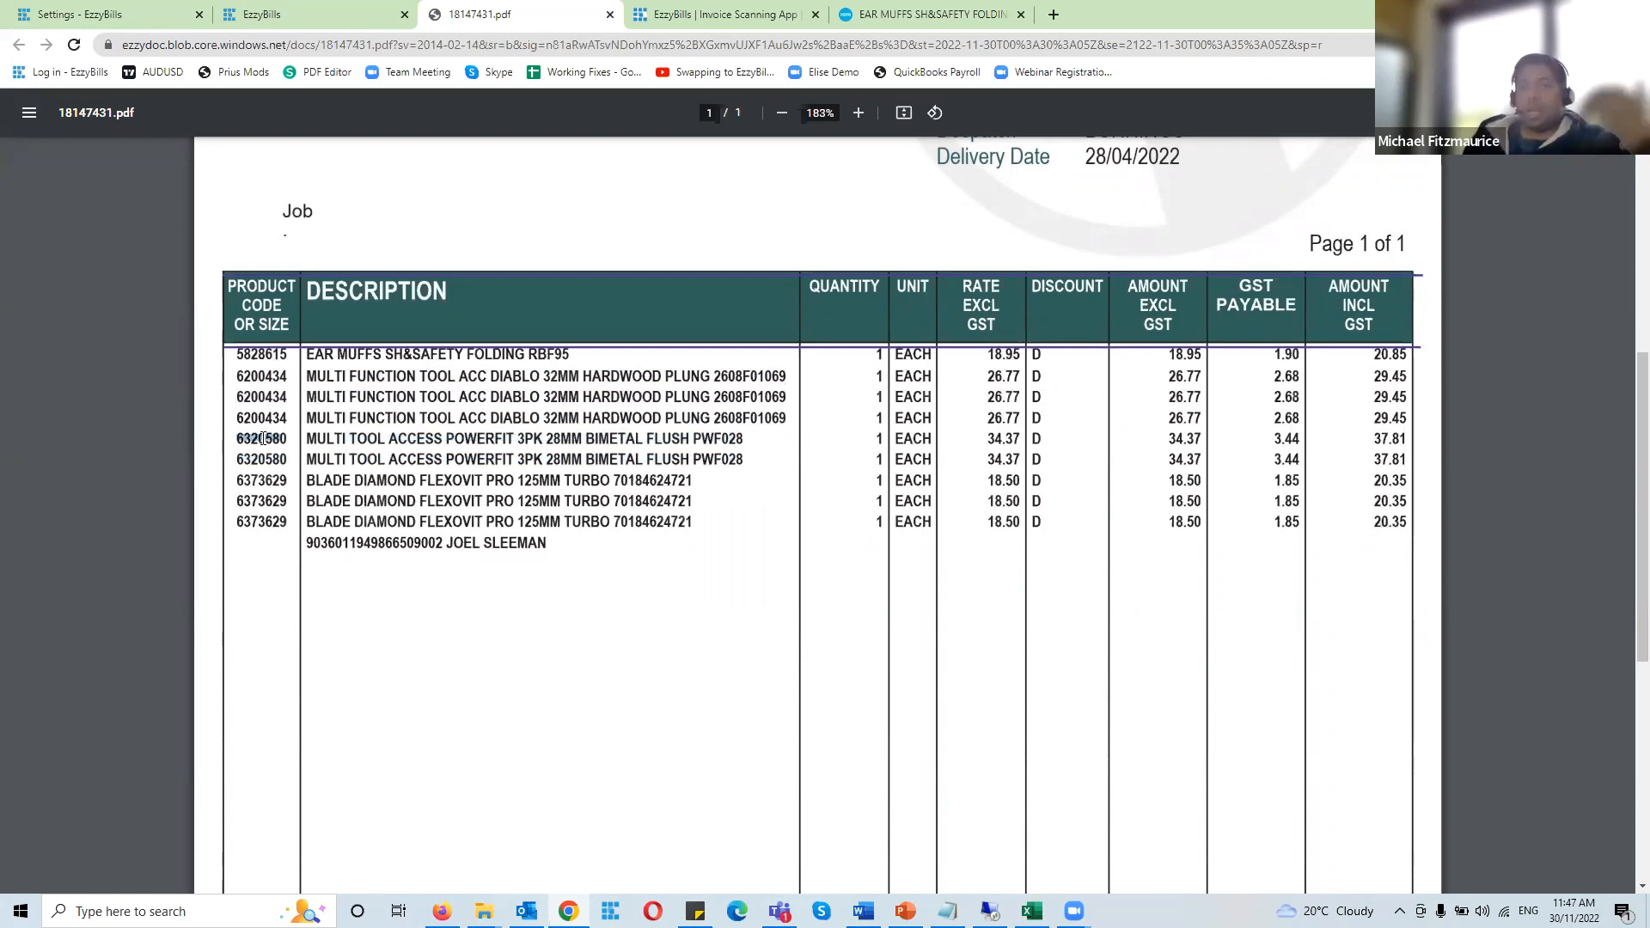
left_click(900, 12)
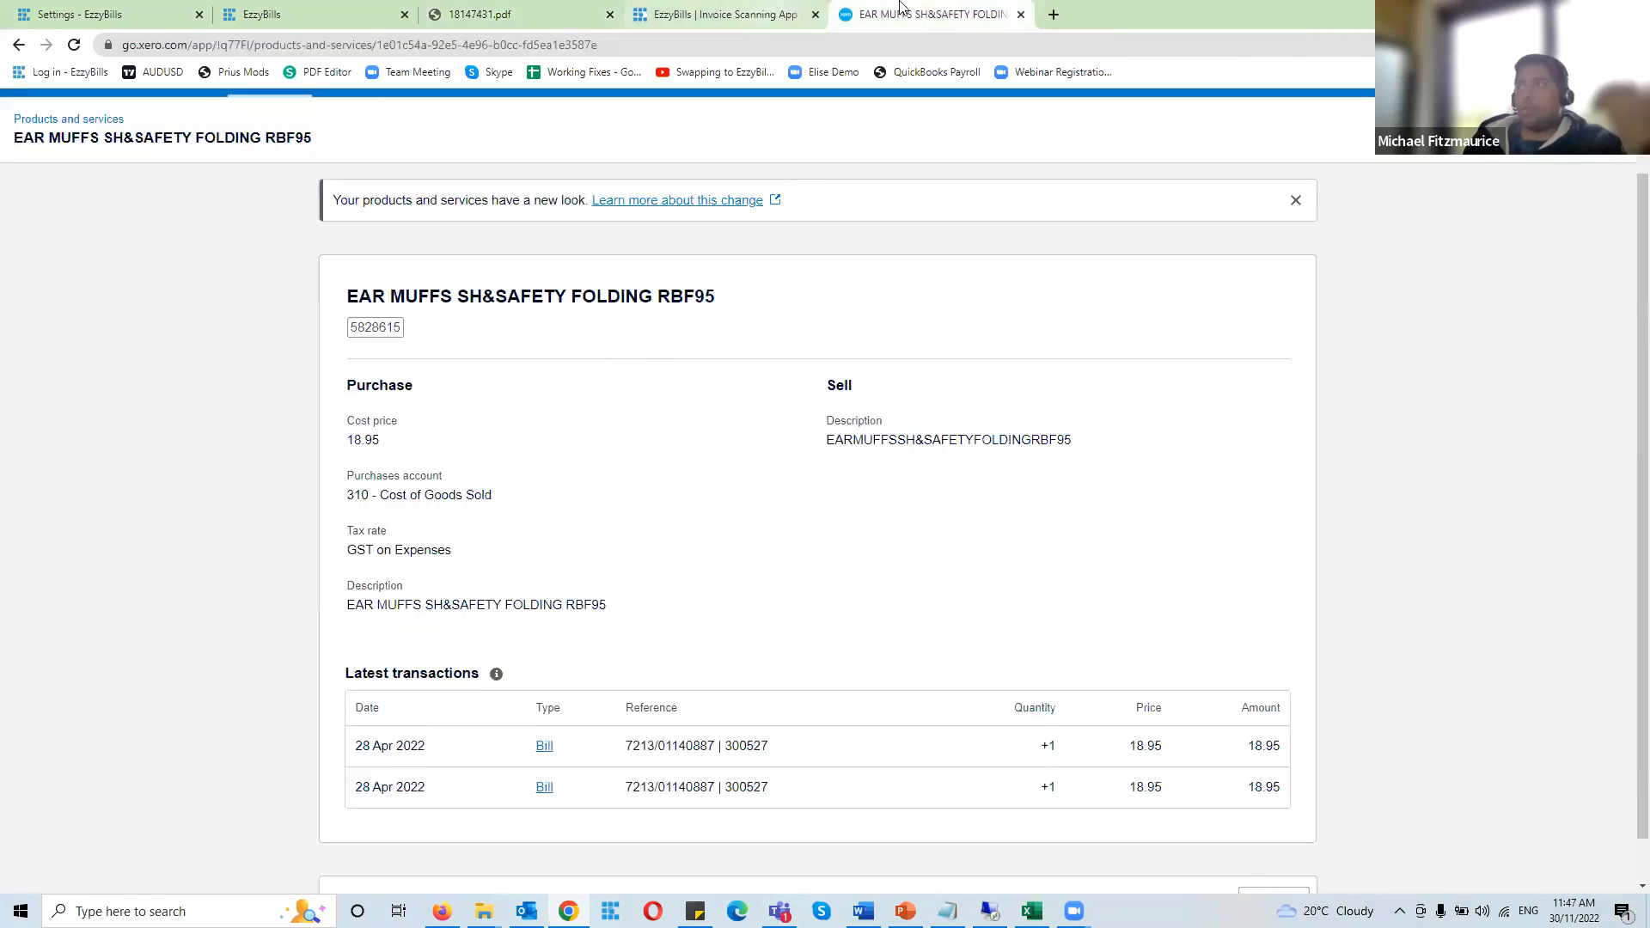
left_click(69, 119)
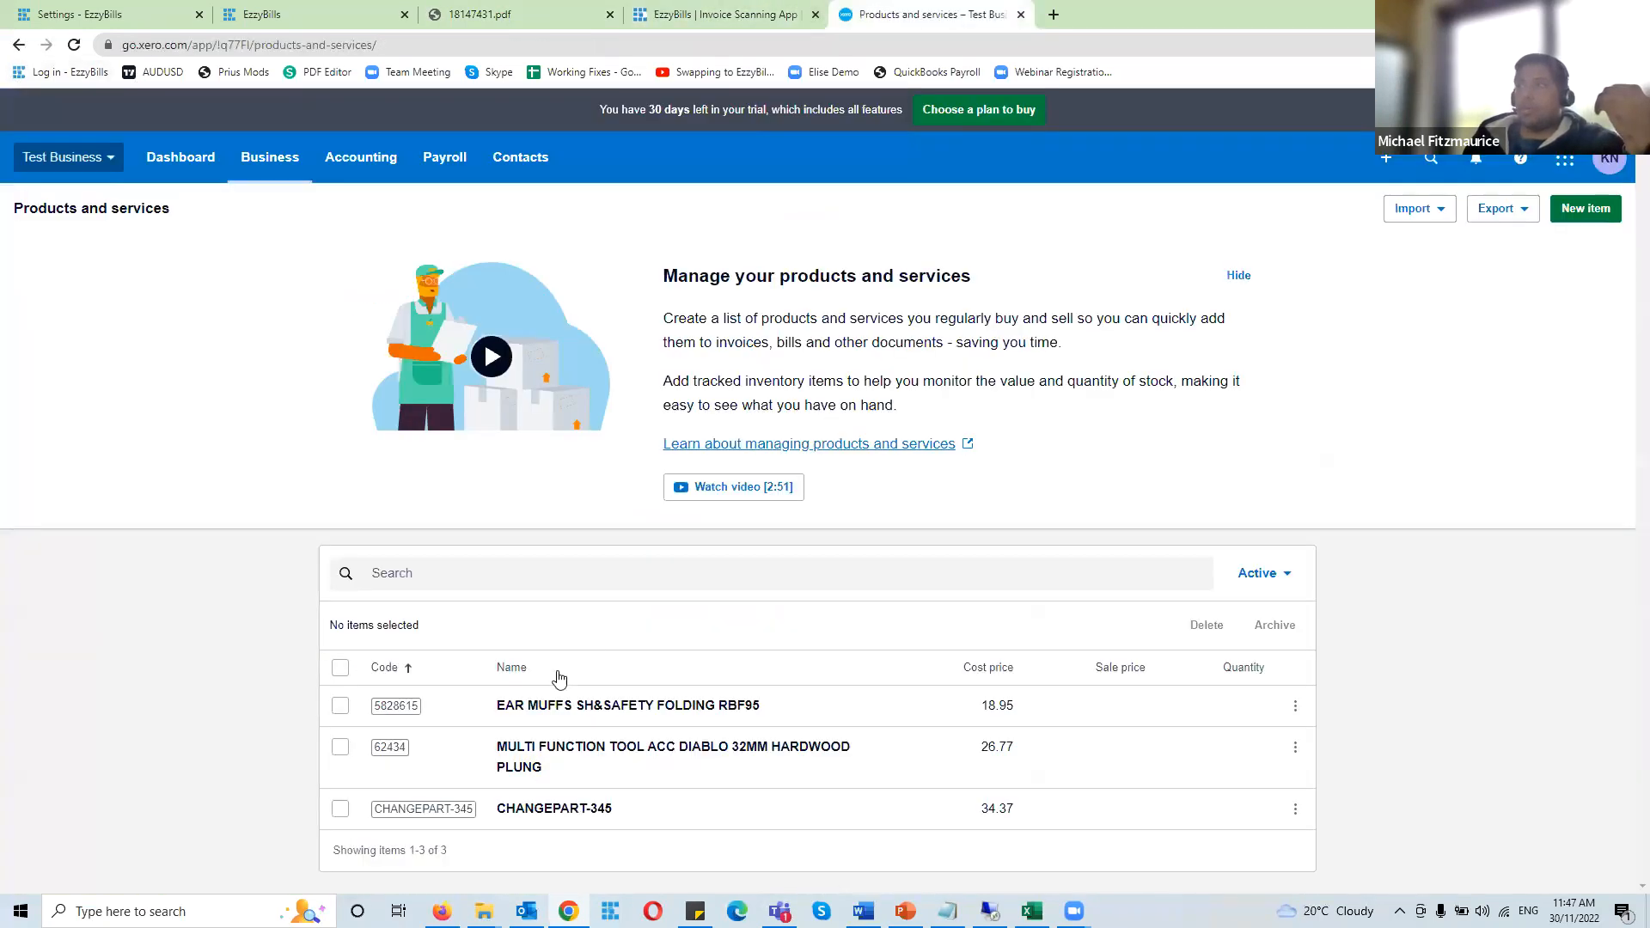
Return from the invoice PDF to EzzyBills and reload the dashboard to check the newly uploaded Bunnings Trade invoice
left_click(602, 10)
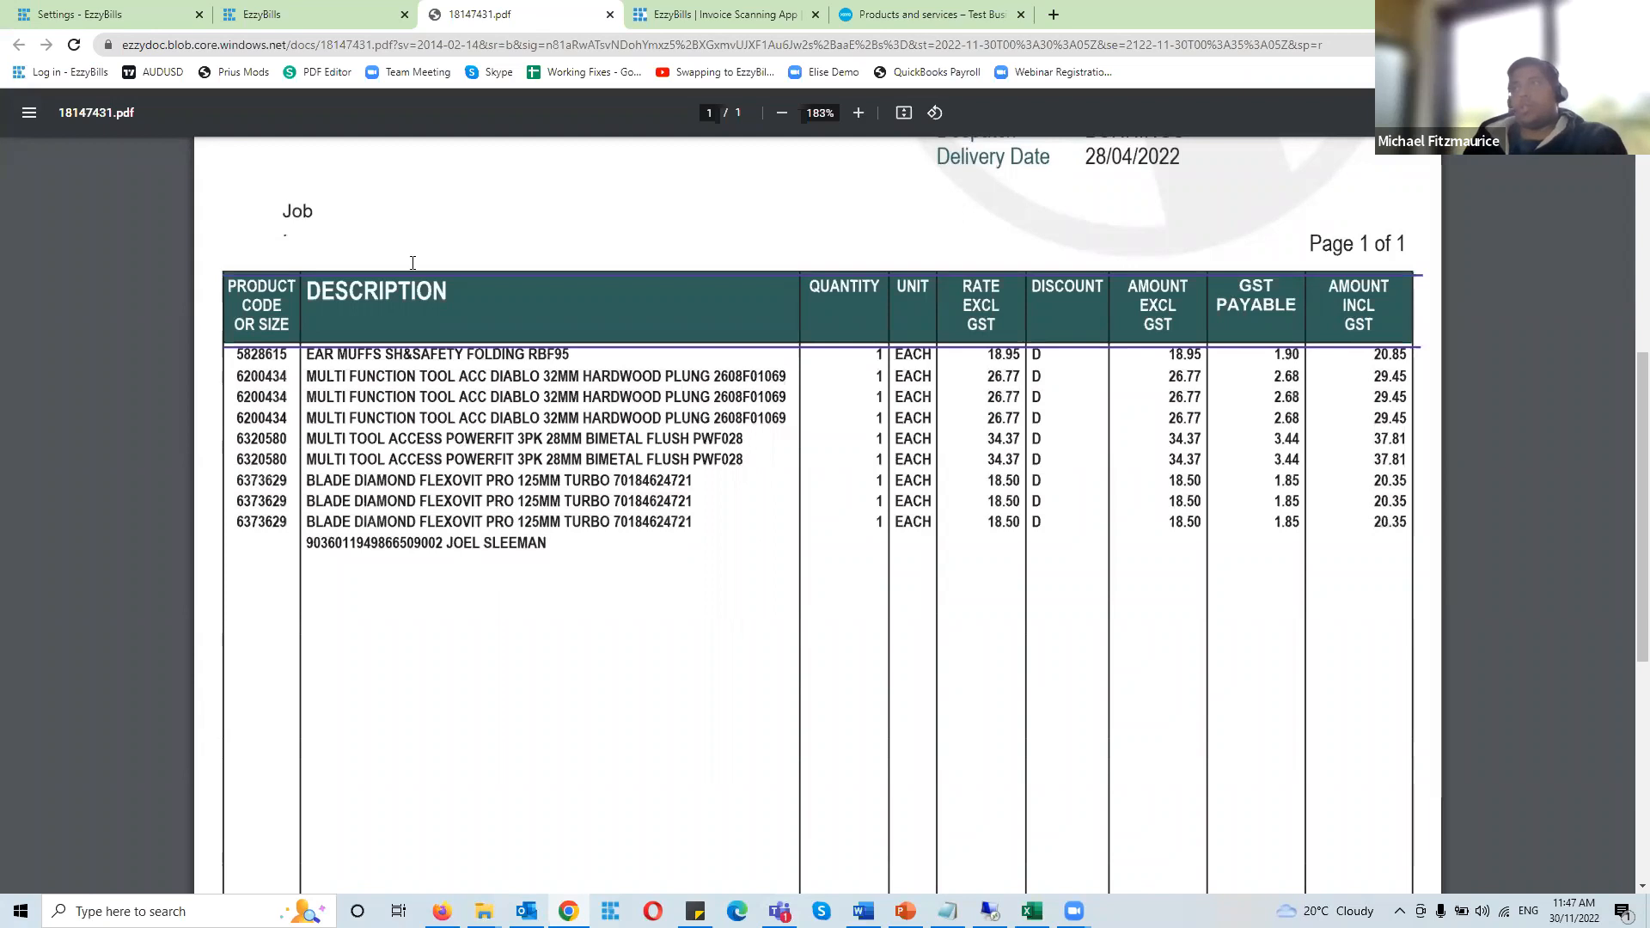
left_click(262, 15)
left_click(89, 217)
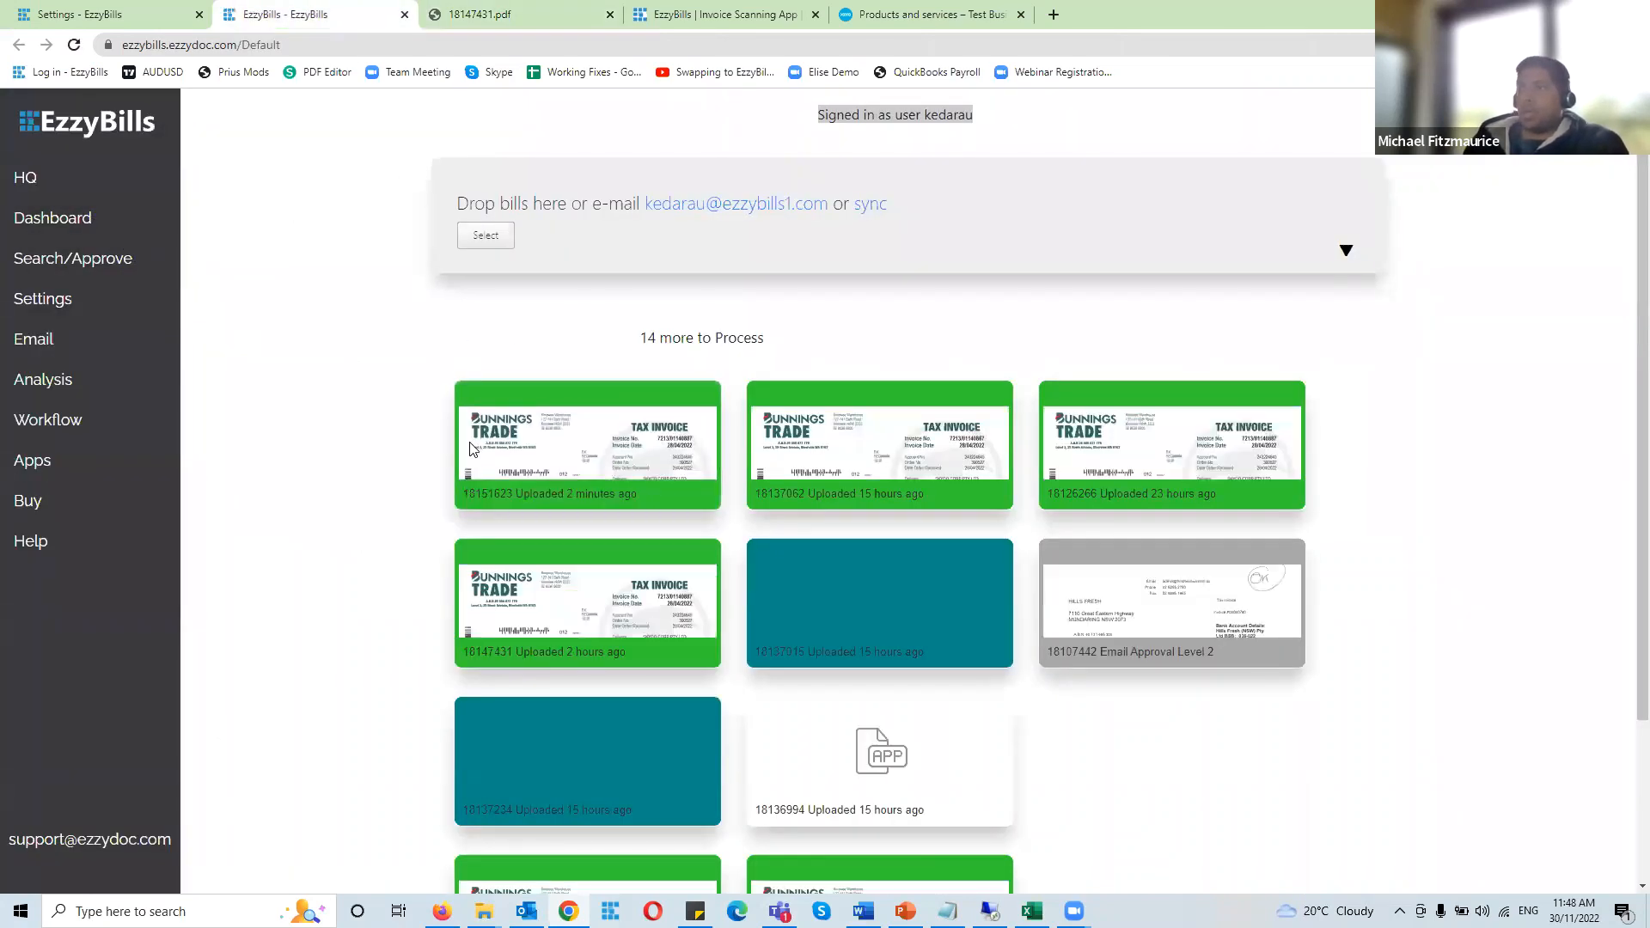
Open the newly exported Bunnings bill in Xero from its dashboard tile and enlarge the attached PDF to show its line items
mouse_move(567, 433)
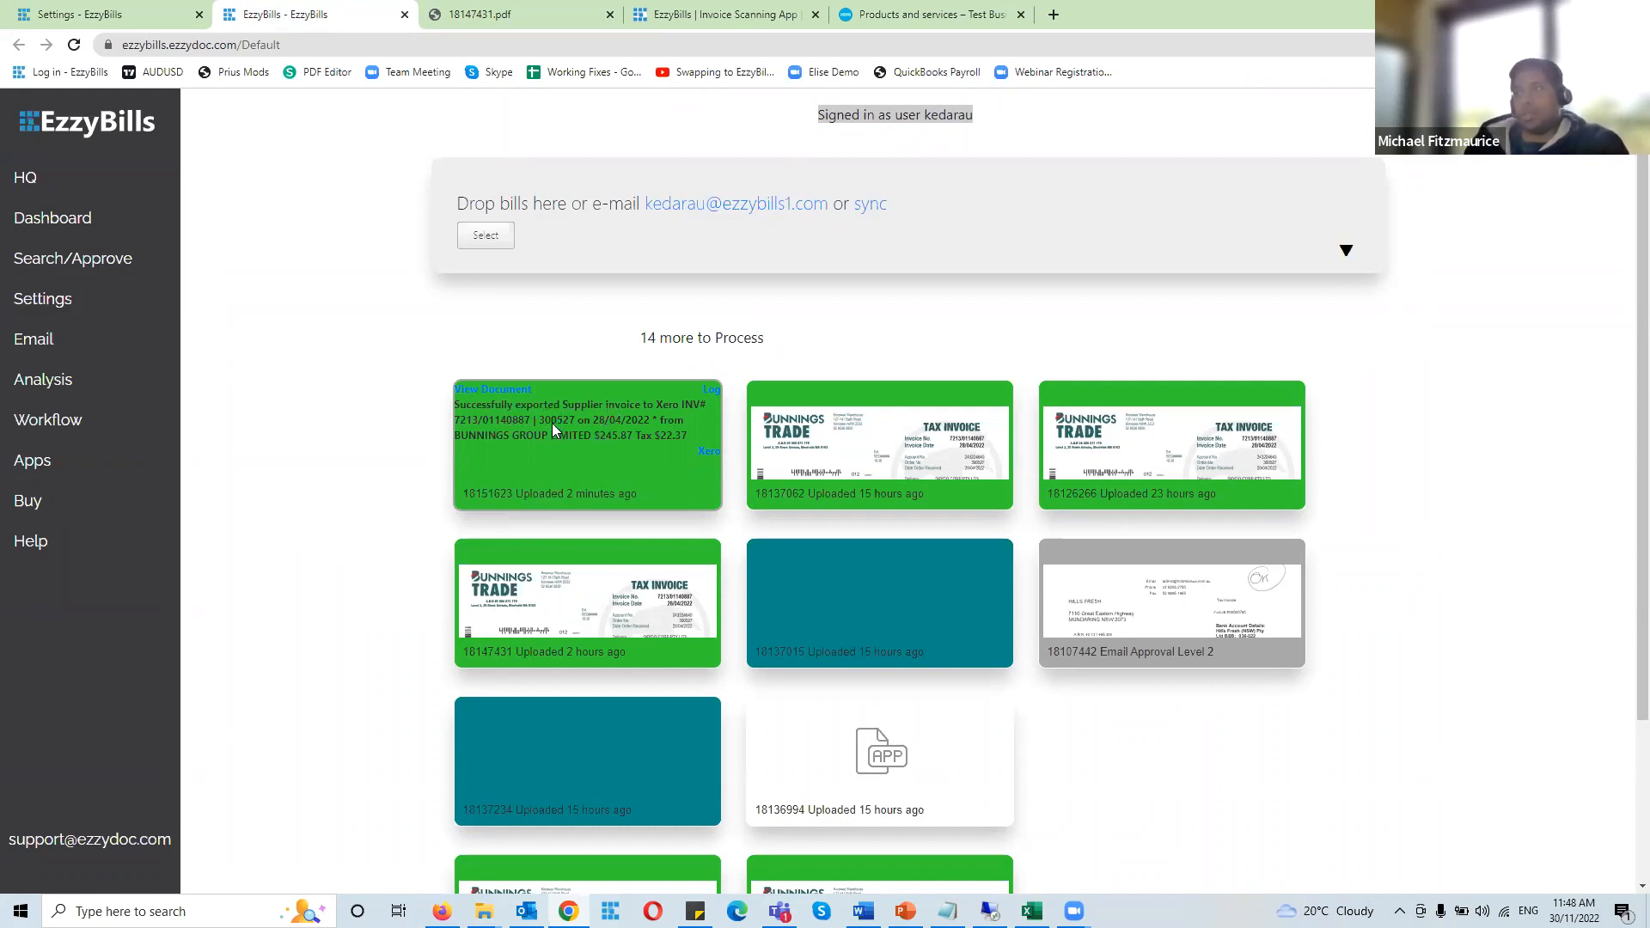
left_click(710, 451)
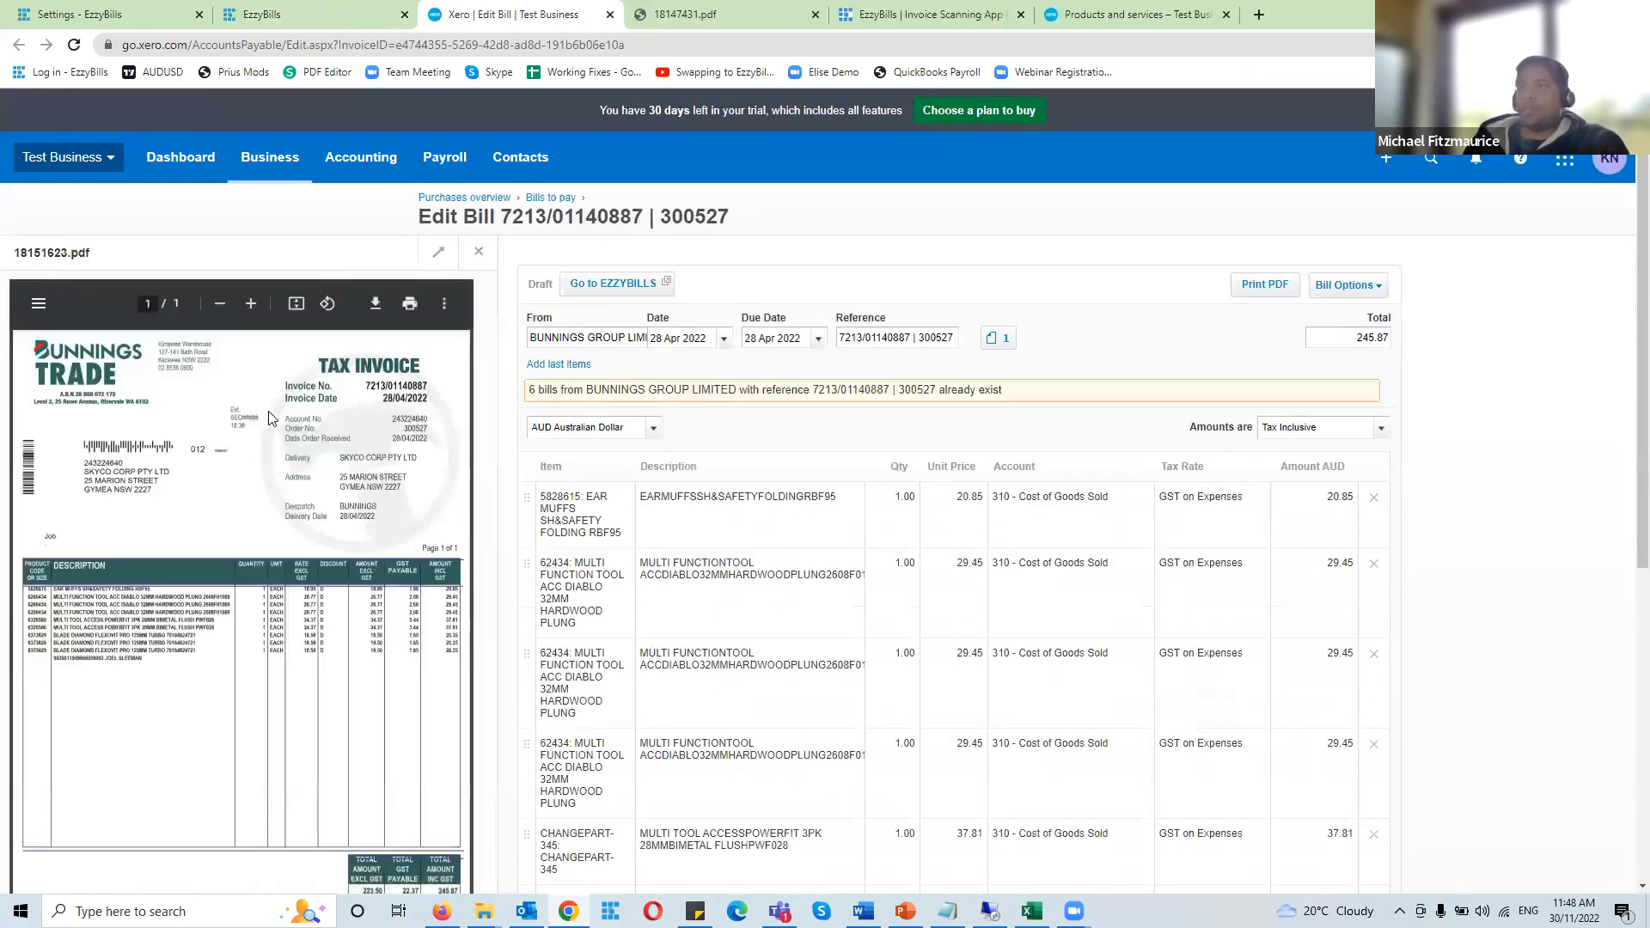
left_click(249, 305)
left_click(249, 305)
scroll(189, 546, "down", 2)
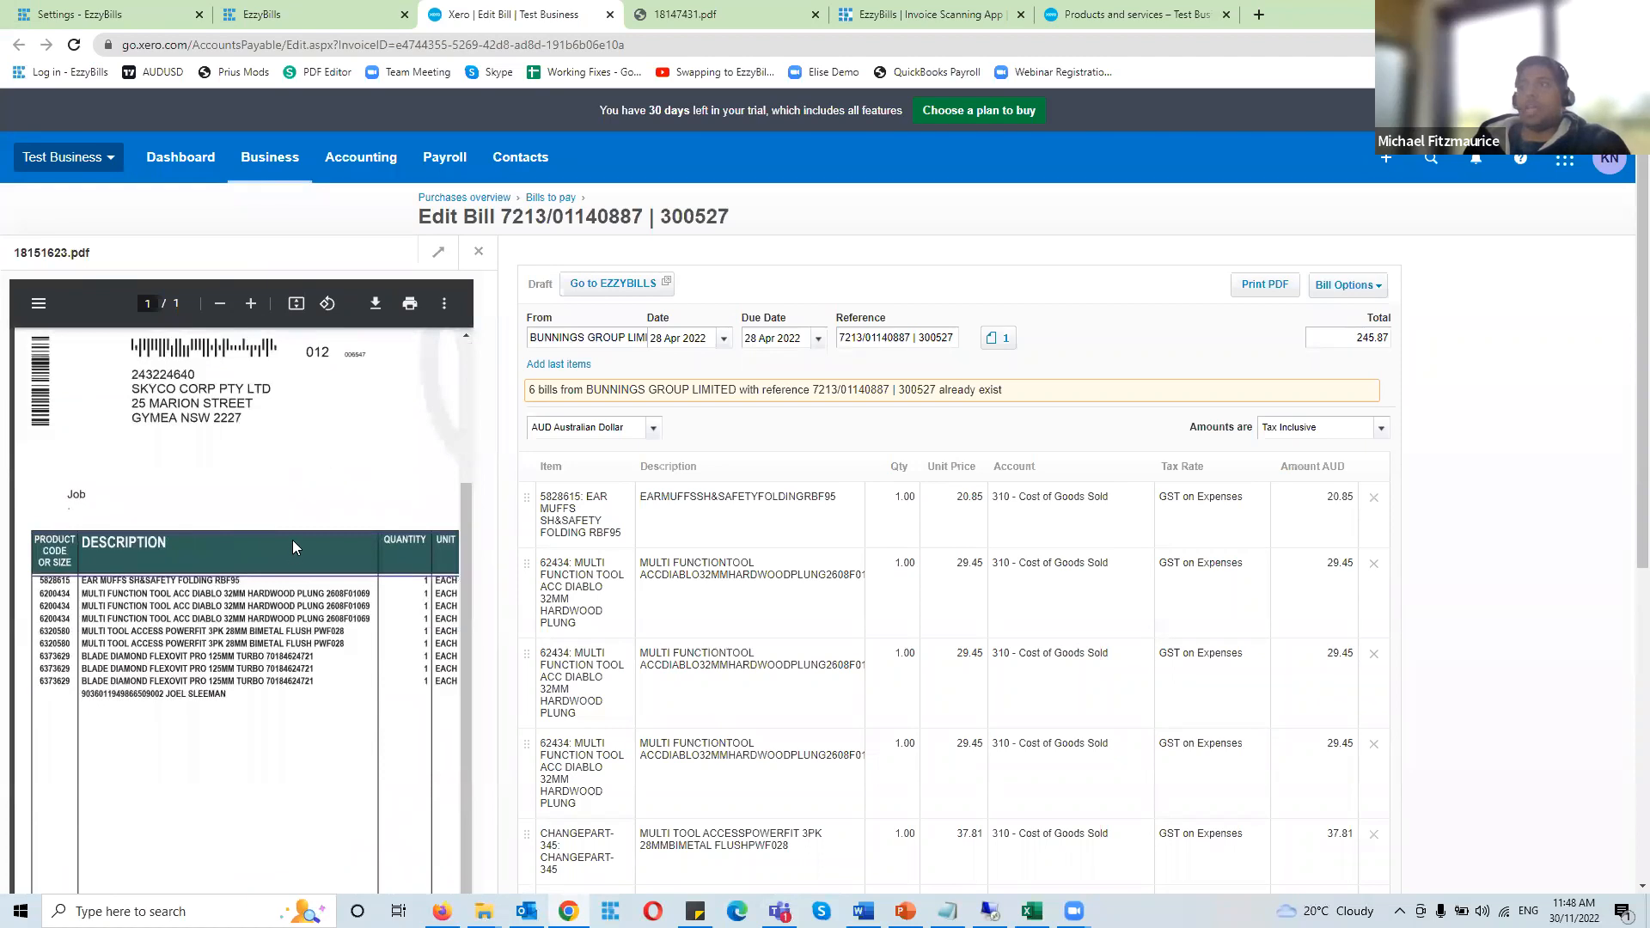
scroll(258, 568, "up", 1)
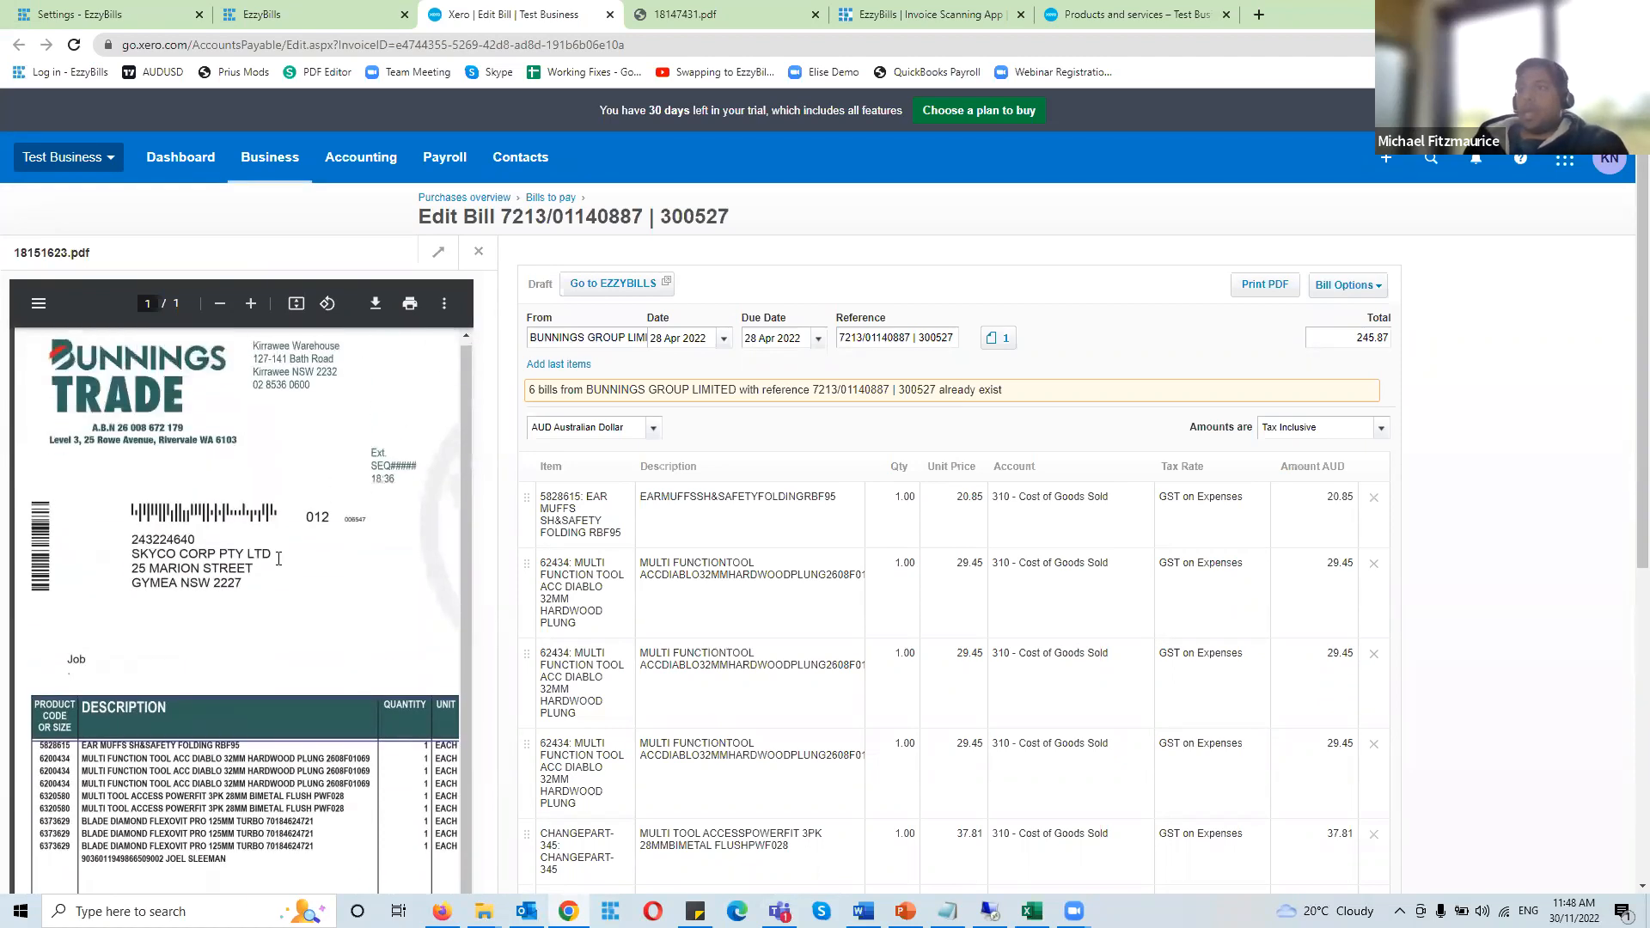
scroll(253, 591, "down", 2)
scroll(343, 481, "down", 3)
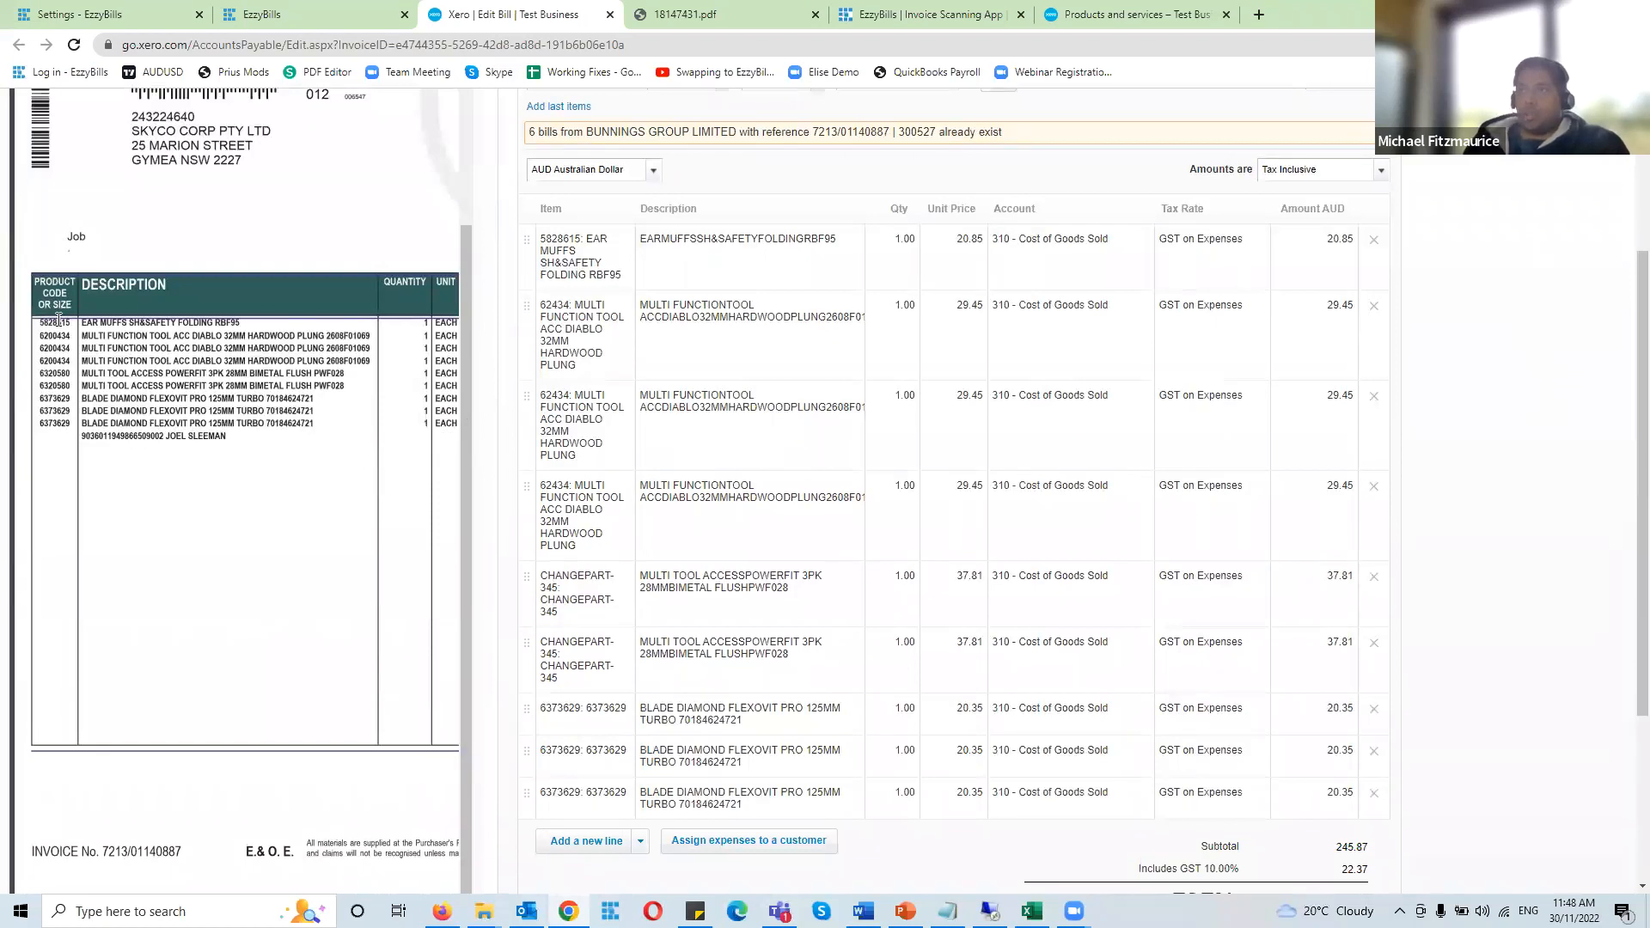
Compare the ear muffs line's product code 5828615 on the invoice with the bill item and Xero's products and services list
left_click_drag(247, 318, 67, 320)
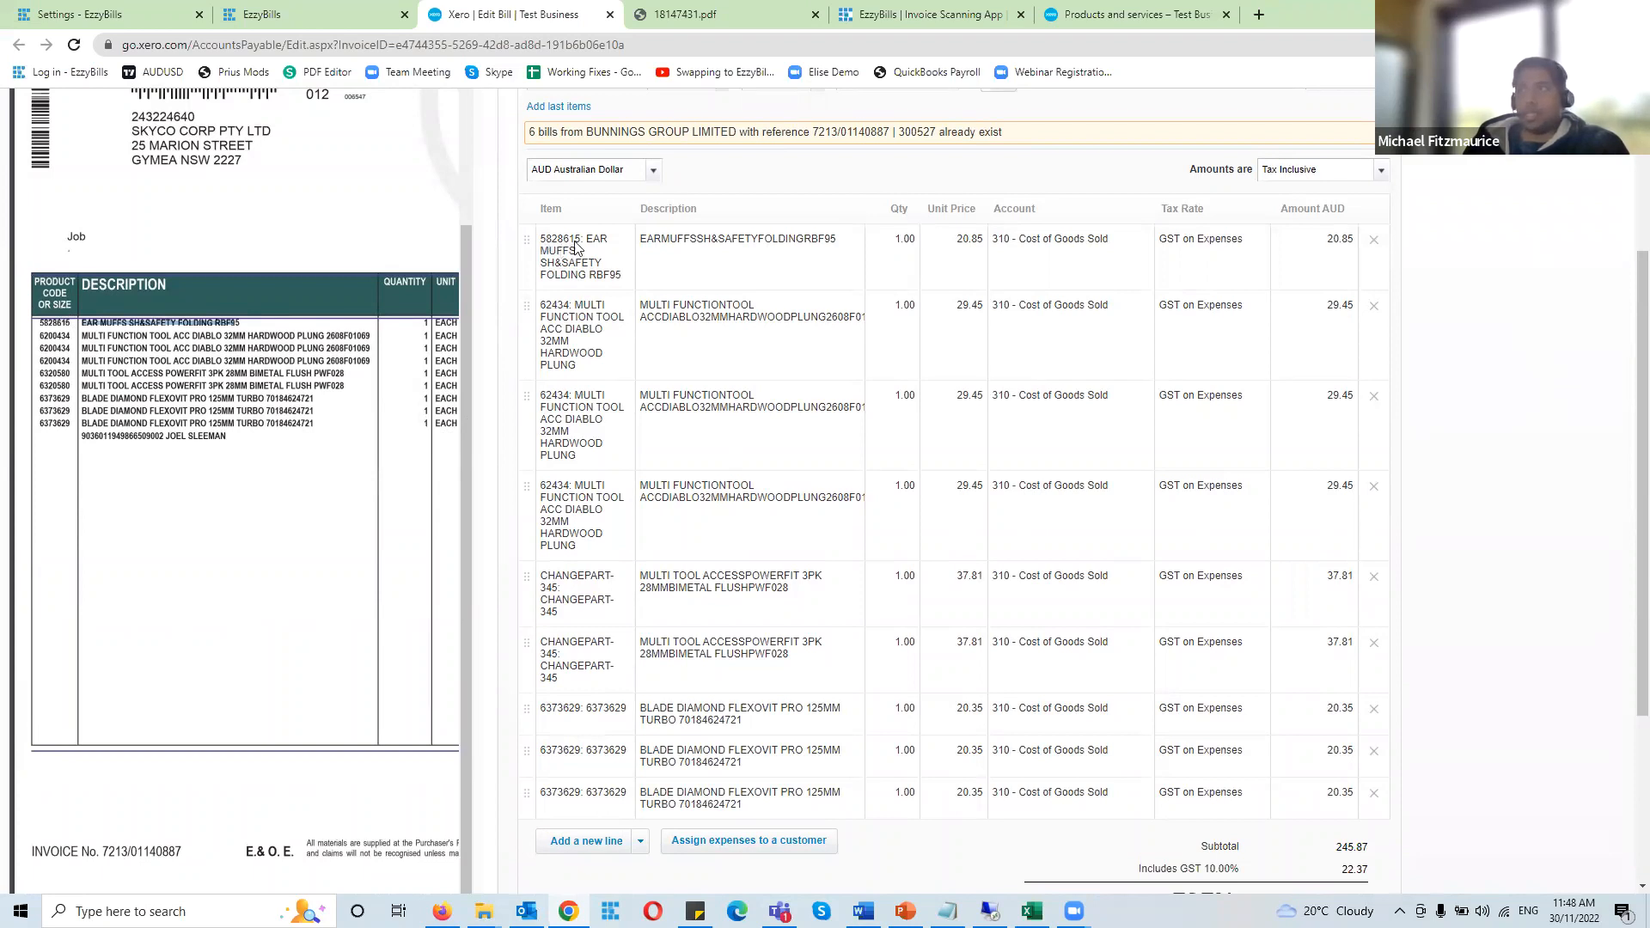
left_click(1065, 14)
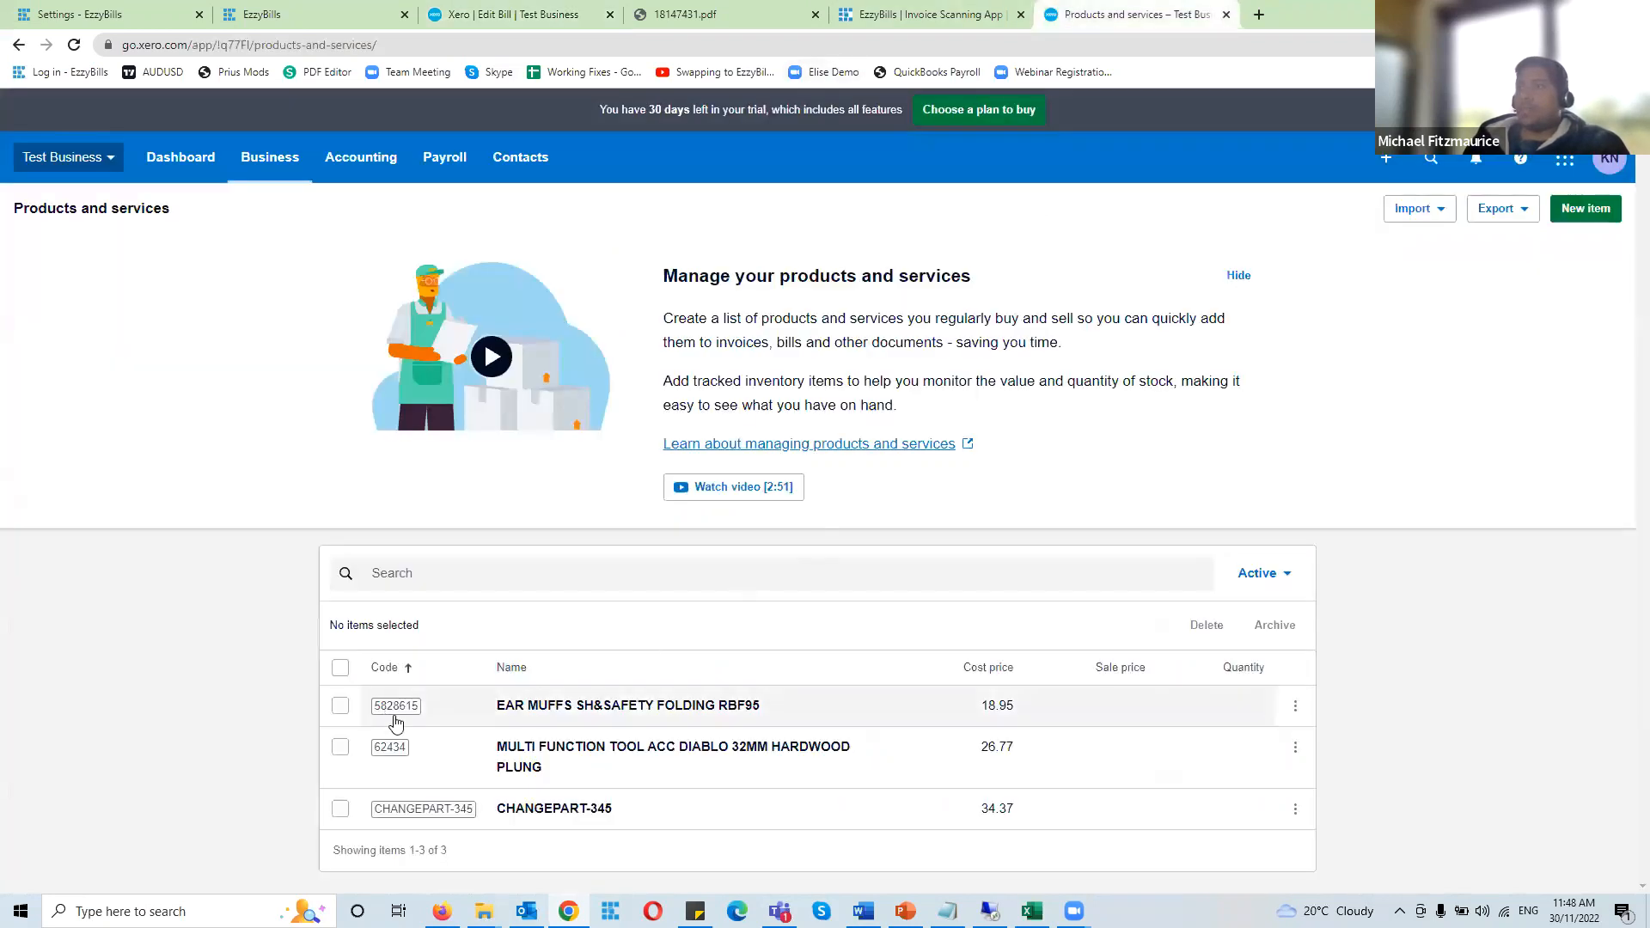
left_click(513, 14)
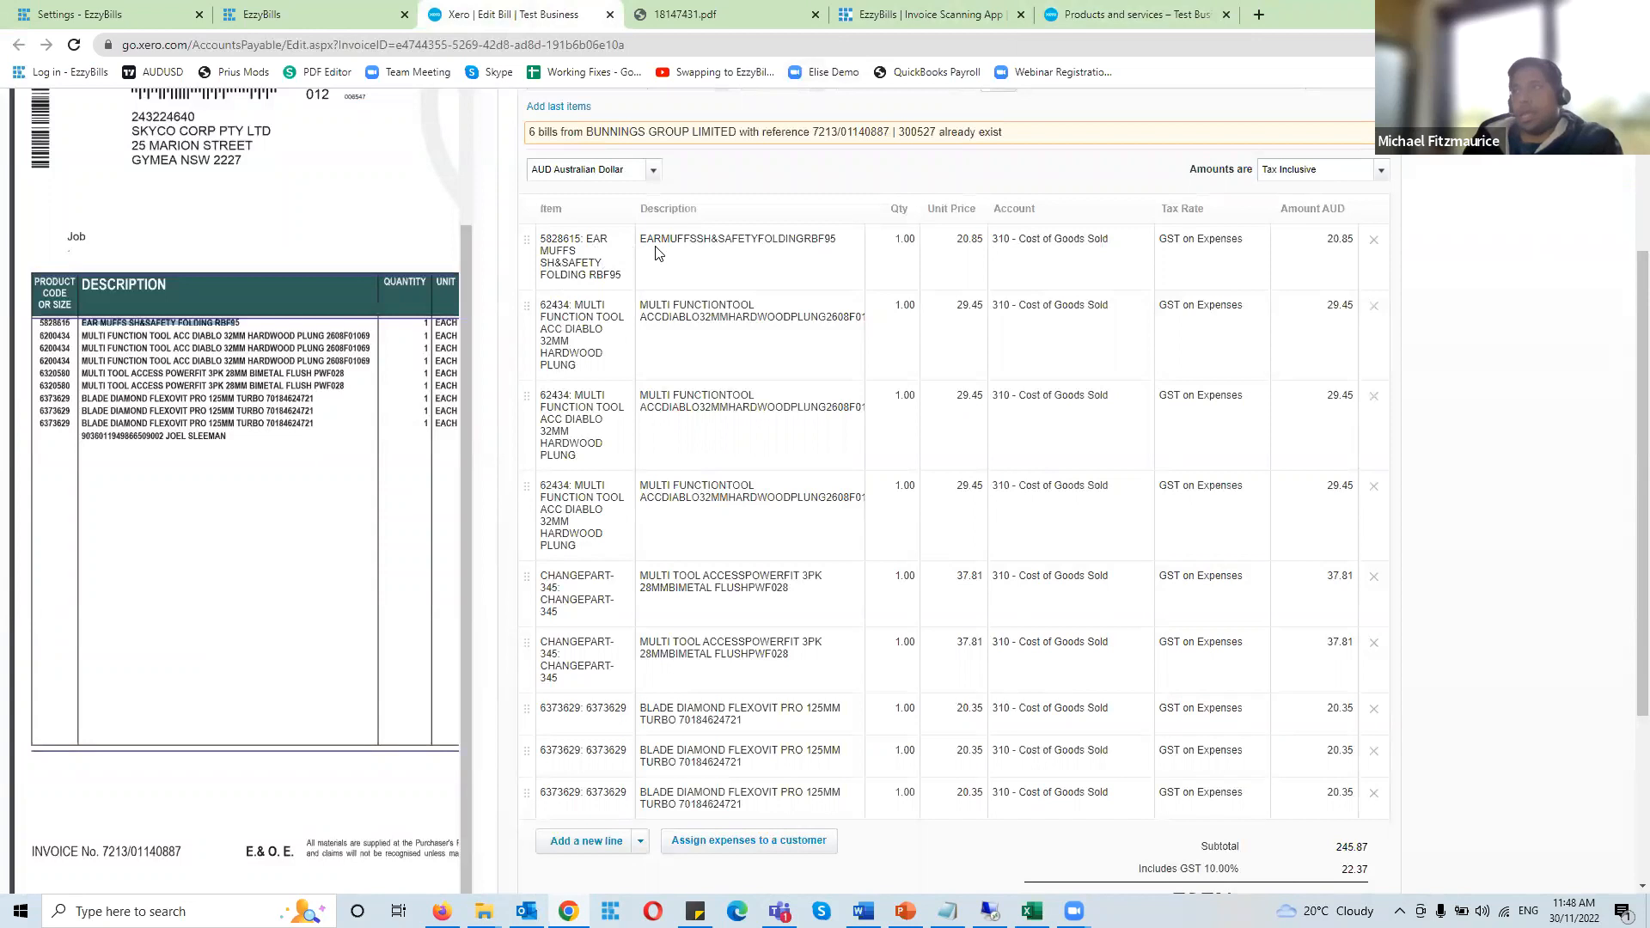
Compare the Diablo multi function tool lines with code 6200434 on the enlarged invoice against their item and description on the bill
double_click(57, 335)
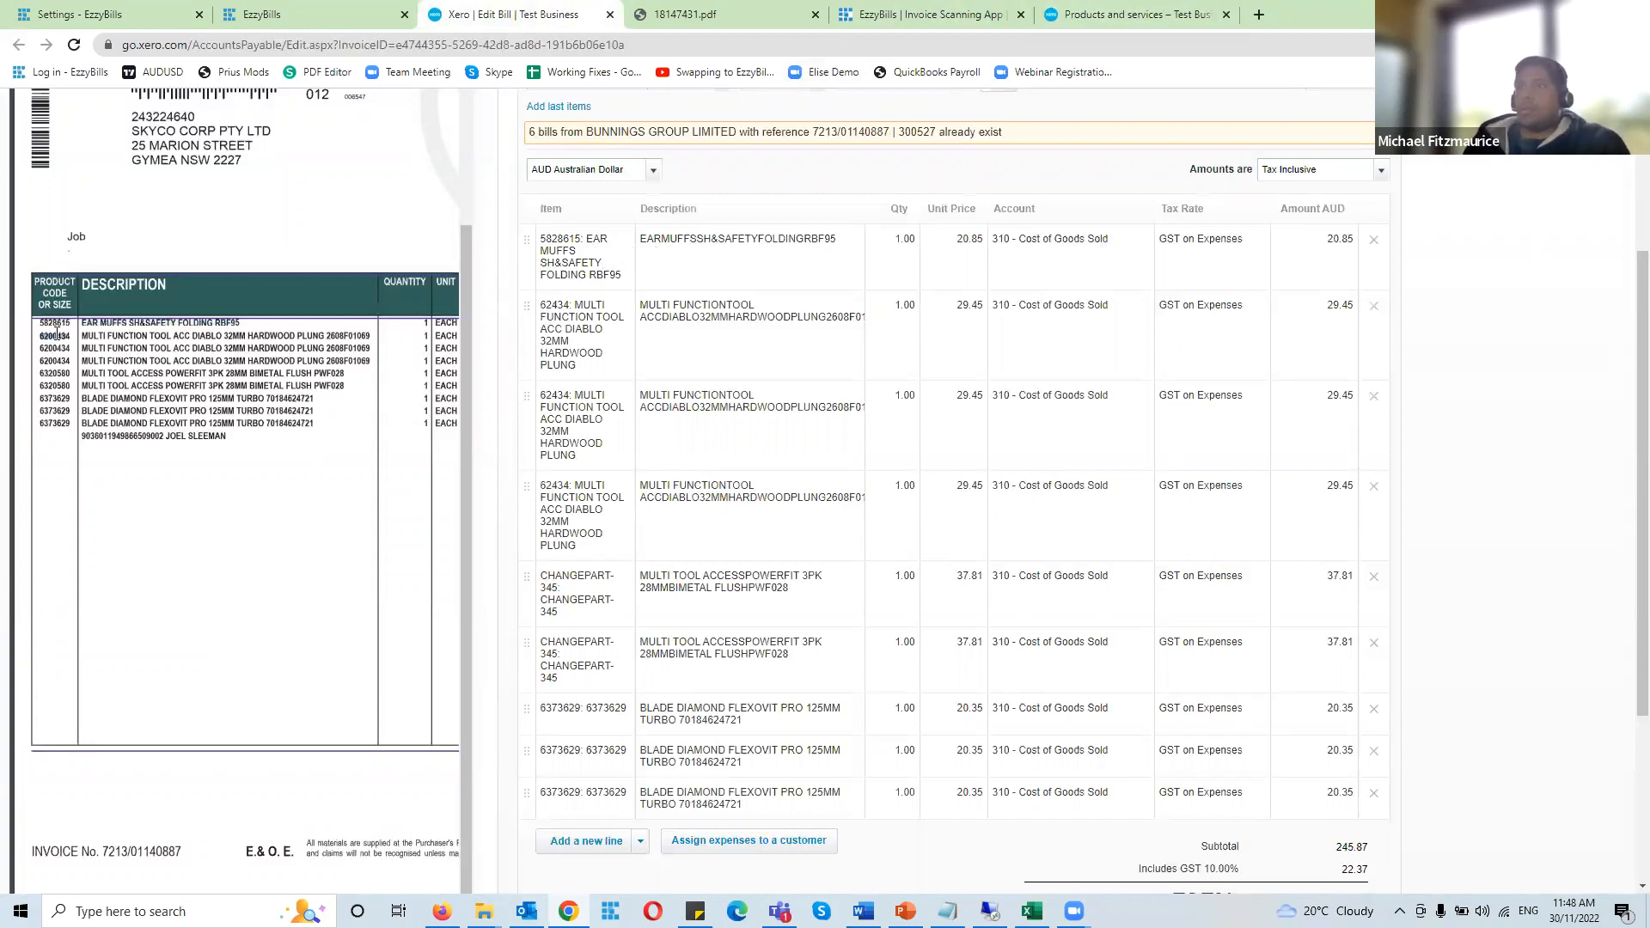
double_click(57, 348)
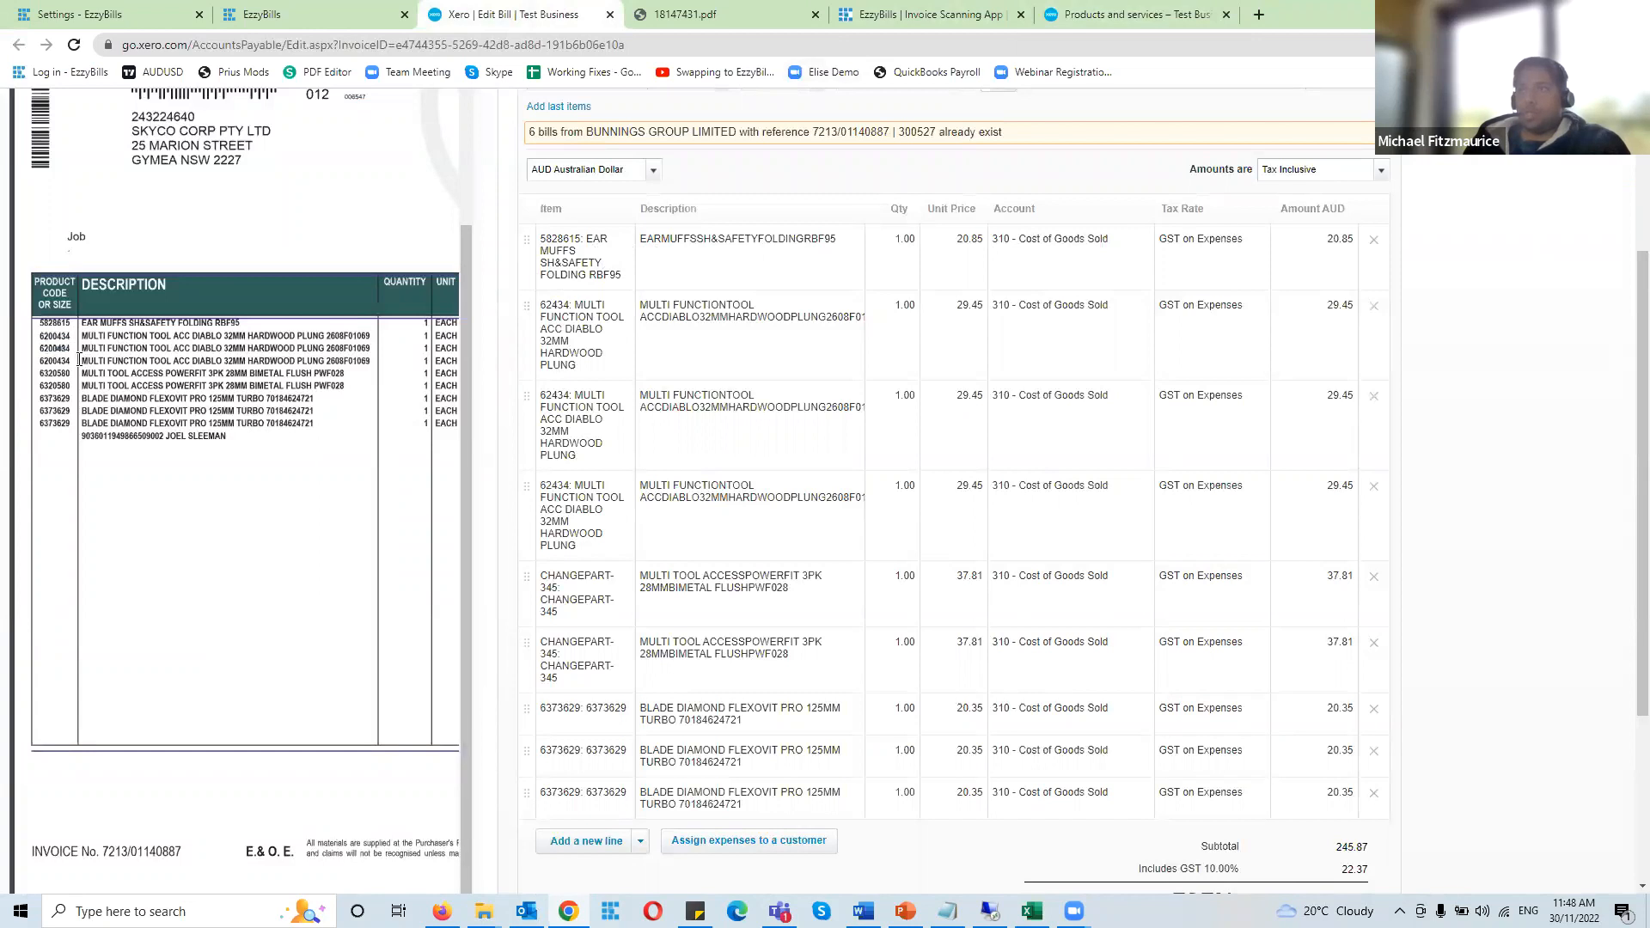
scroll(232, 196, "up", 2)
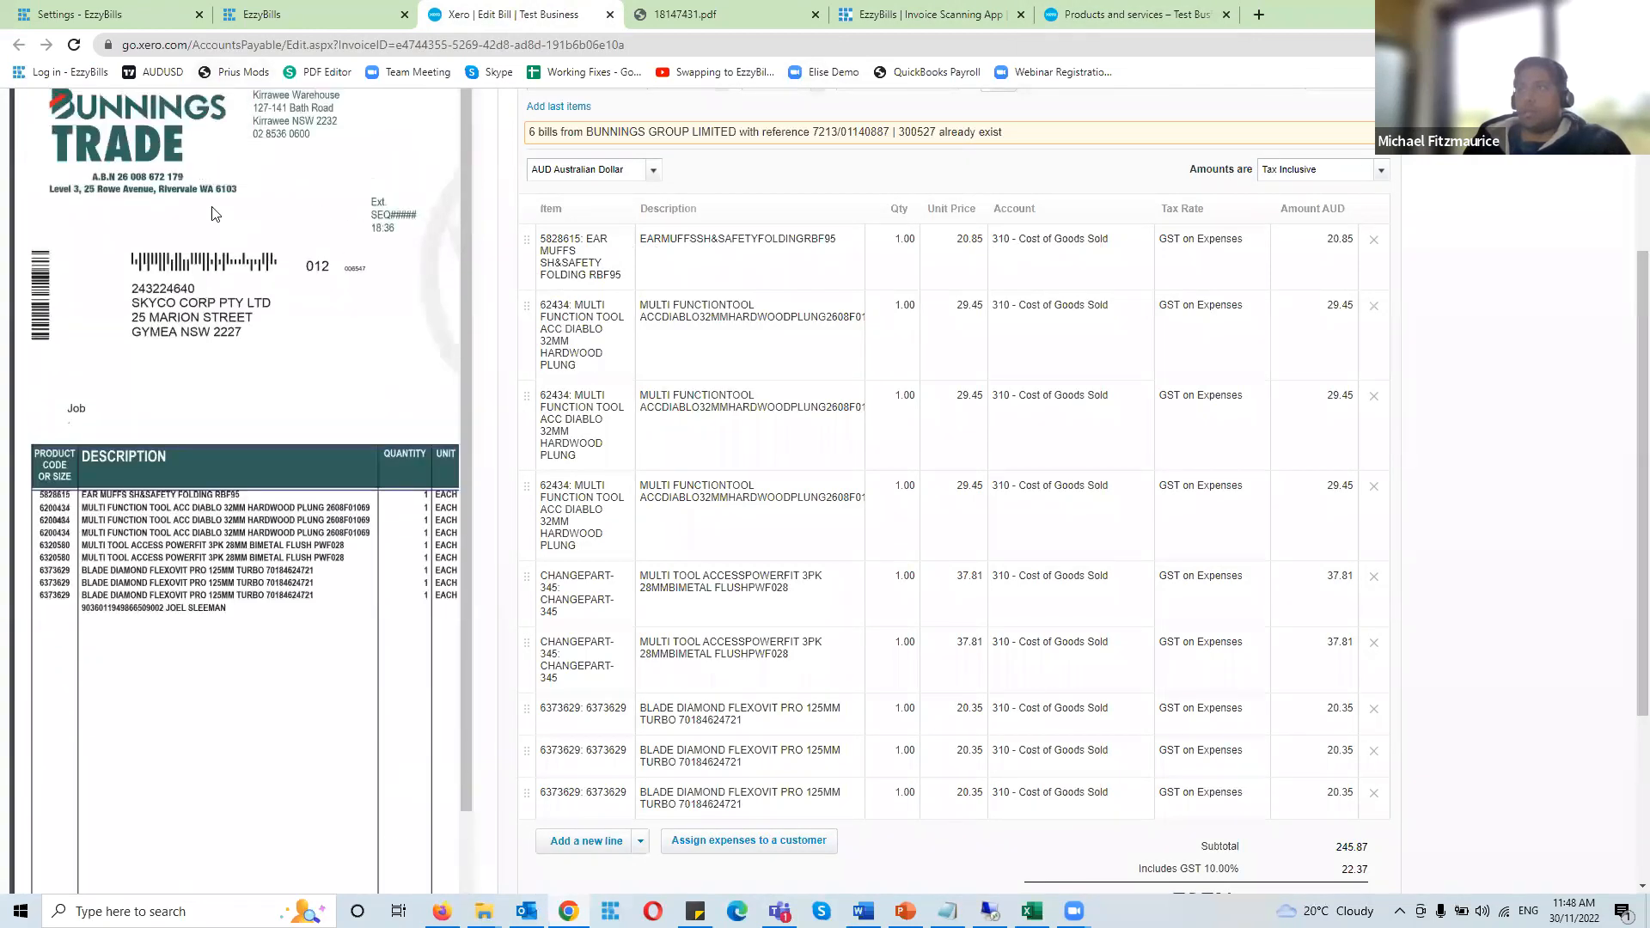
scroll(223, 215, "up", 2)
left_click(252, 219)
left_click(252, 219)
scroll(224, 516, "down", 5)
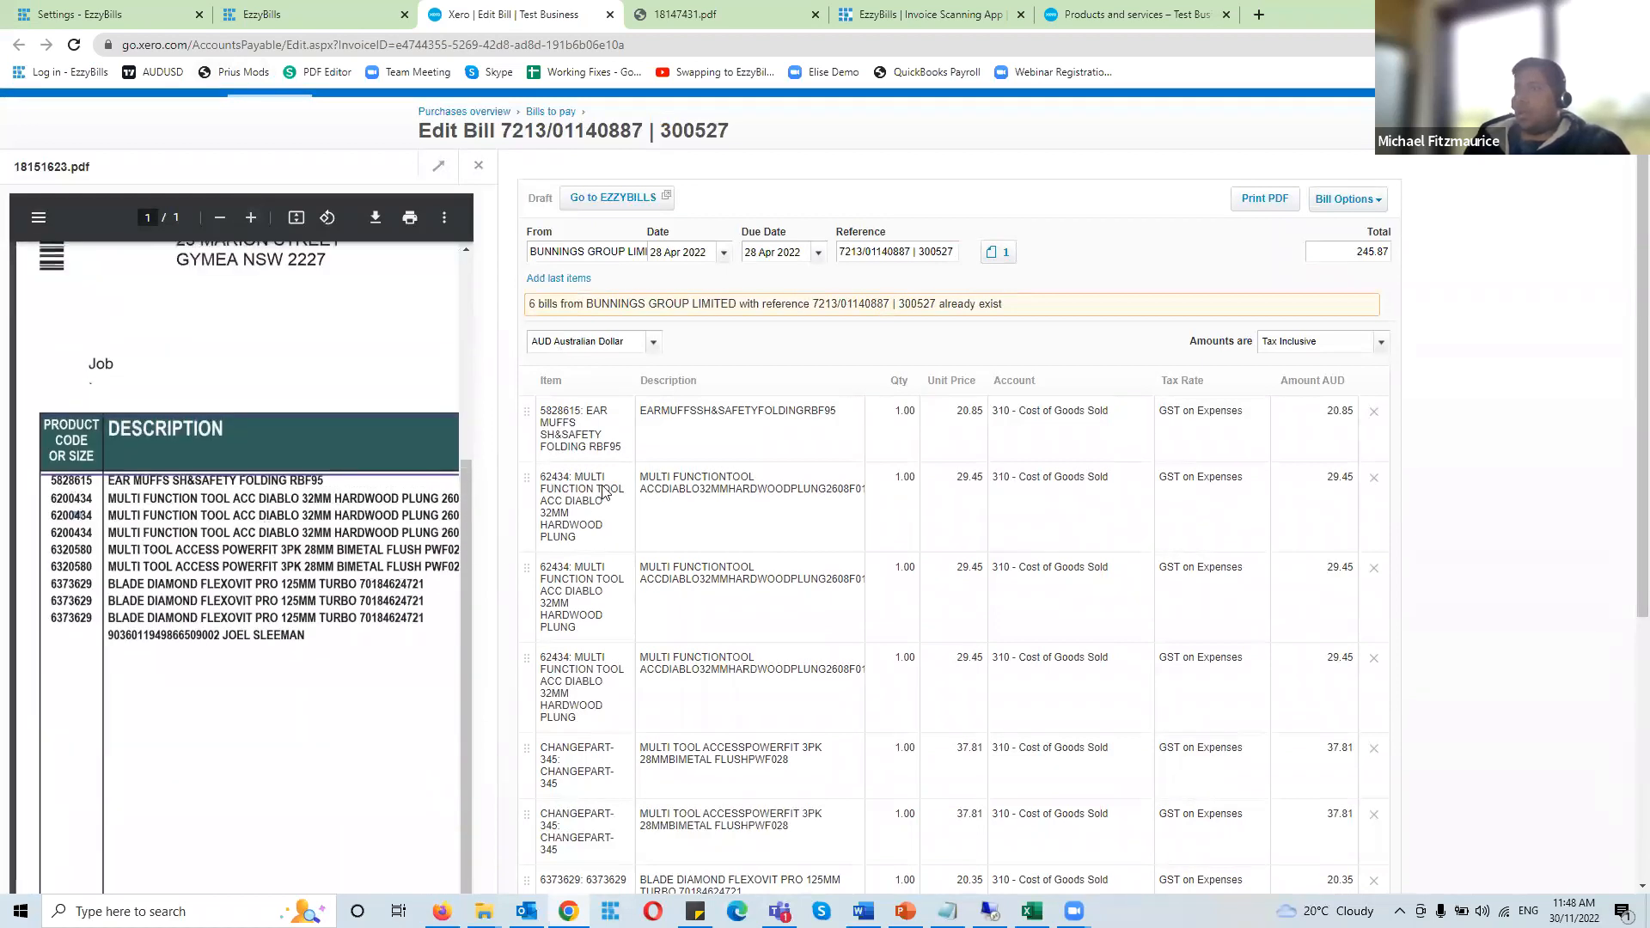
scroll(601, 490, "down", 2)
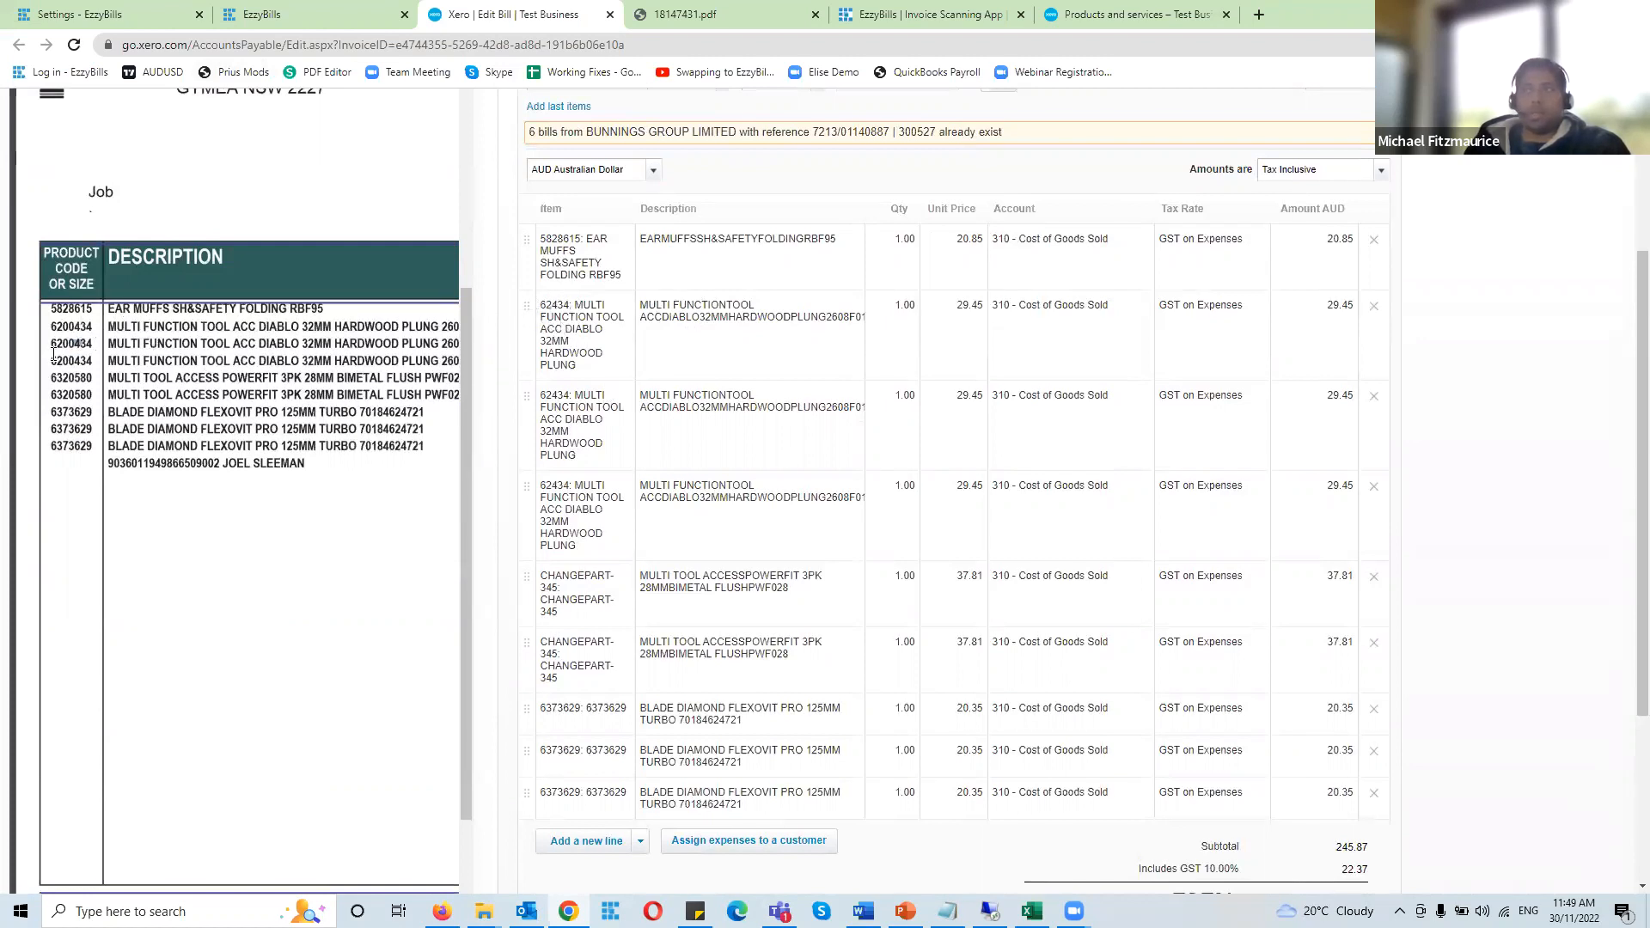
left_click(561, 316)
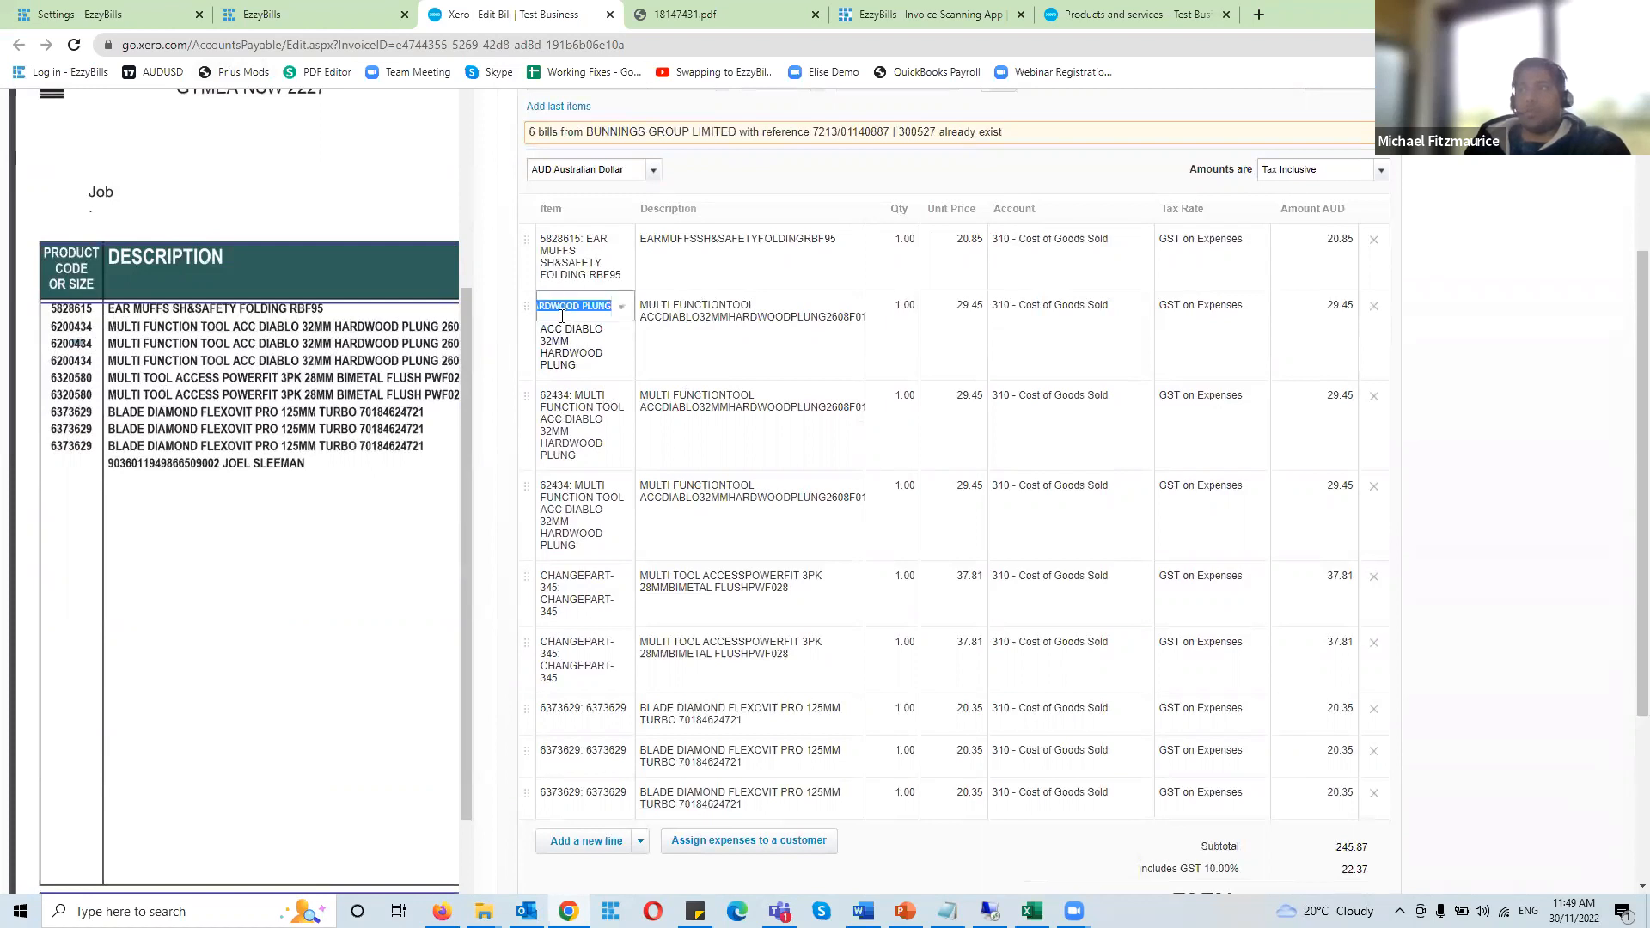
key("Tab")
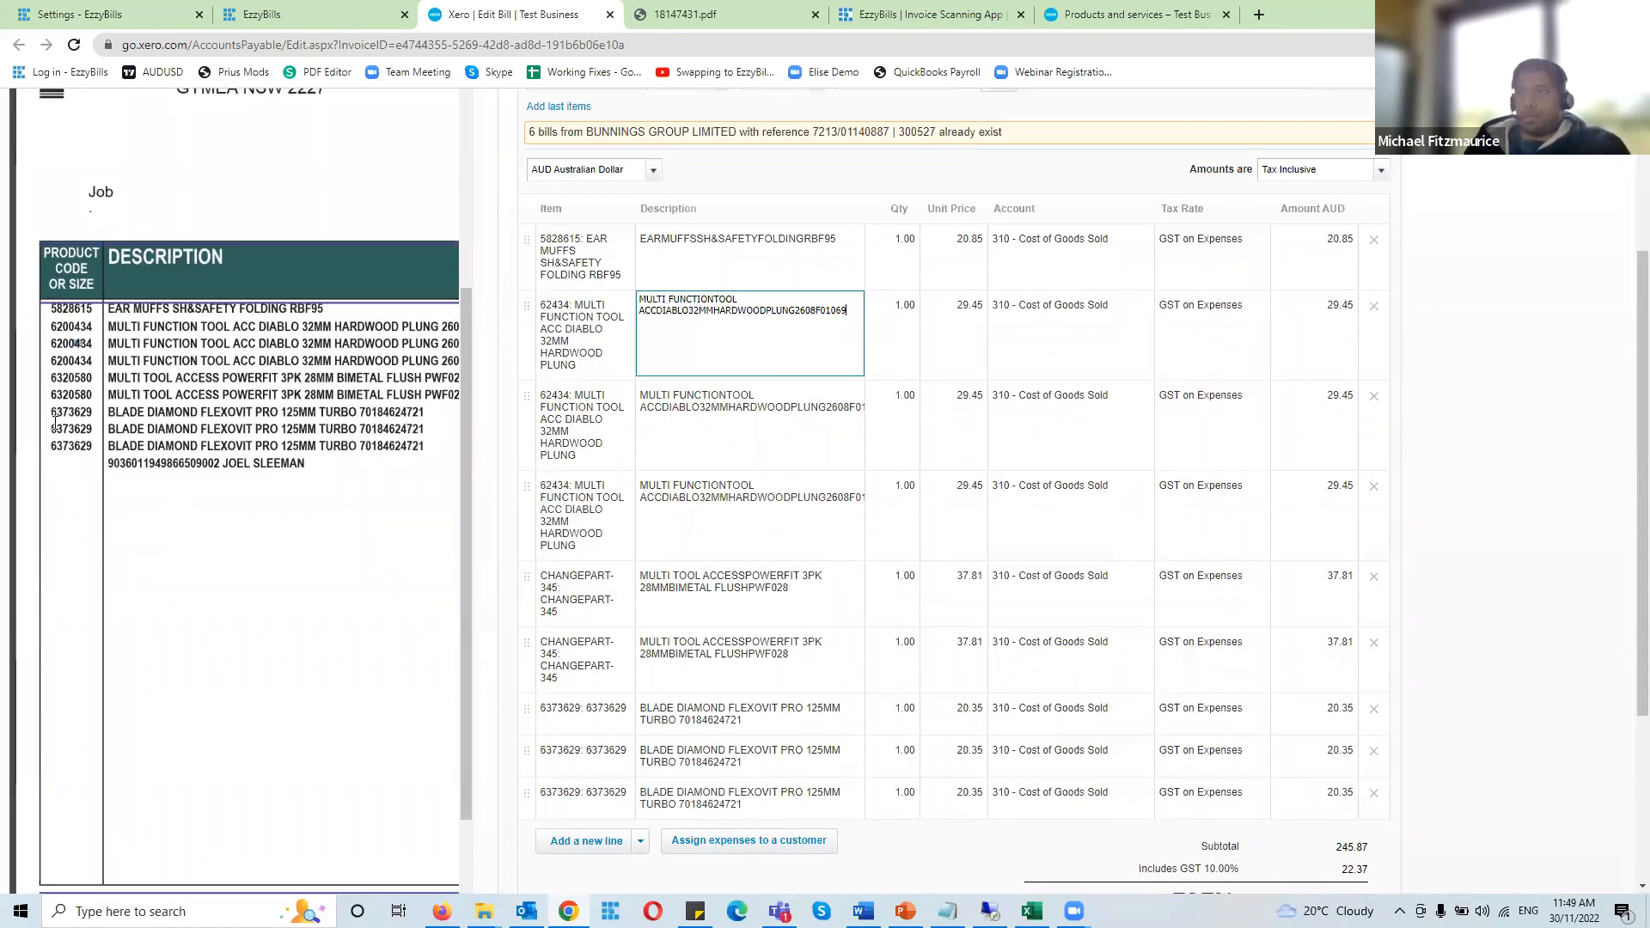
Check the invoice's 6320580 lines against the supplier part, supplier description and My Part columns in Book1.csv, and return to the bill
left_click_drag(53, 376, 79, 399)
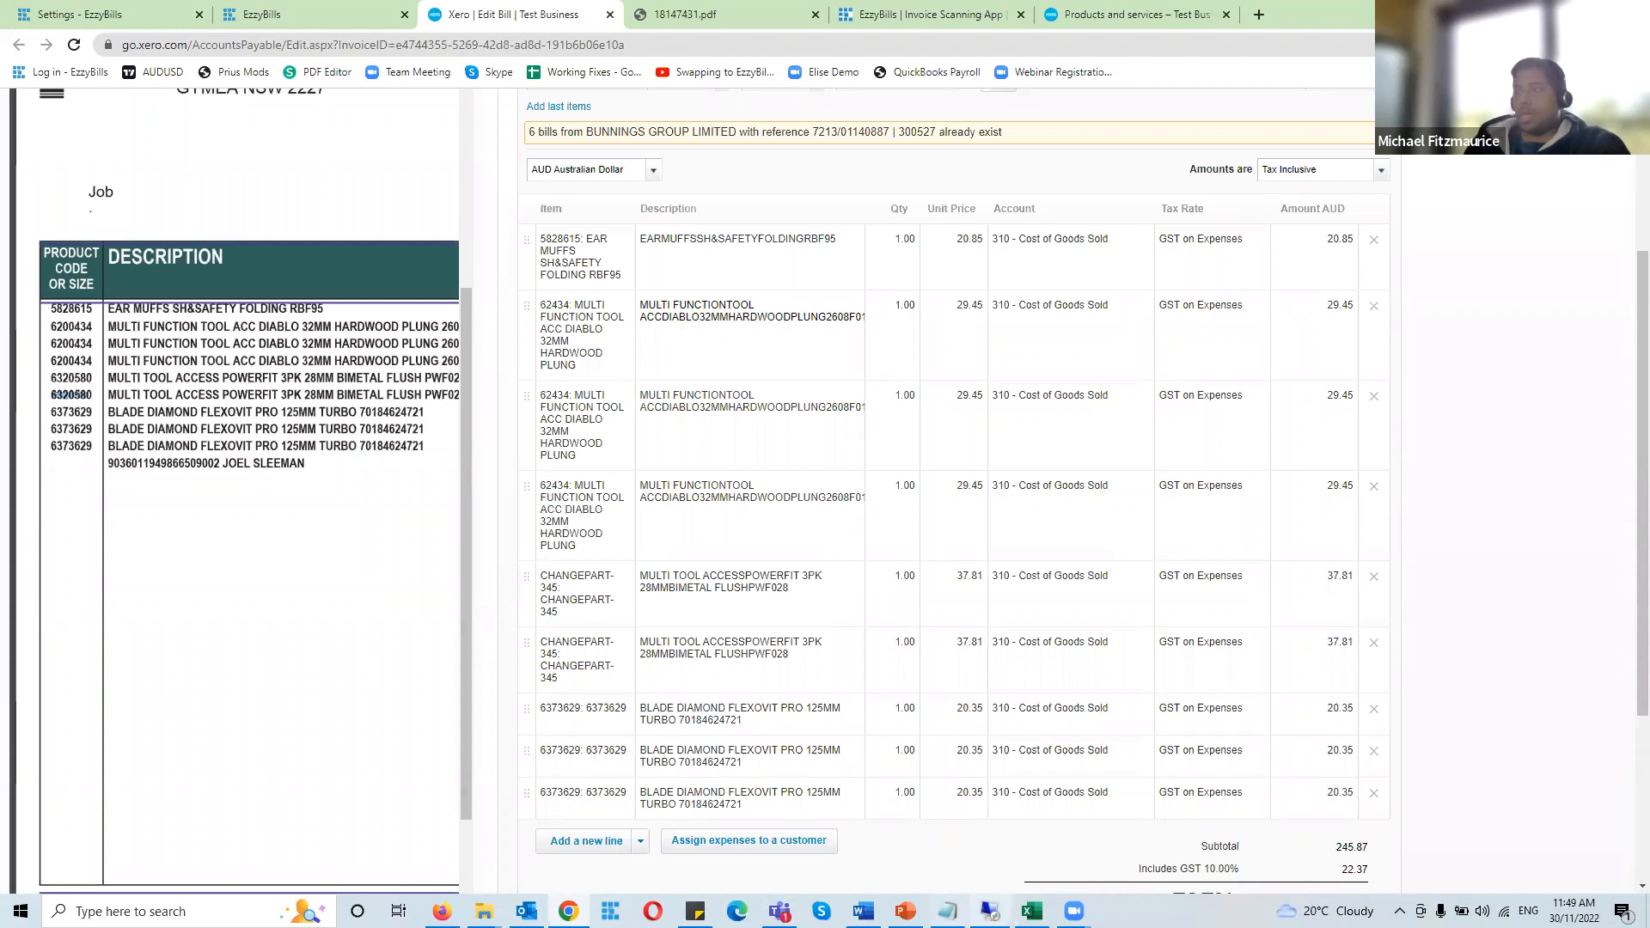
left_click(1033, 910)
left_click(714, 441)
left_click(683, 399)
left_click(659, 382)
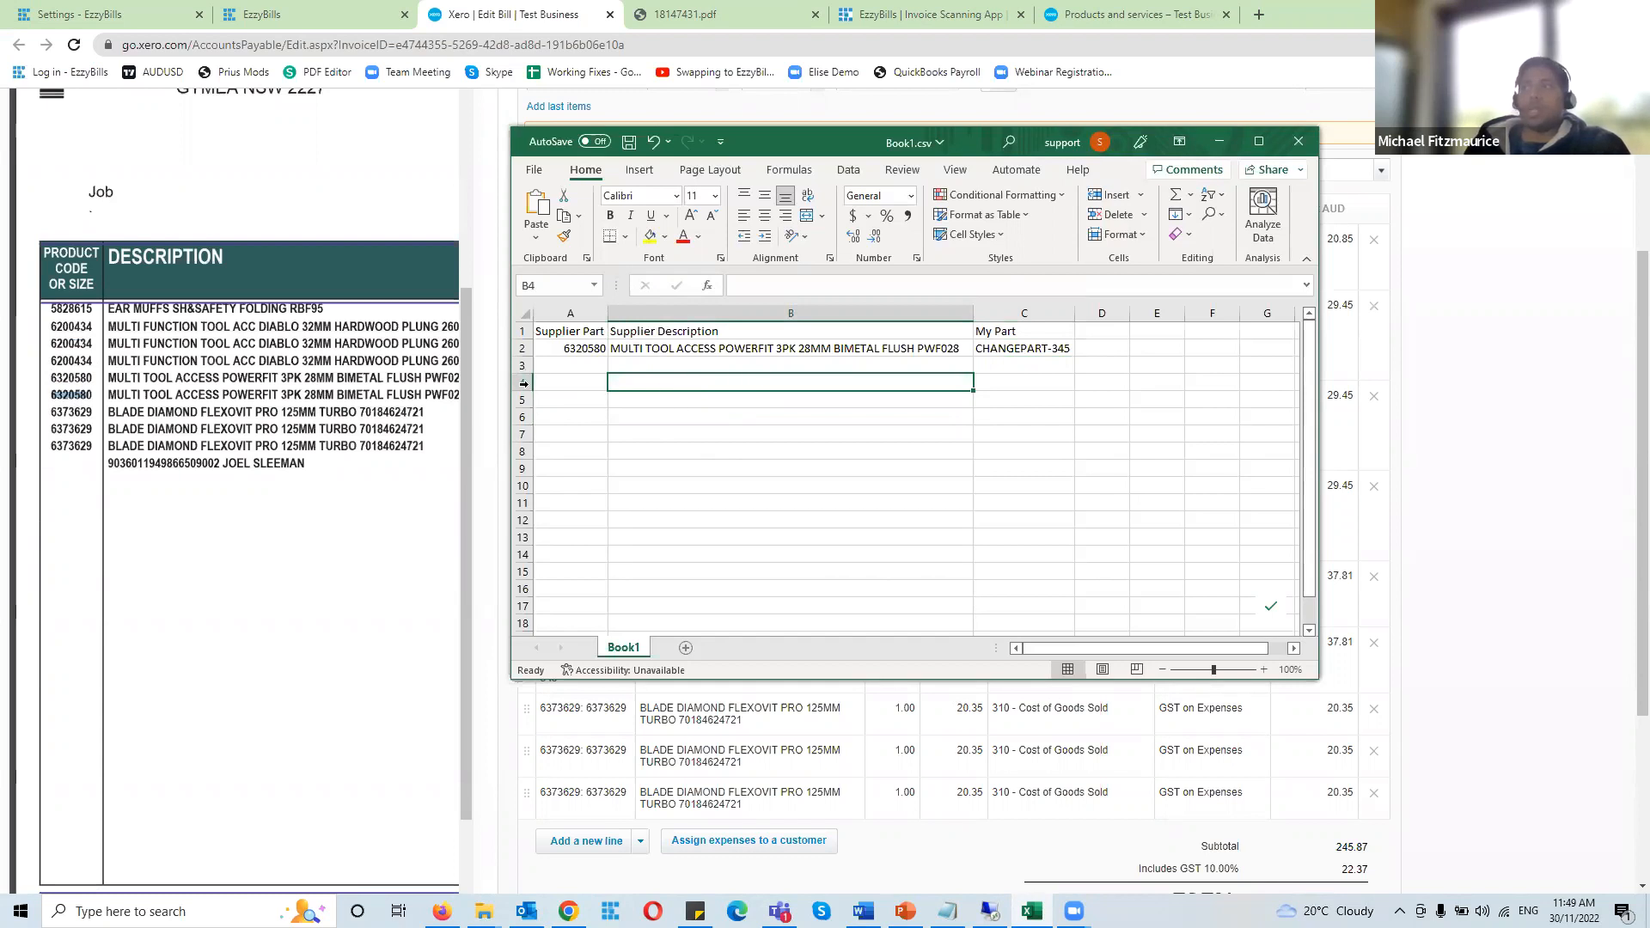
left_click(575, 353)
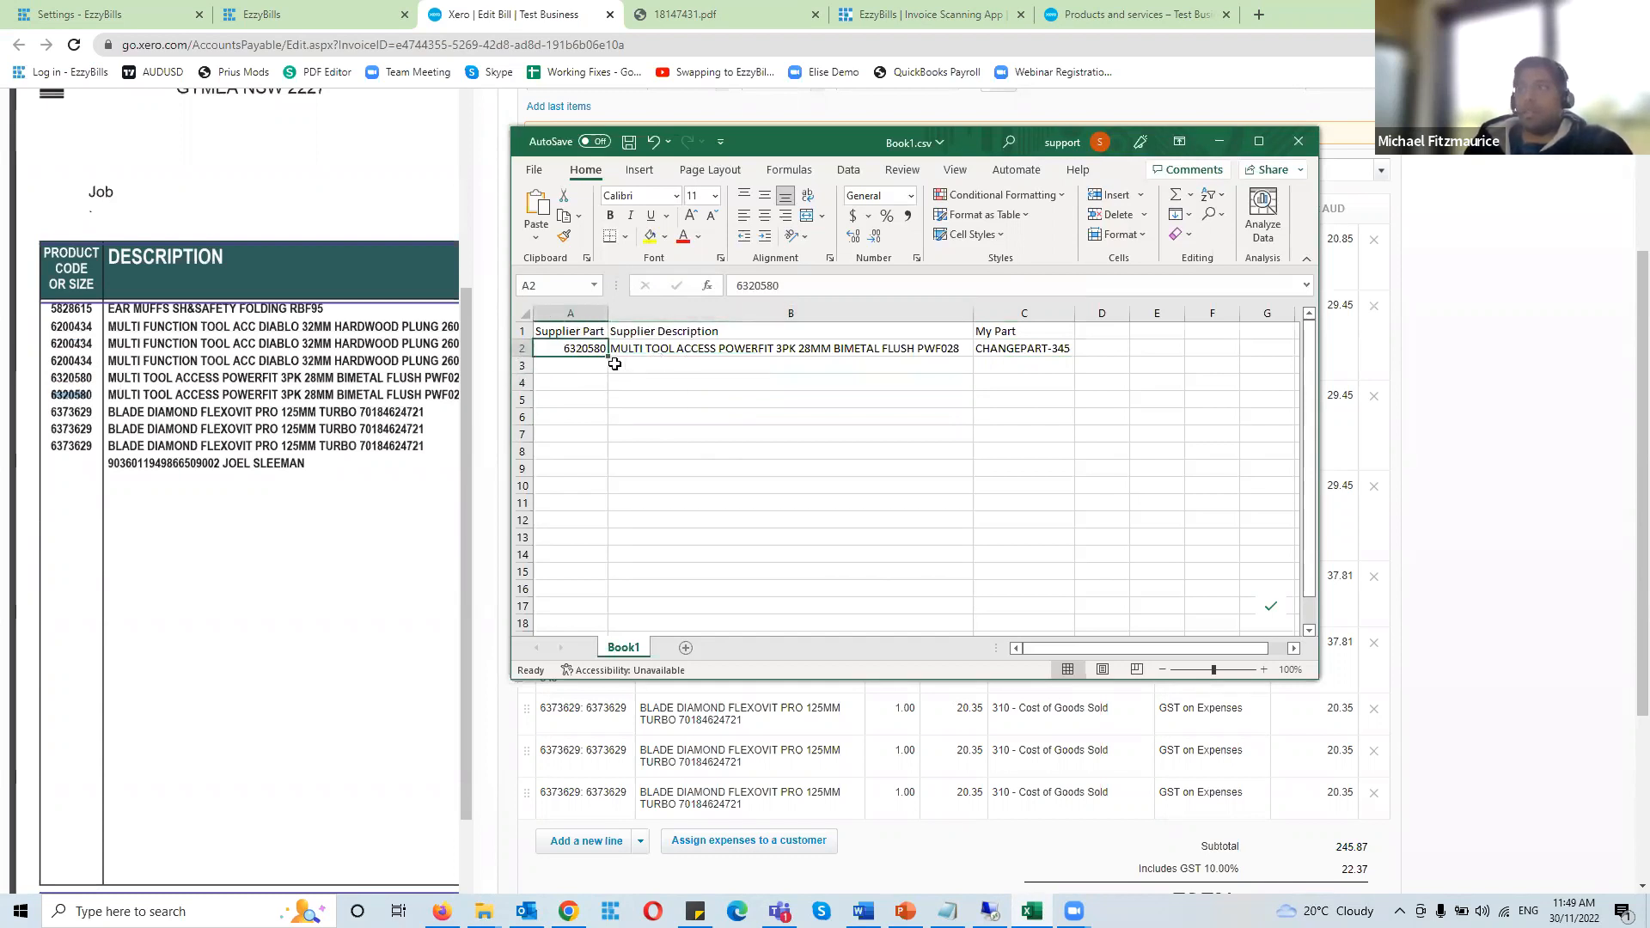
left_click(667, 347)
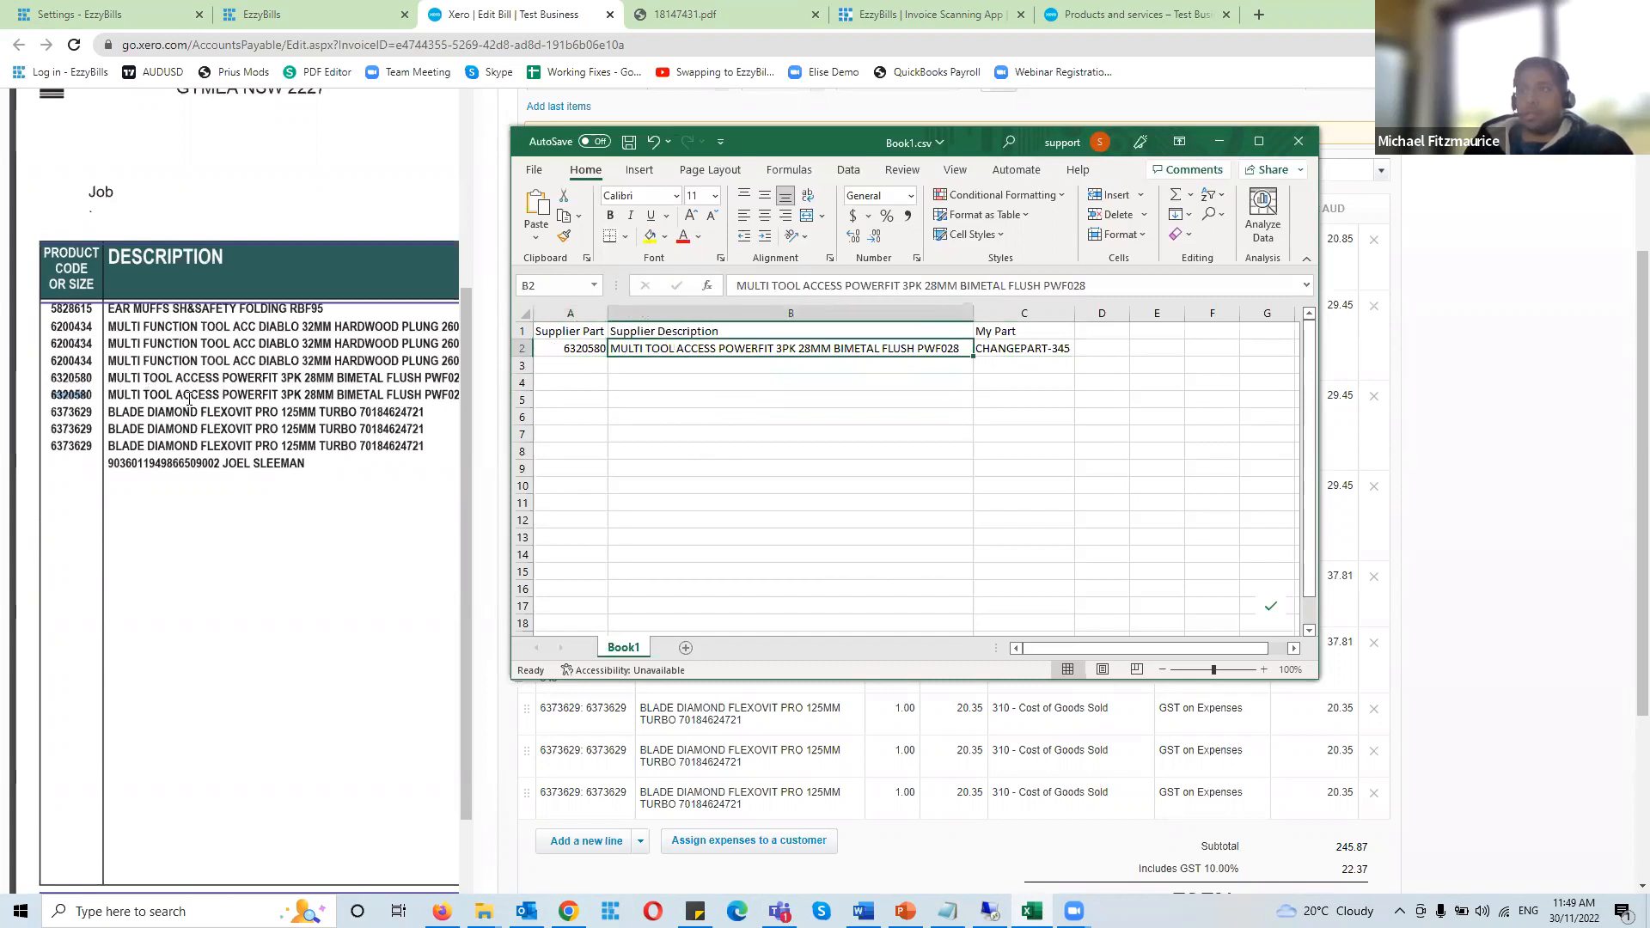
left_click_drag(559, 352, 688, 349)
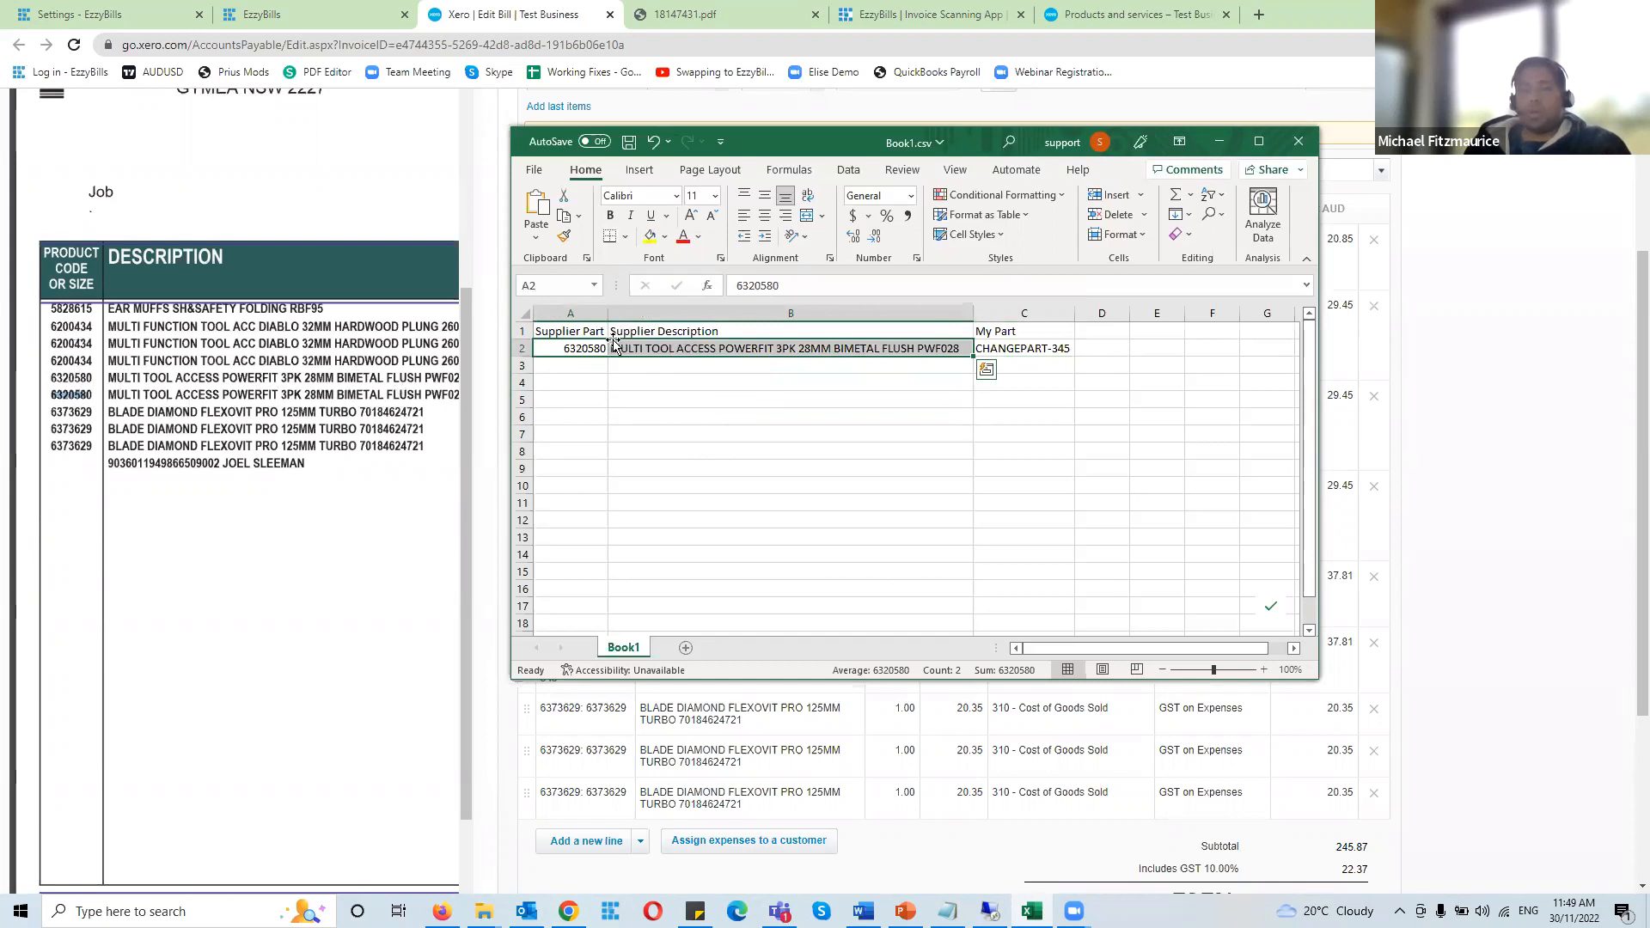
left_click(1027, 350)
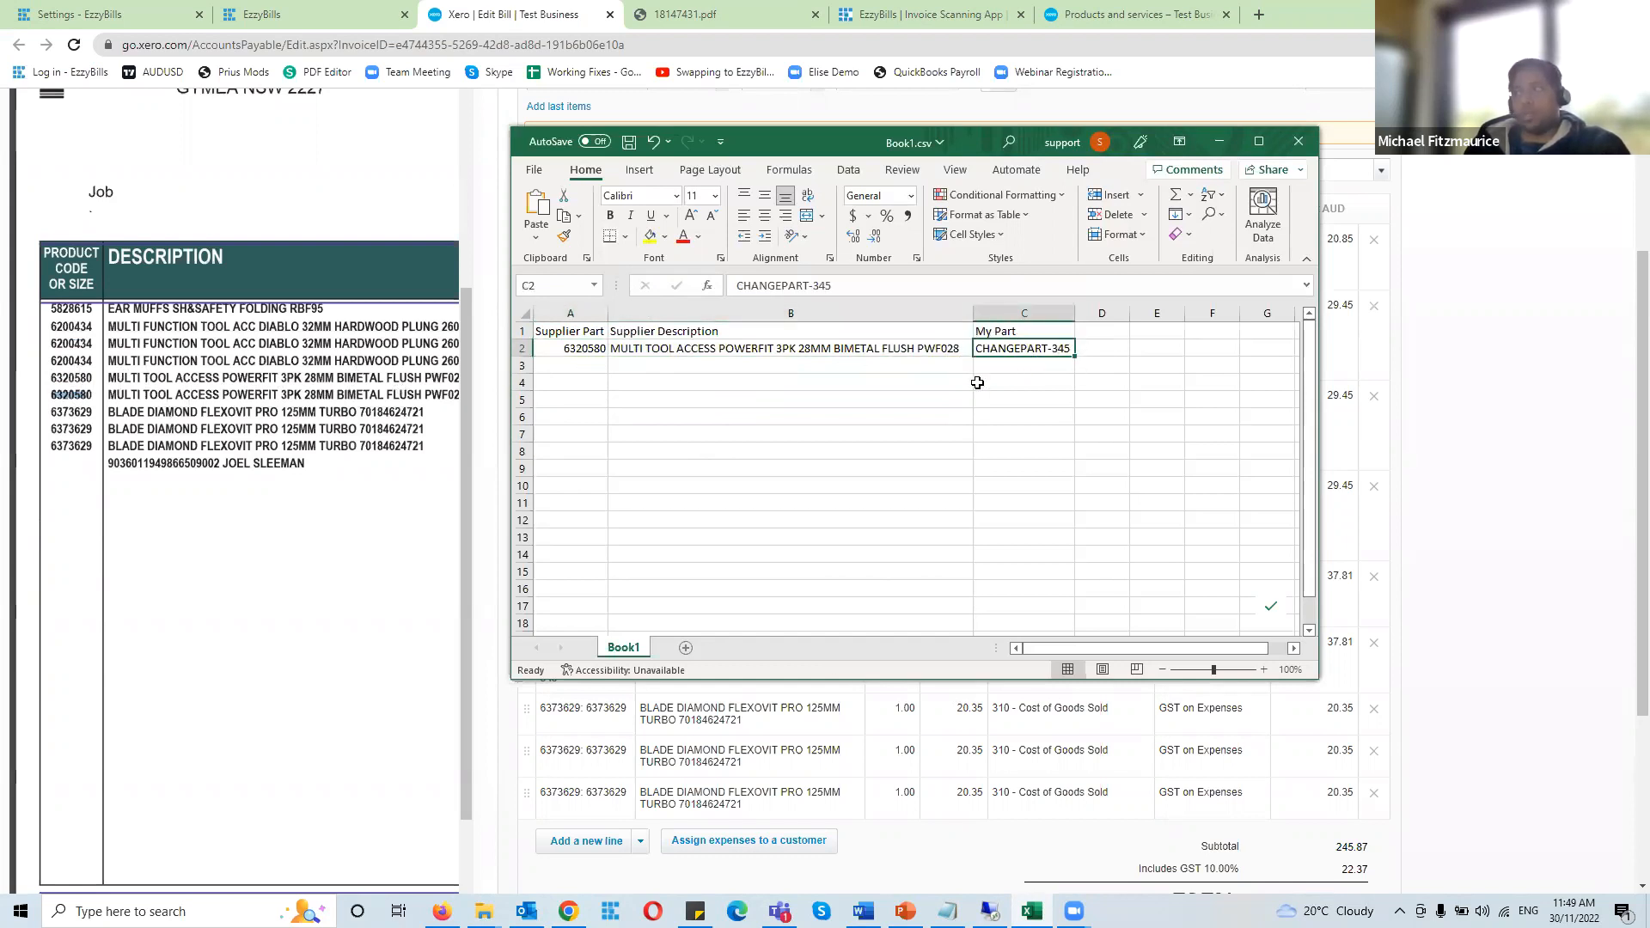
left_click(1215, 143)
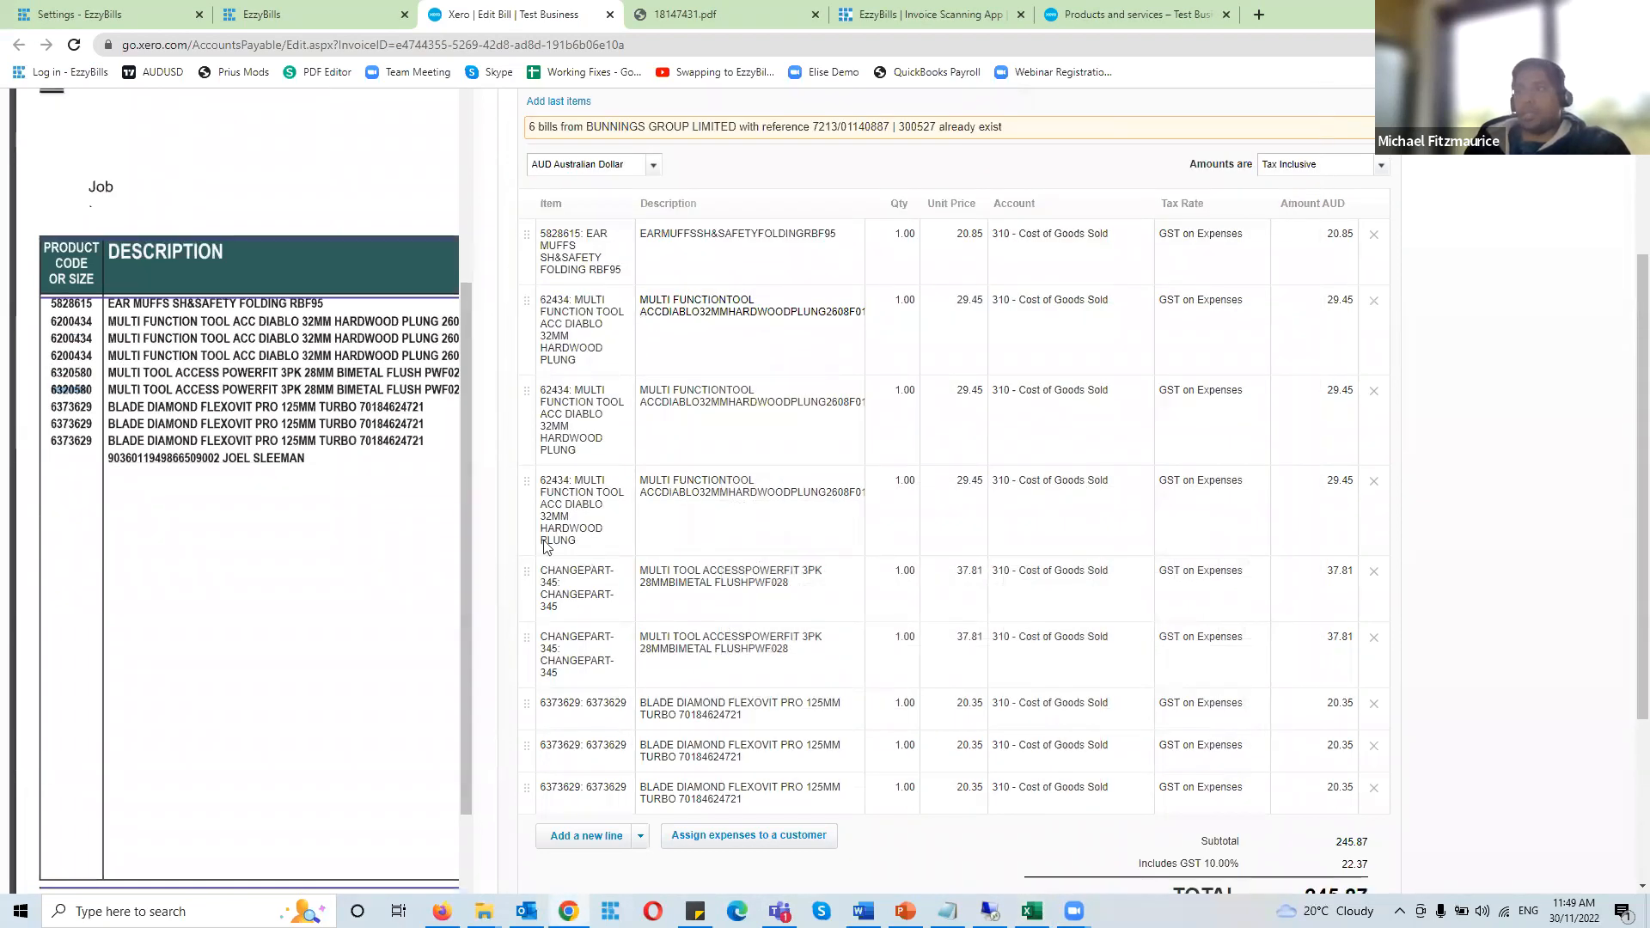
Look for the Blade Diamond Flexovit code 6373629 in Xero's products and services list, and reload the list
scroll(627, 559, "down", 2)
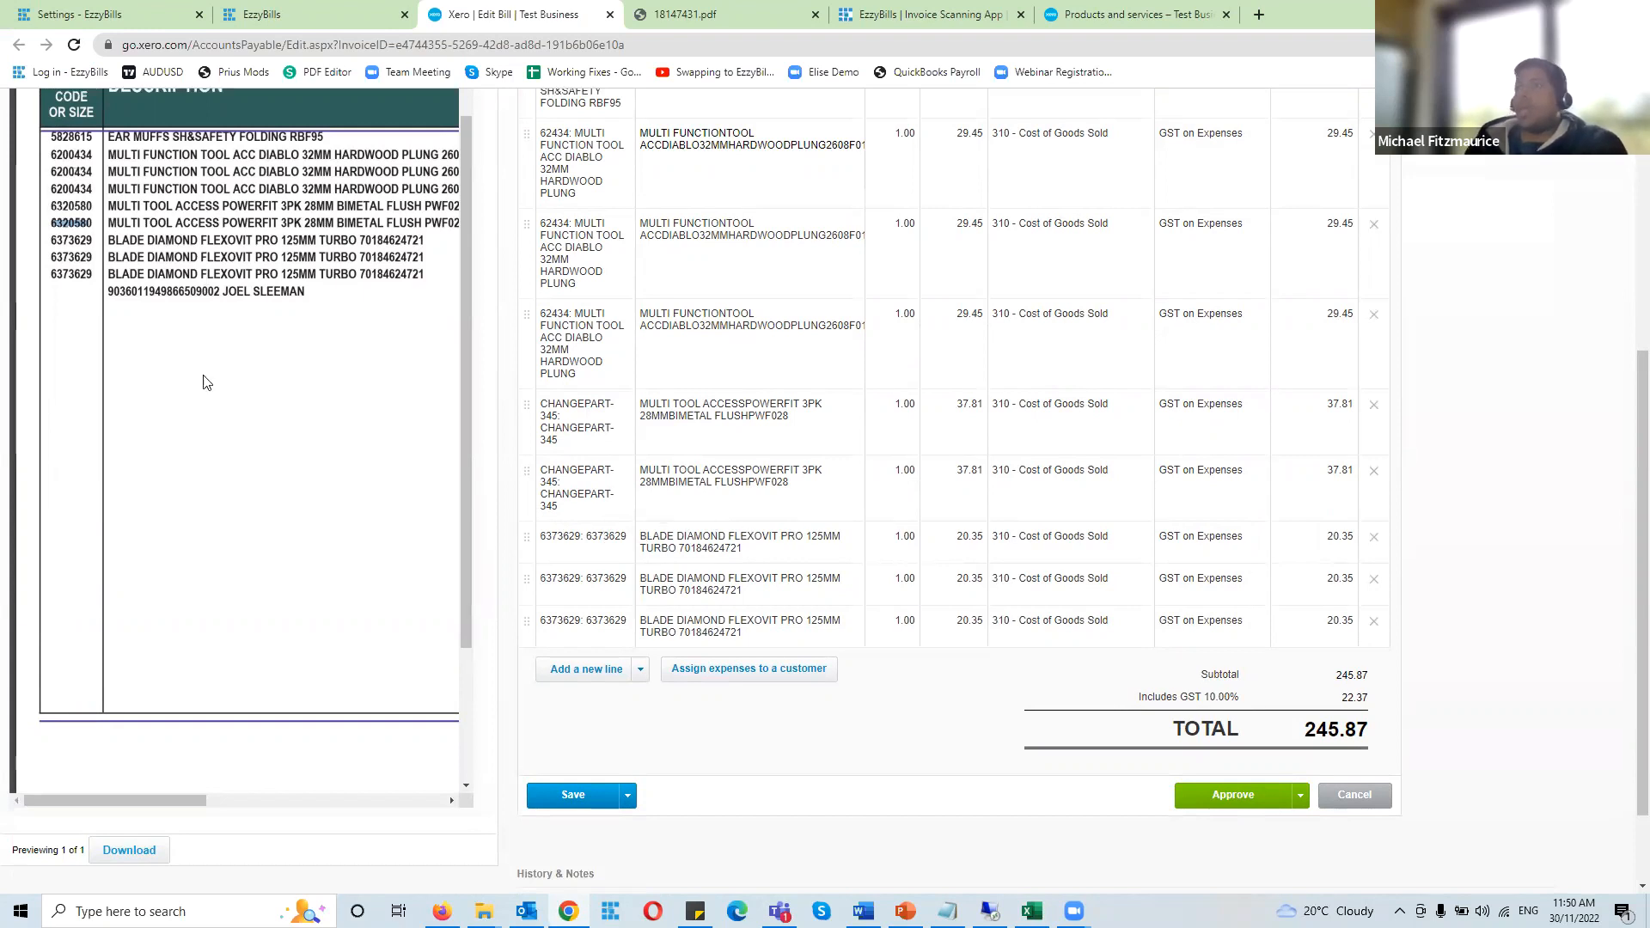
double_click(76, 241)
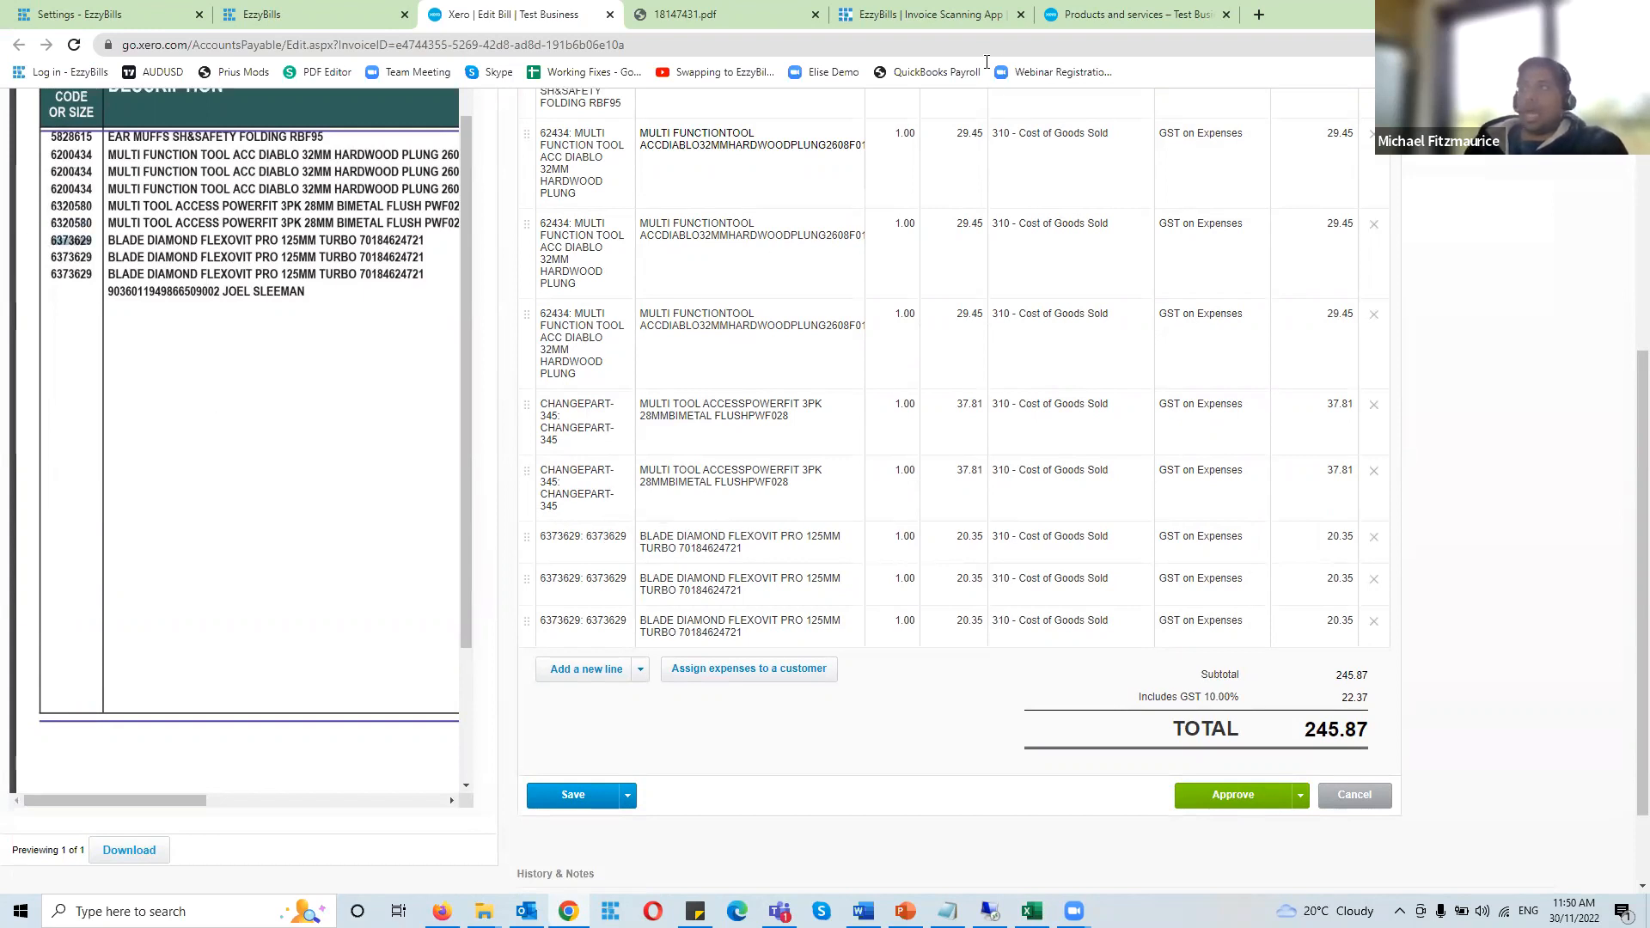
left_click(1117, 14)
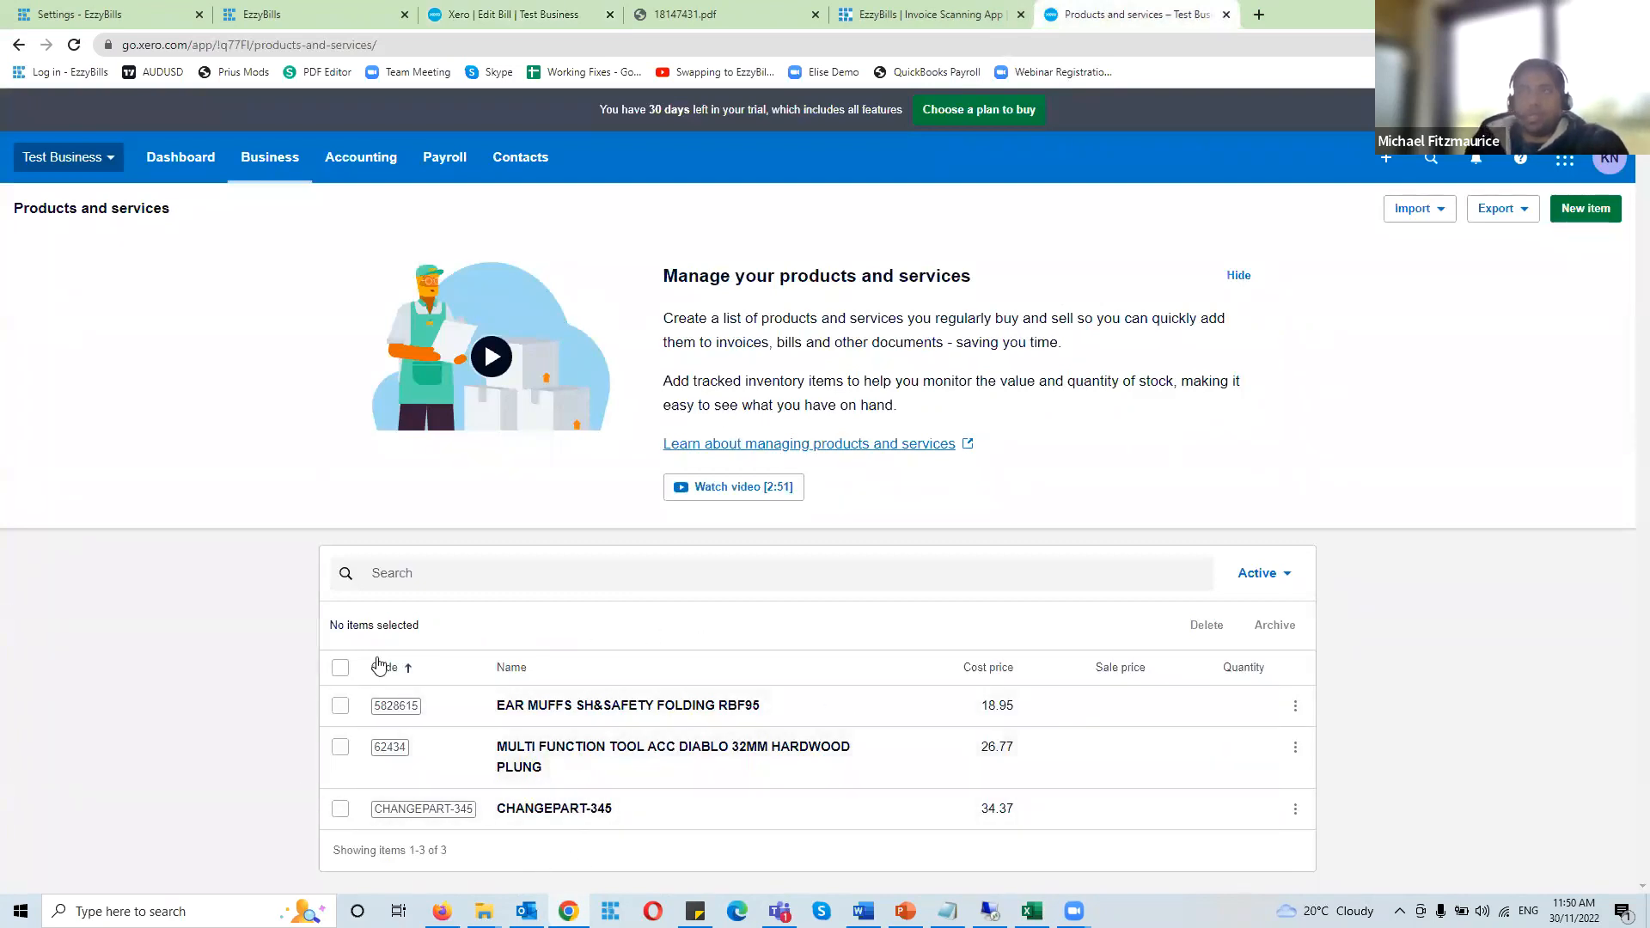
left_click(365, 13)
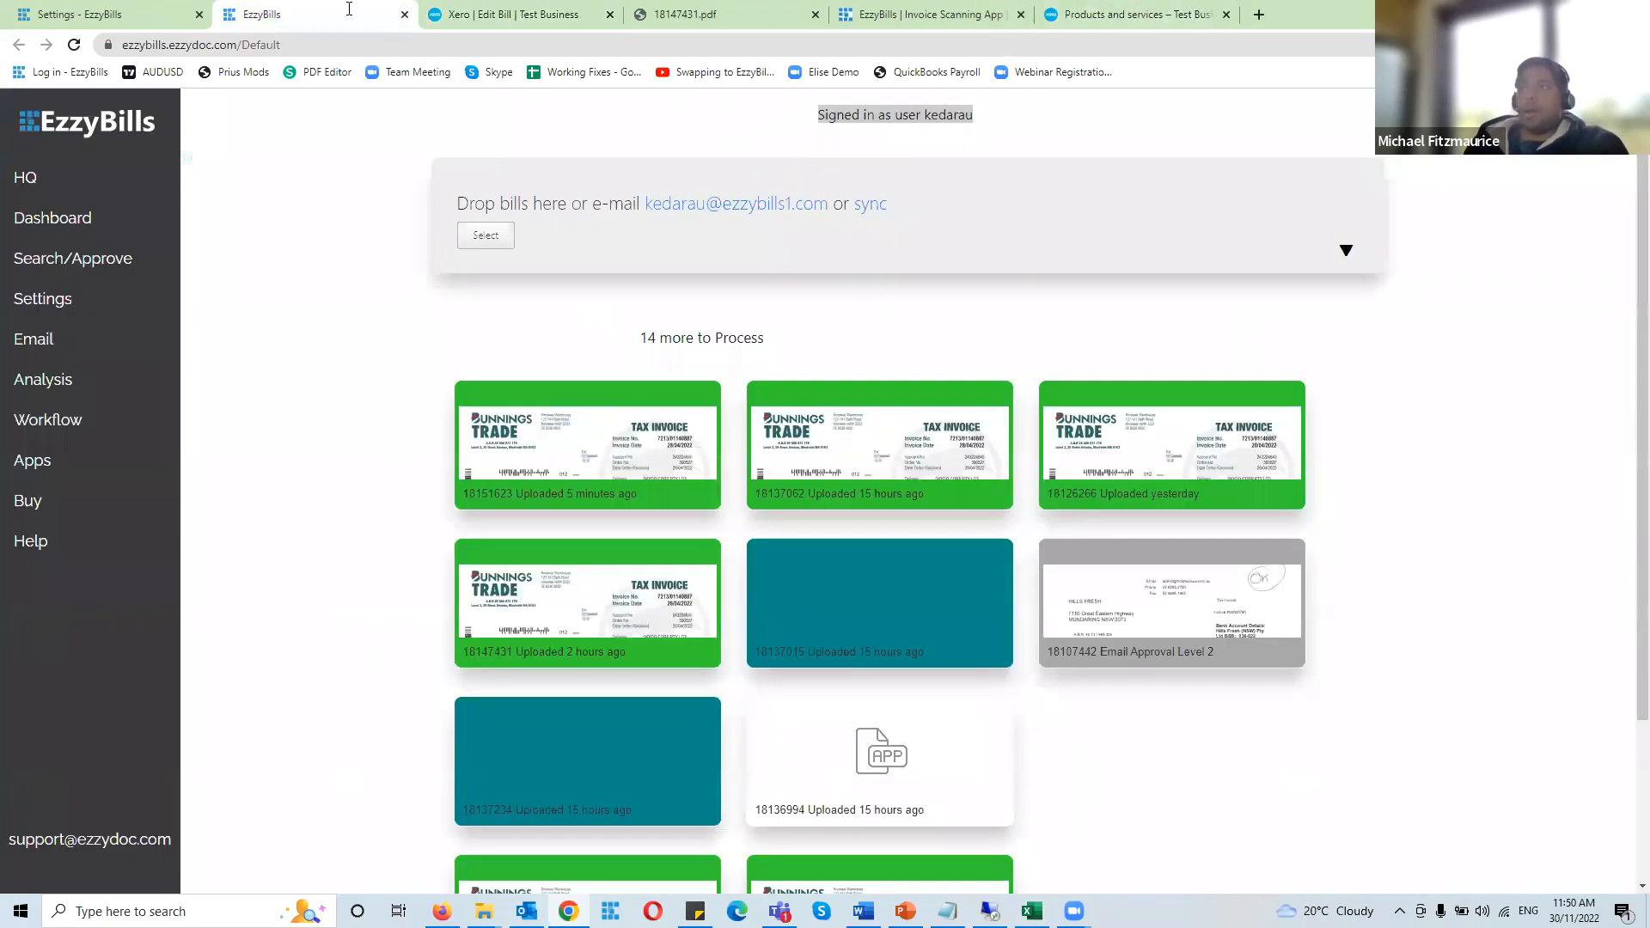
left_click(506, 8)
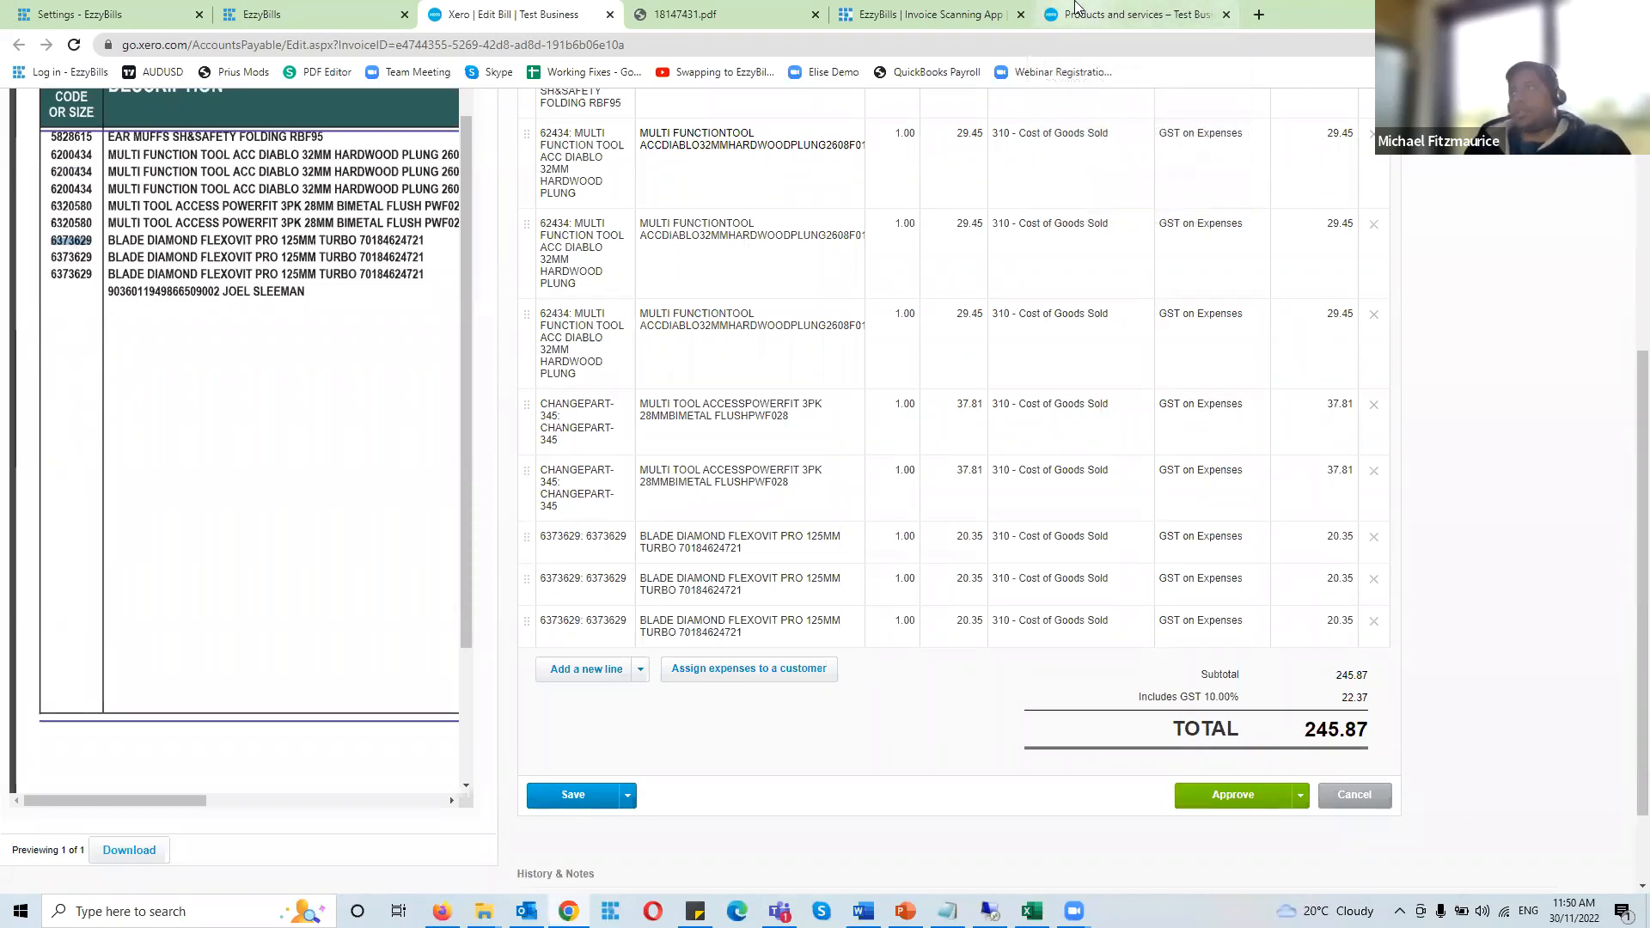
left_click(1126, 15)
left_click(73, 44)
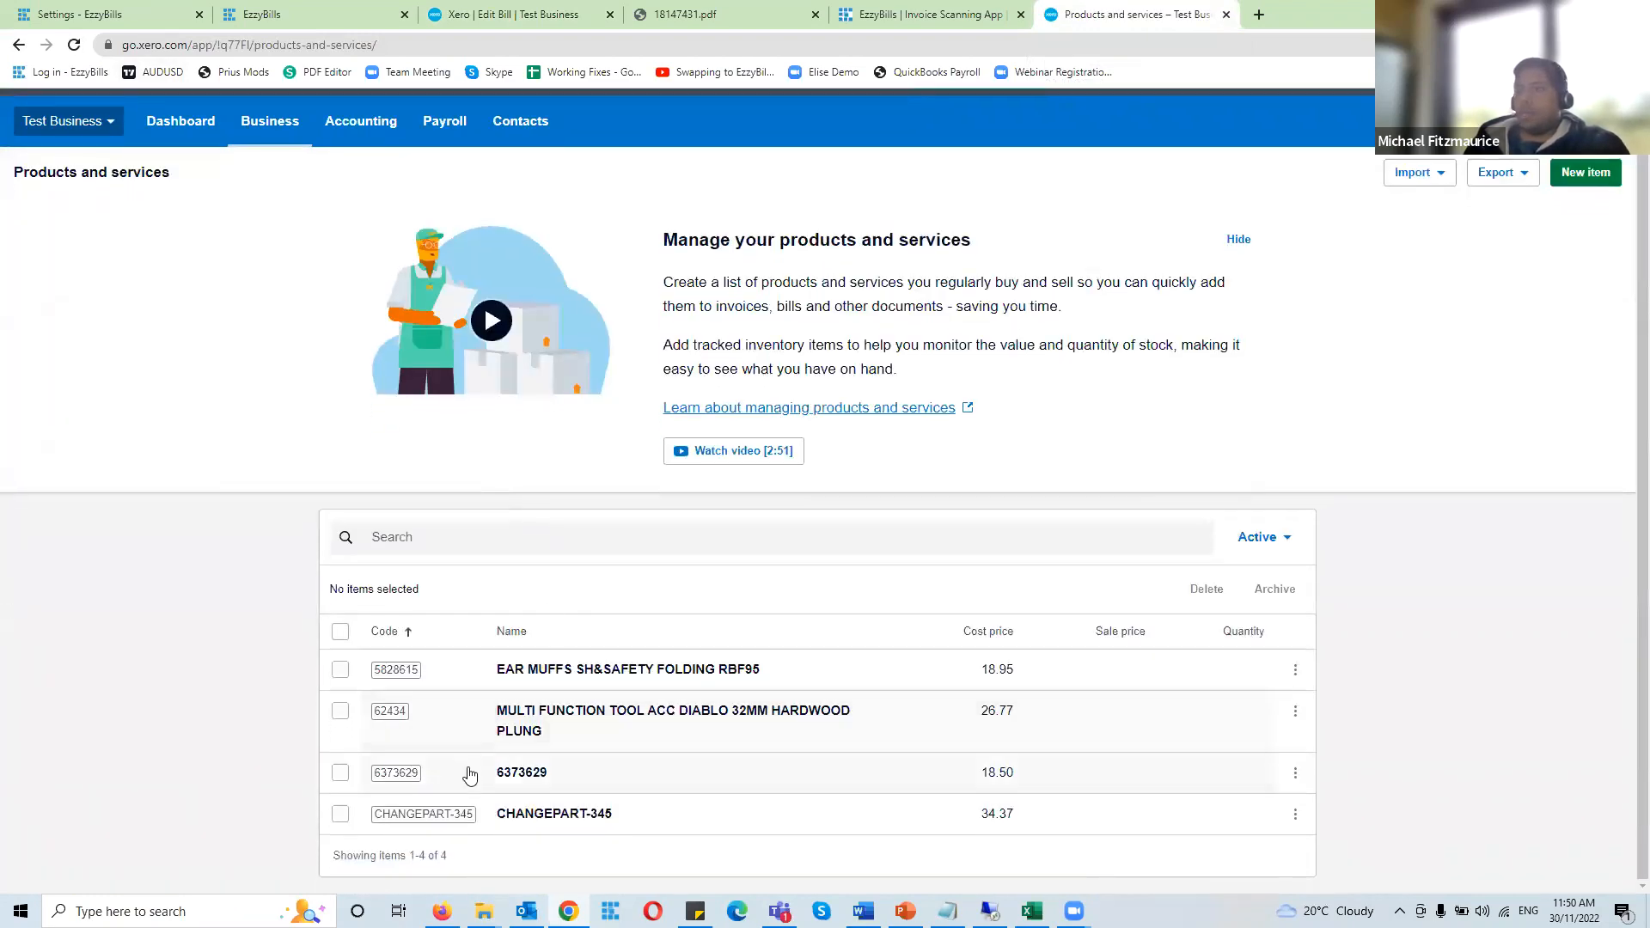
Open item 6373629 and review its purchase details and the creation entry in its history and notes
left_click(617, 777)
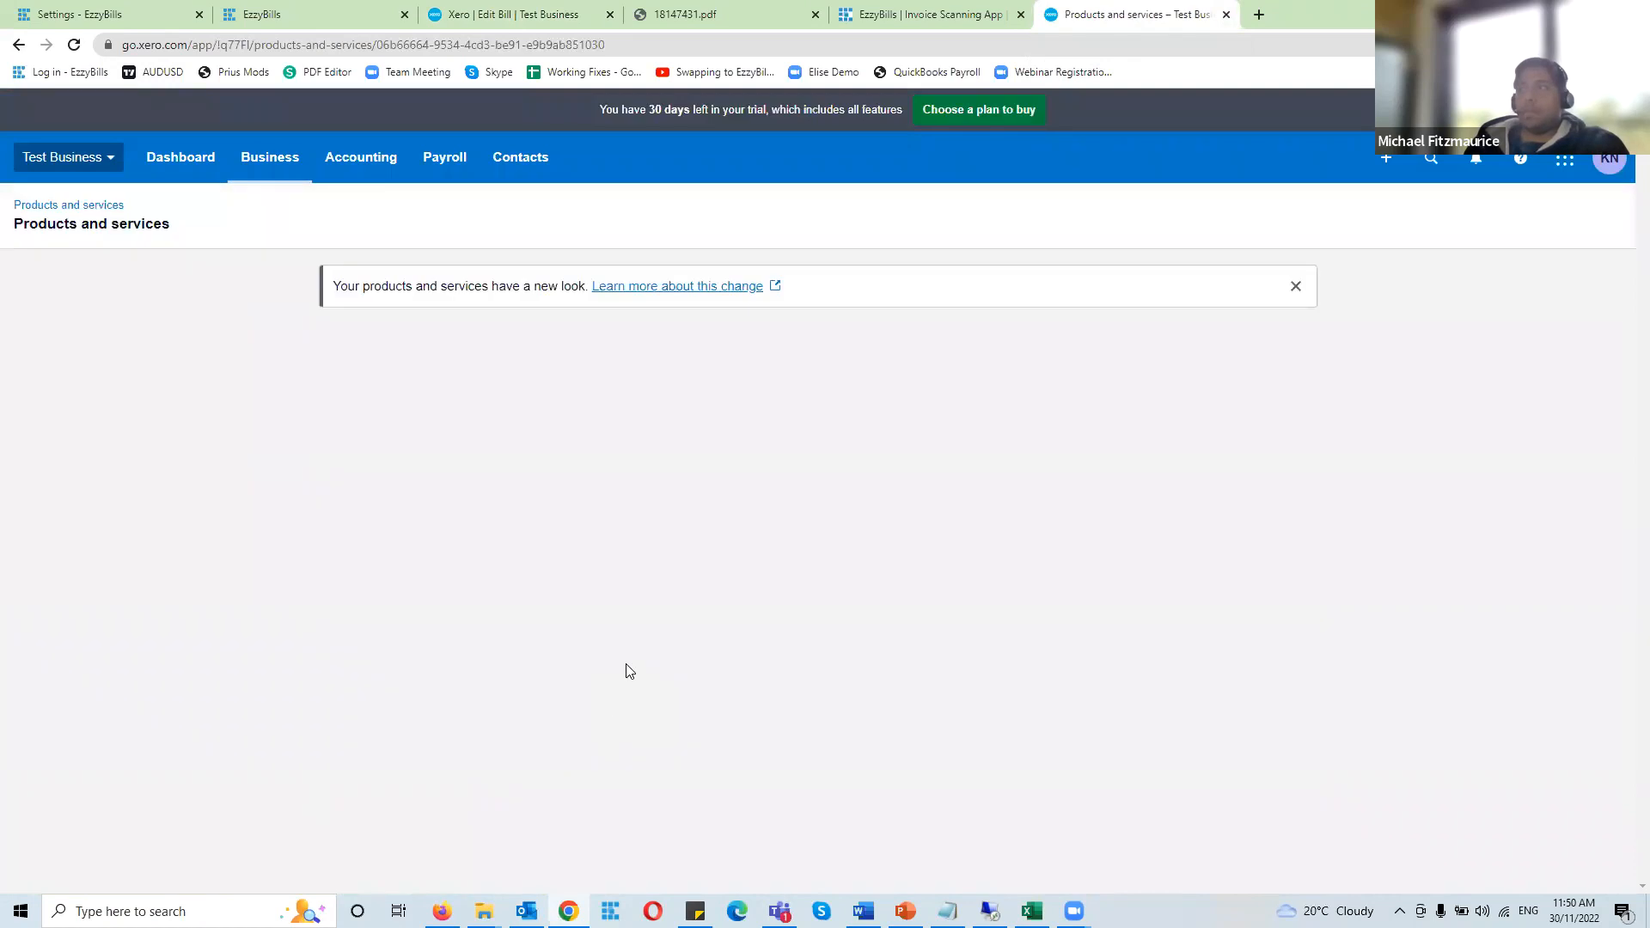
scroll(505, 865, "down", 1)
left_click(505, 865)
scroll(680, 683, "down", 1)
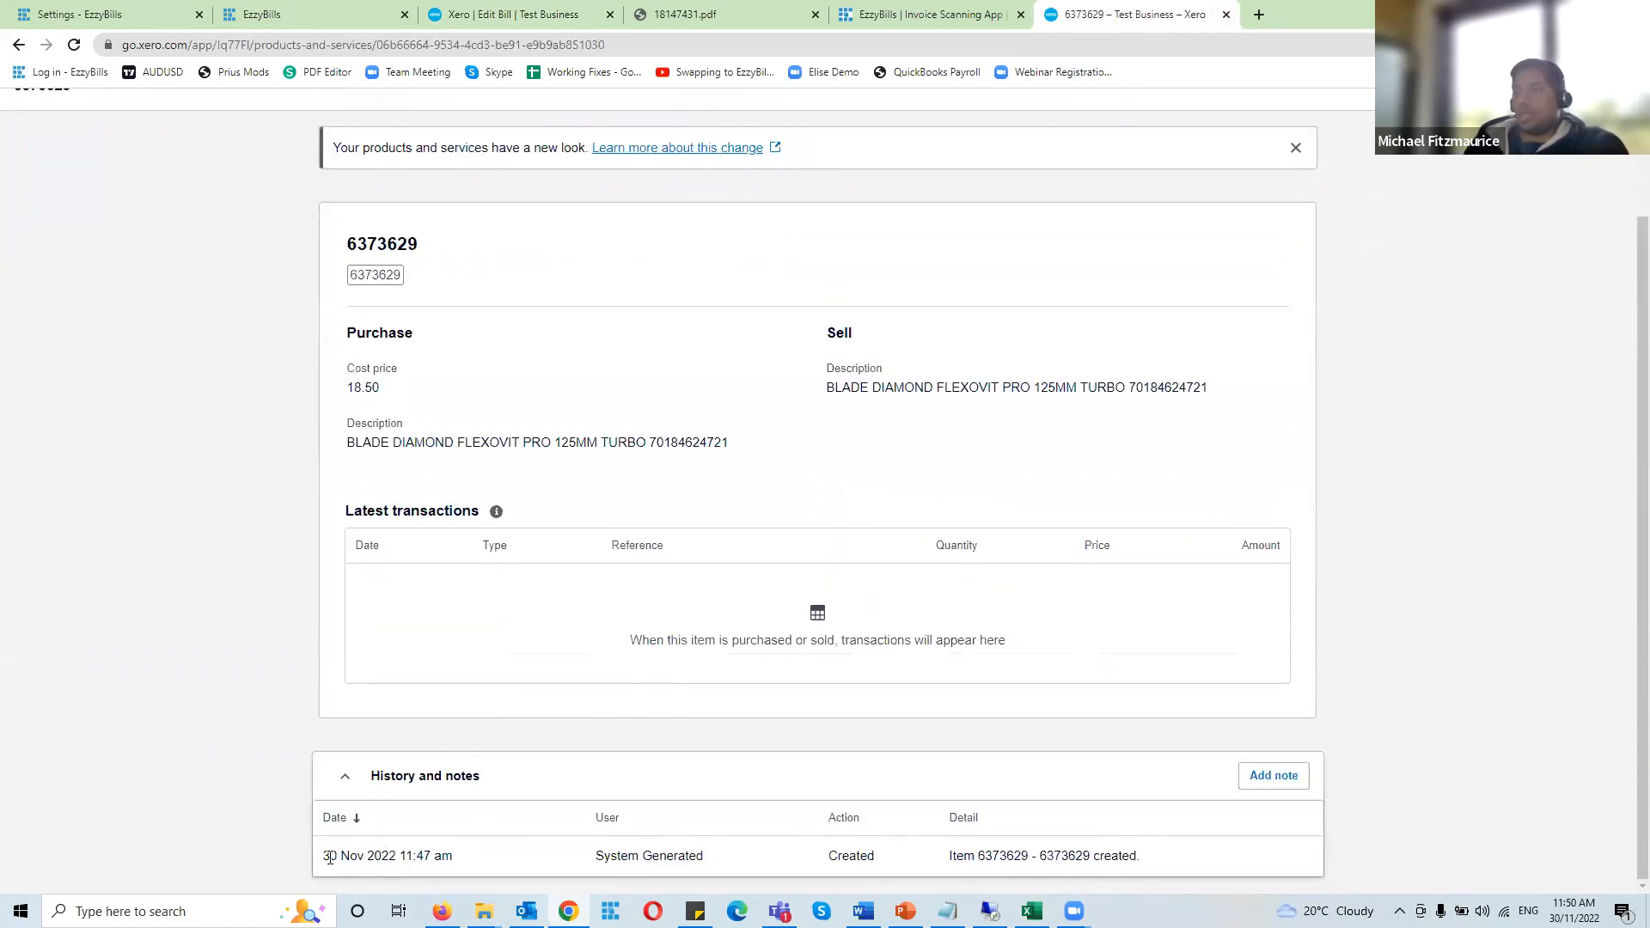
left_click_drag(329, 857, 481, 854)
left_click(651, 863)
scroll(822, 346, "up", 3)
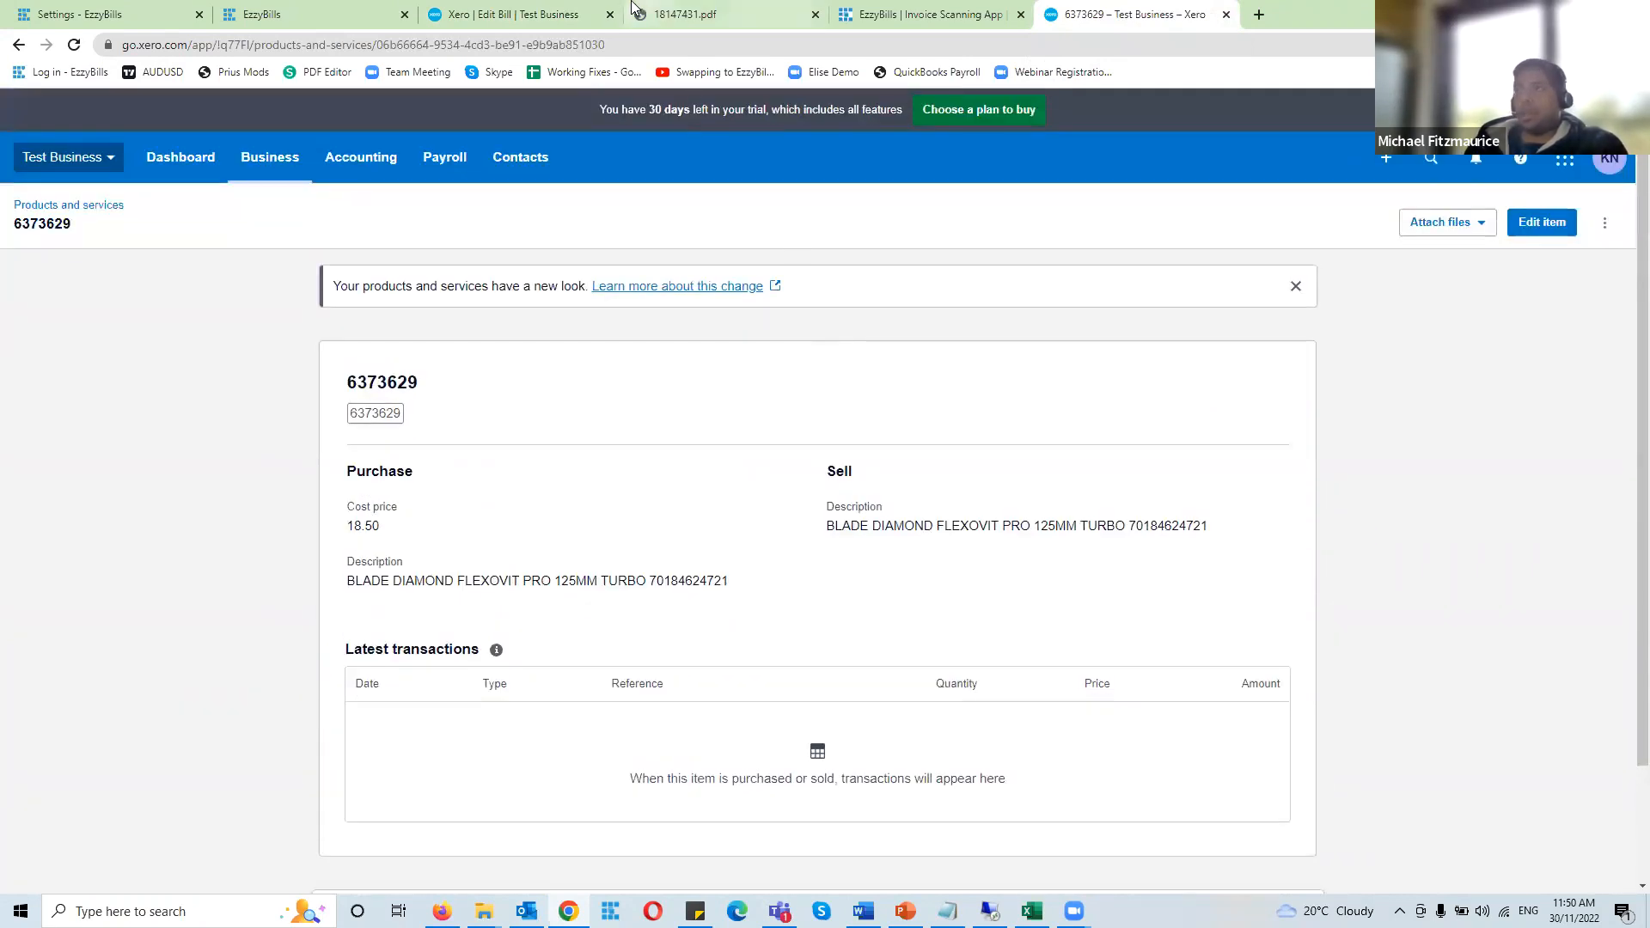
Return to the Bunnings bill and compare the Blade Diamond Flexovit lines on the invoice with the bill's item lines
left_click(520, 12)
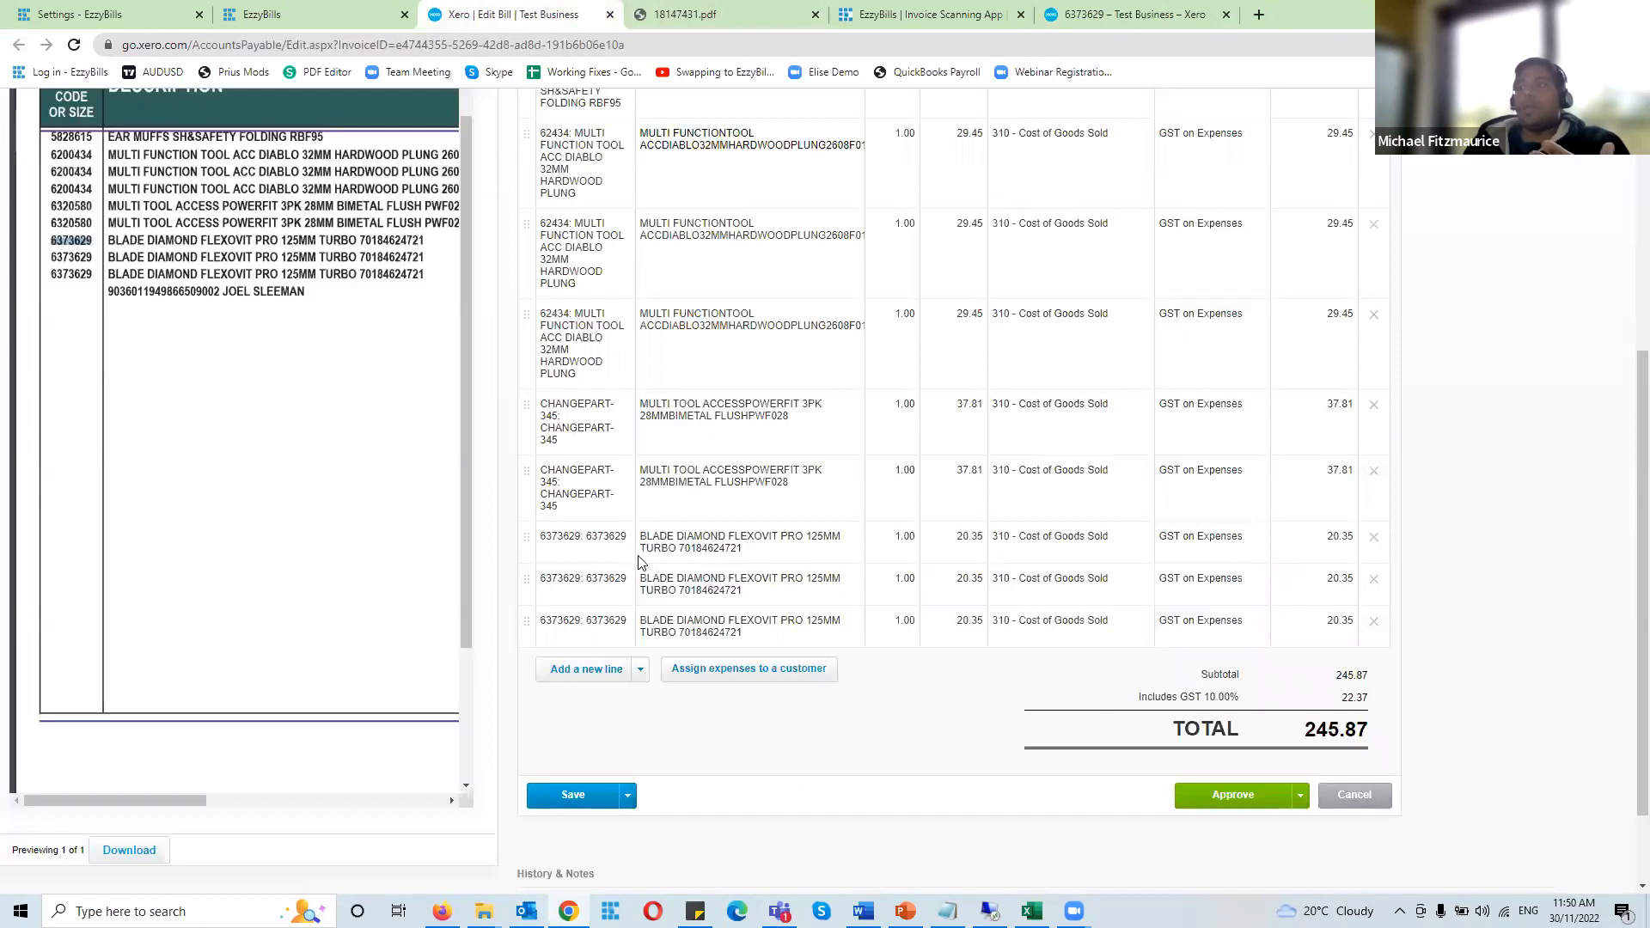
scroll(672, 603, "down", 1)
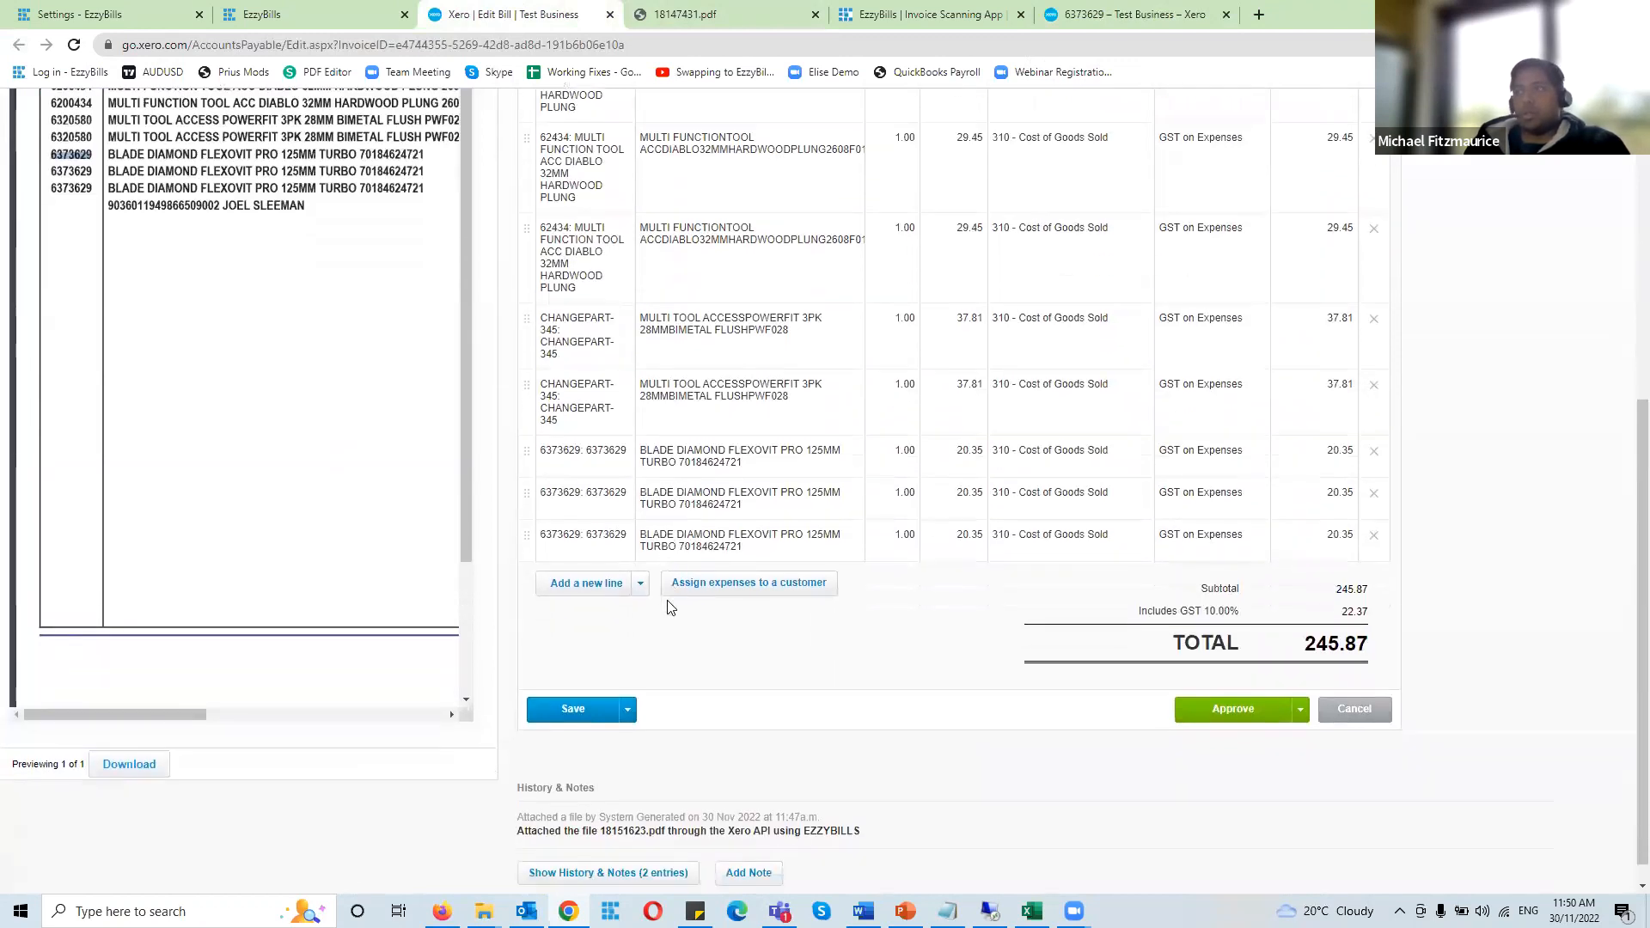
scroll(601, 765, "up", 4)
scroll(601, 776, "down", 2)
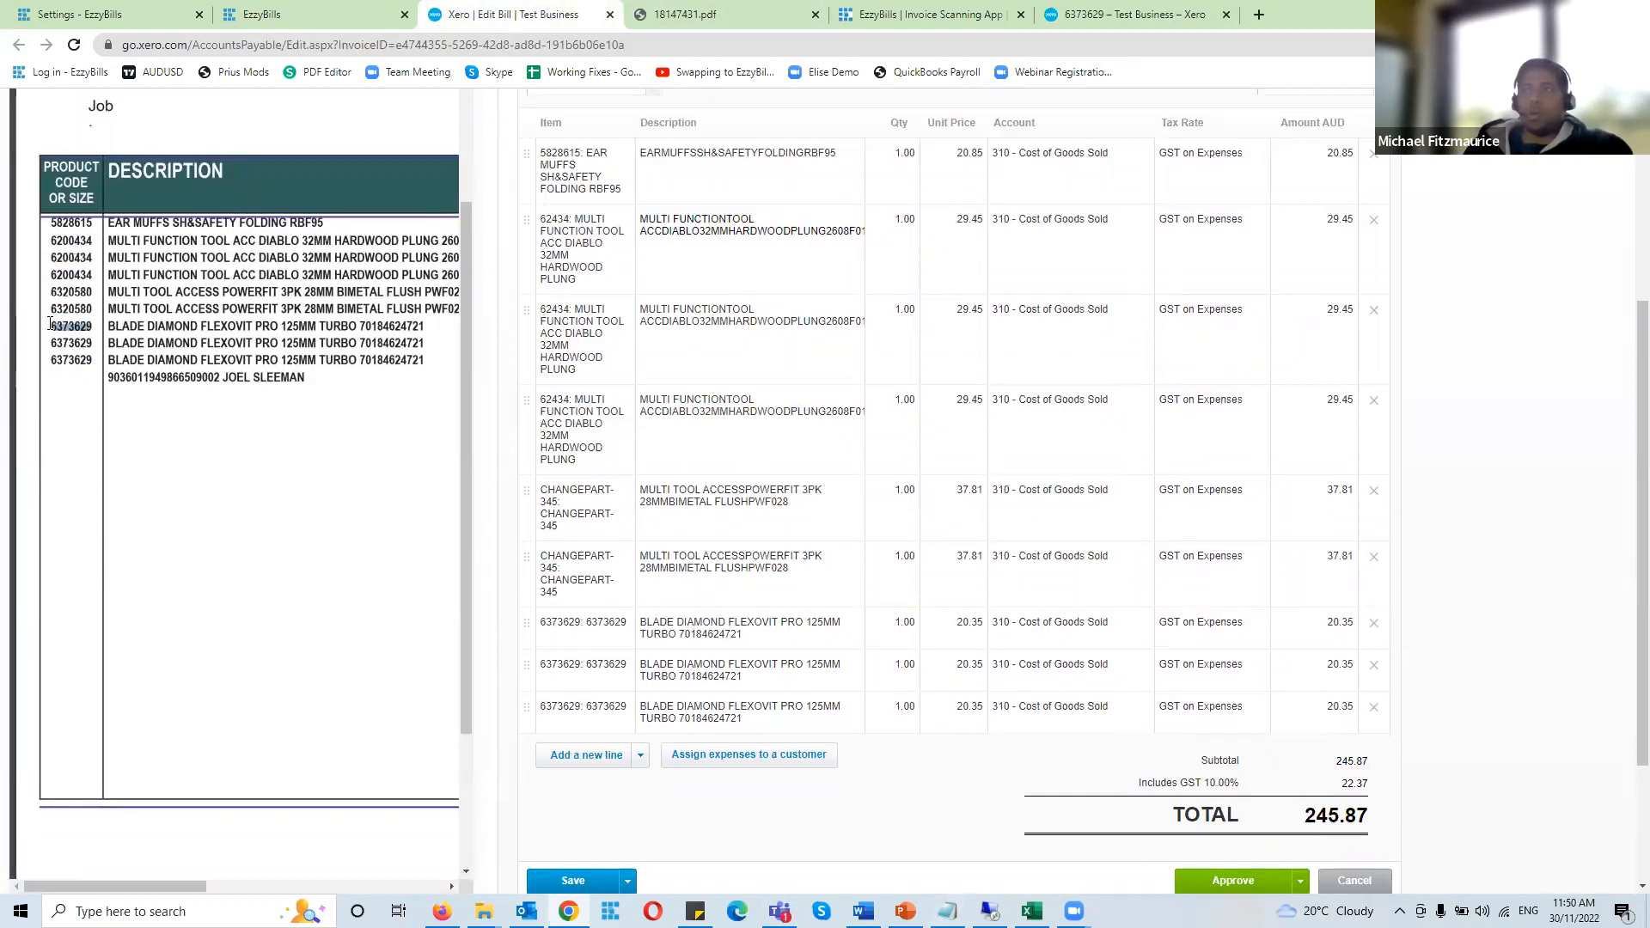
left_click_drag(161, 326, 371, 327)
left_click(373, 363)
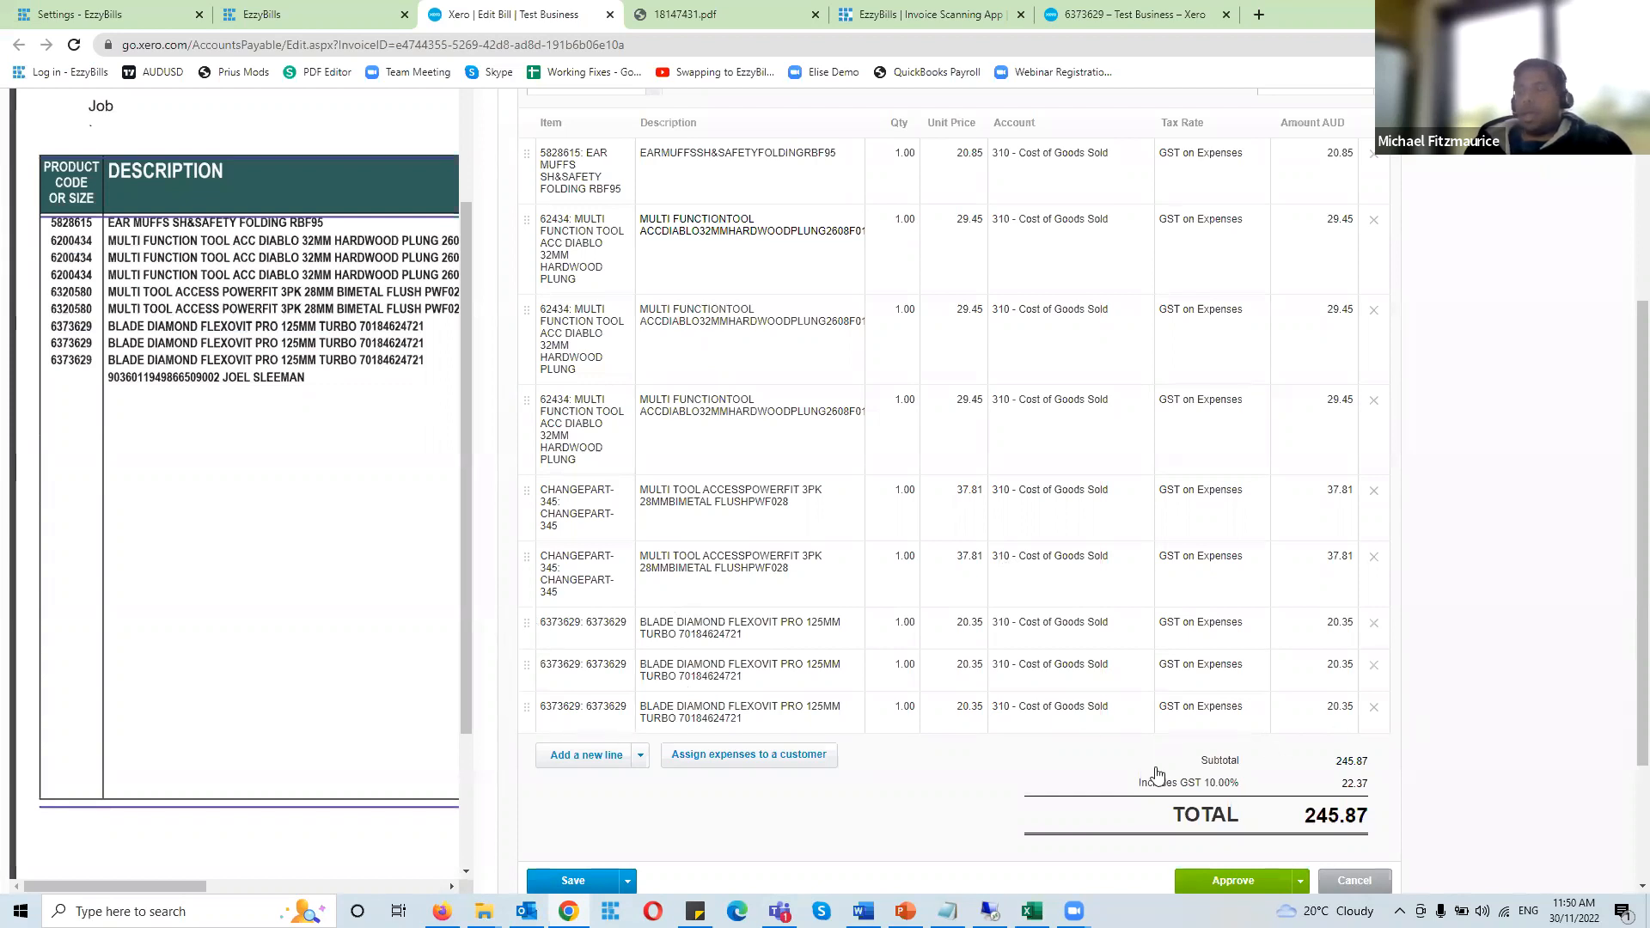
Review the exported Bunnings bill's header, item lines and totals down to its history and notes
scroll(1156, 774, "up", 5)
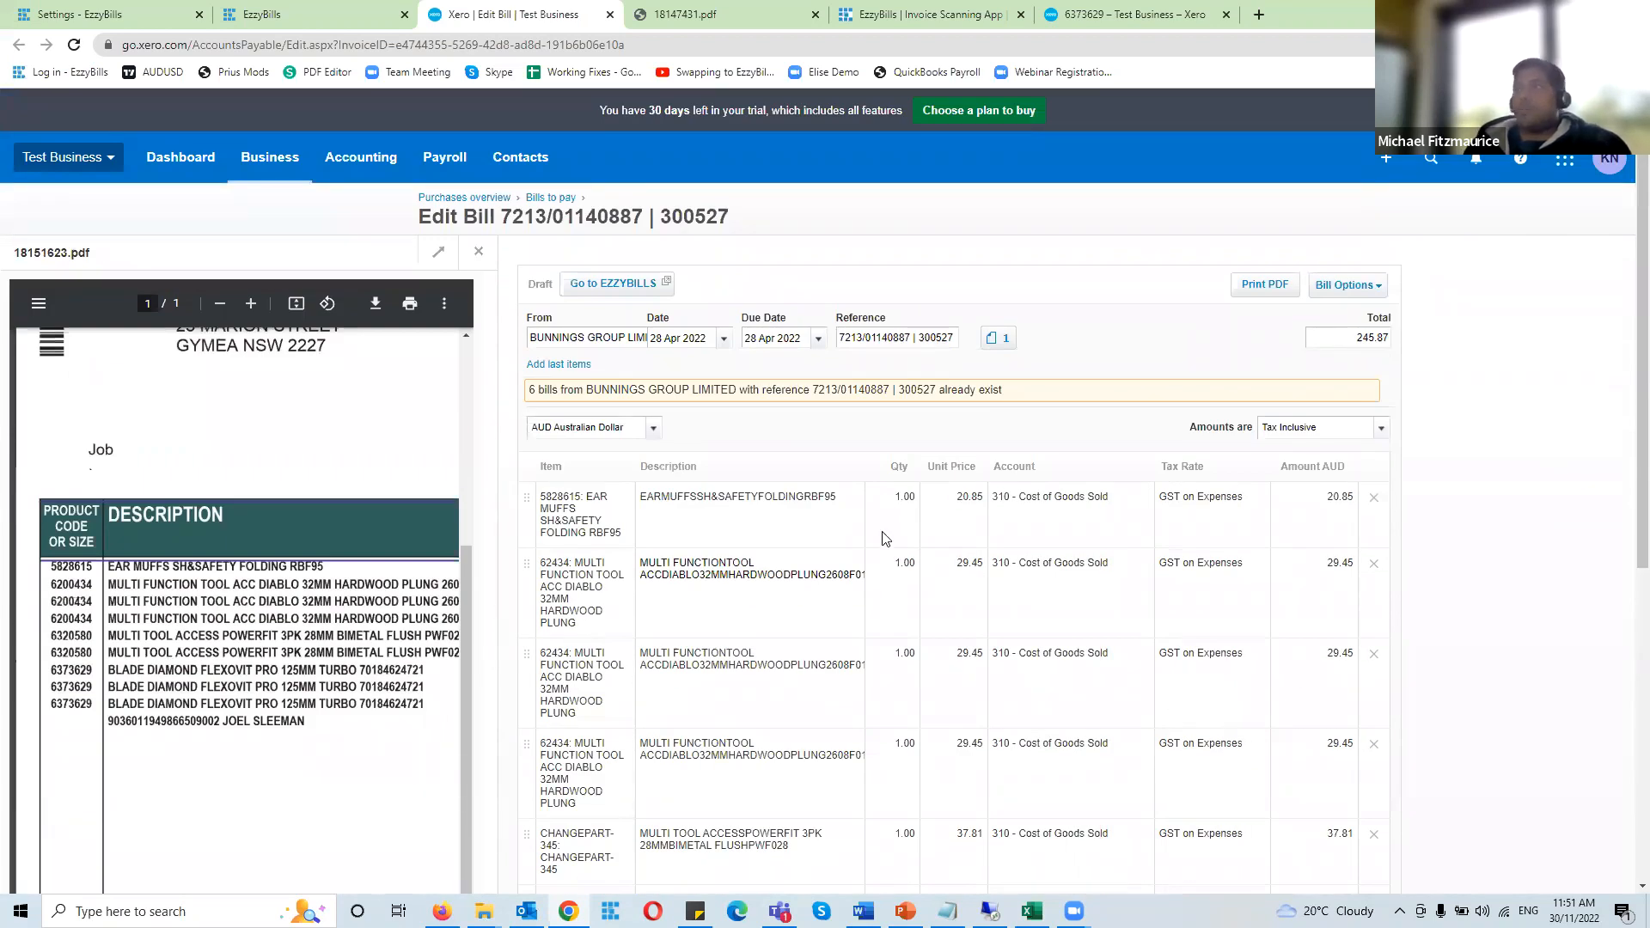
scroll(715, 545, "down", 7)
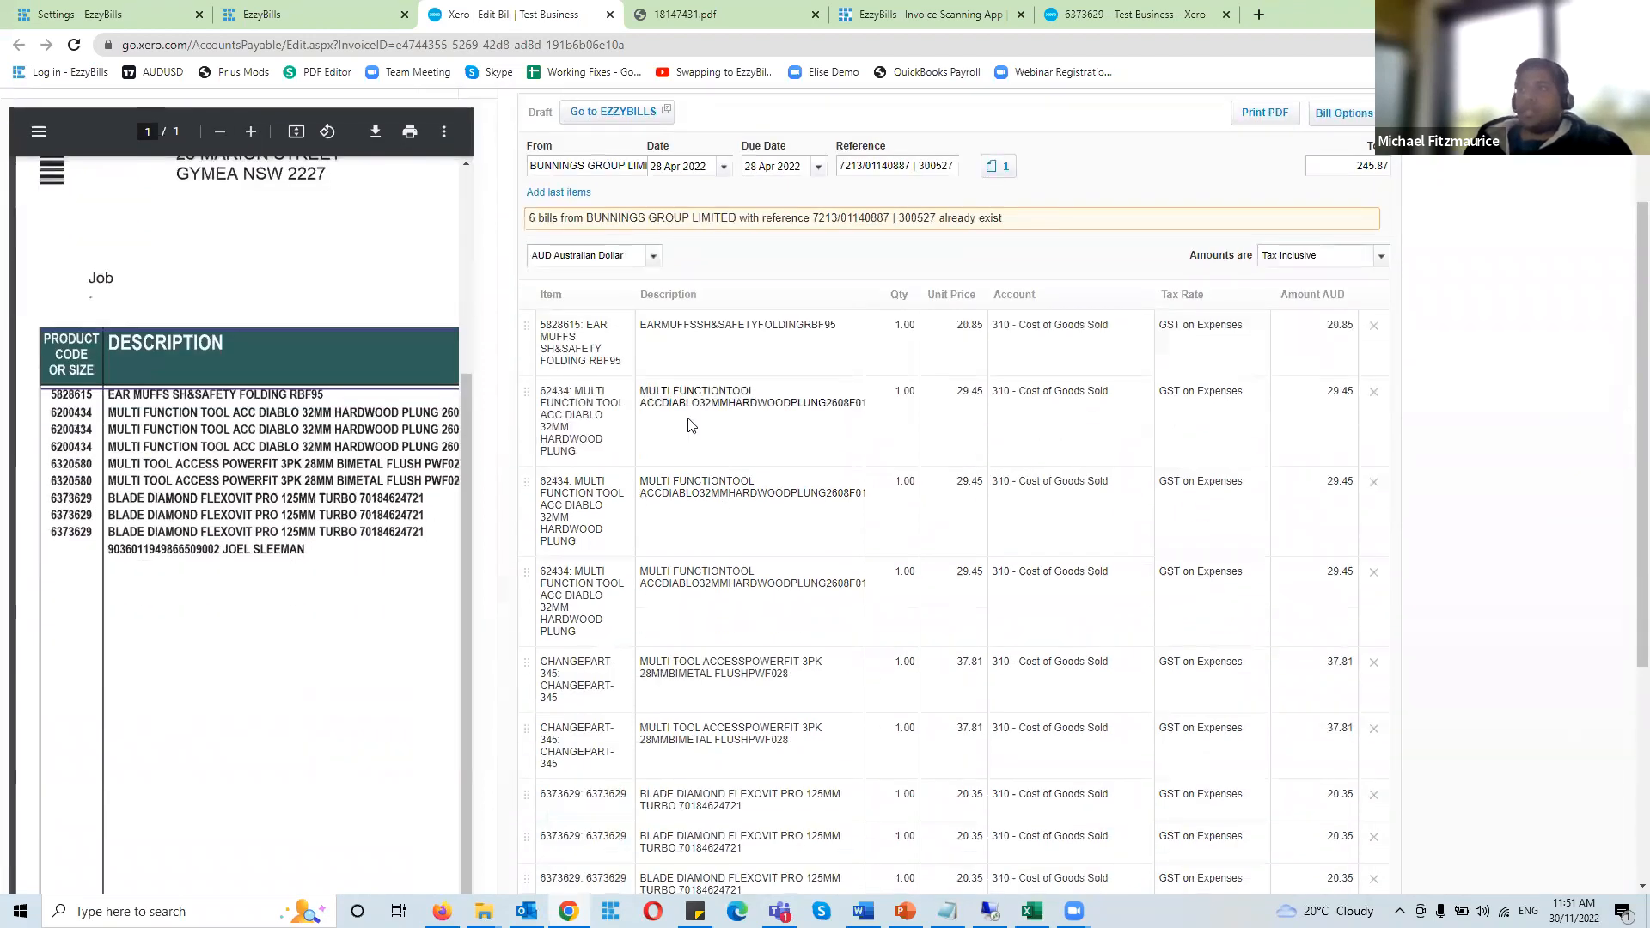
left_click(1244, 710)
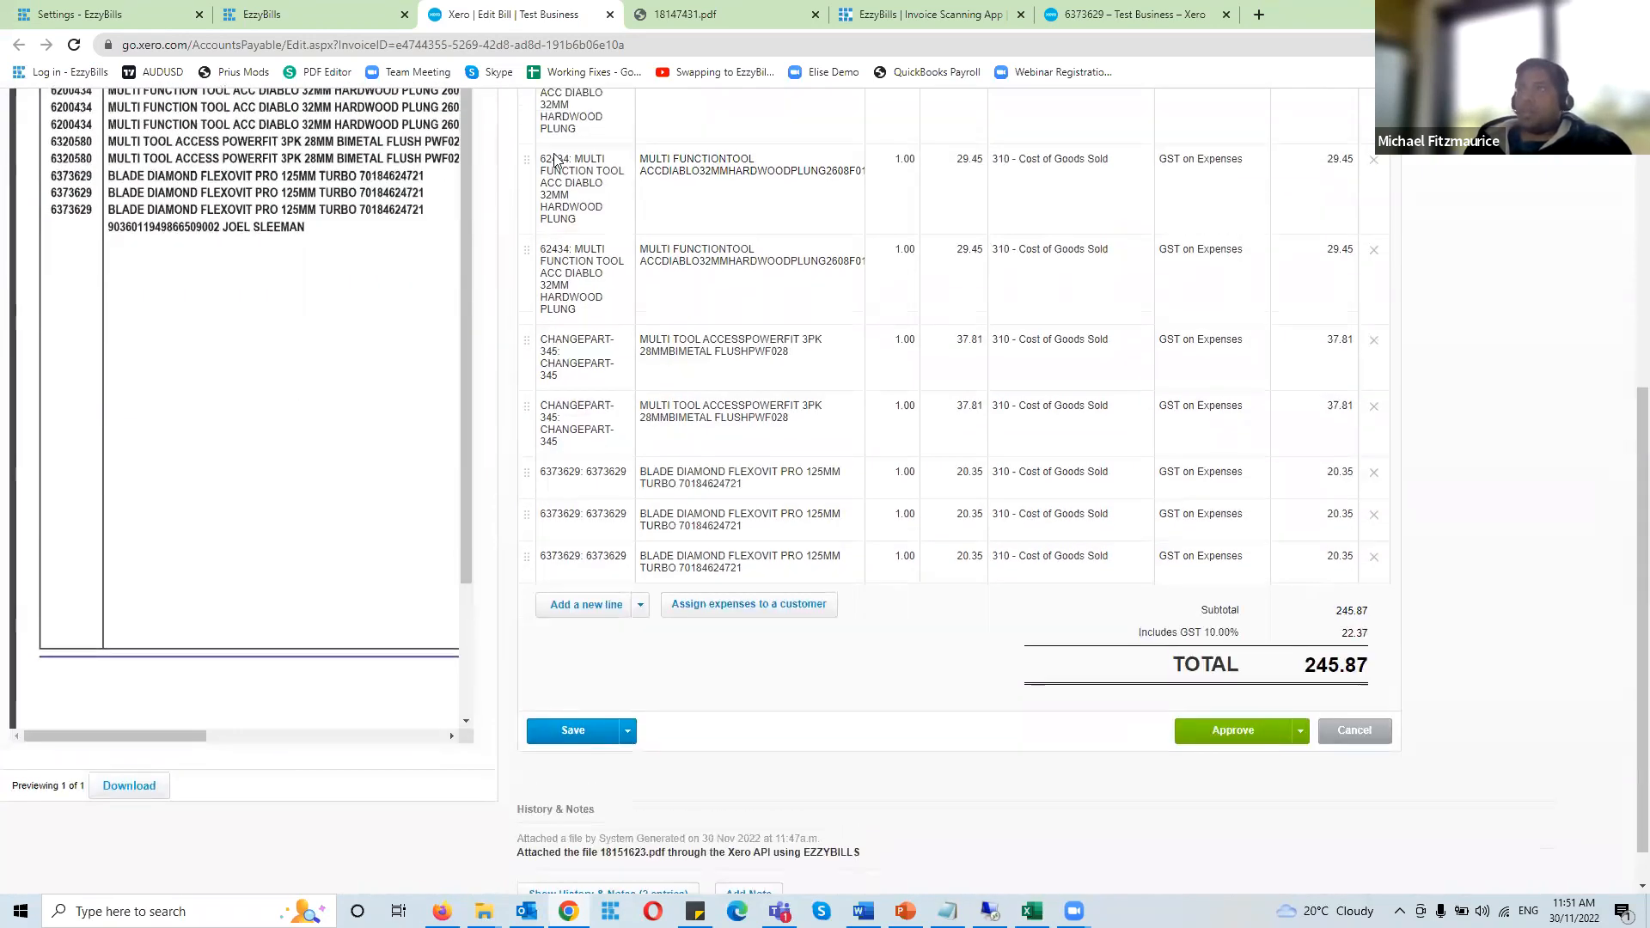
Switch to EzzyBills, check the Exported Status to XERO options in the account settings, and return to the dashboard
left_click(279, 17)
left_click(100, 308)
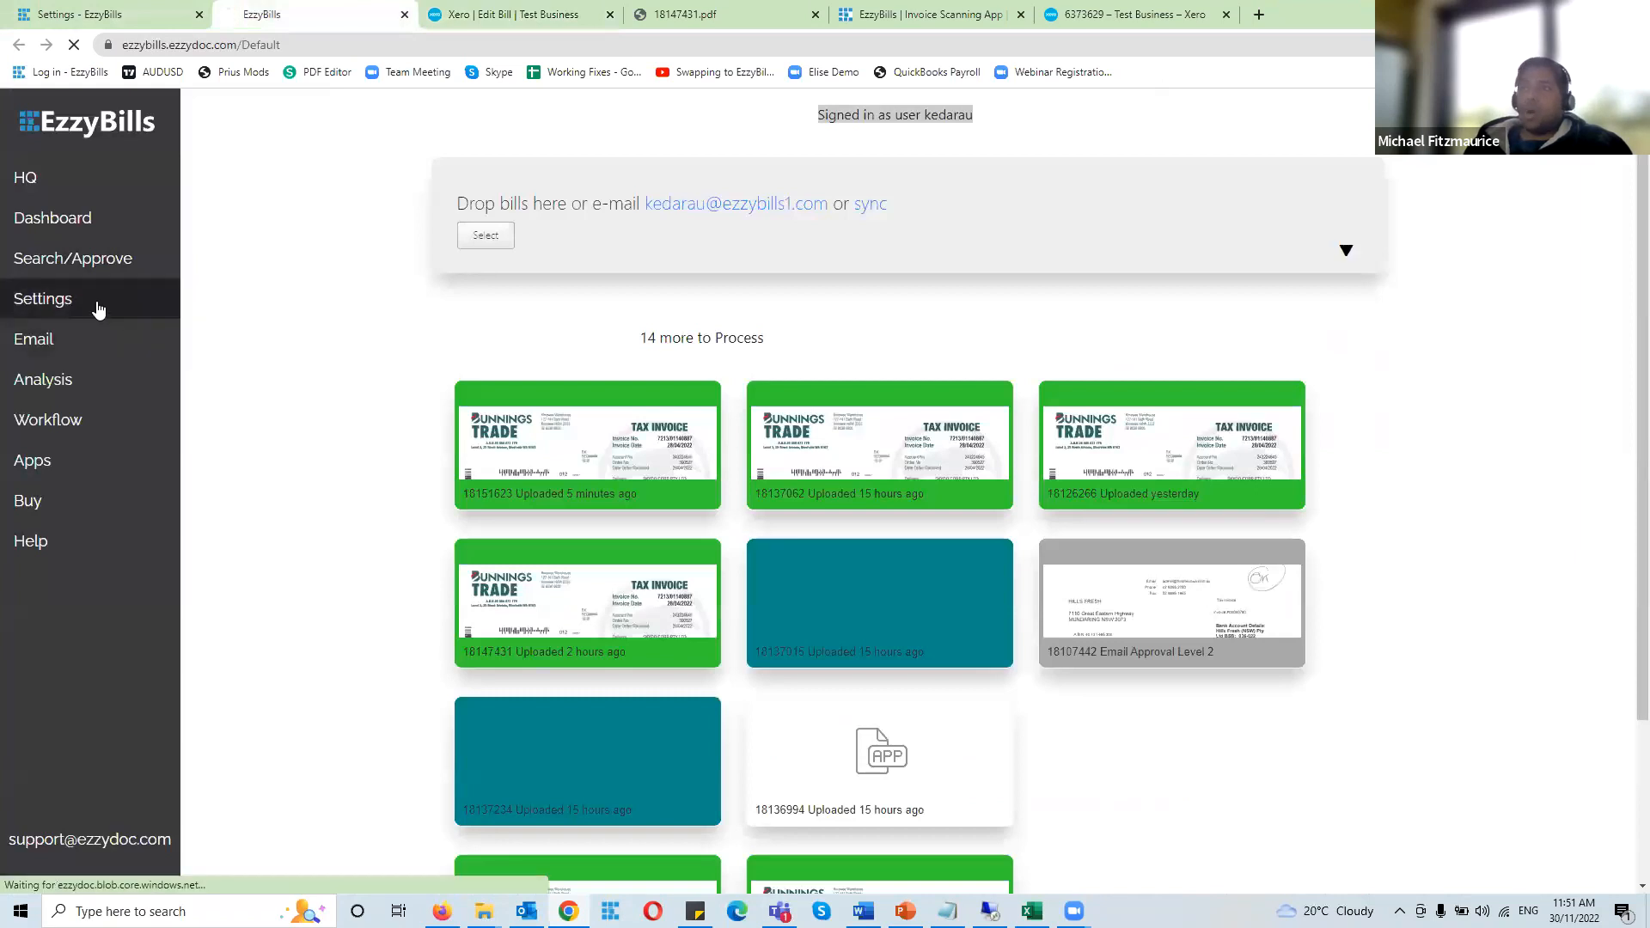
scroll(553, 375, "down", 10)
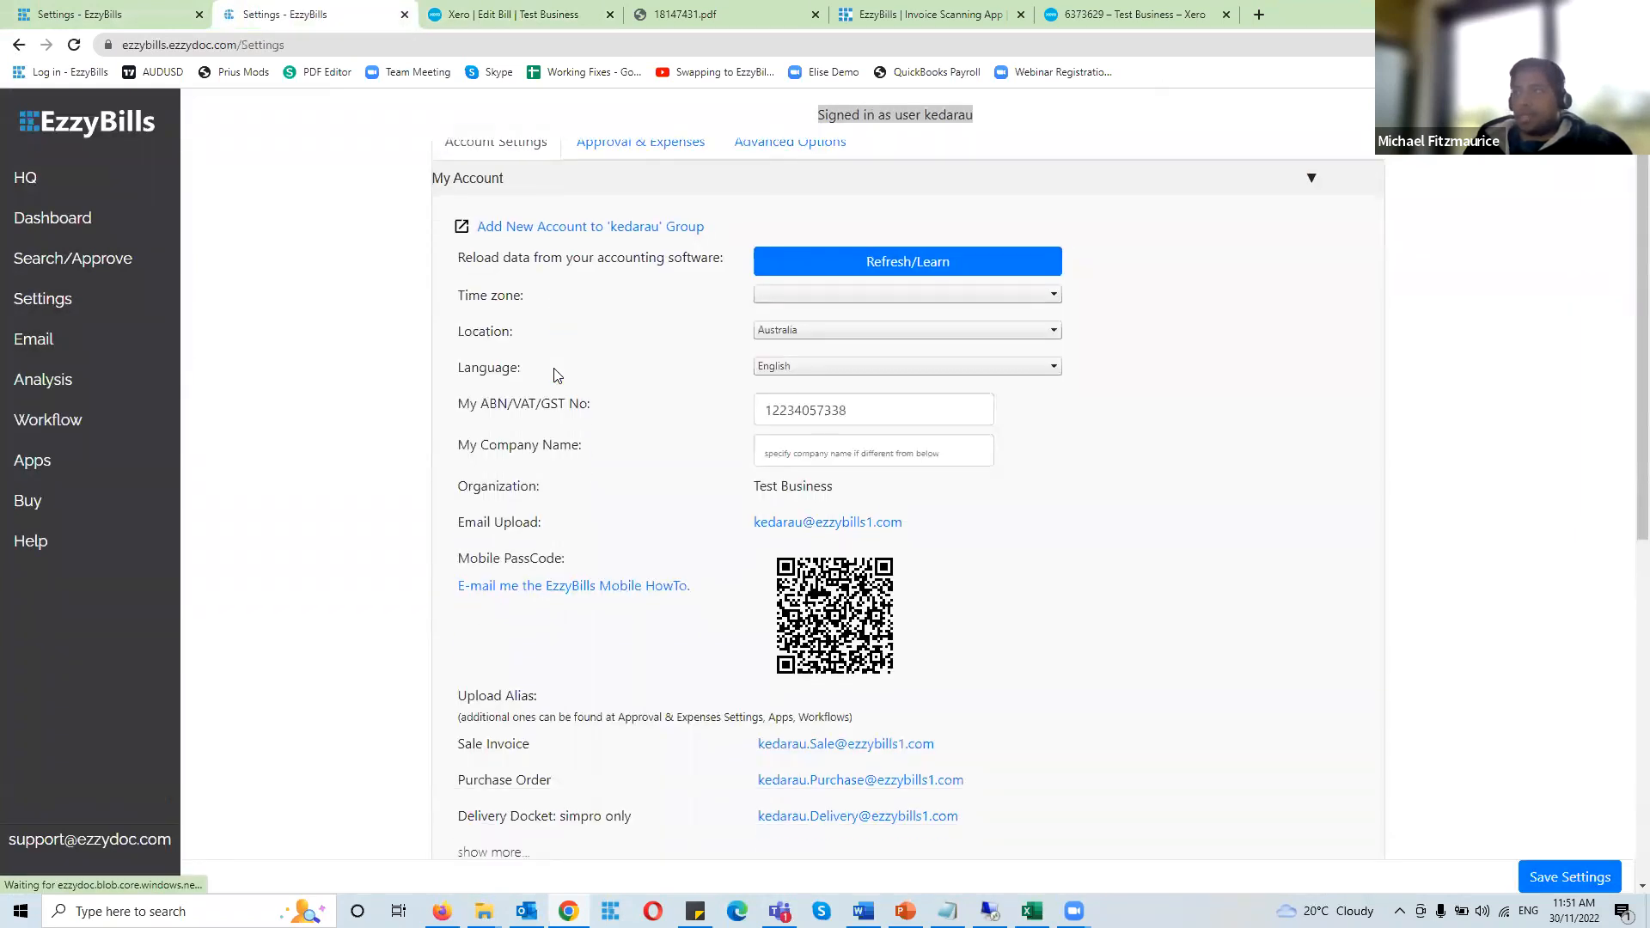
left_click(845, 747)
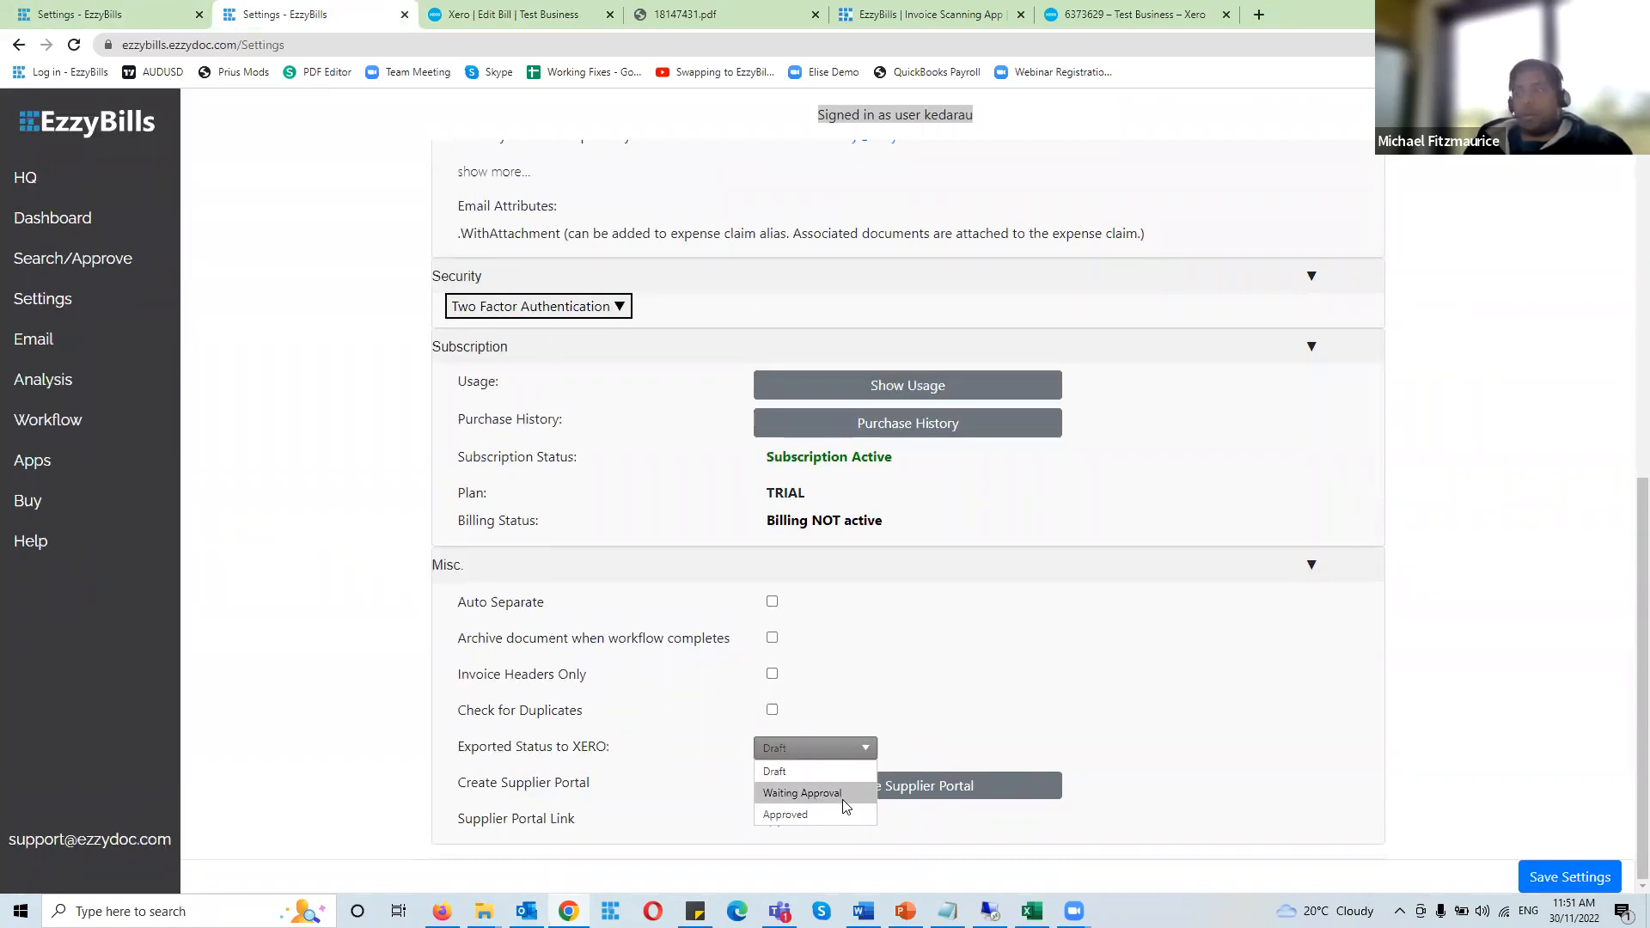
left_click(52, 217)
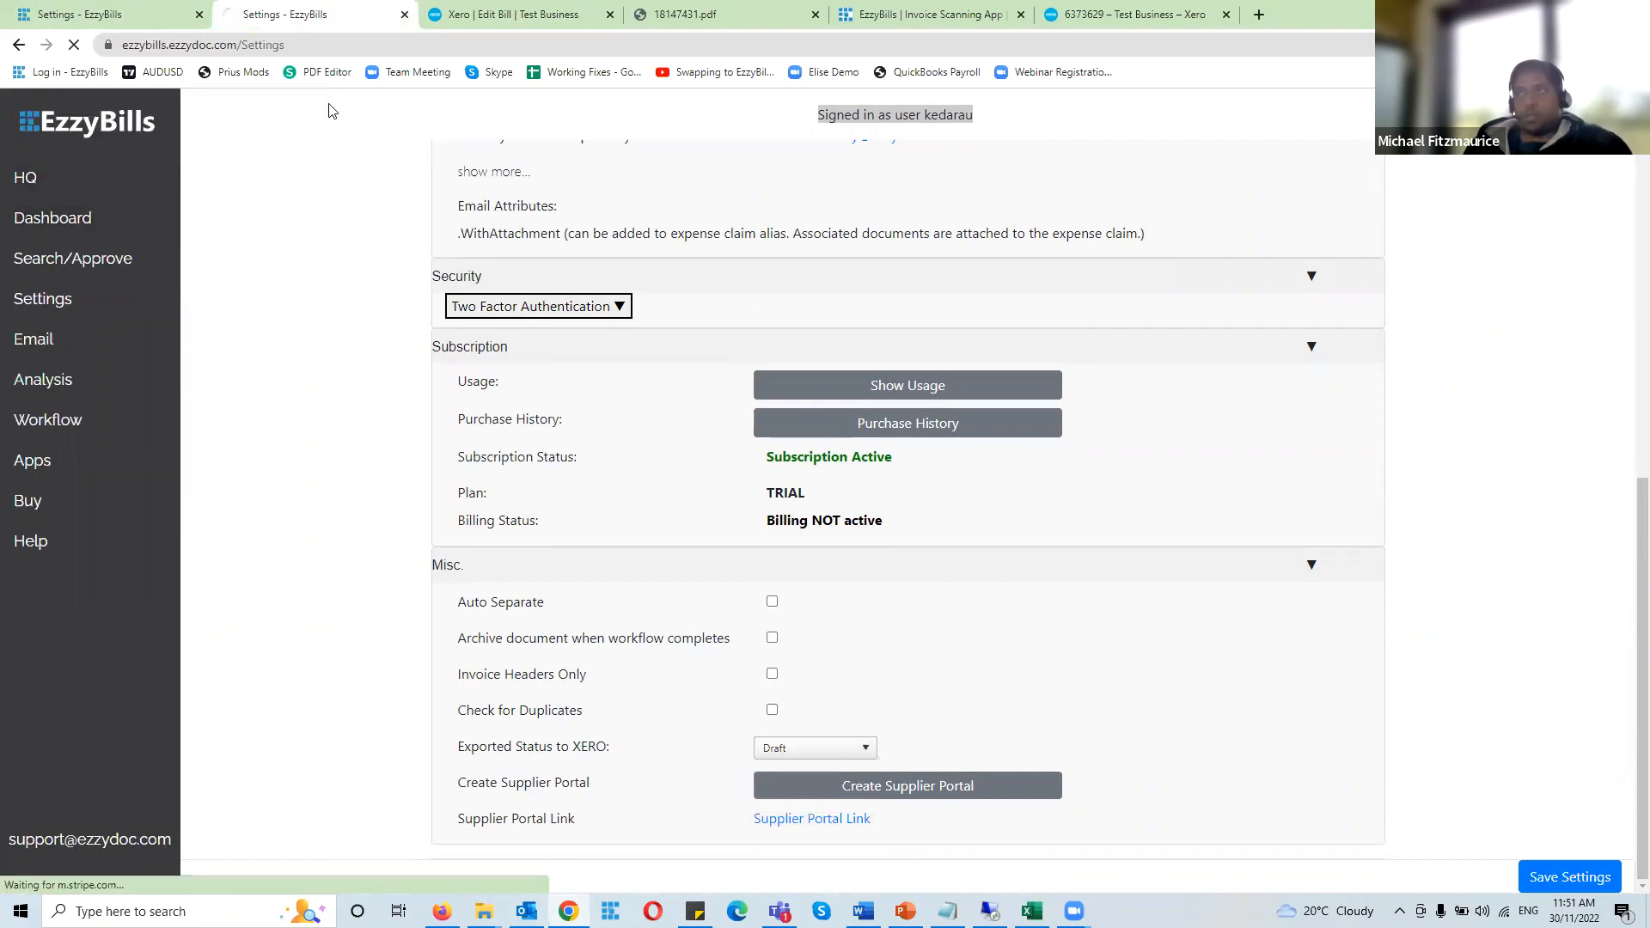
Compare the Xero bill's account column with the purchases account stored on the Ear Muffs item 5828615
left_click(513, 15)
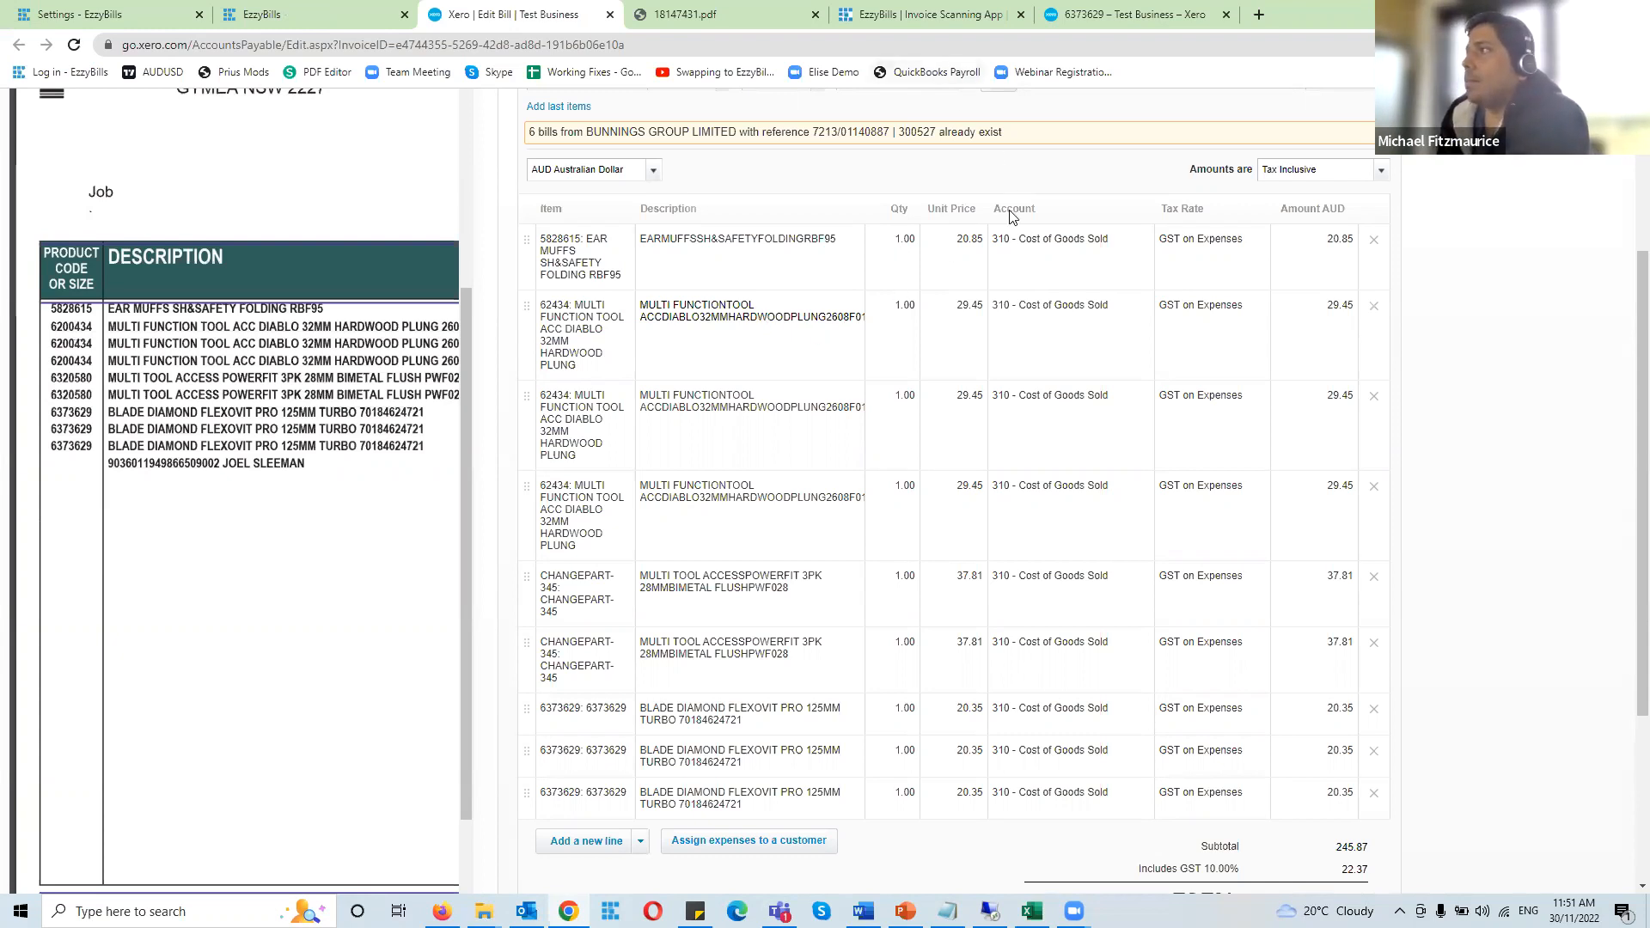
left_click(1126, 14)
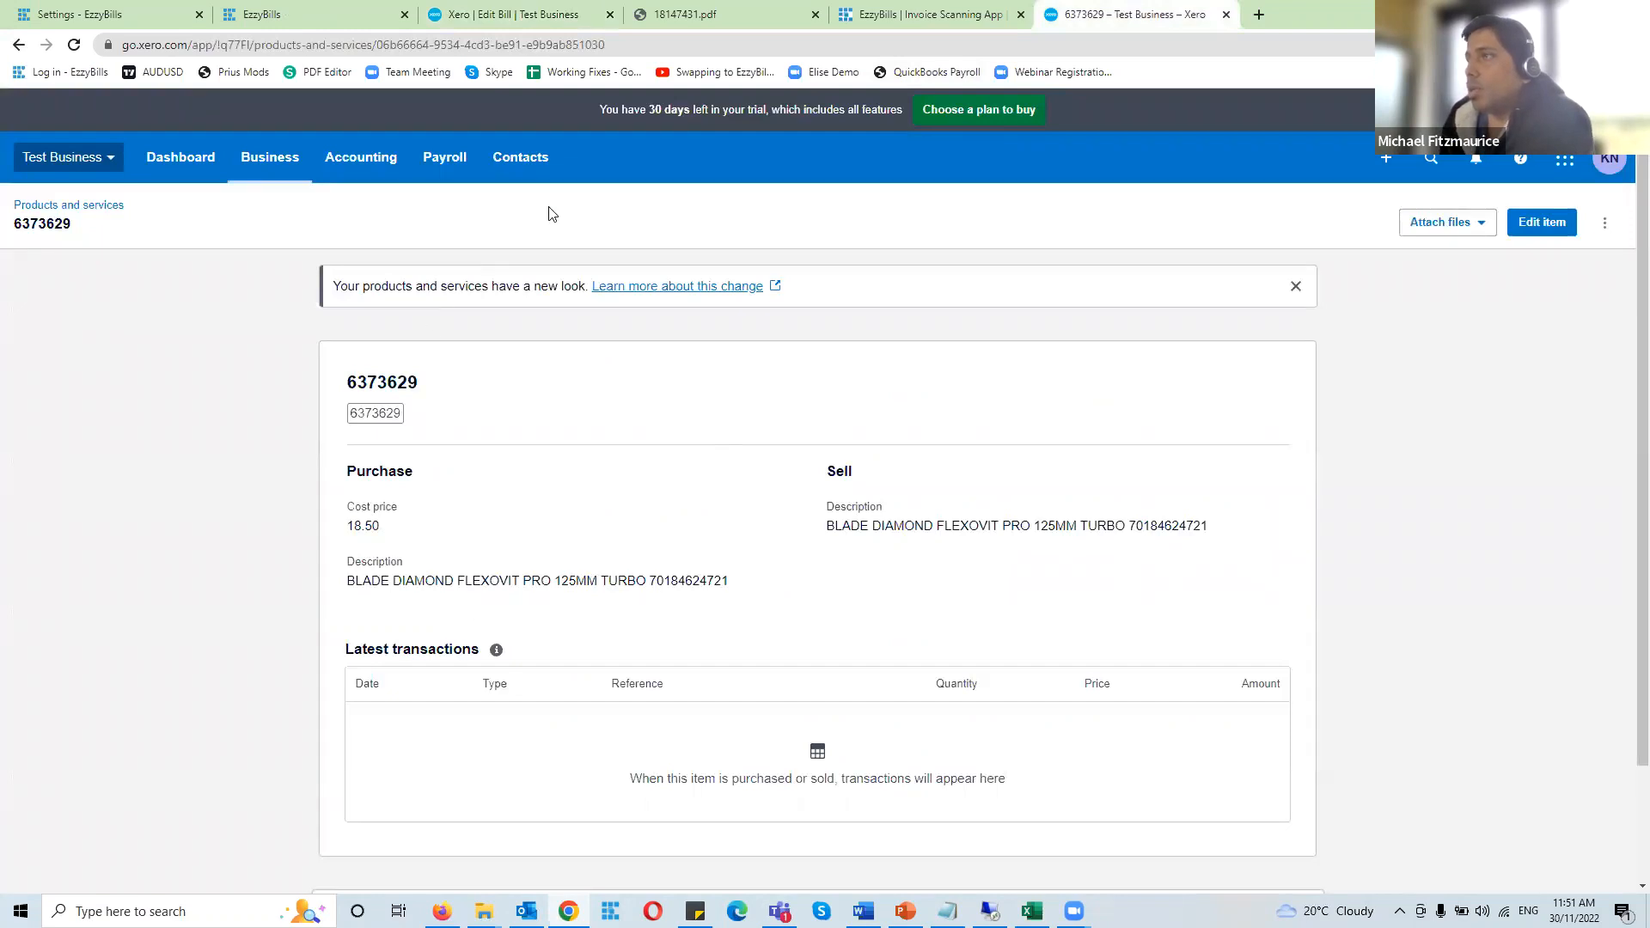
left_click(68, 205)
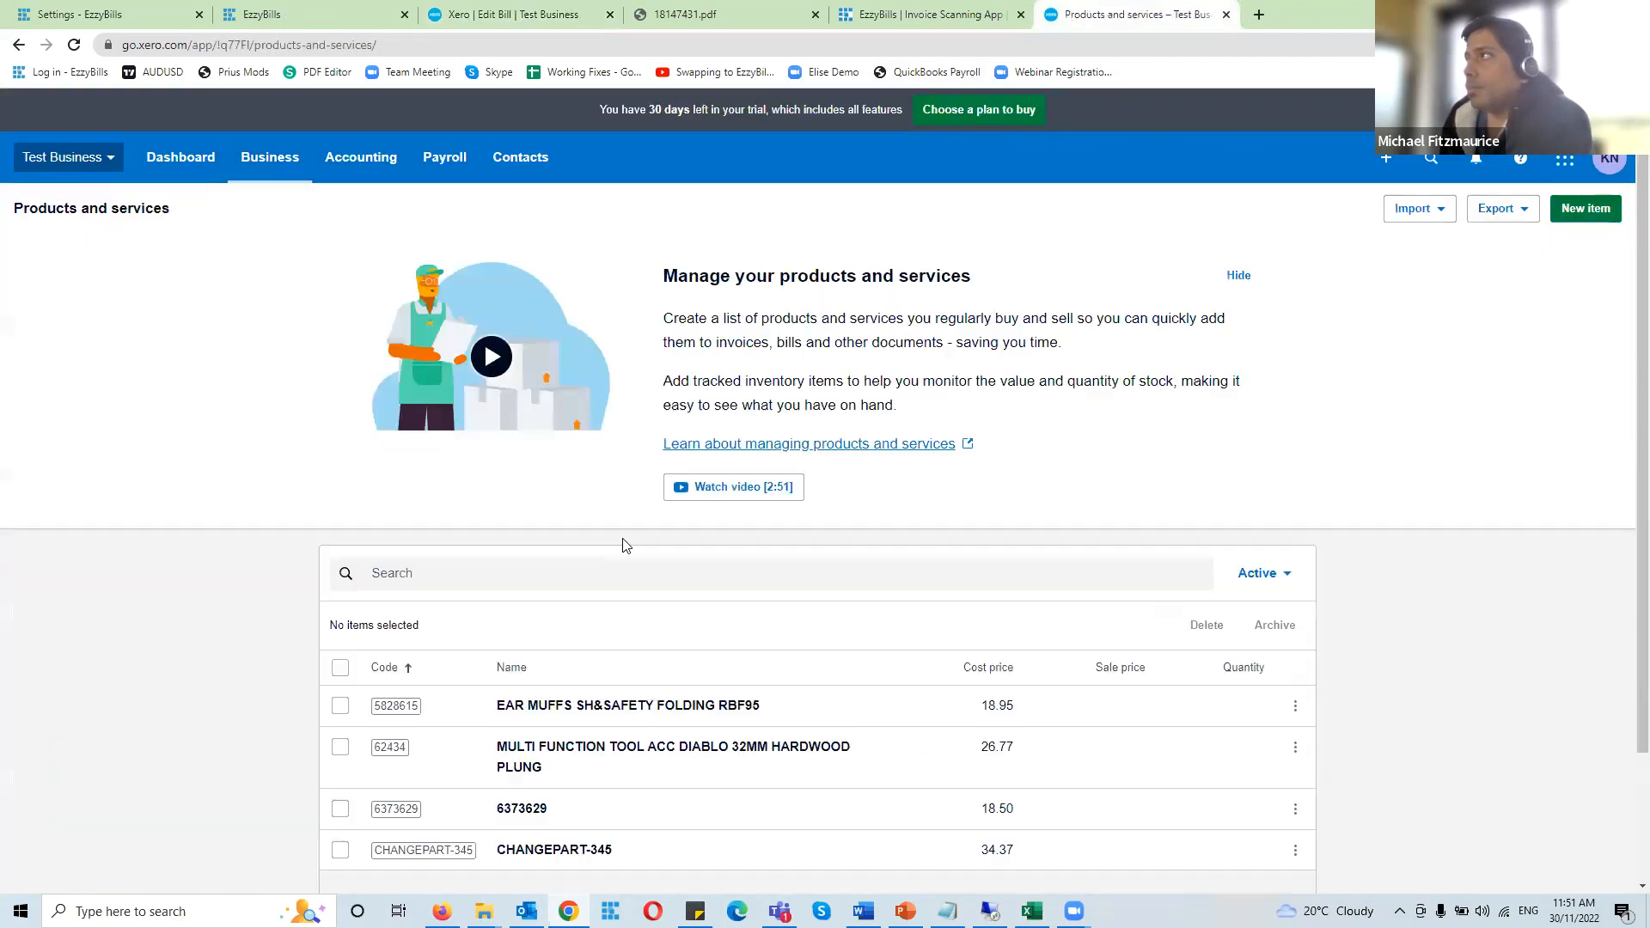
left_click(867, 667)
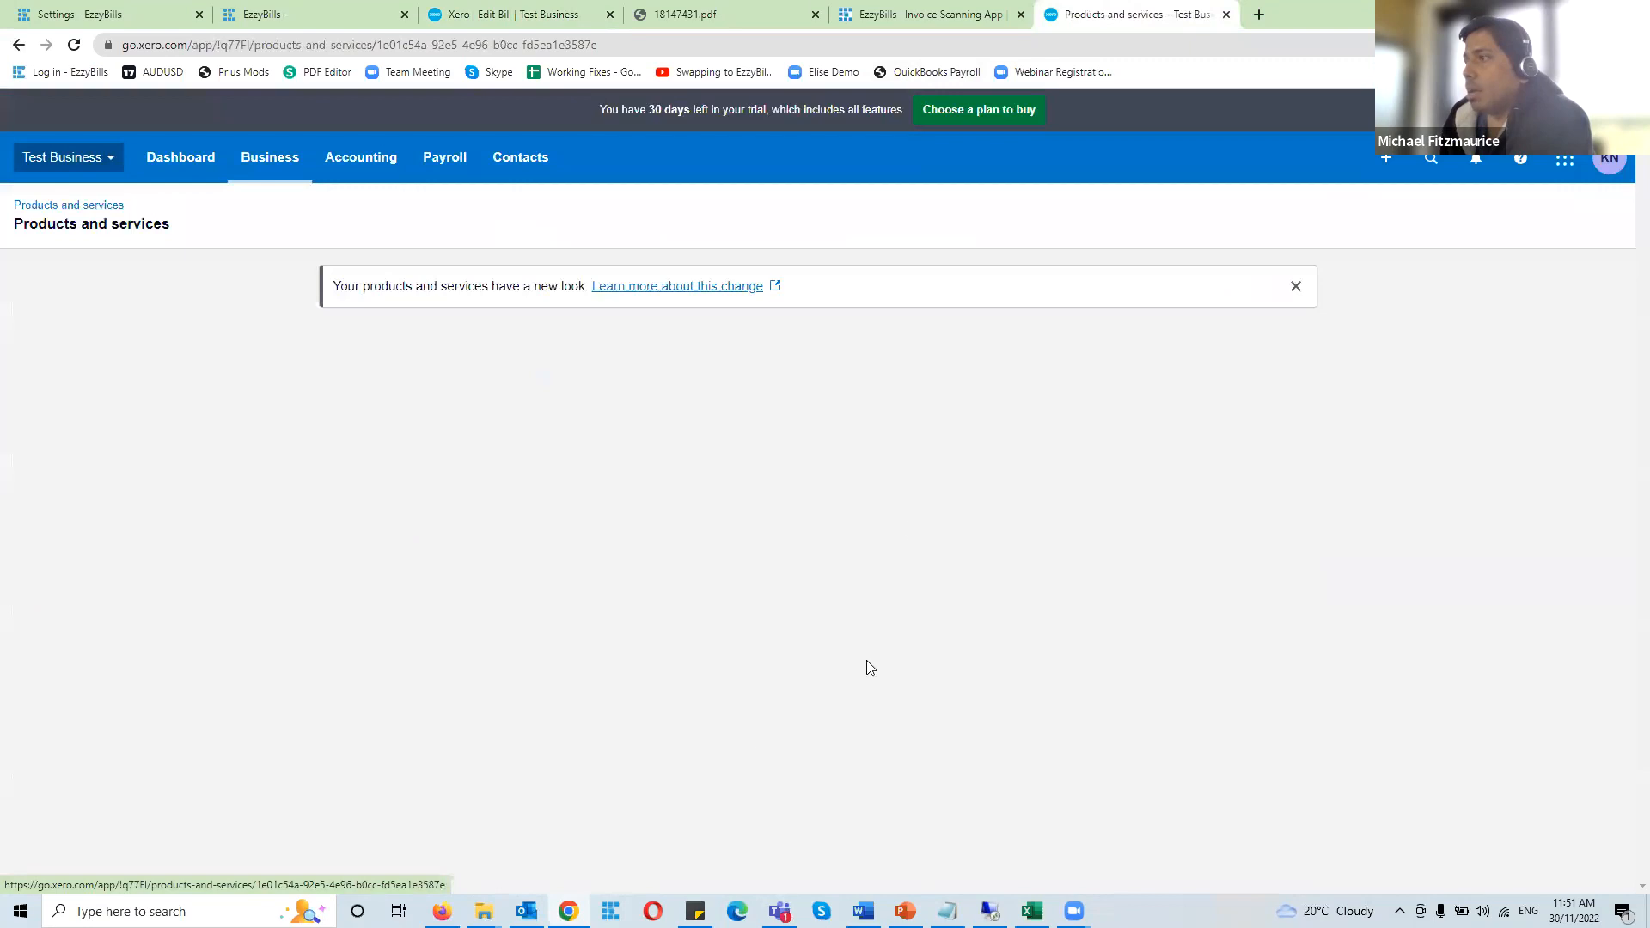
scroll(361, 429, "down", 2)
left_click_drag(349, 446, 538, 454)
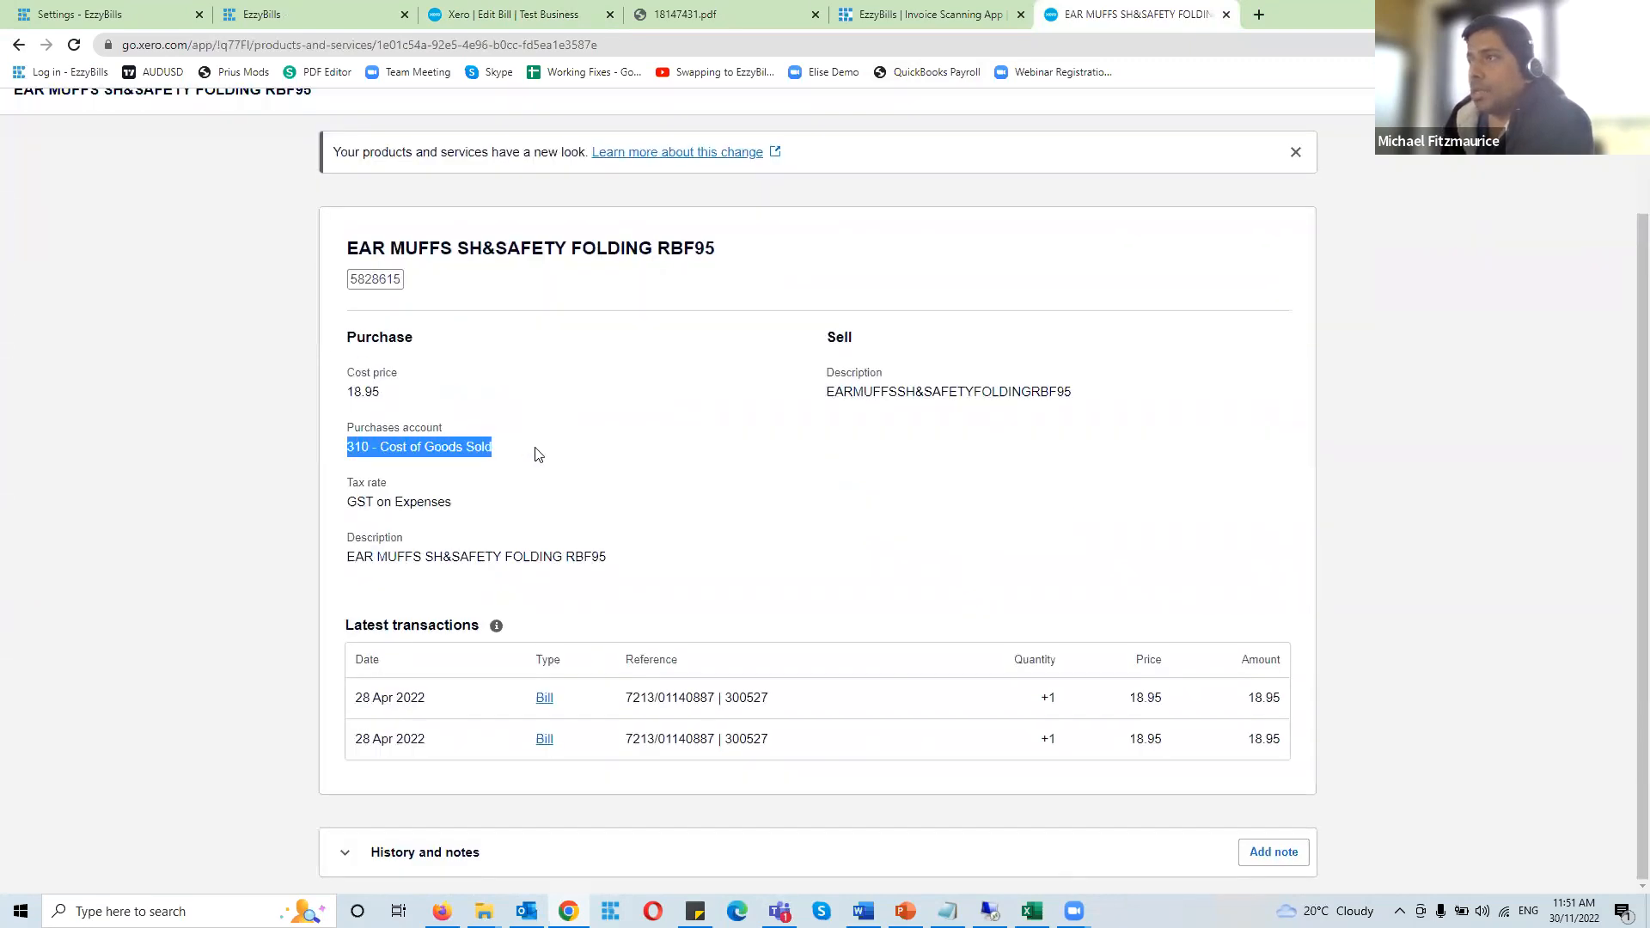
left_click(590, 479)
scroll(589, 480, "up", 2)
Return to the products and services list and open the Multi Function Tool item 62434
left_click(62, 208)
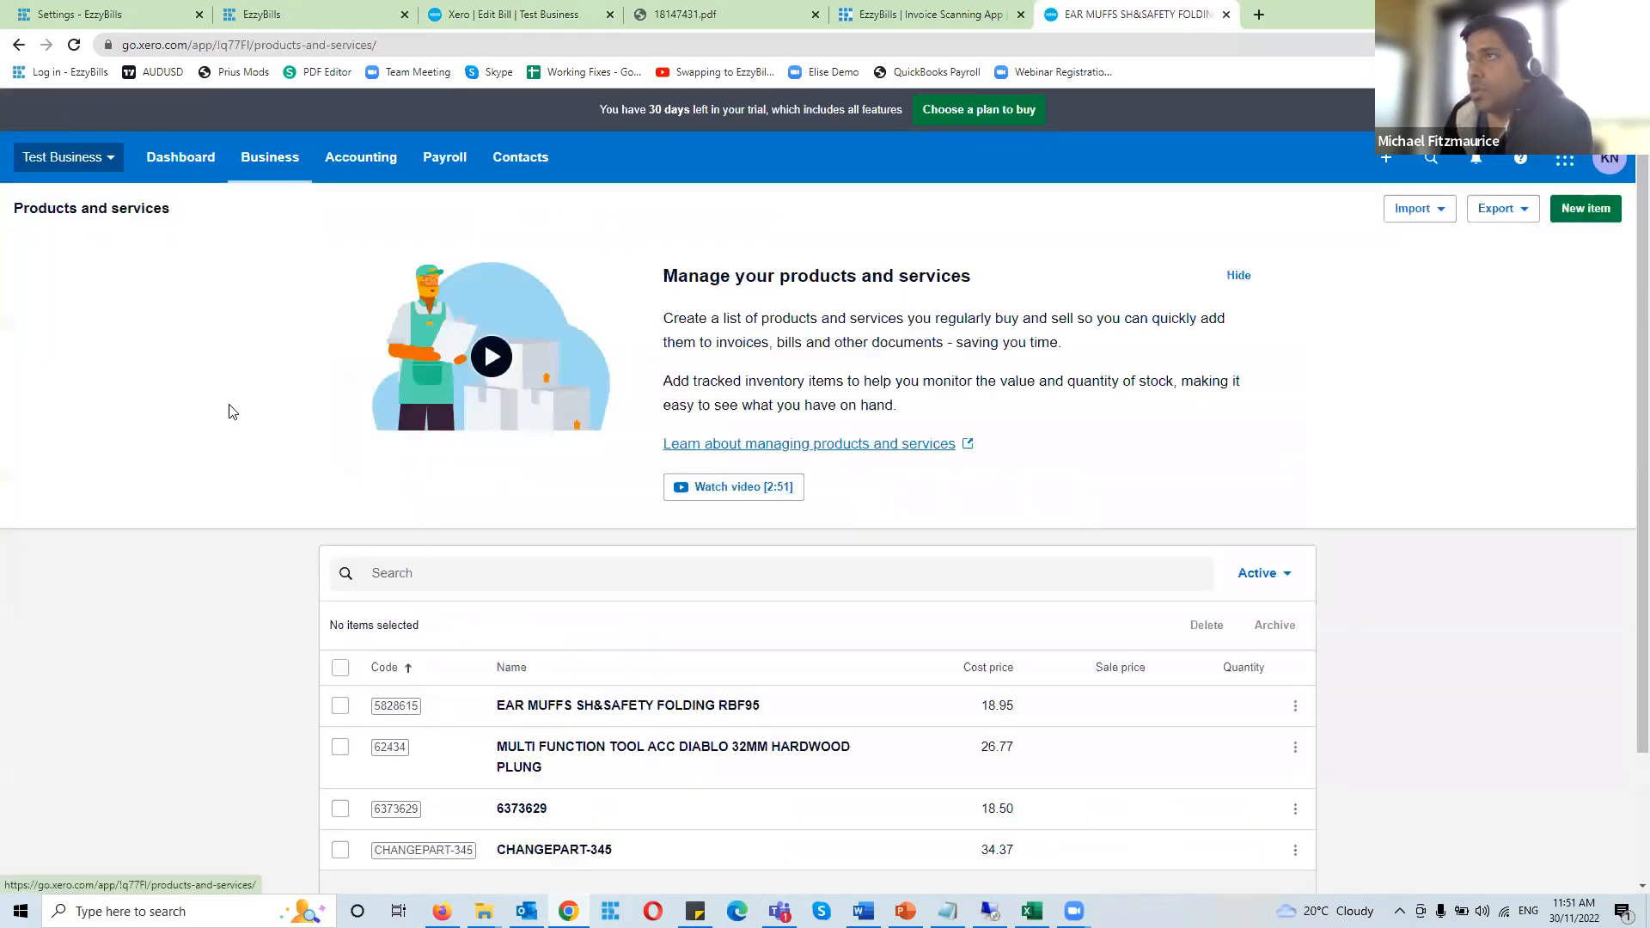
left_click(602, 747)
left_click(928, 15)
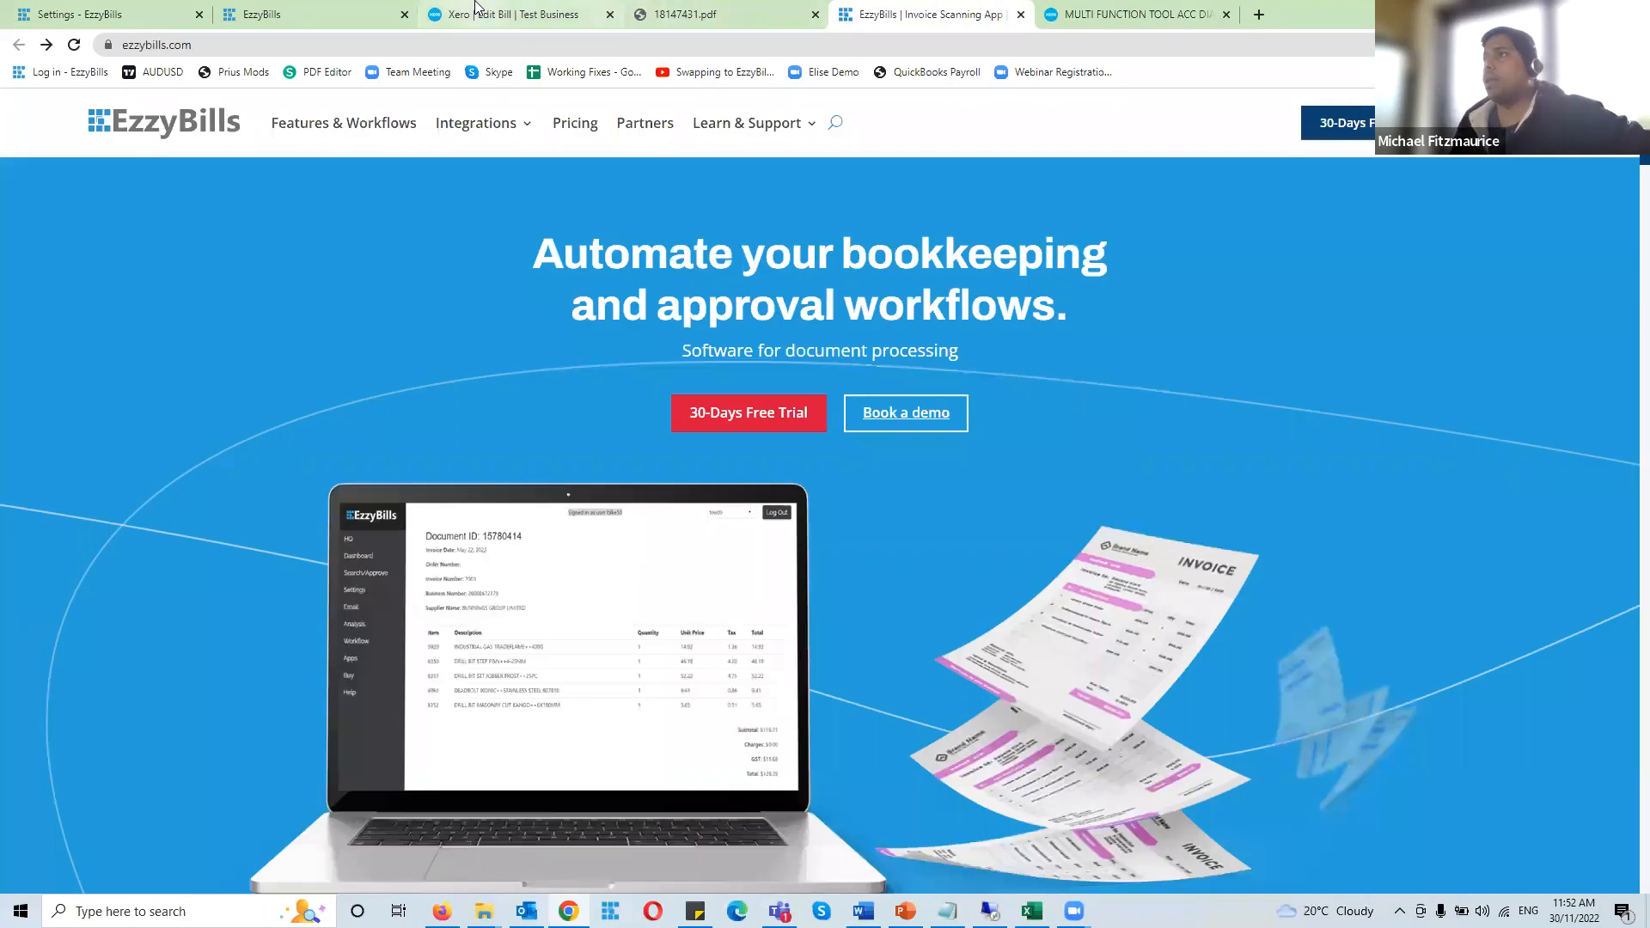
On the Bunnings bill, set the account of all three Blade Diamond Flexovit lines to 400 - Advertising
left_click(513, 14)
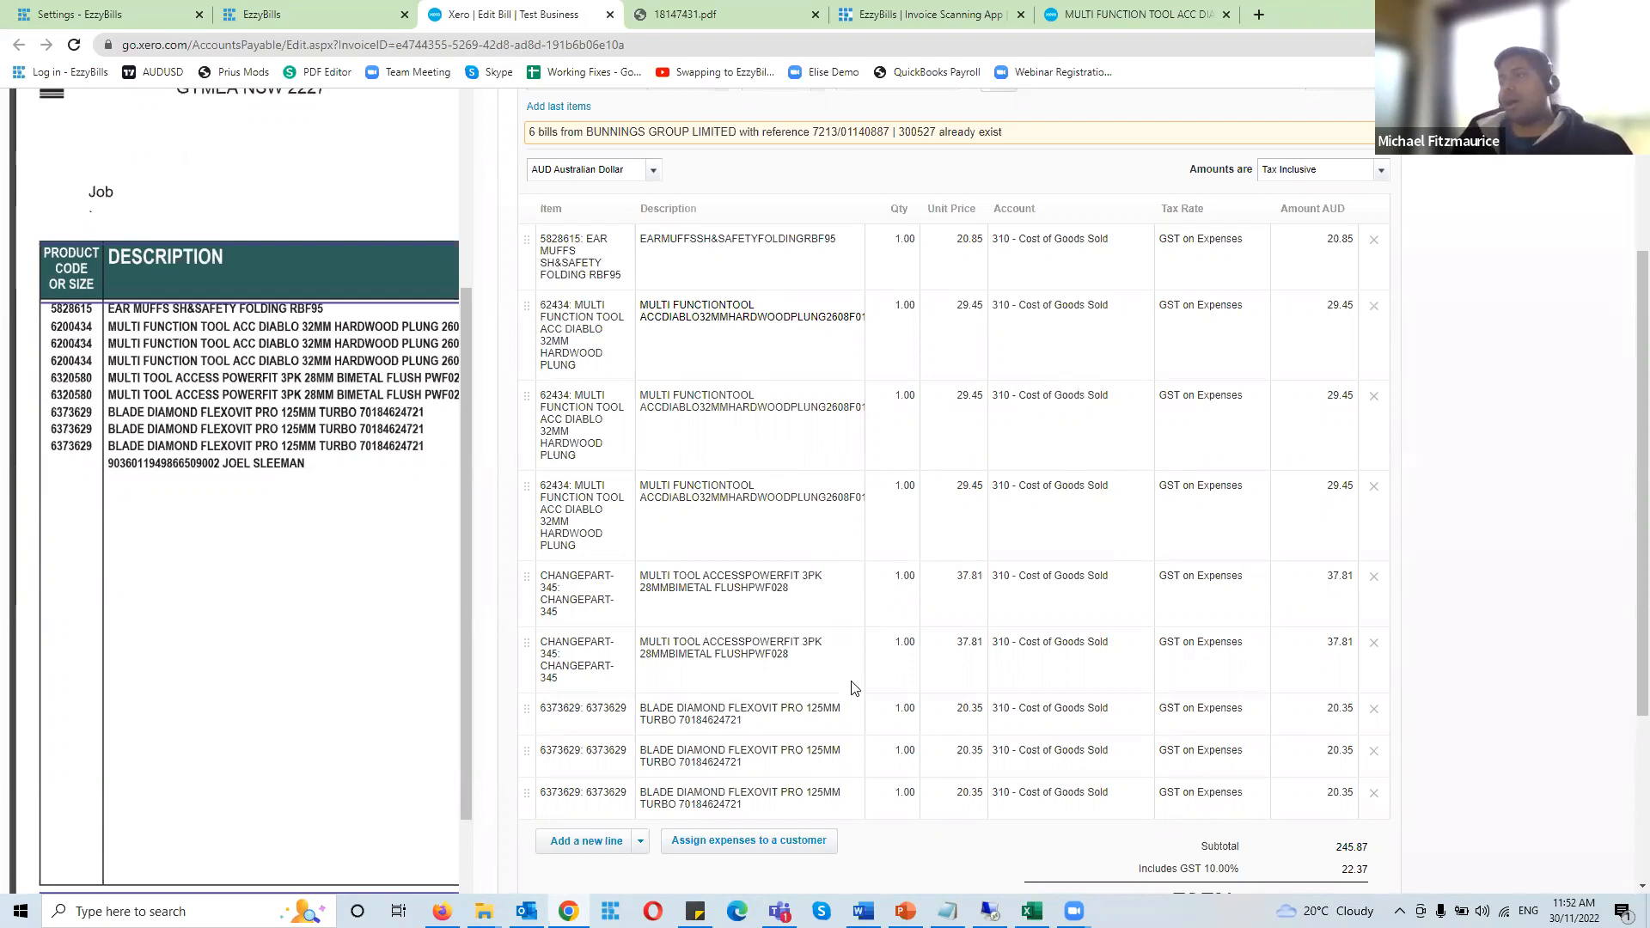
scroll(853, 687, "down", 1)
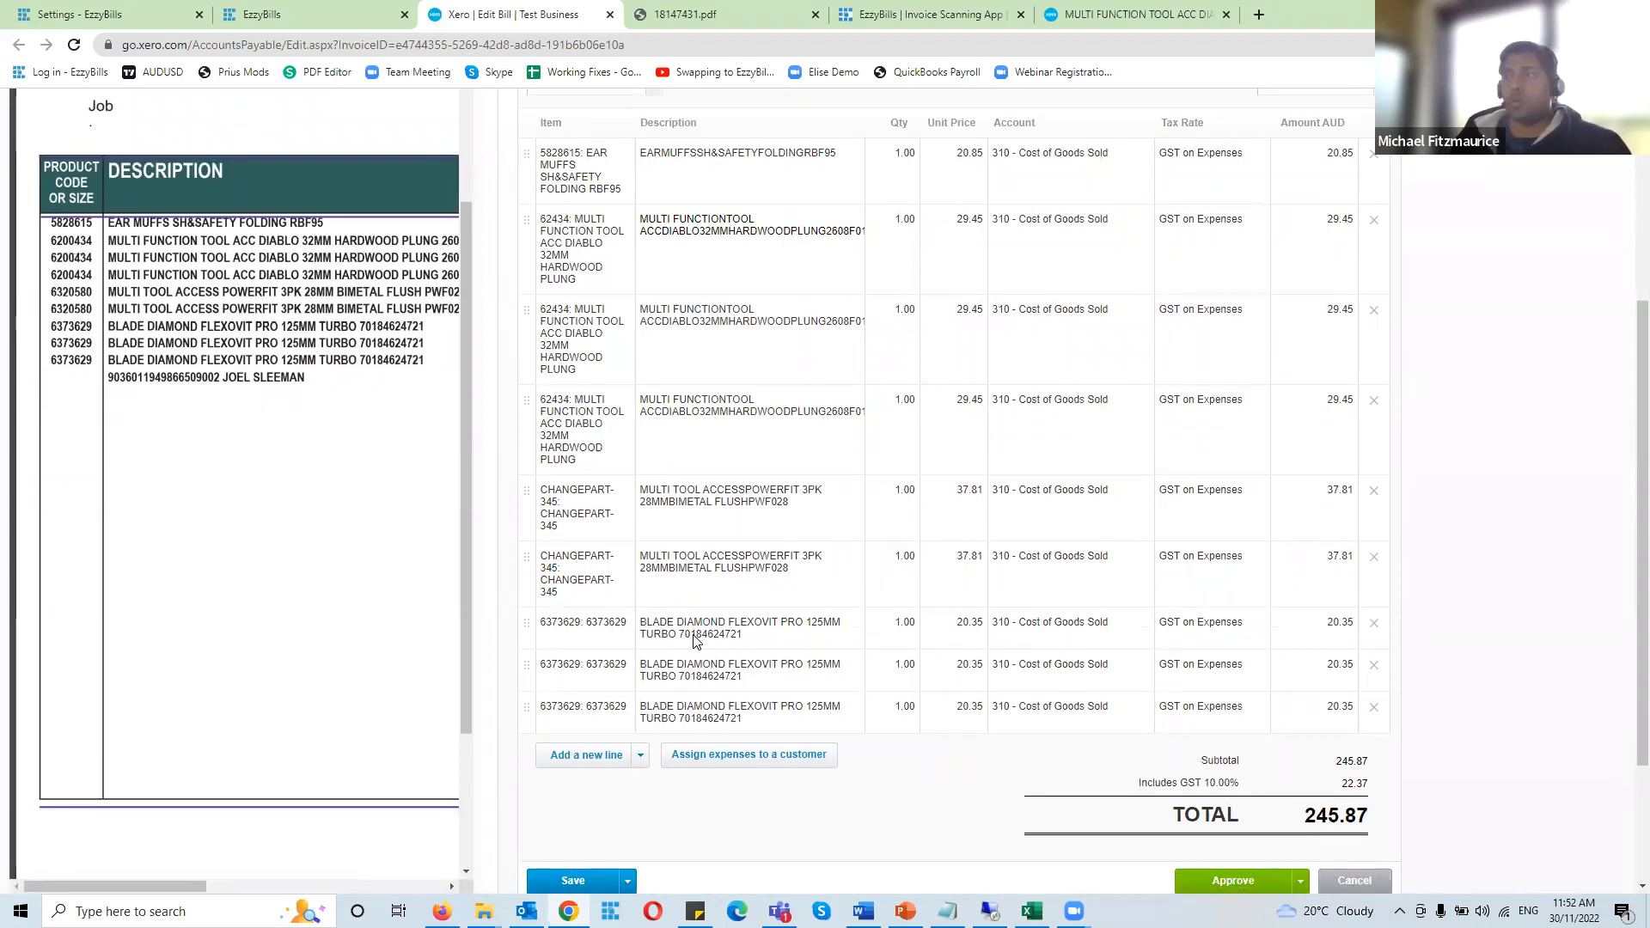
left_click(1091, 624)
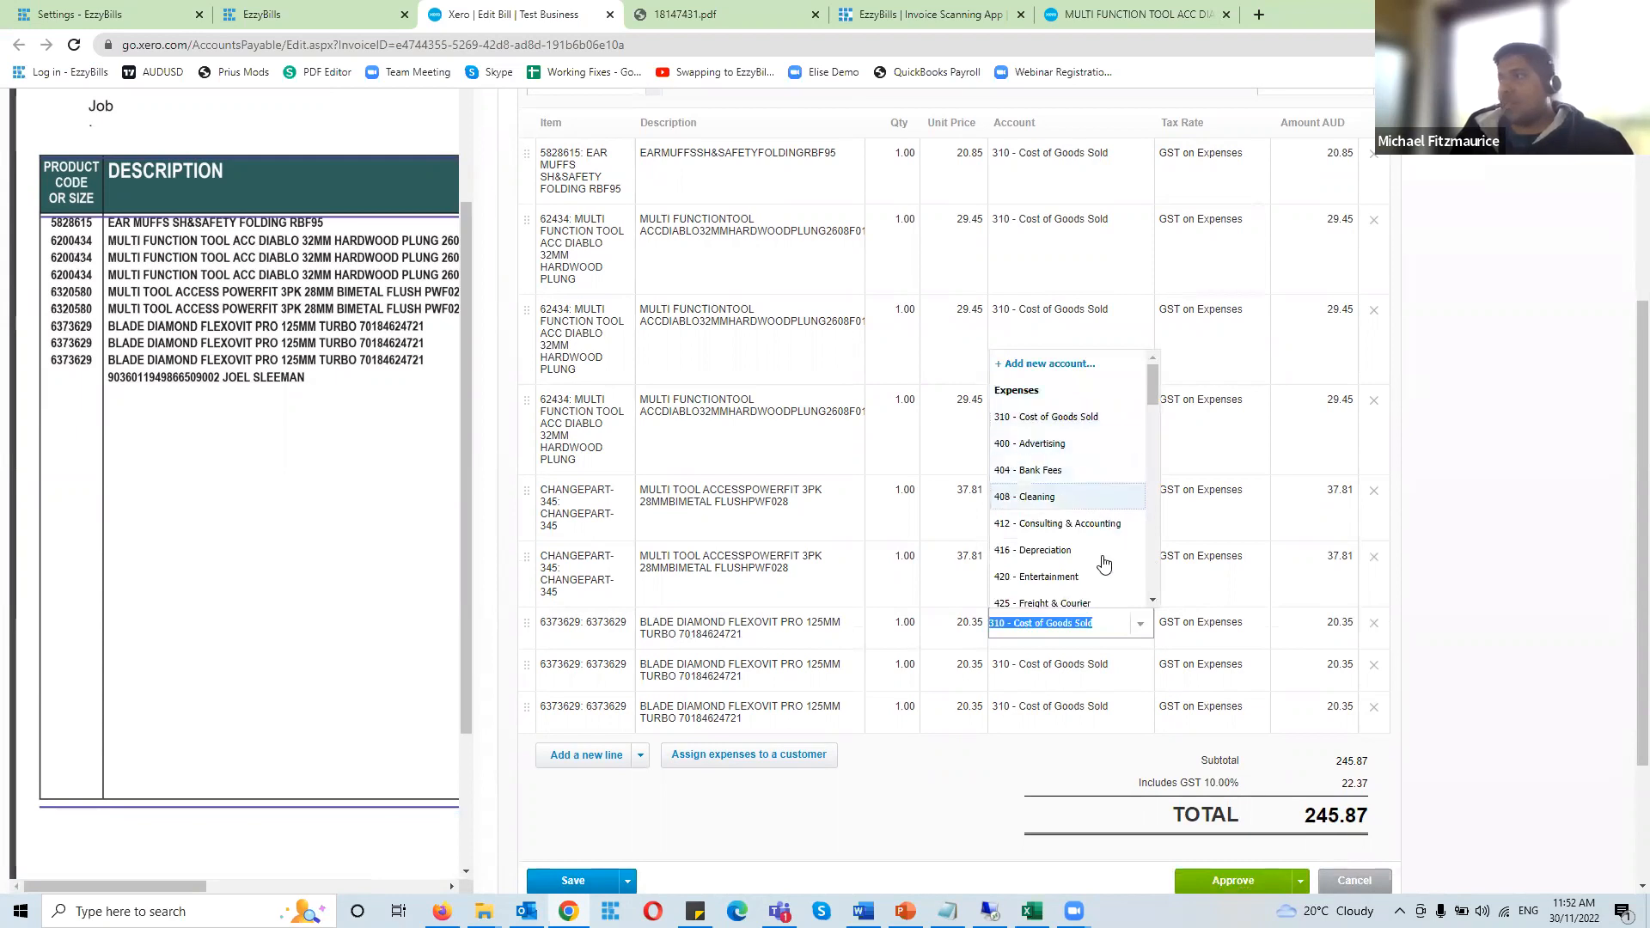
left_click(1085, 445)
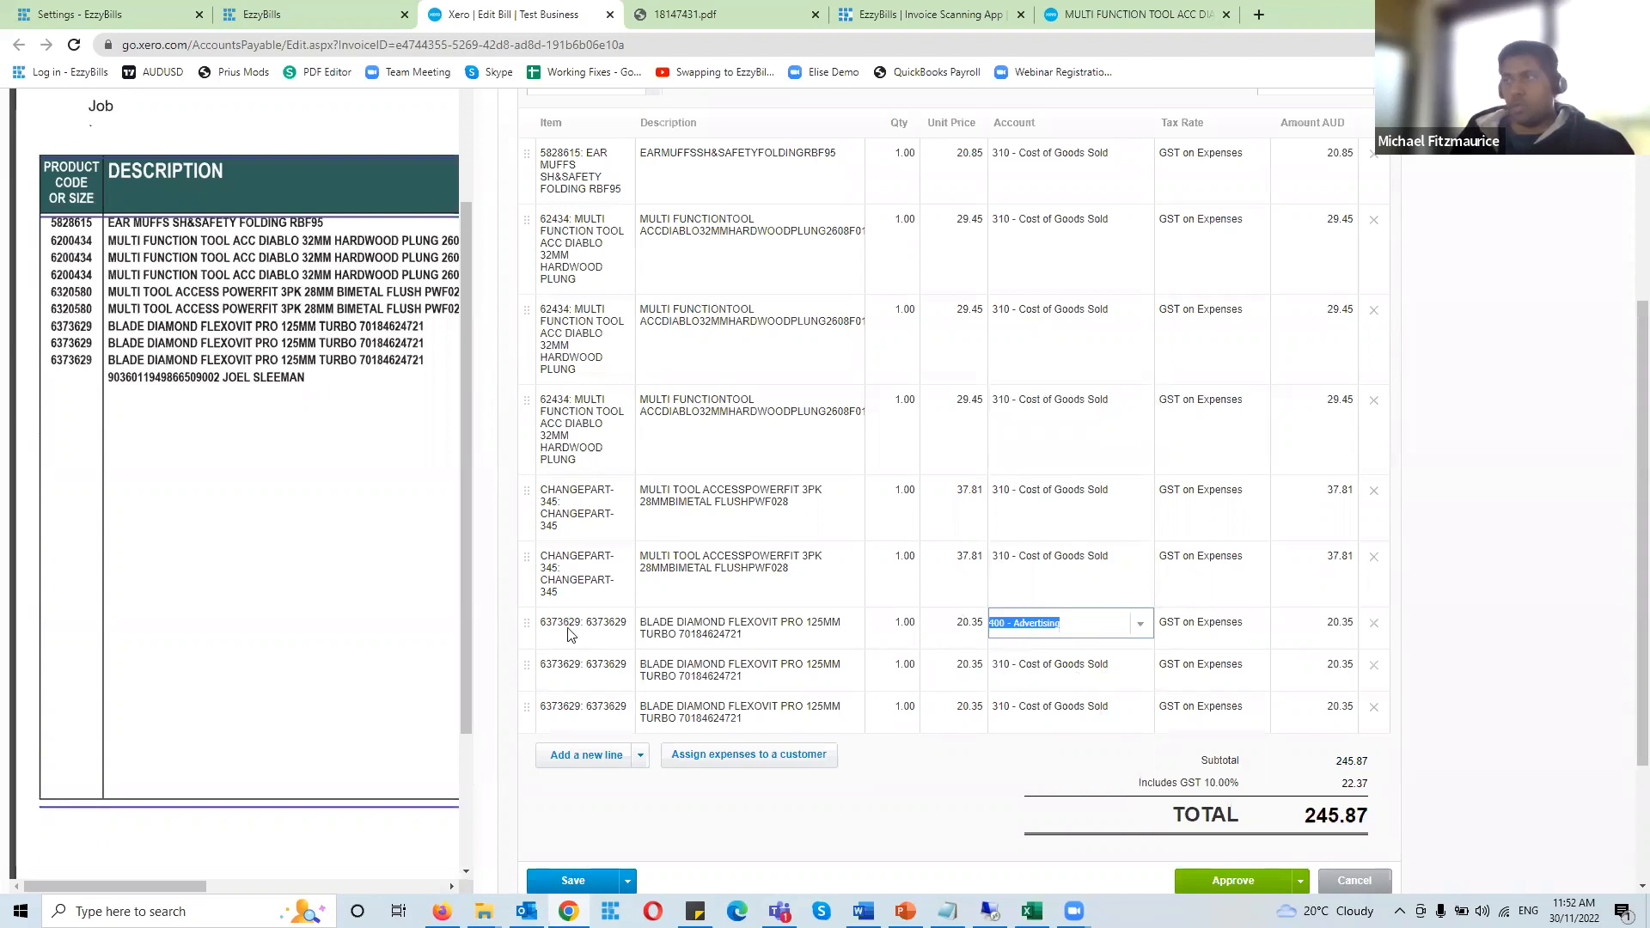
left_click(1103, 668)
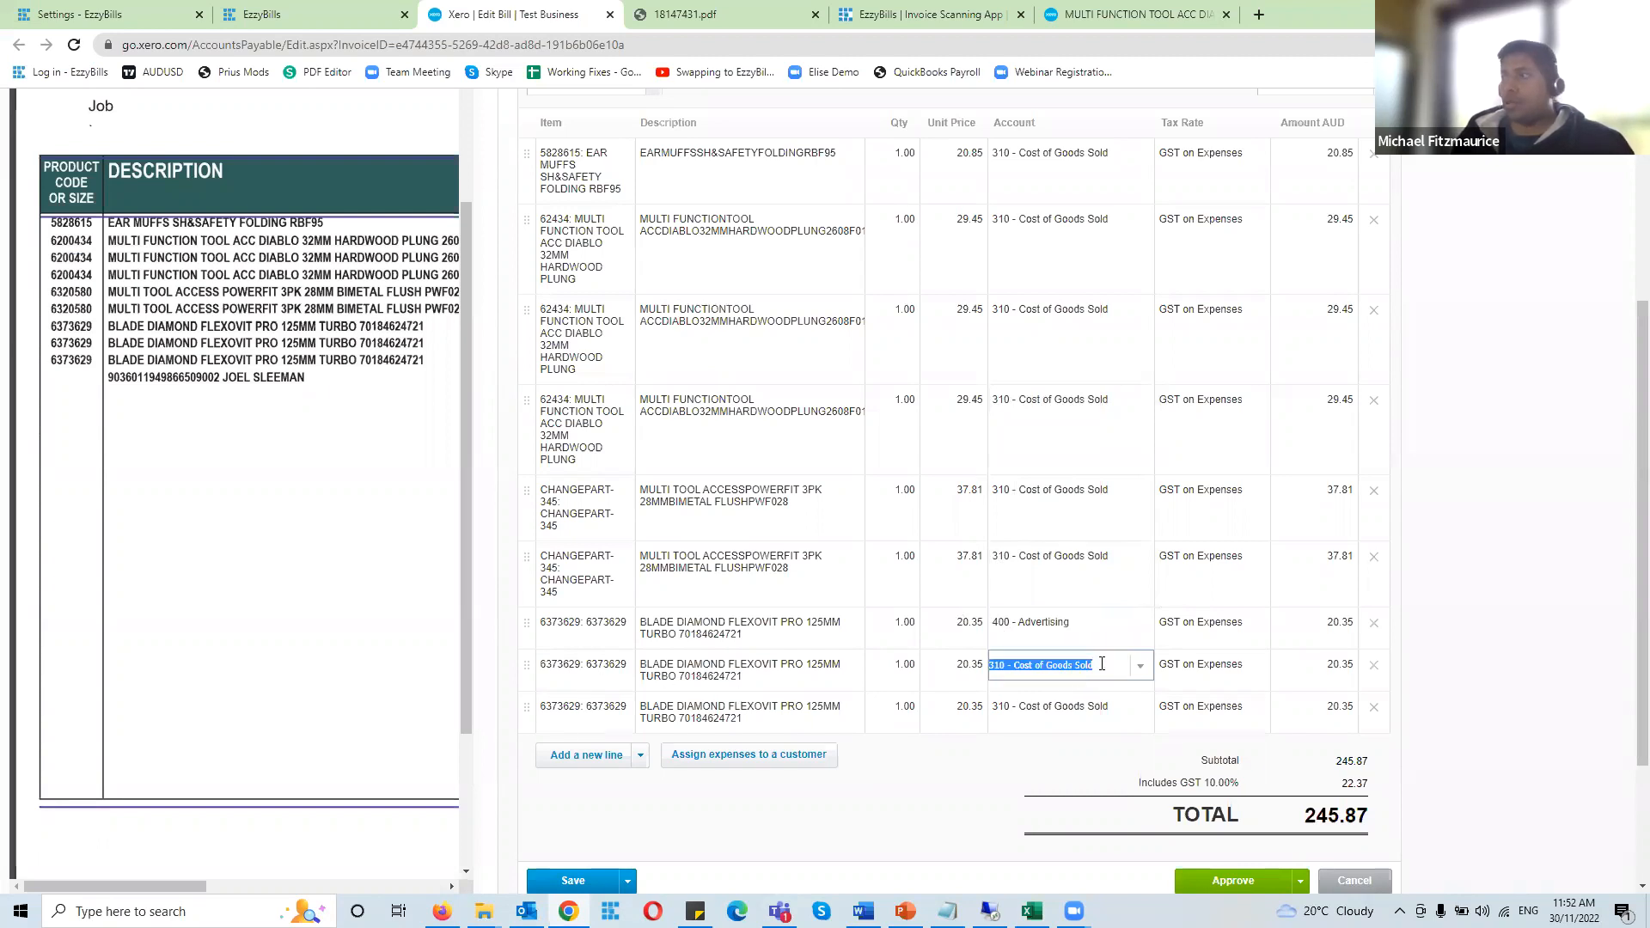
left_click(1149, 664)
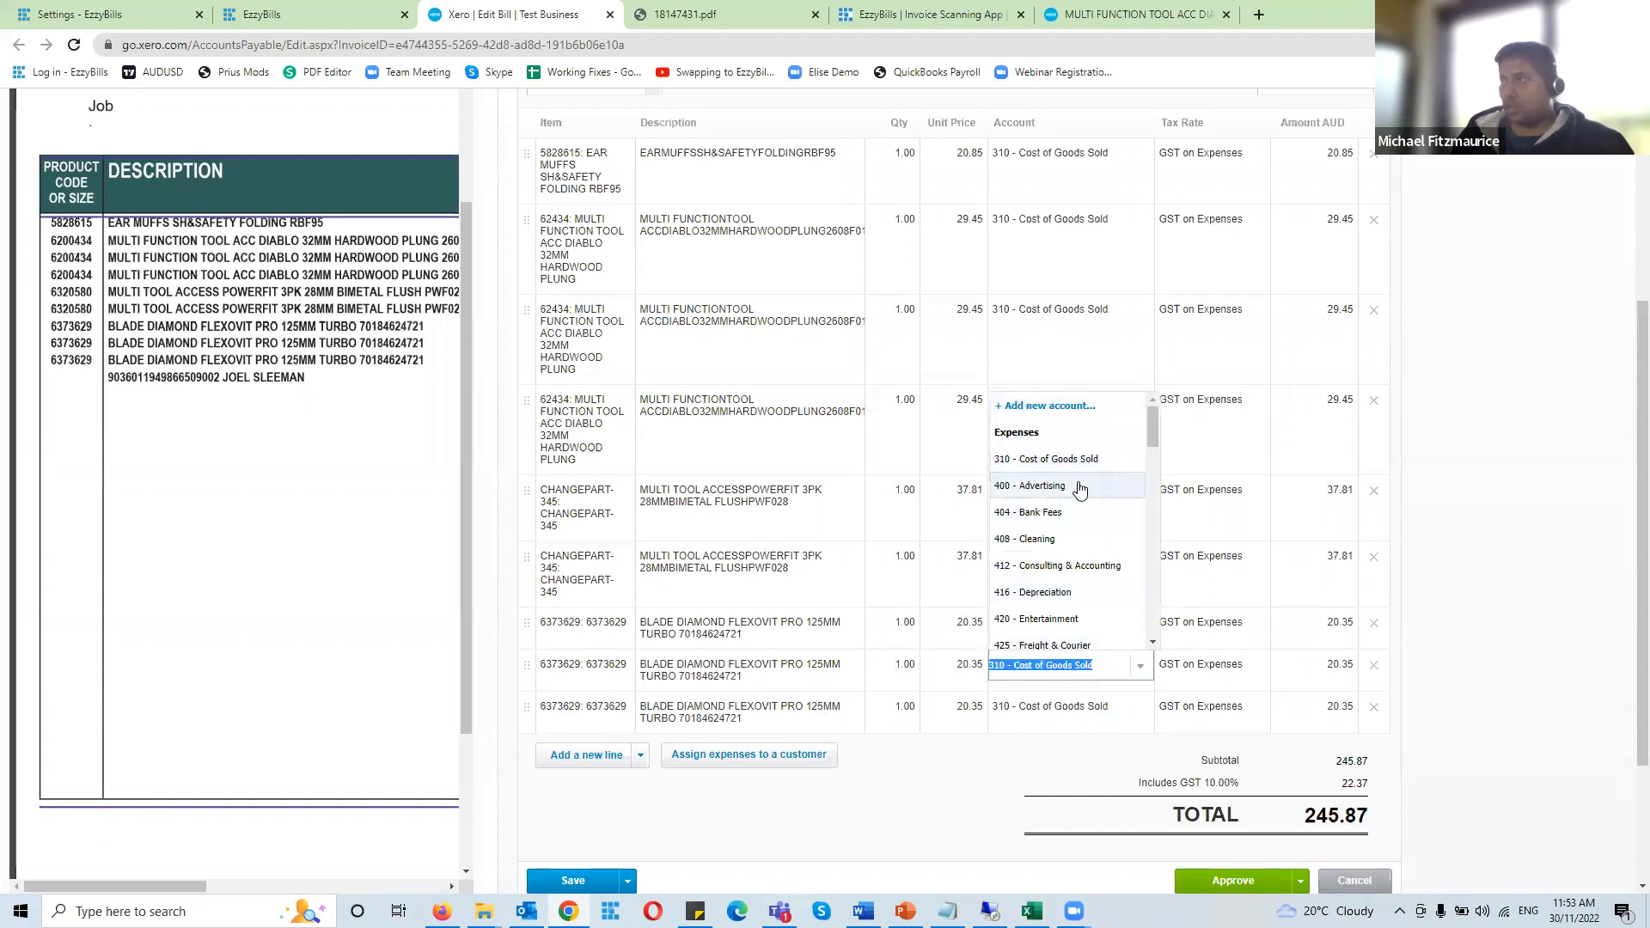
left_click(1065, 487)
left_click(1127, 709)
left_click(1140, 707)
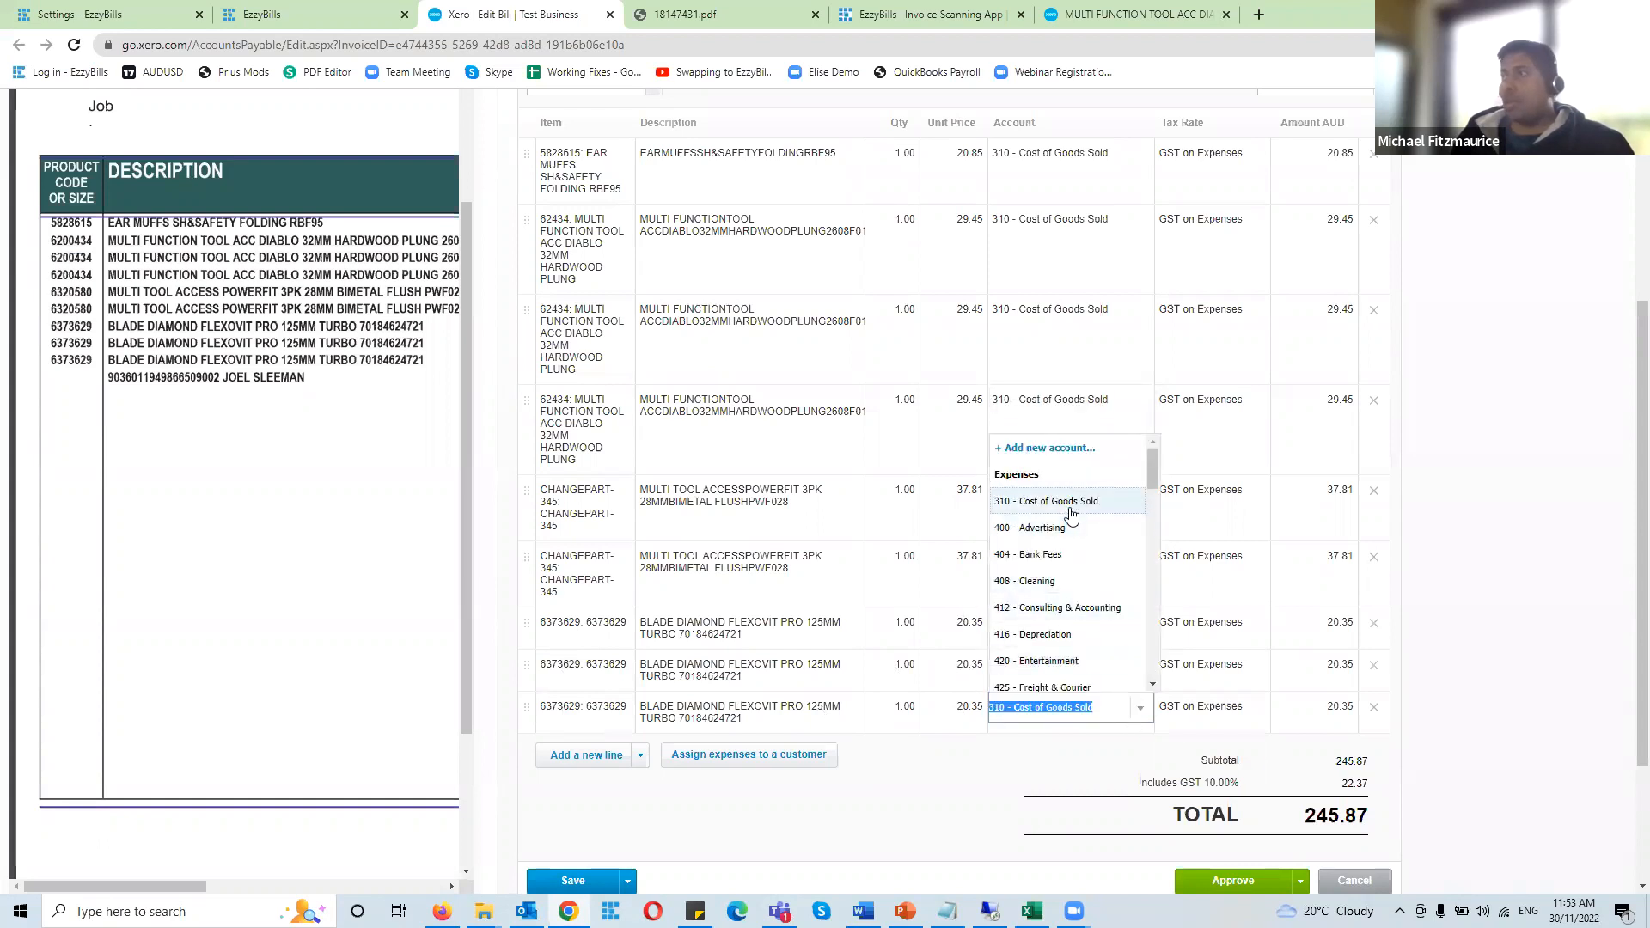
left_click(1066, 529)
left_click(962, 801)
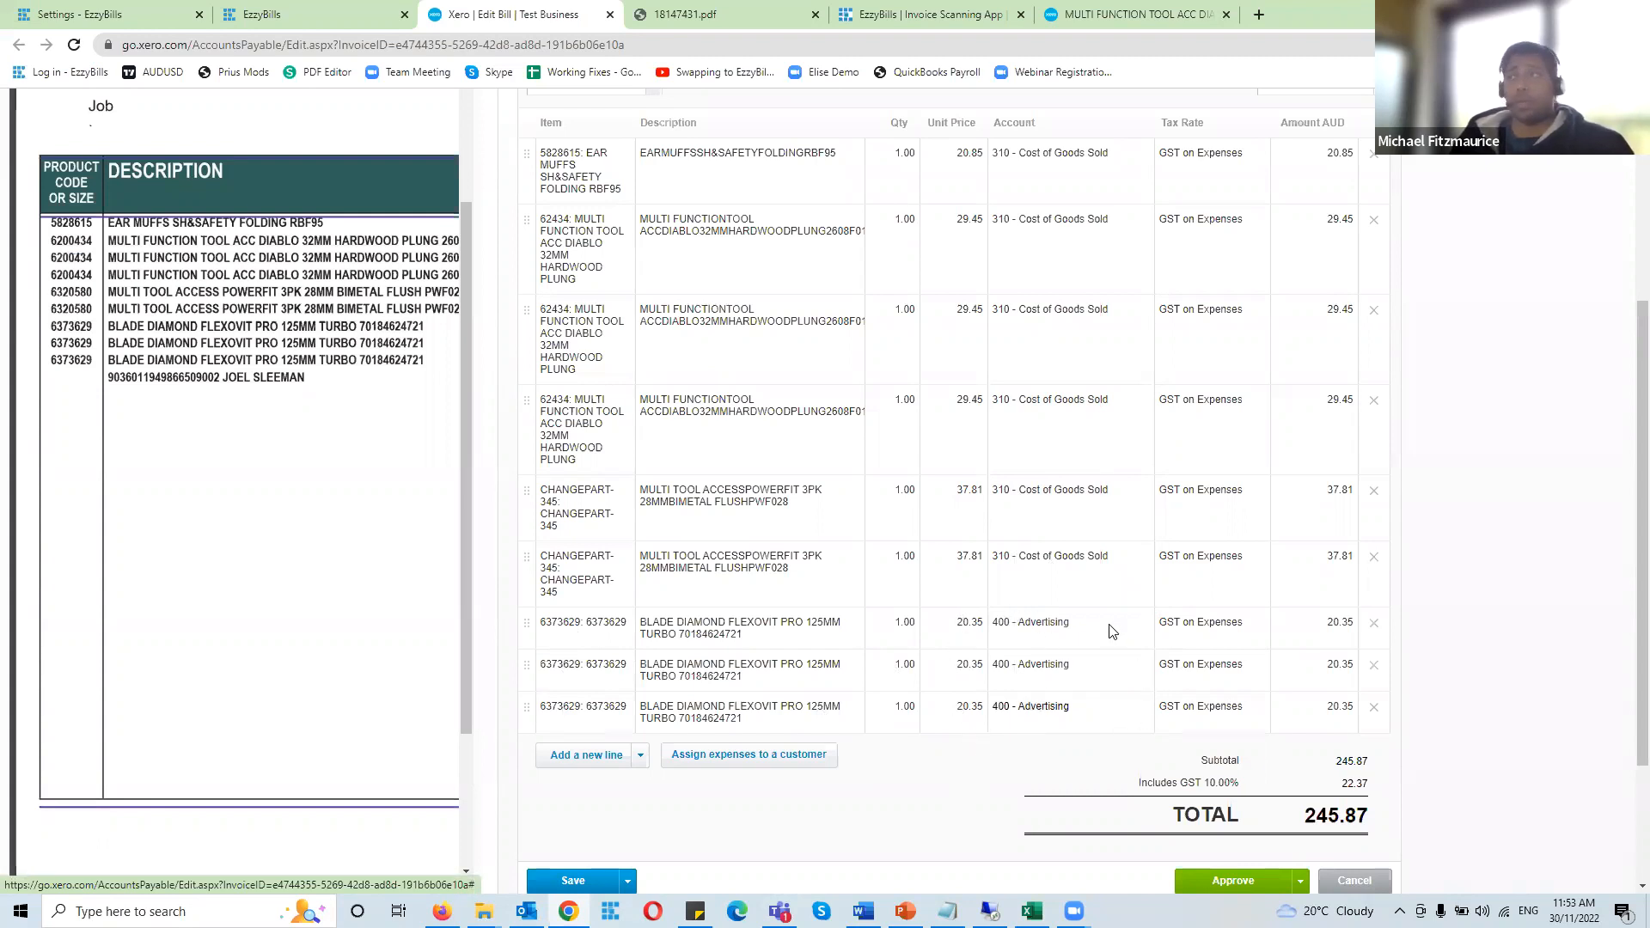
Approve the Bunnings bill and review its item lines, accounts and totals
scroll(1109, 632, "down", 1)
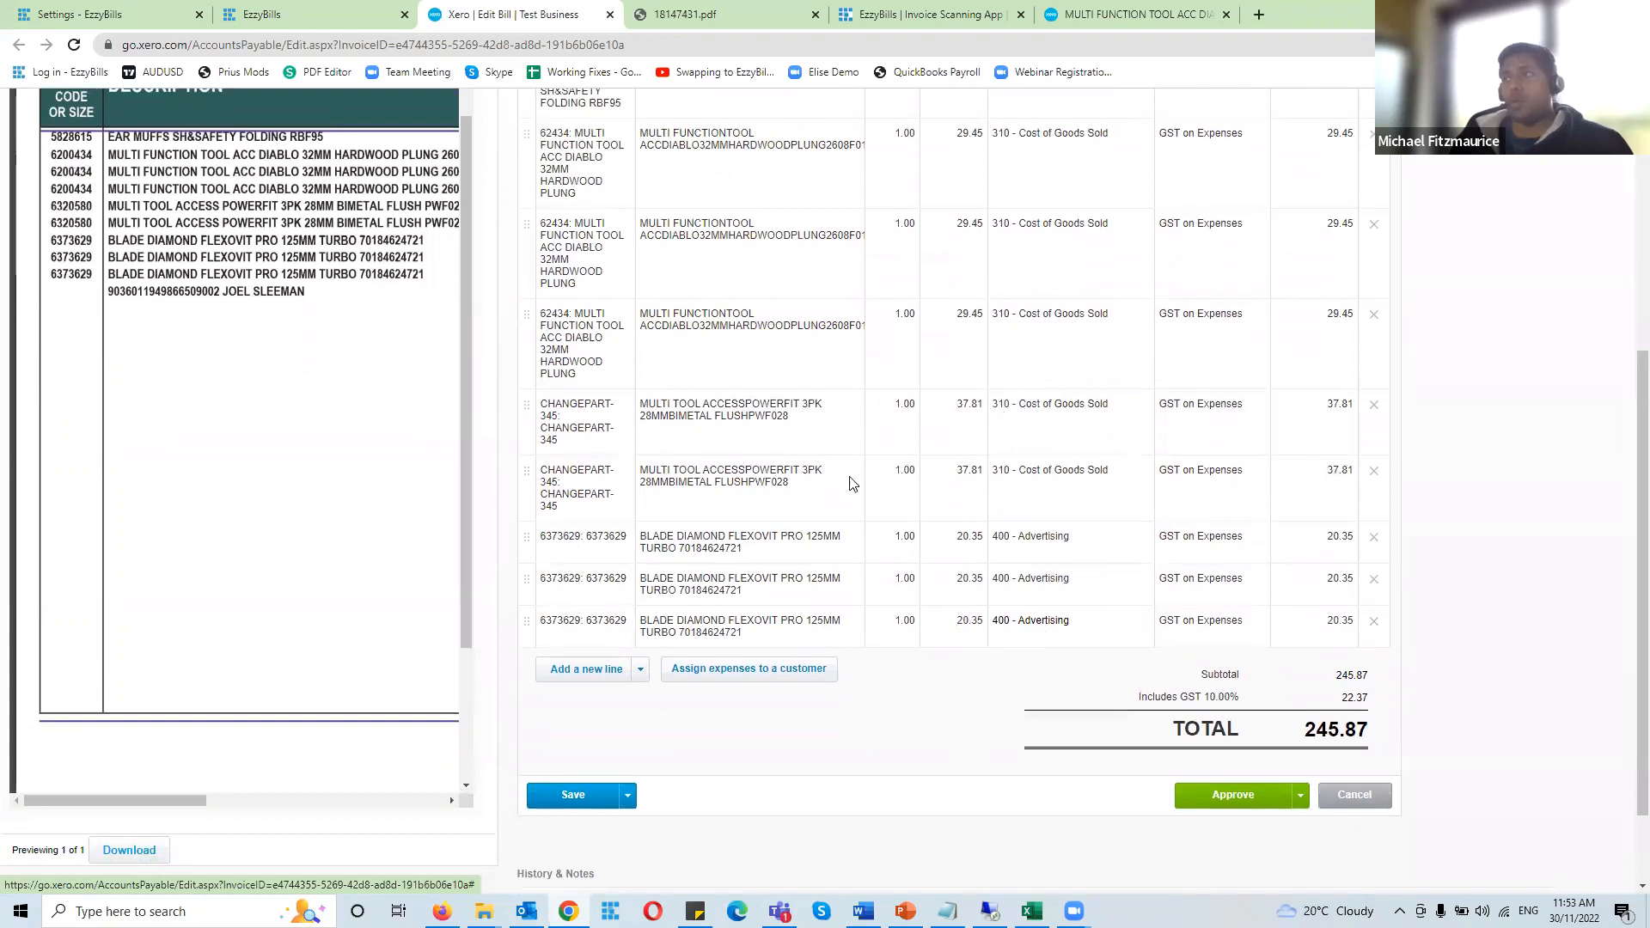
left_click(1233, 795)
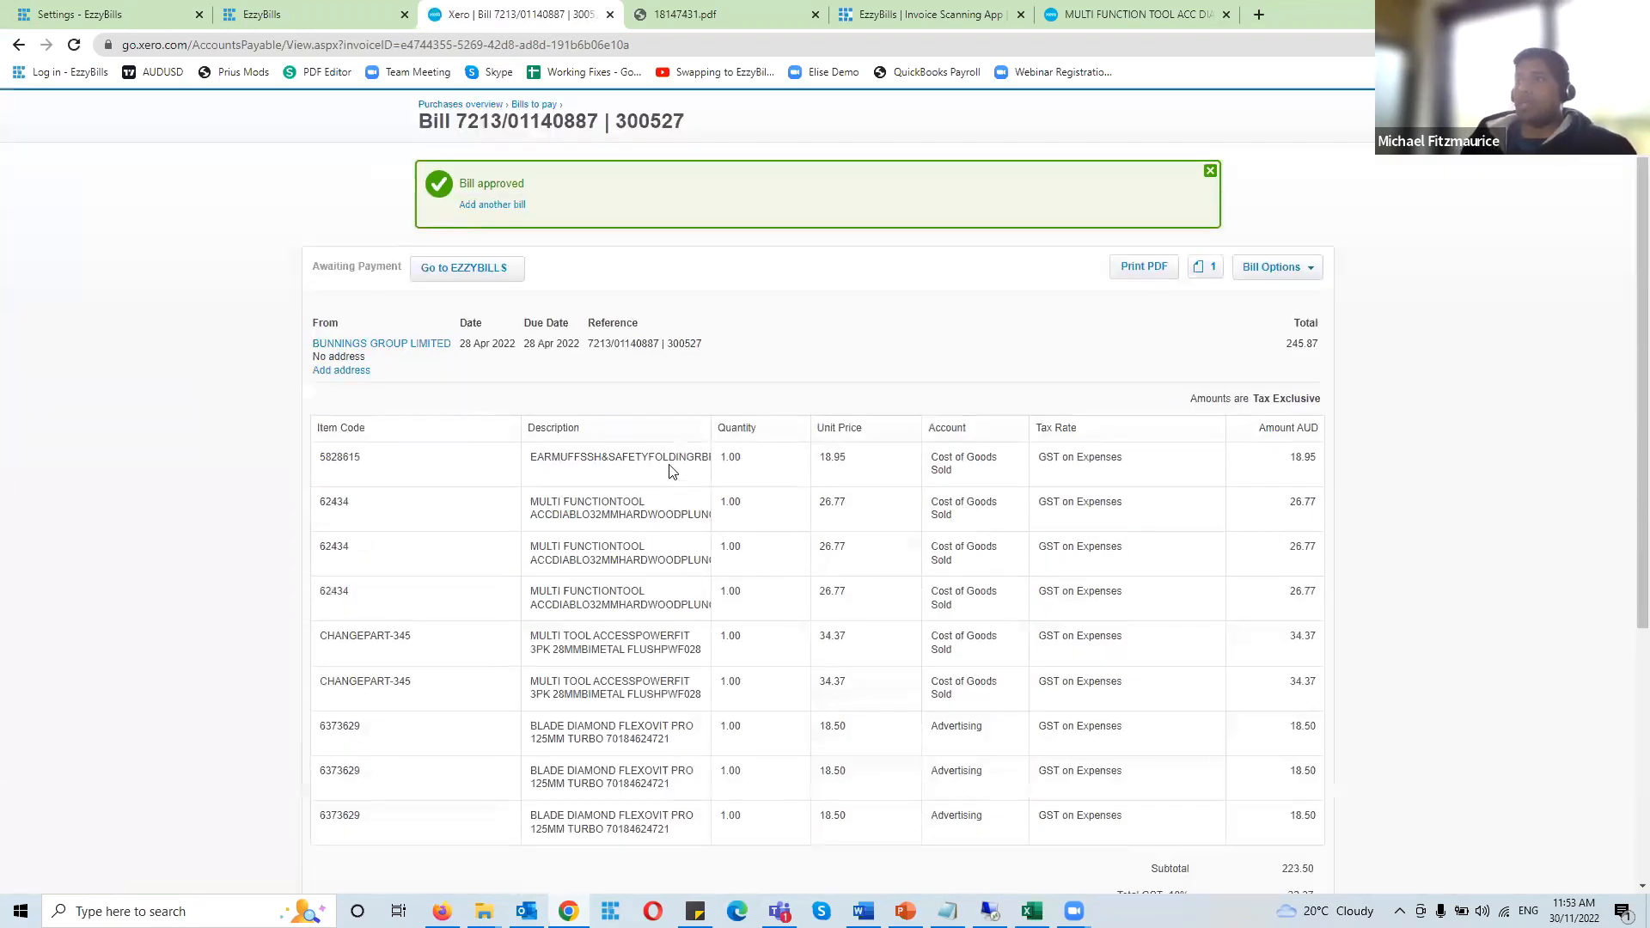
scroll(673, 468, "down", 2)
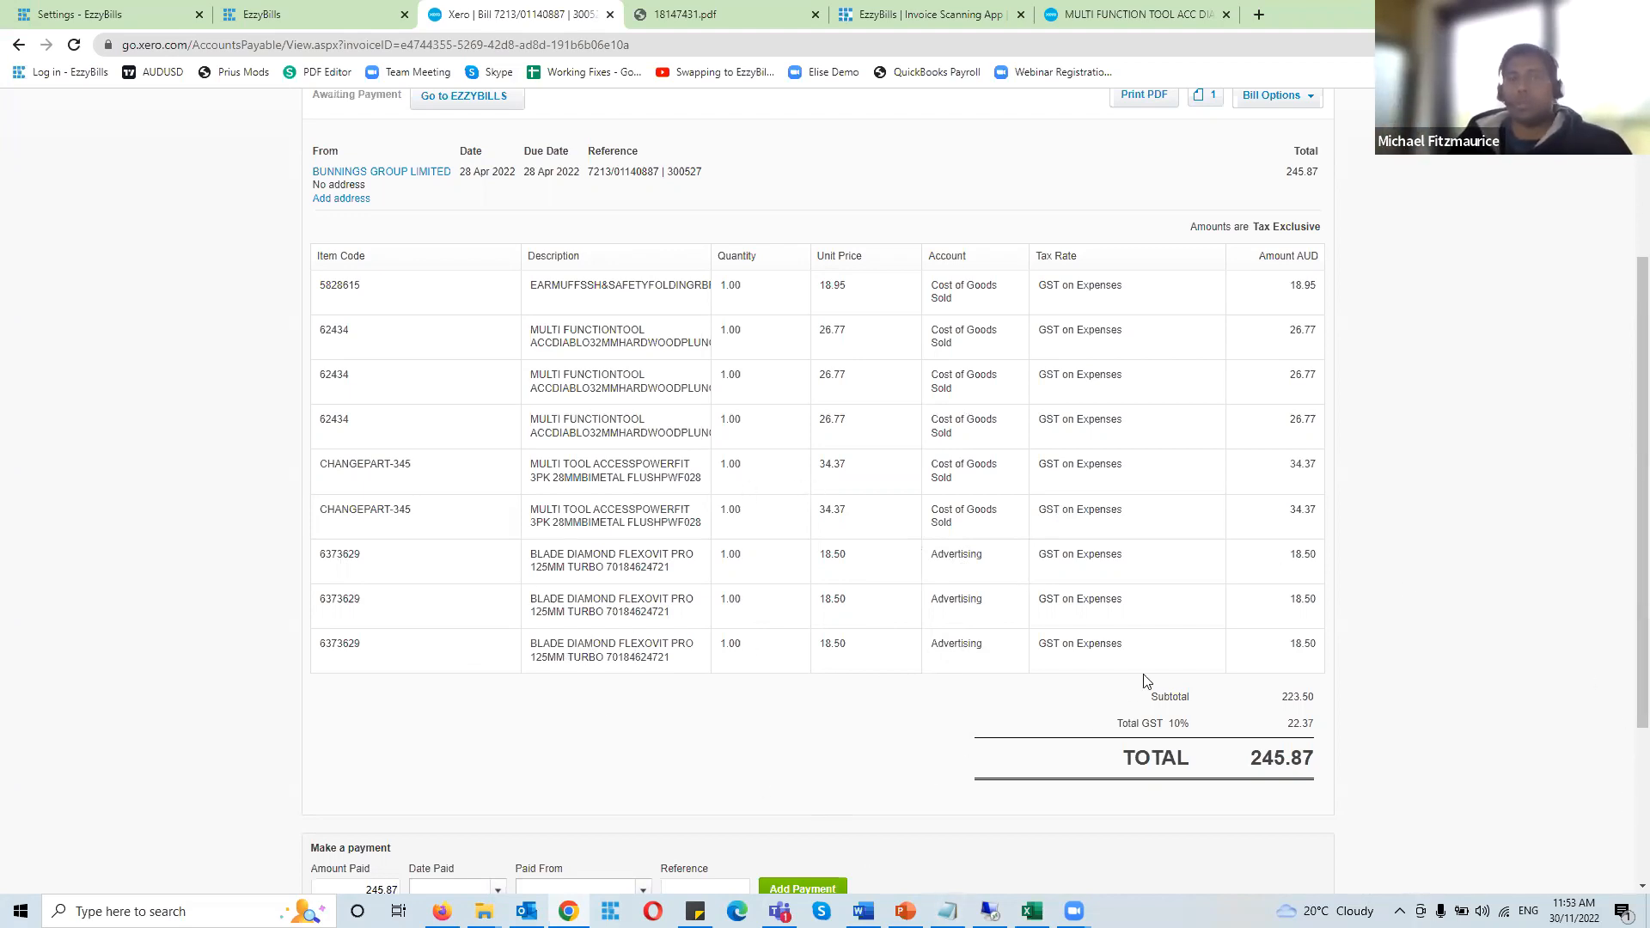
scroll(1143, 680, "up", 3)
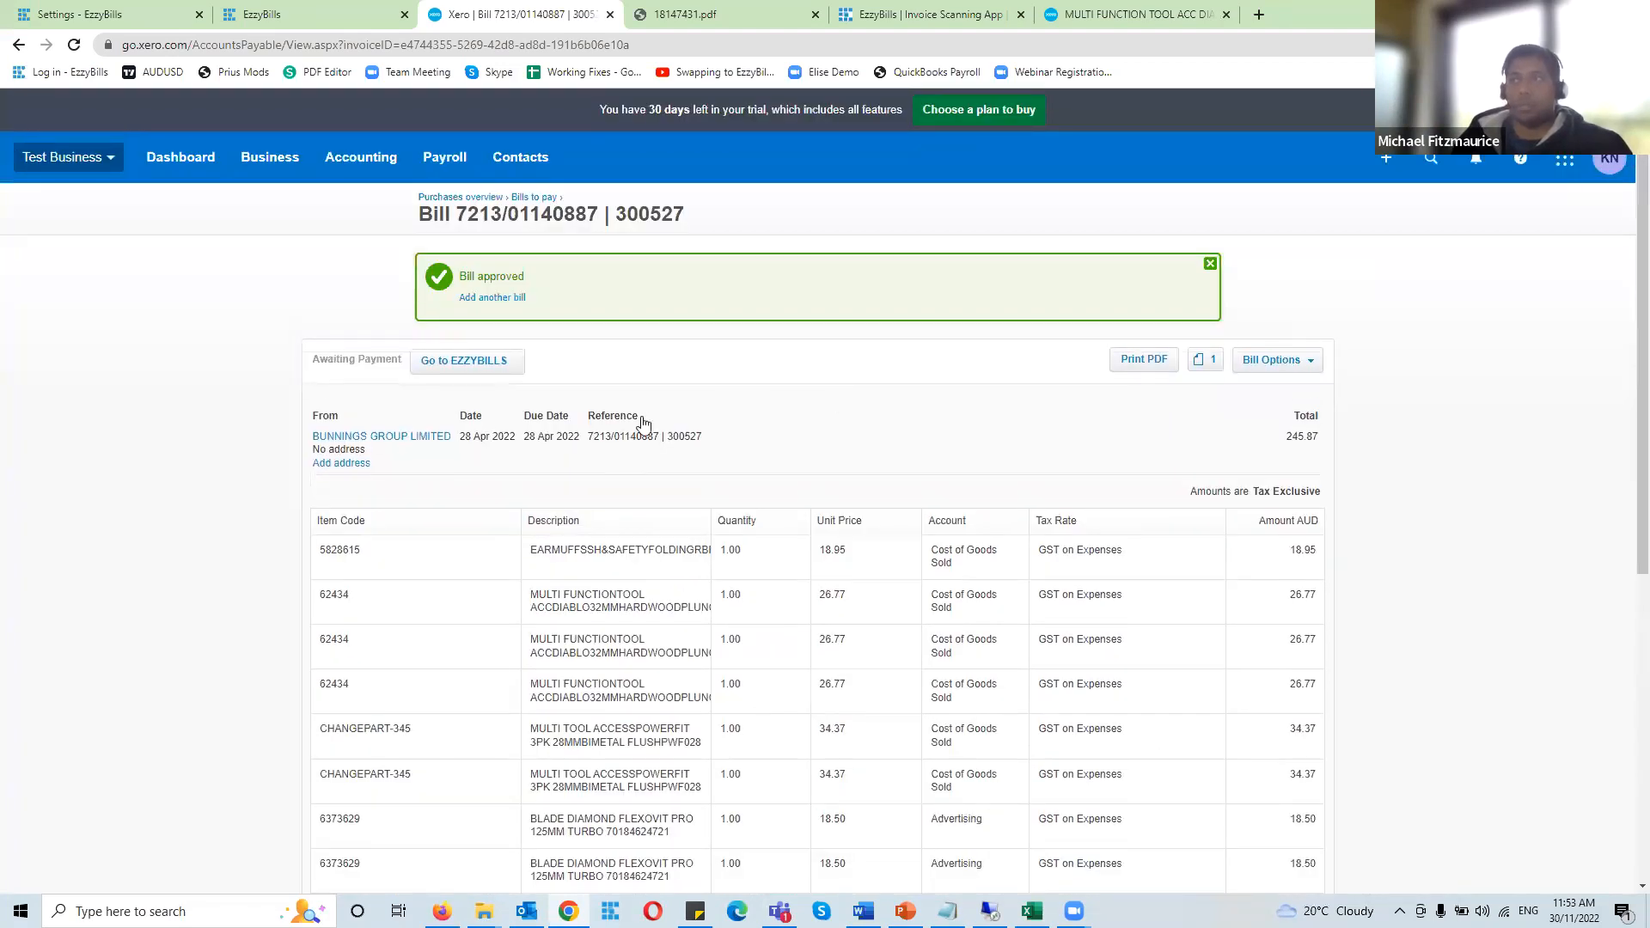
scroll(643, 422, "down", 6)
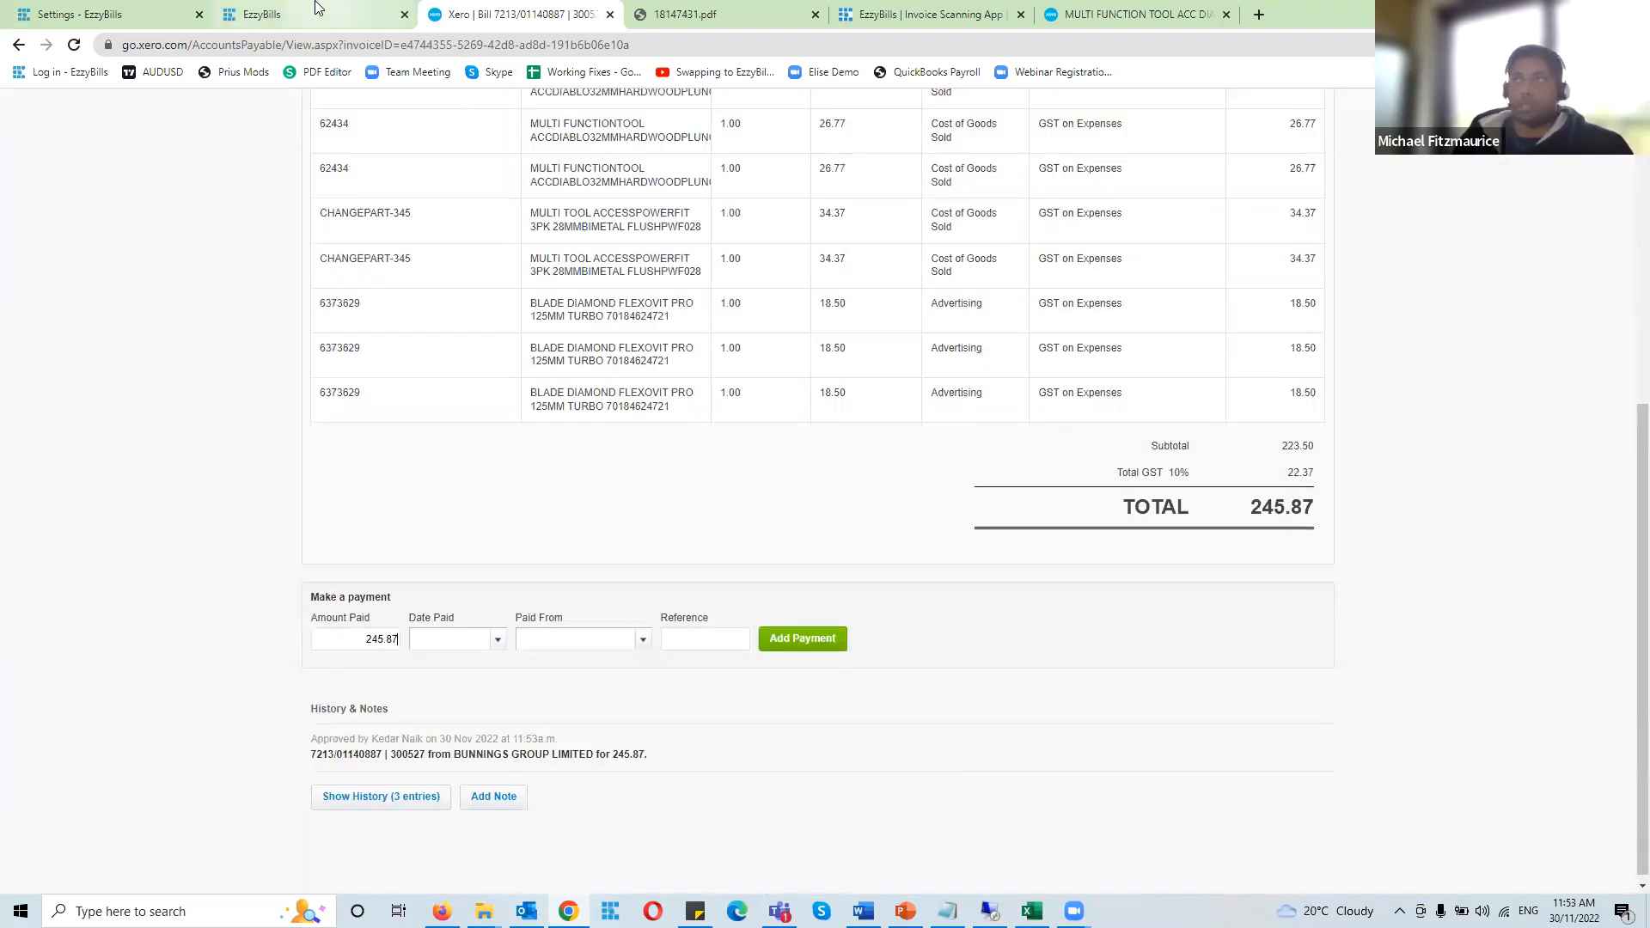
Switch to EzzyBills and run Refresh/Learn in the account settings to reload data from the accounting software
left_click(318, 8)
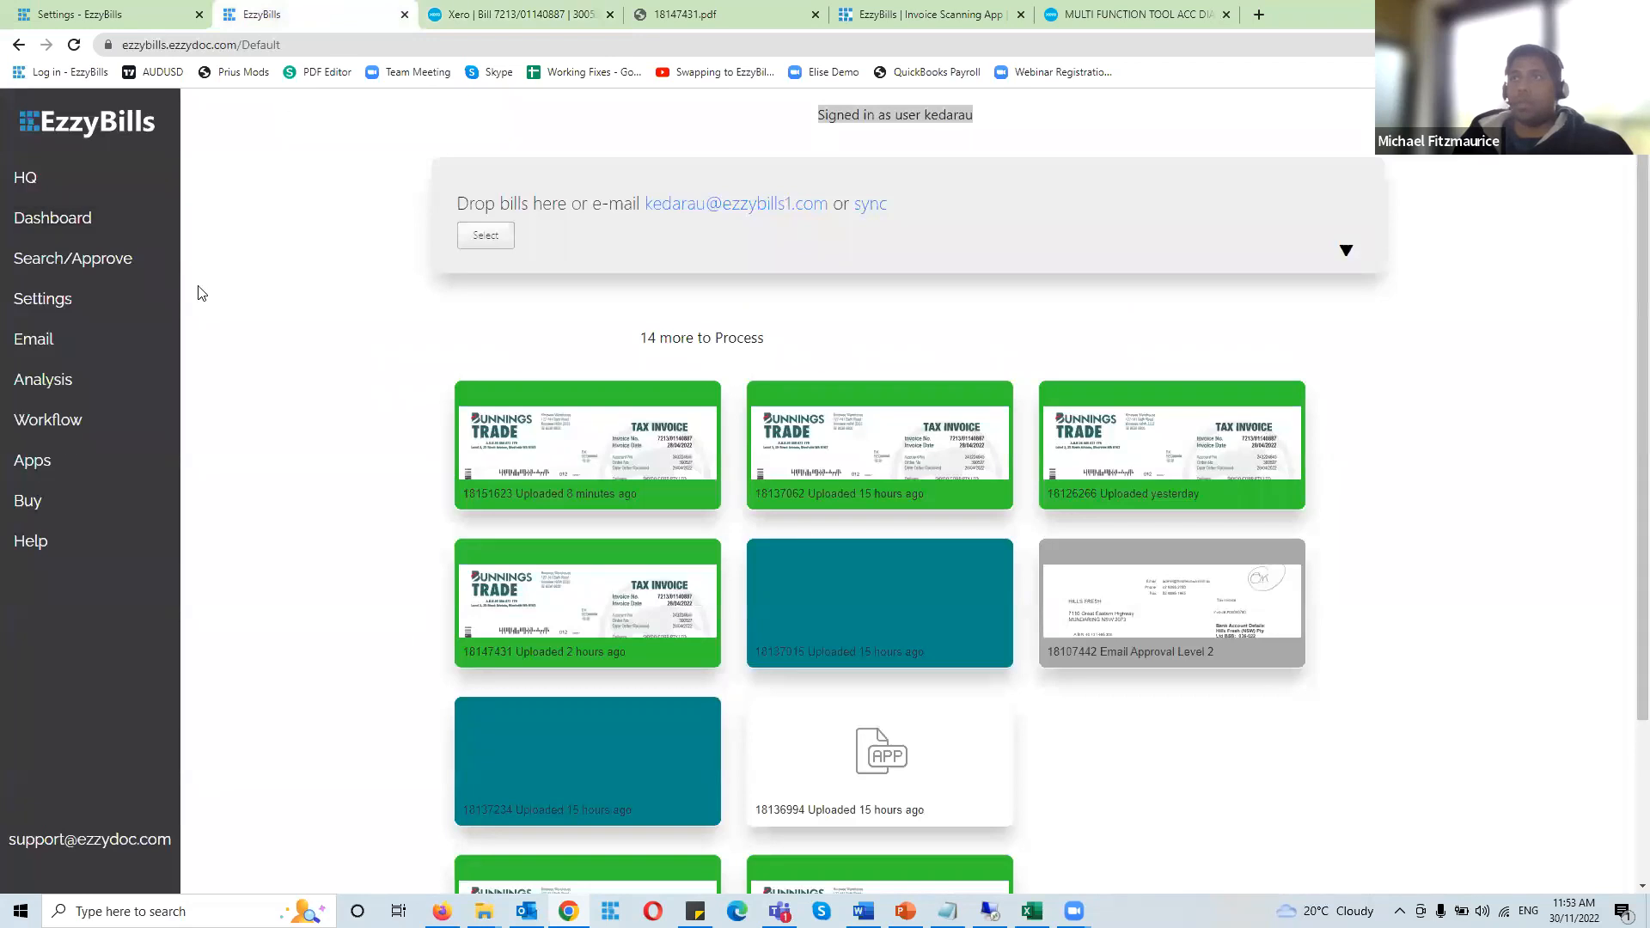
left_click(82, 308)
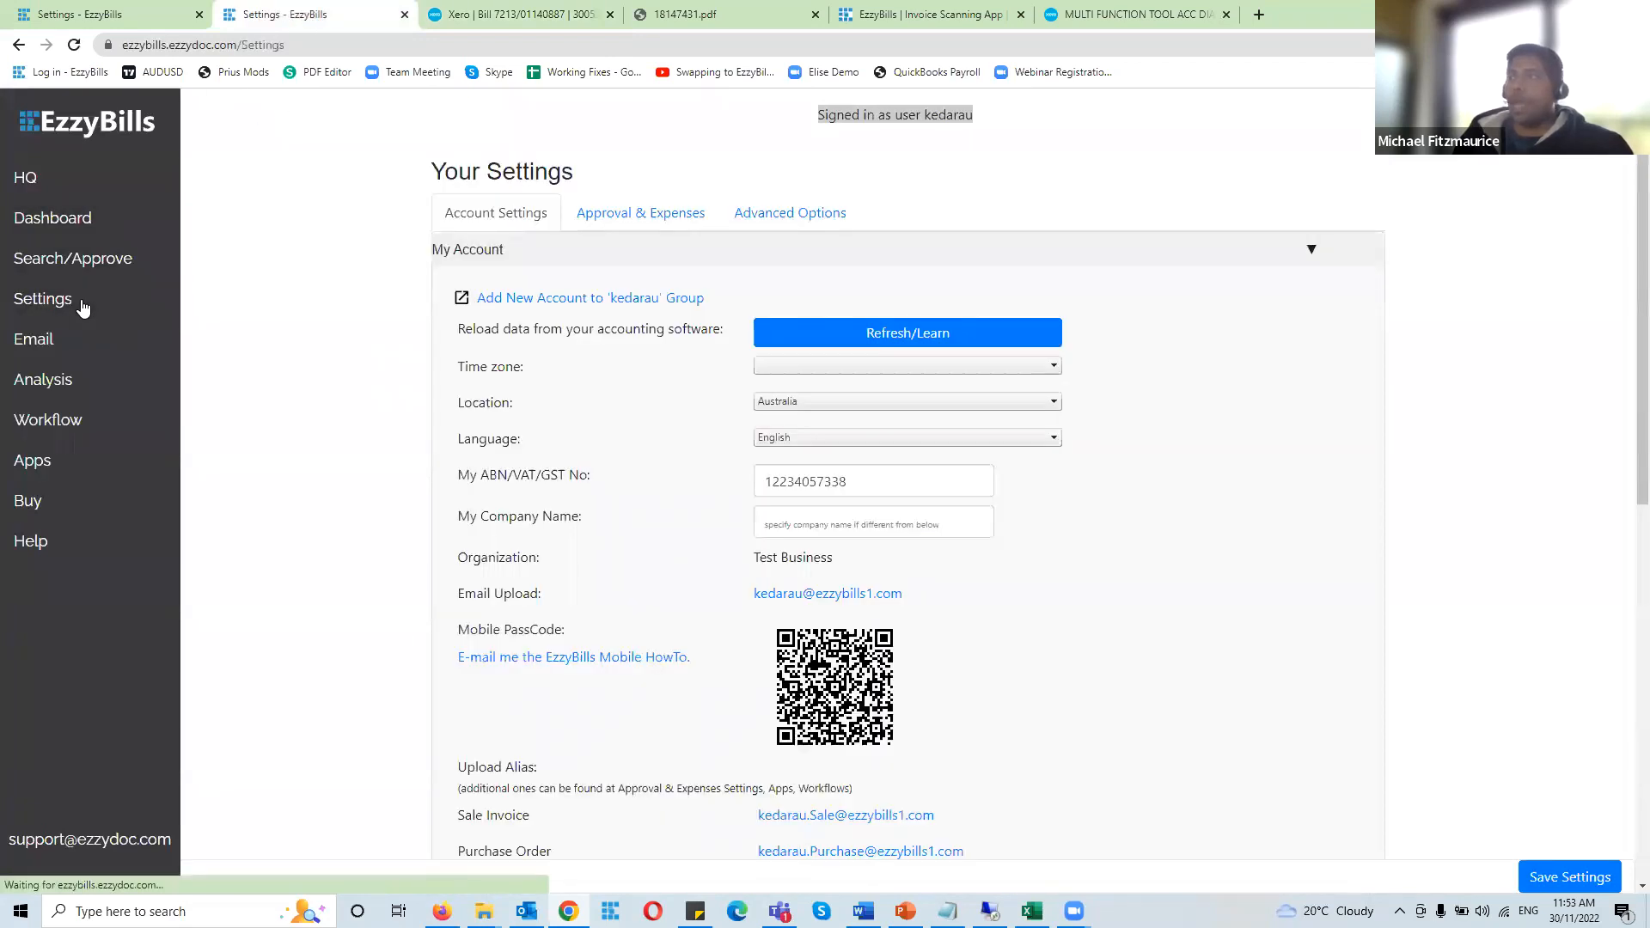
left_click_drag(467, 333, 726, 337)
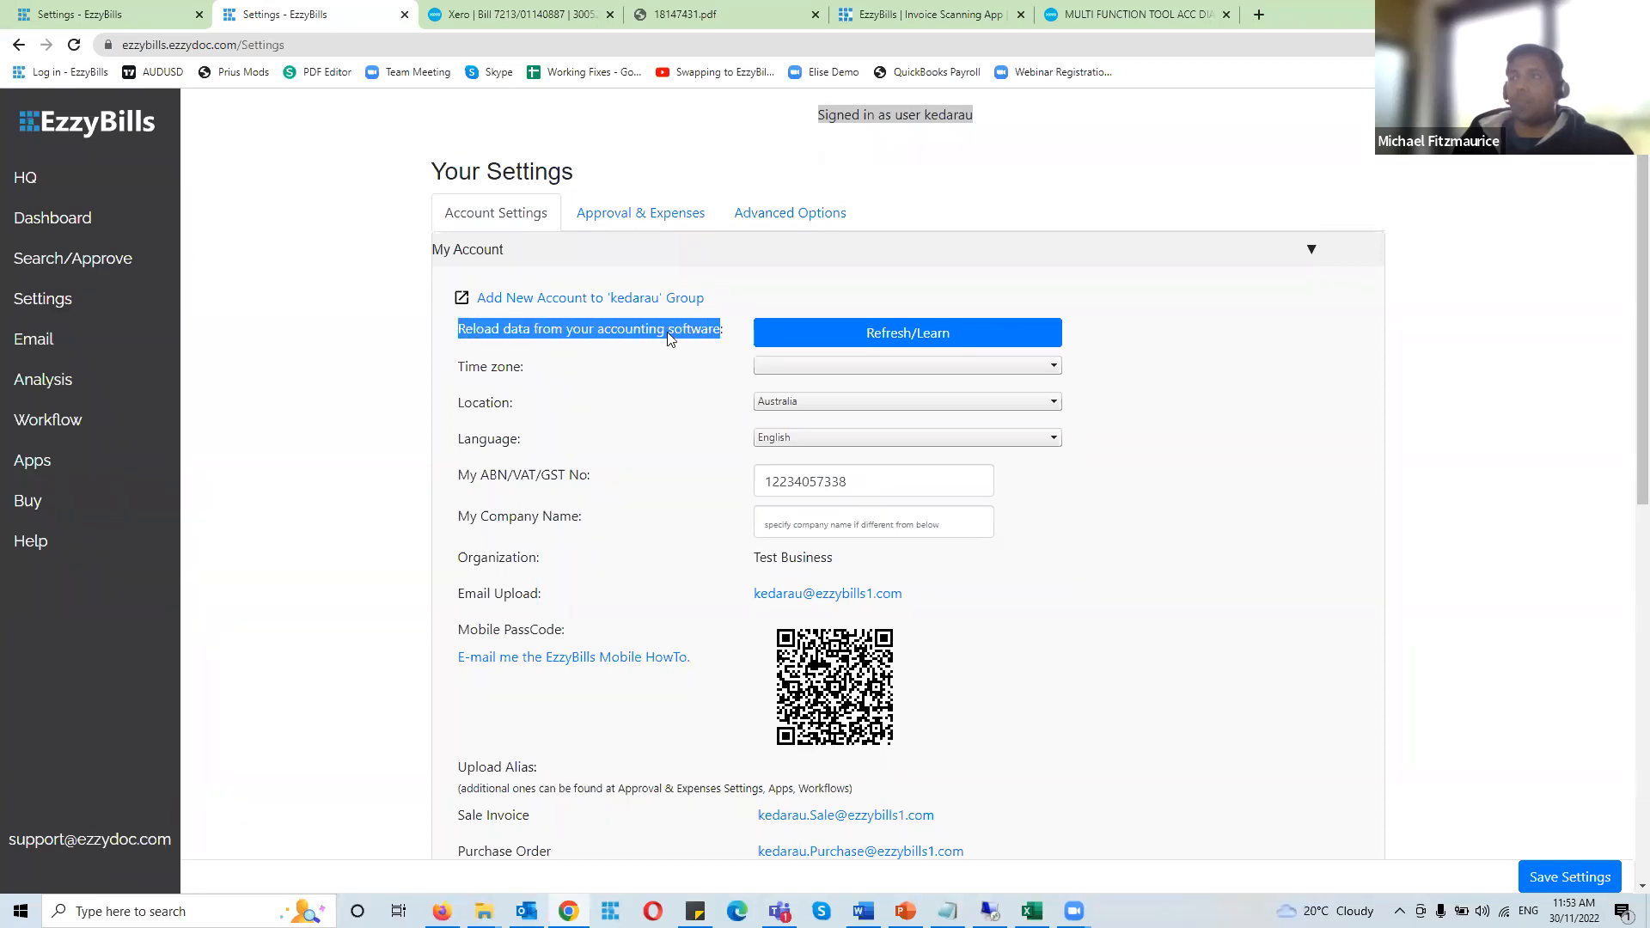
left_click(357, 359)
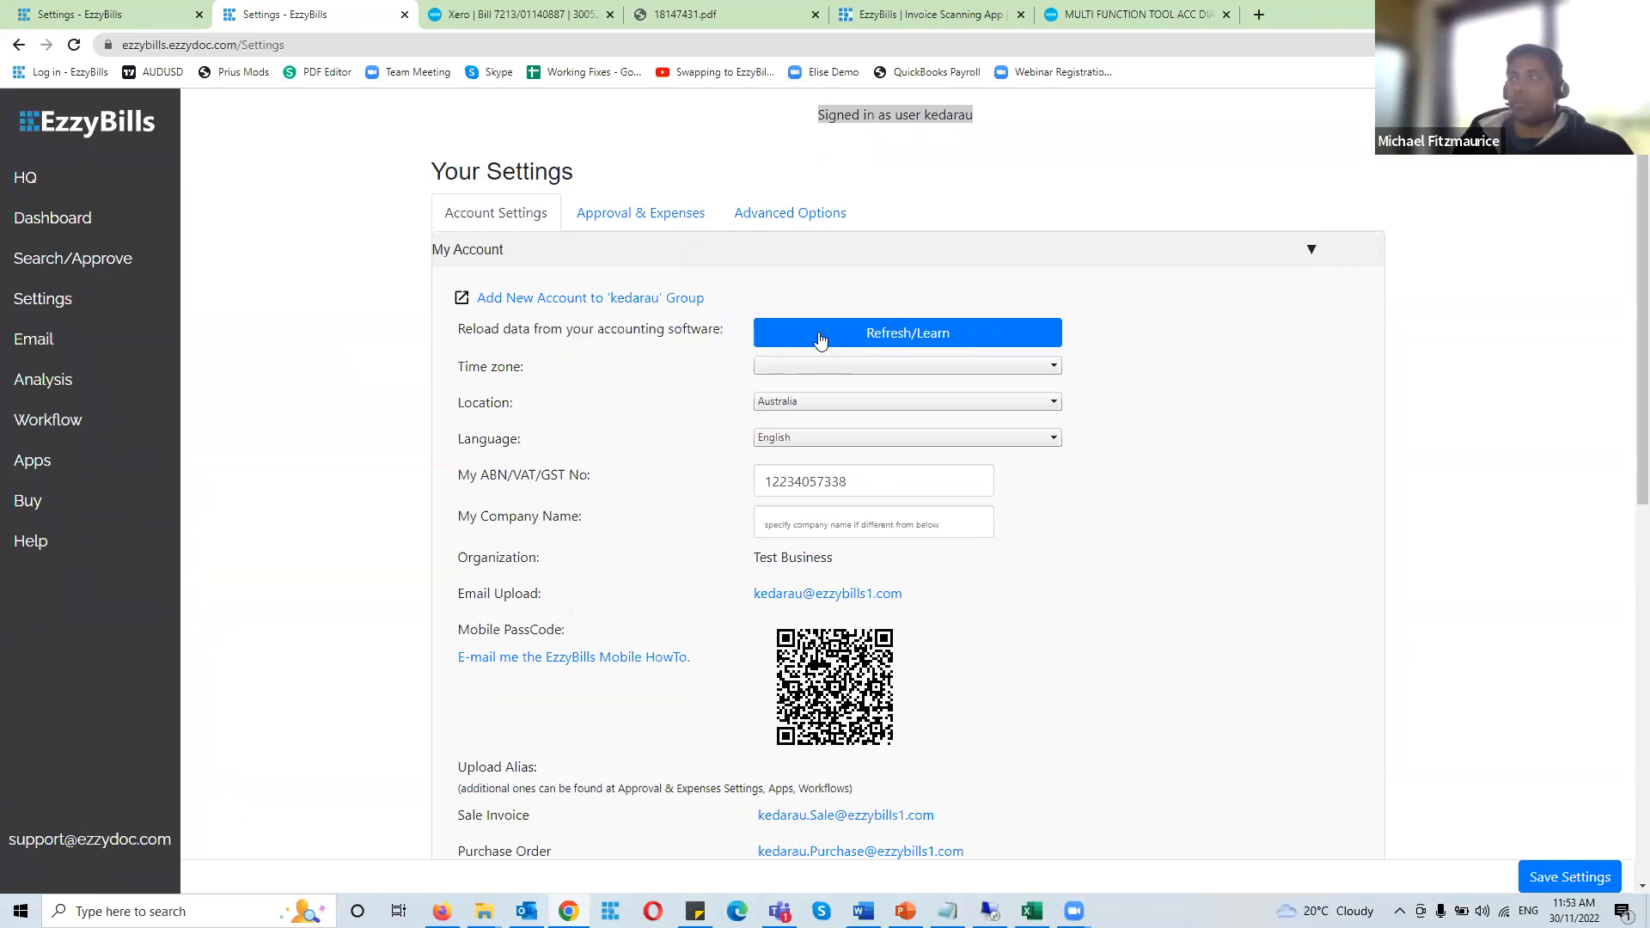
left_click(926, 334)
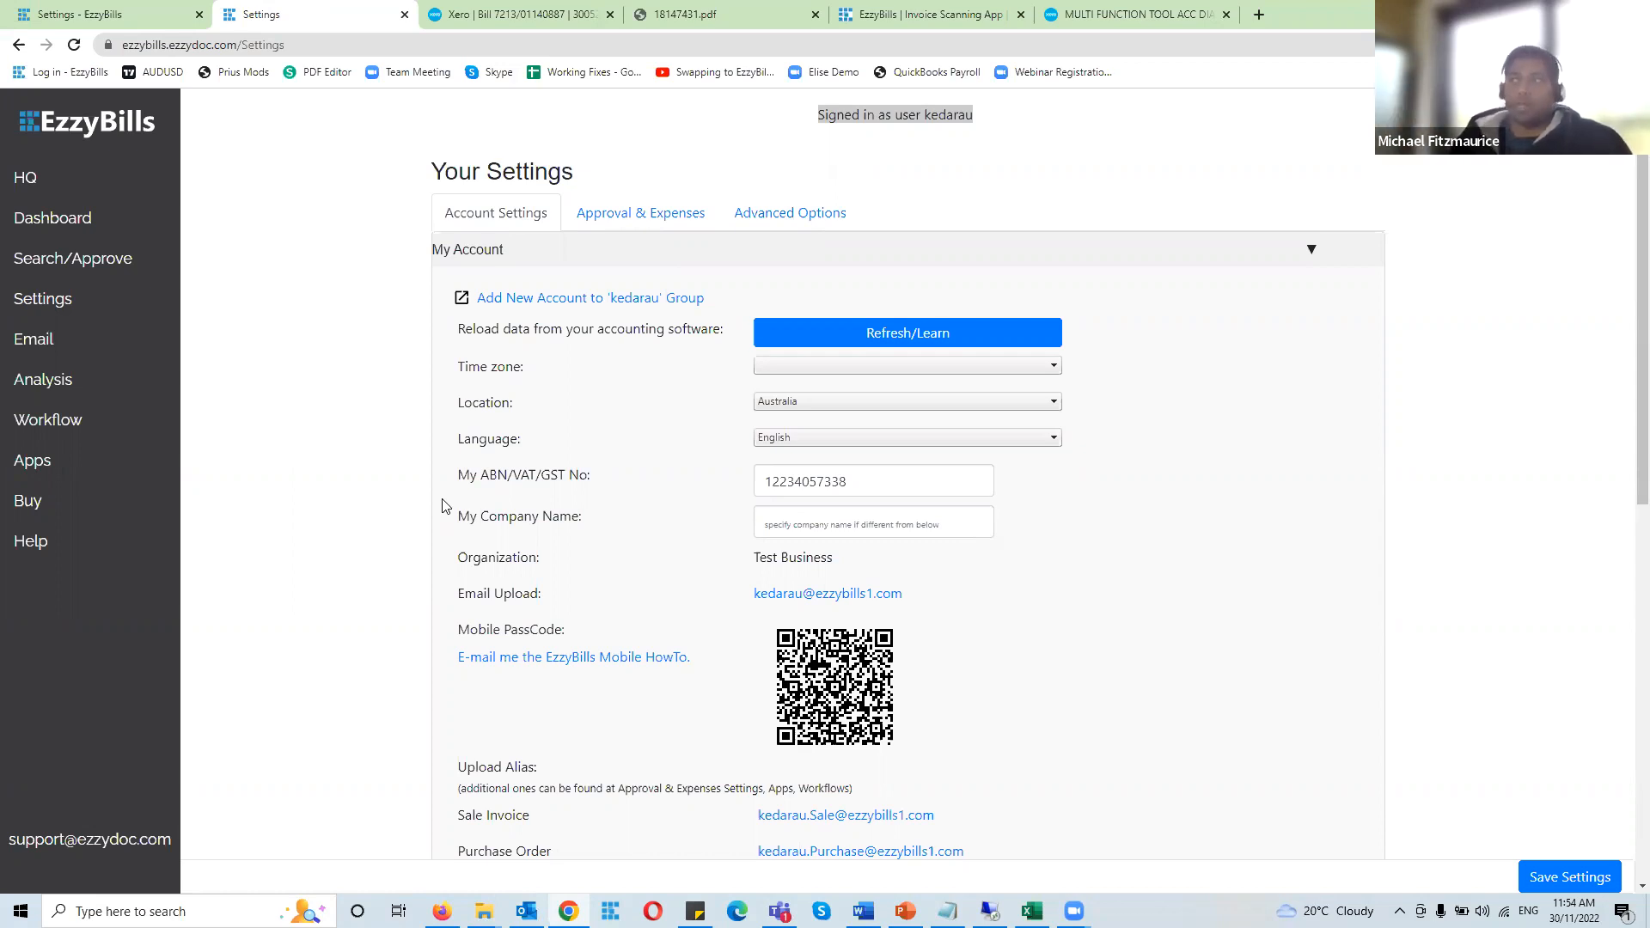
Recheck the Blade Diamond Flexovit lines on the approved Xero bill and return to the EzzyBills dashboard
left_click(438, 11)
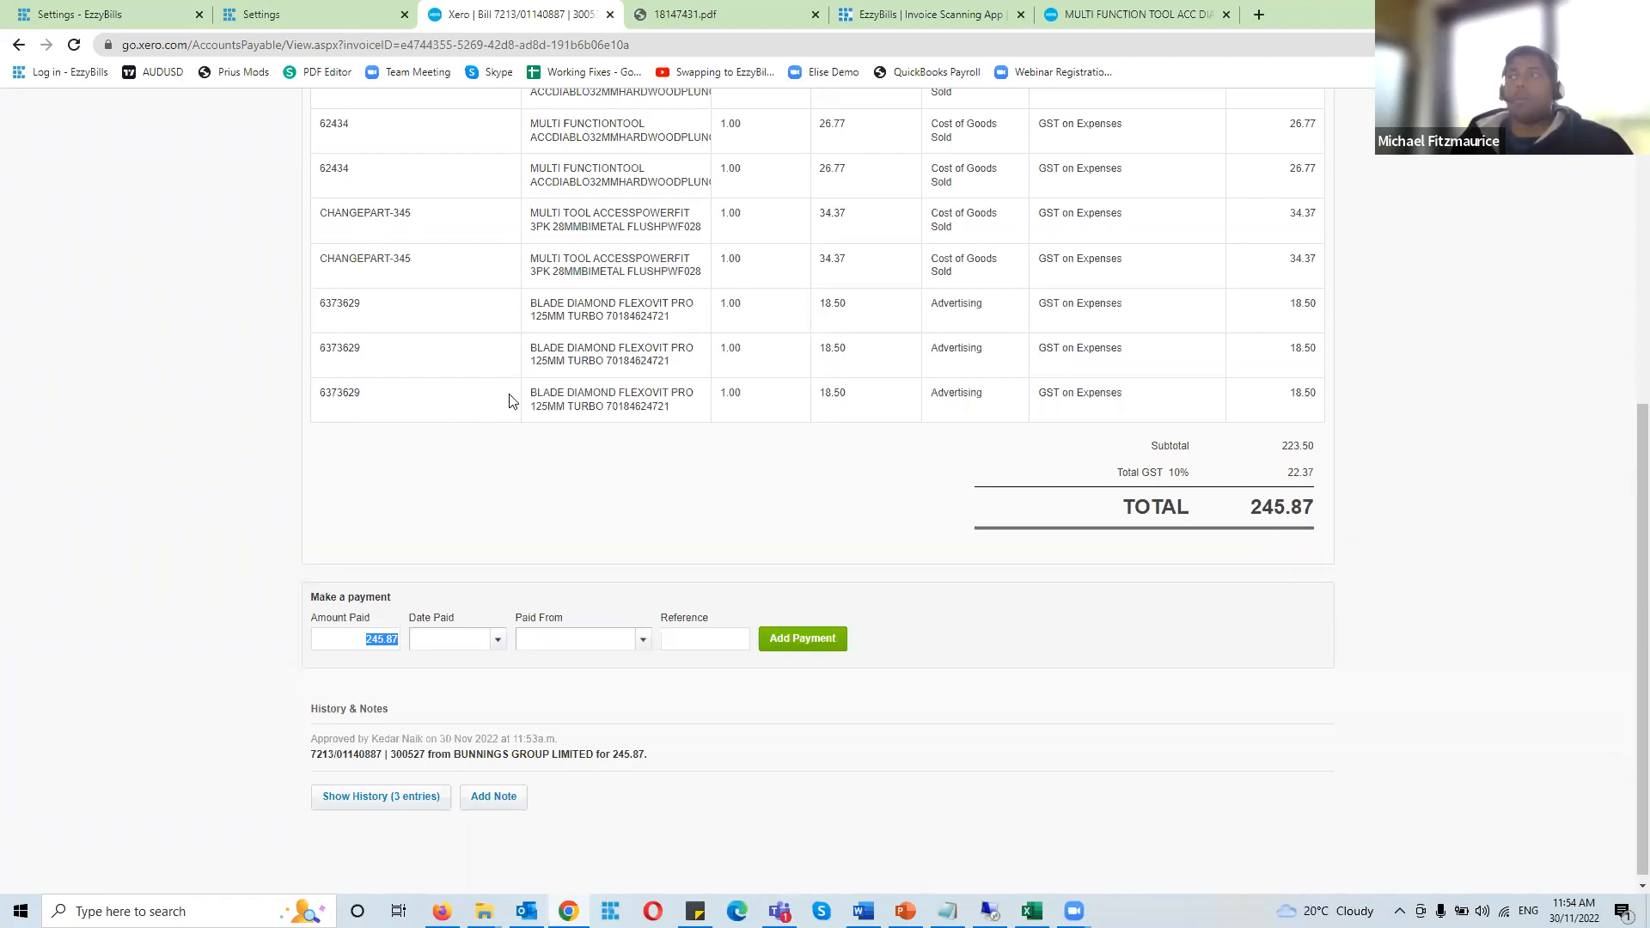
left_click(258, 13)
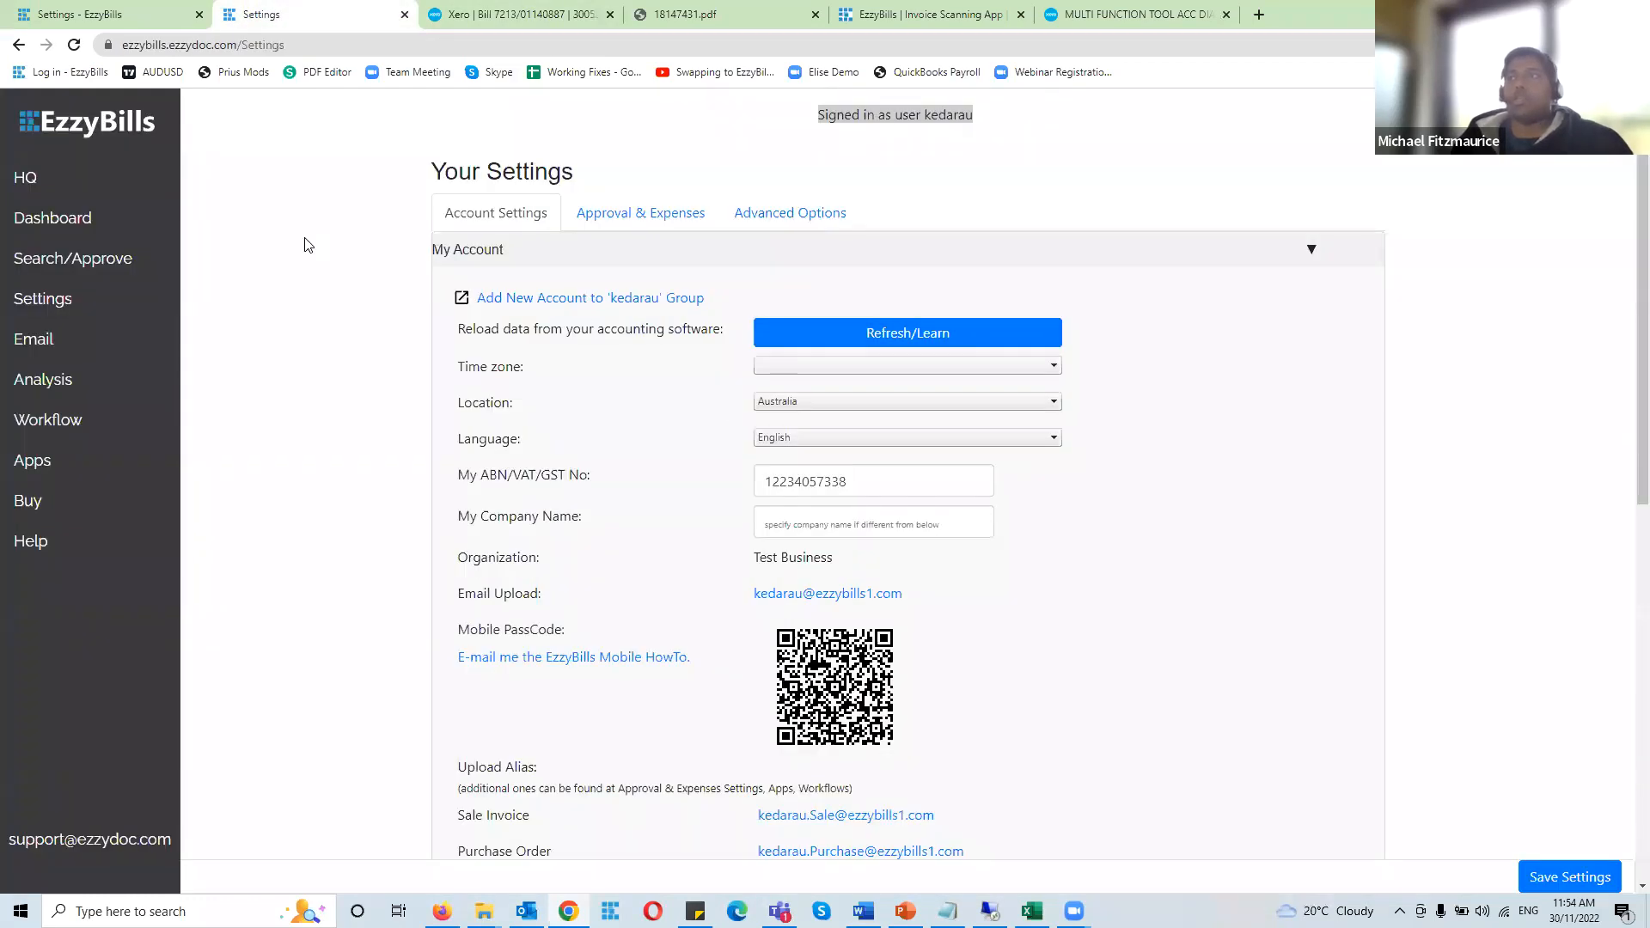
left_click(156, 267)
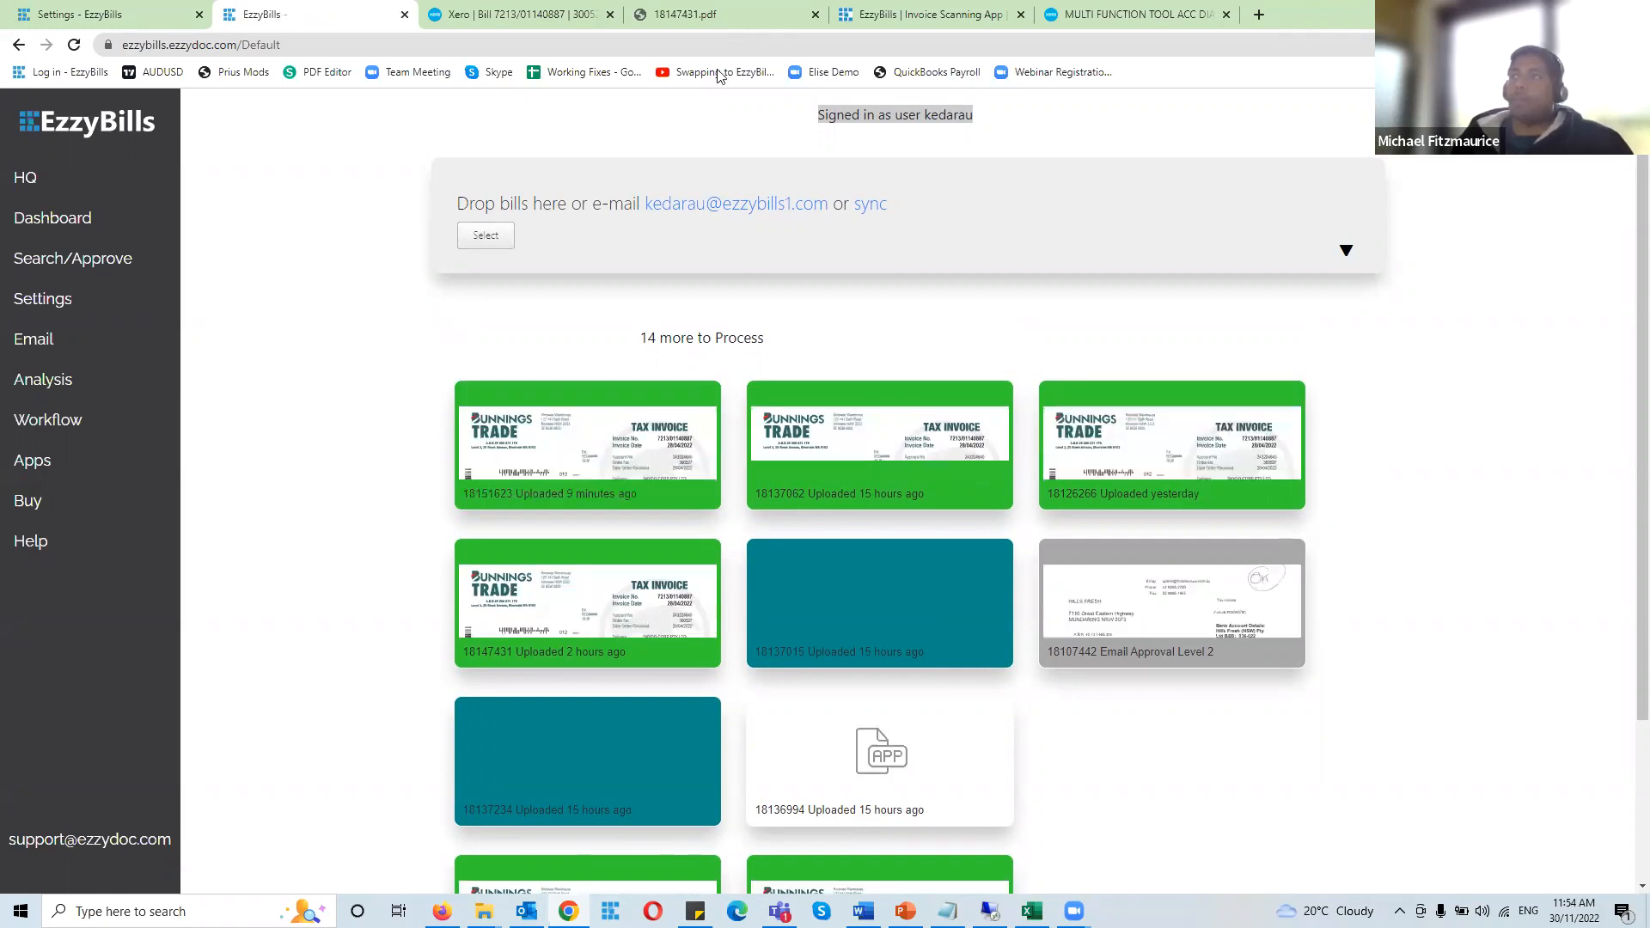
Switch to Xero and open the Inventory Item Summary report from the Transactions reports to review the listed items
left_click(524, 15)
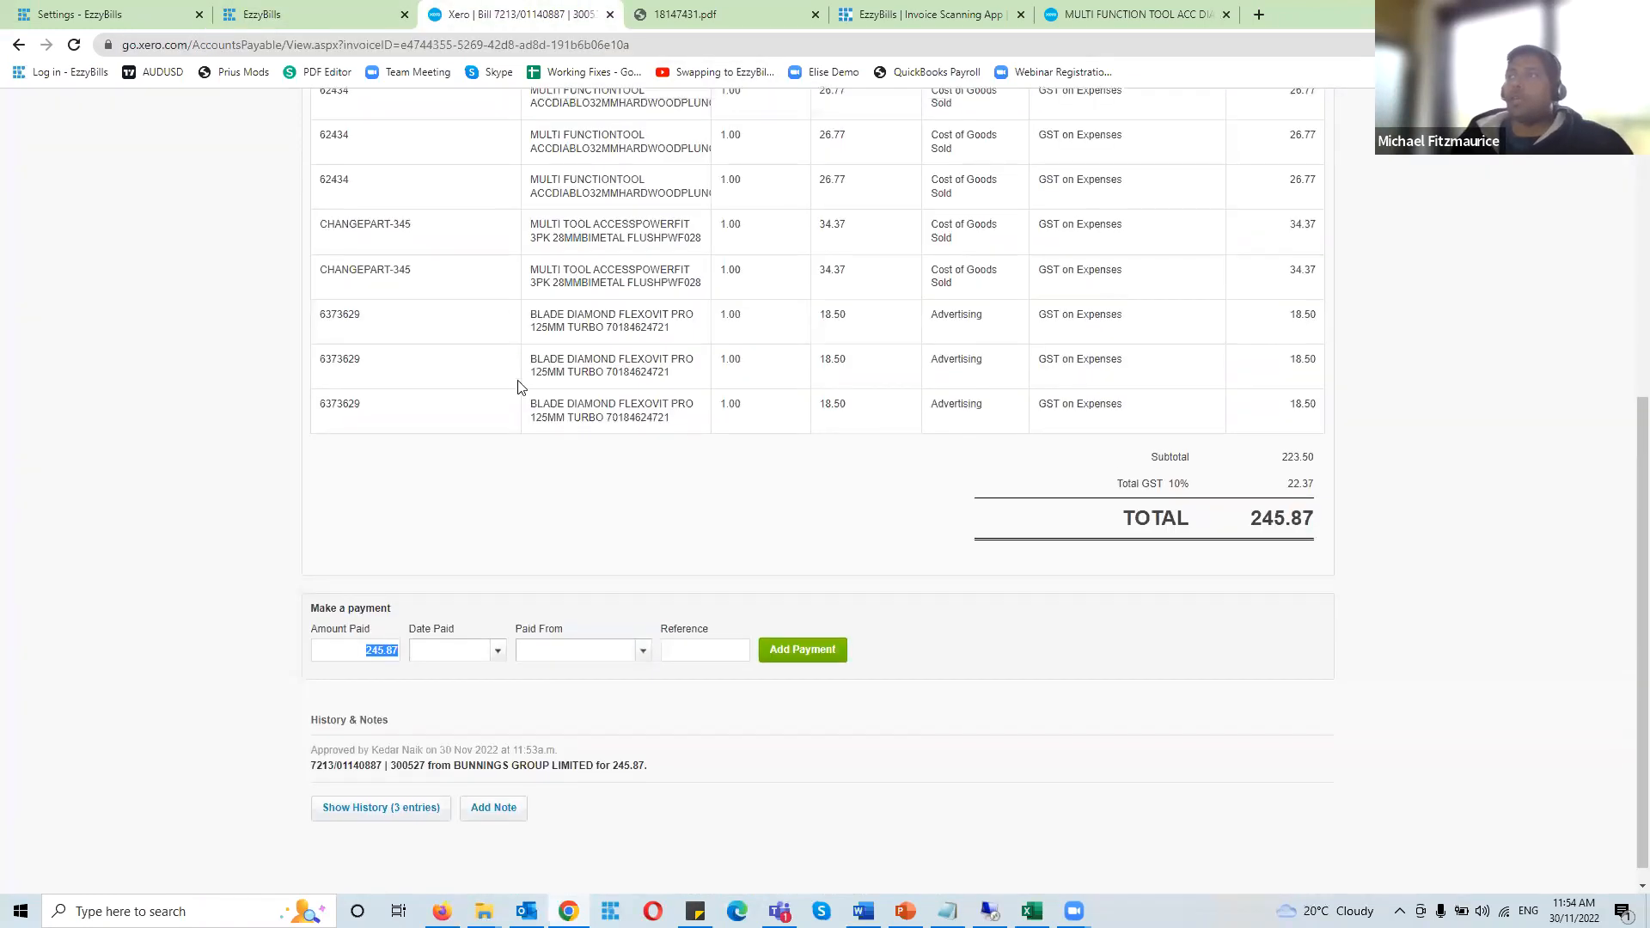
scroll(455, 524, "up", 5)
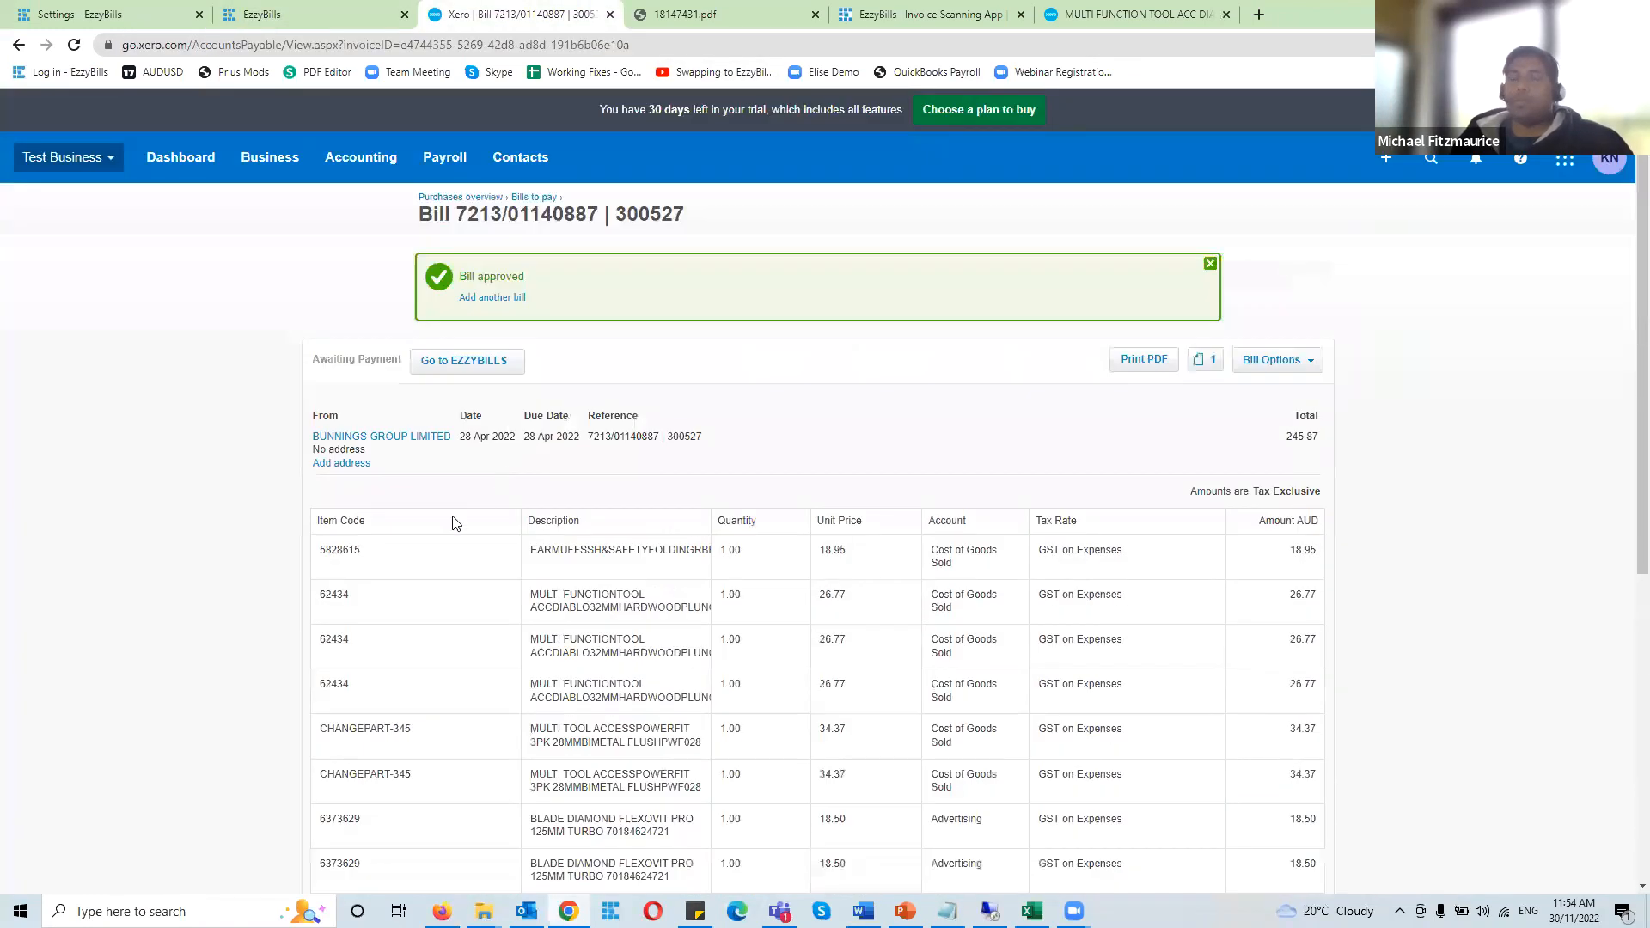
left_click(358, 160)
left_click(374, 249)
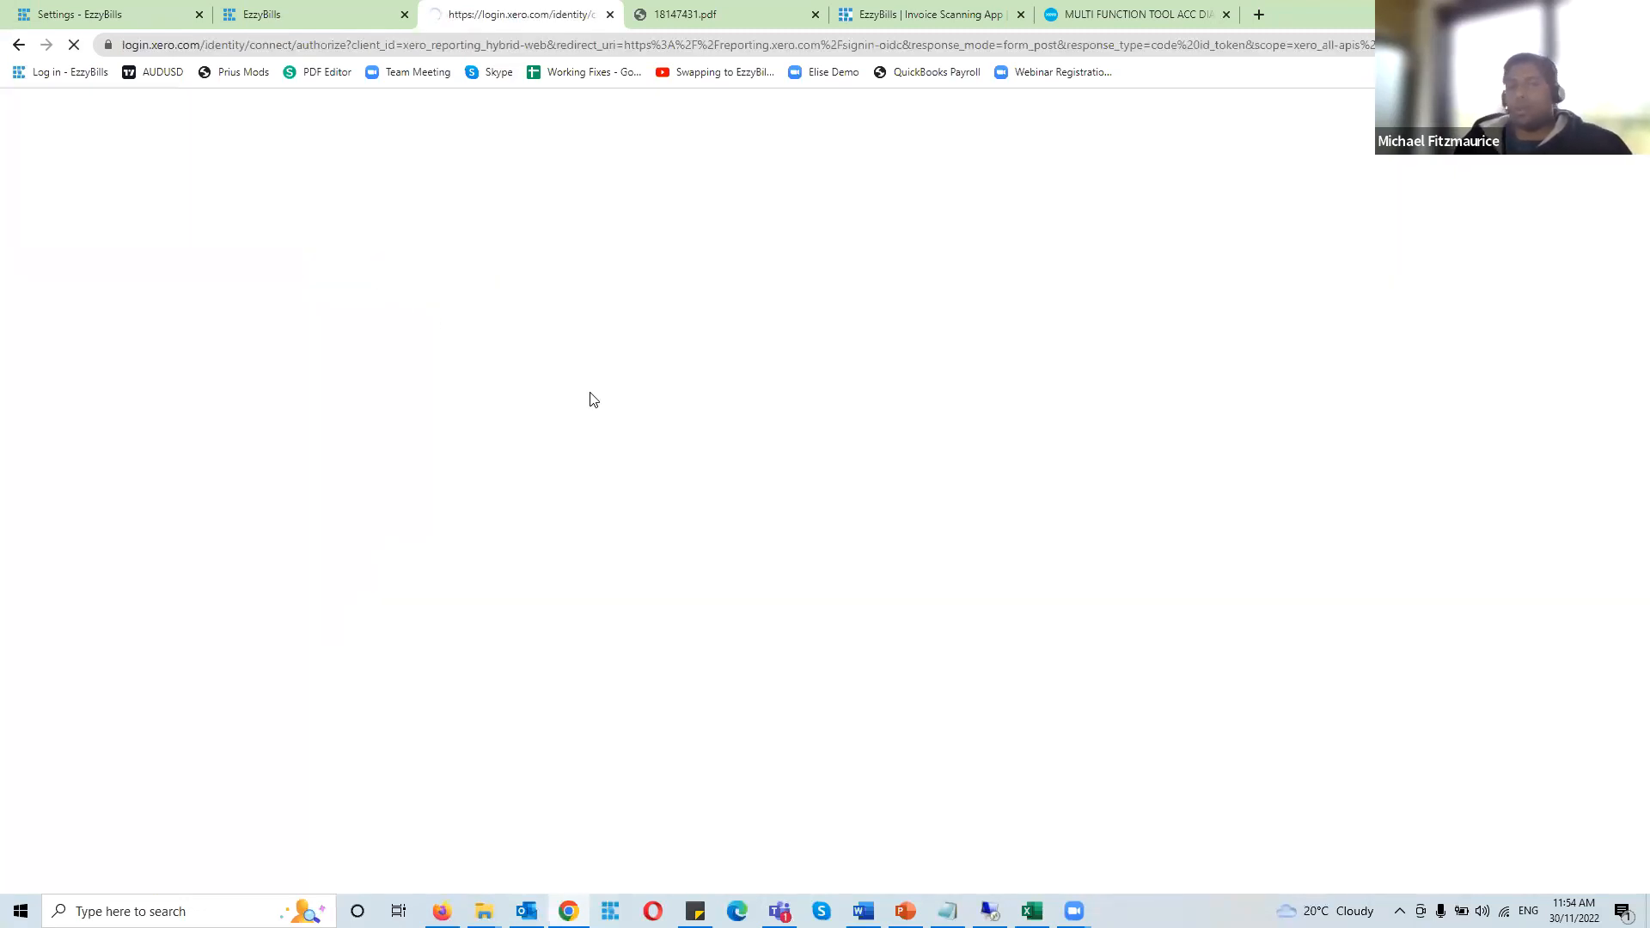
scroll(597, 380, "down", 20)
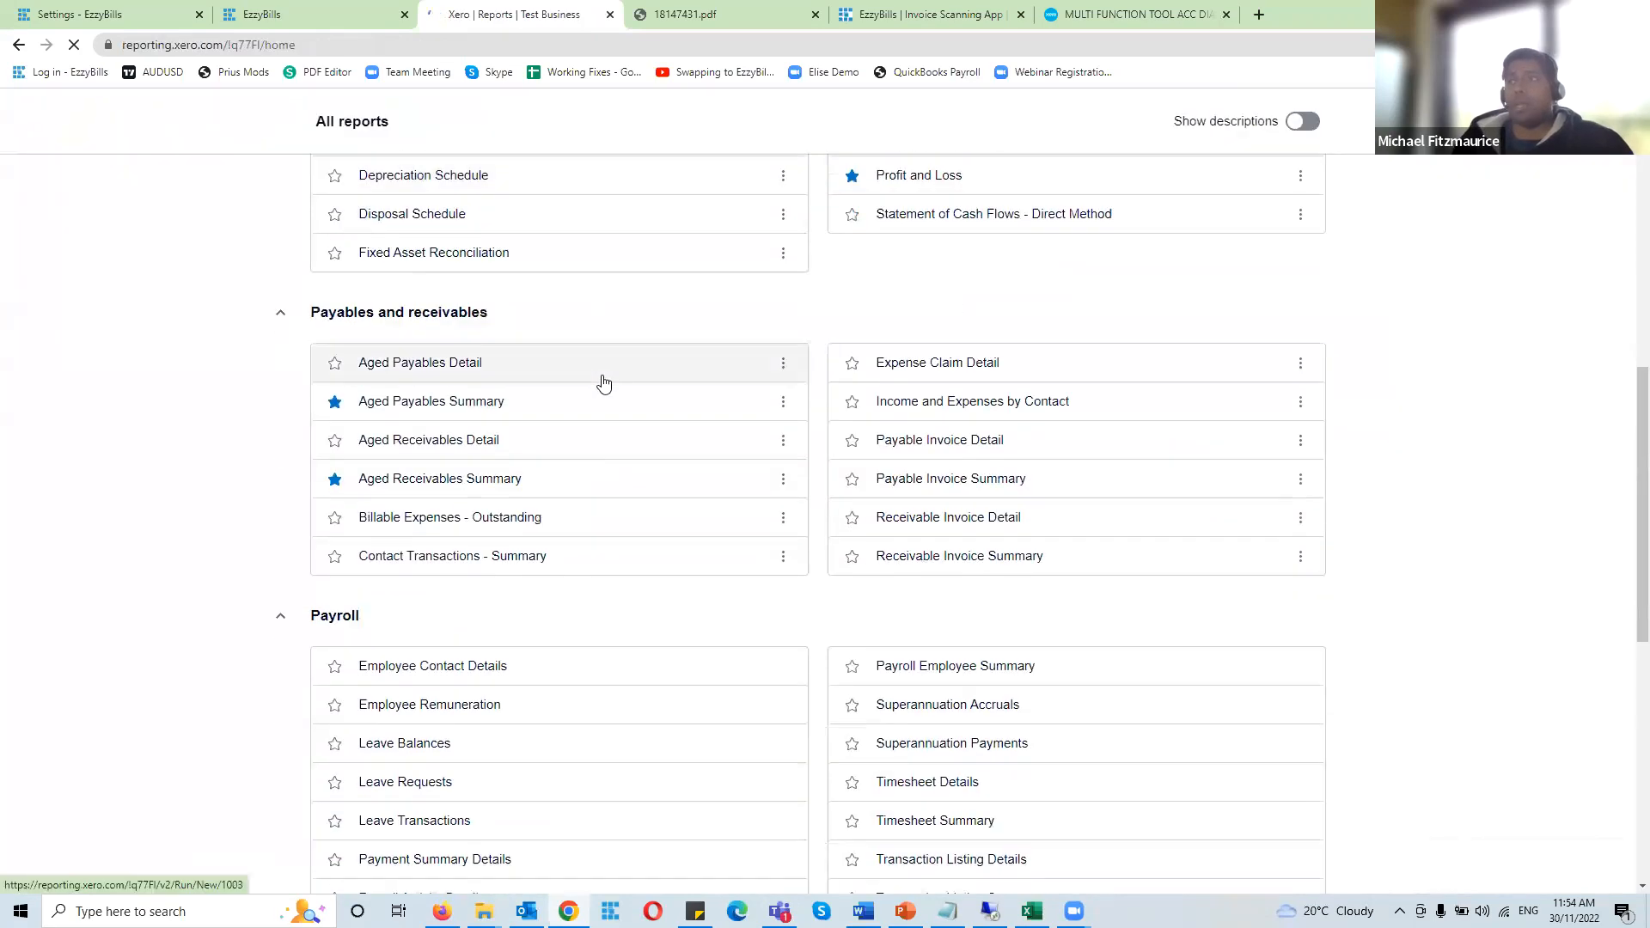
scroll(116, 609, "down", 1)
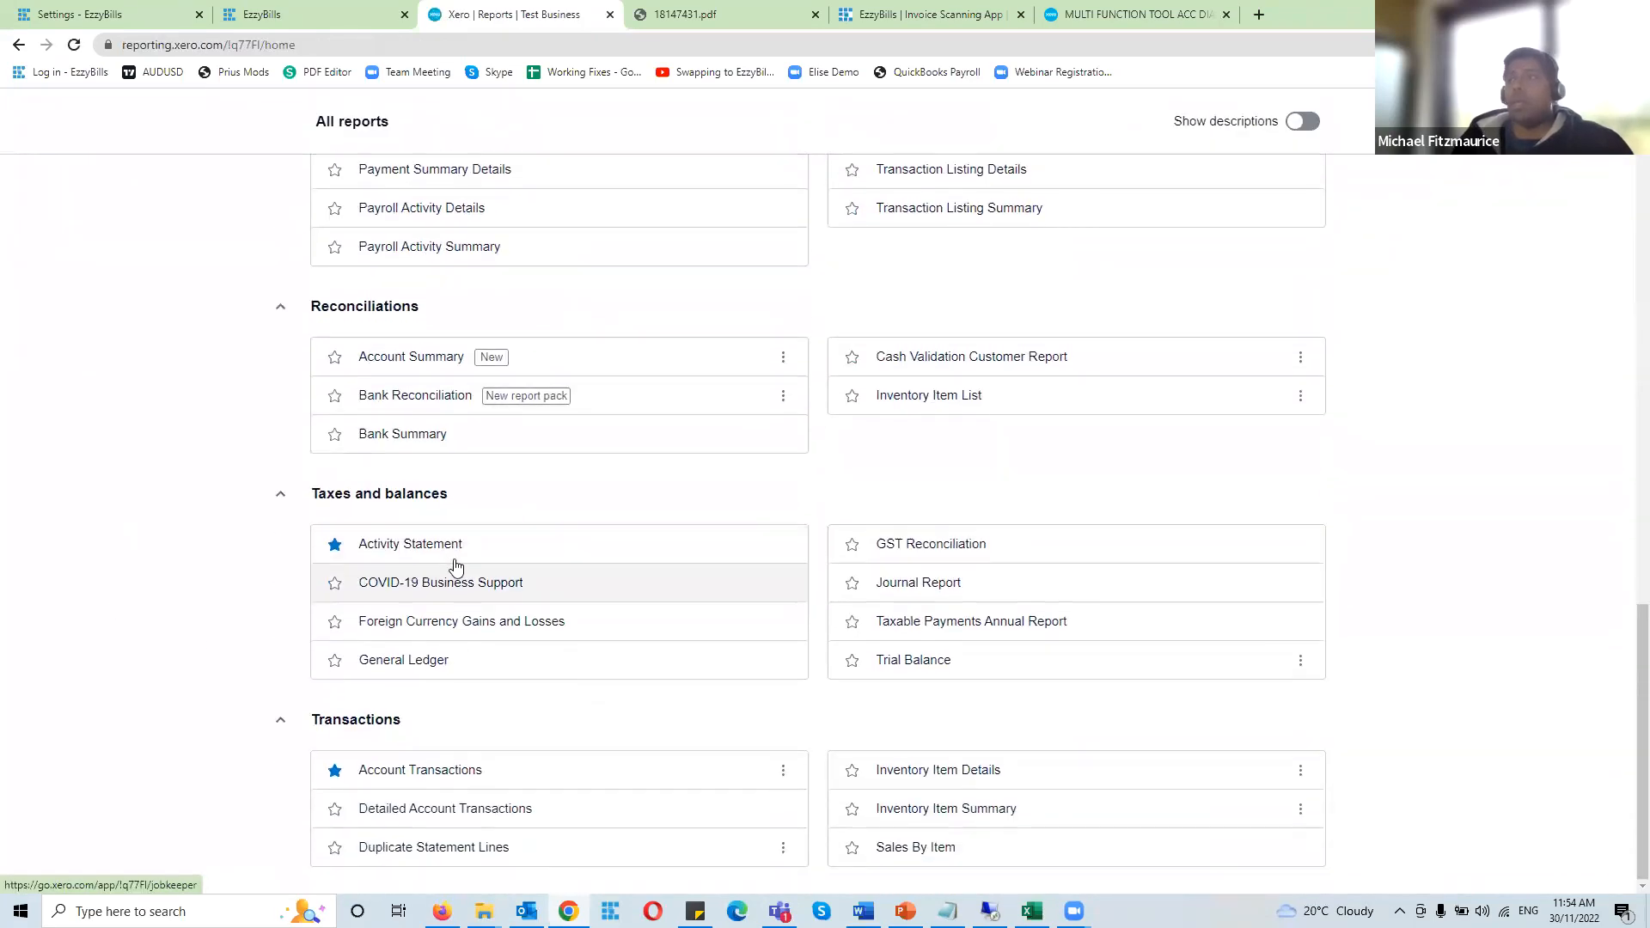
double_click(323, 724)
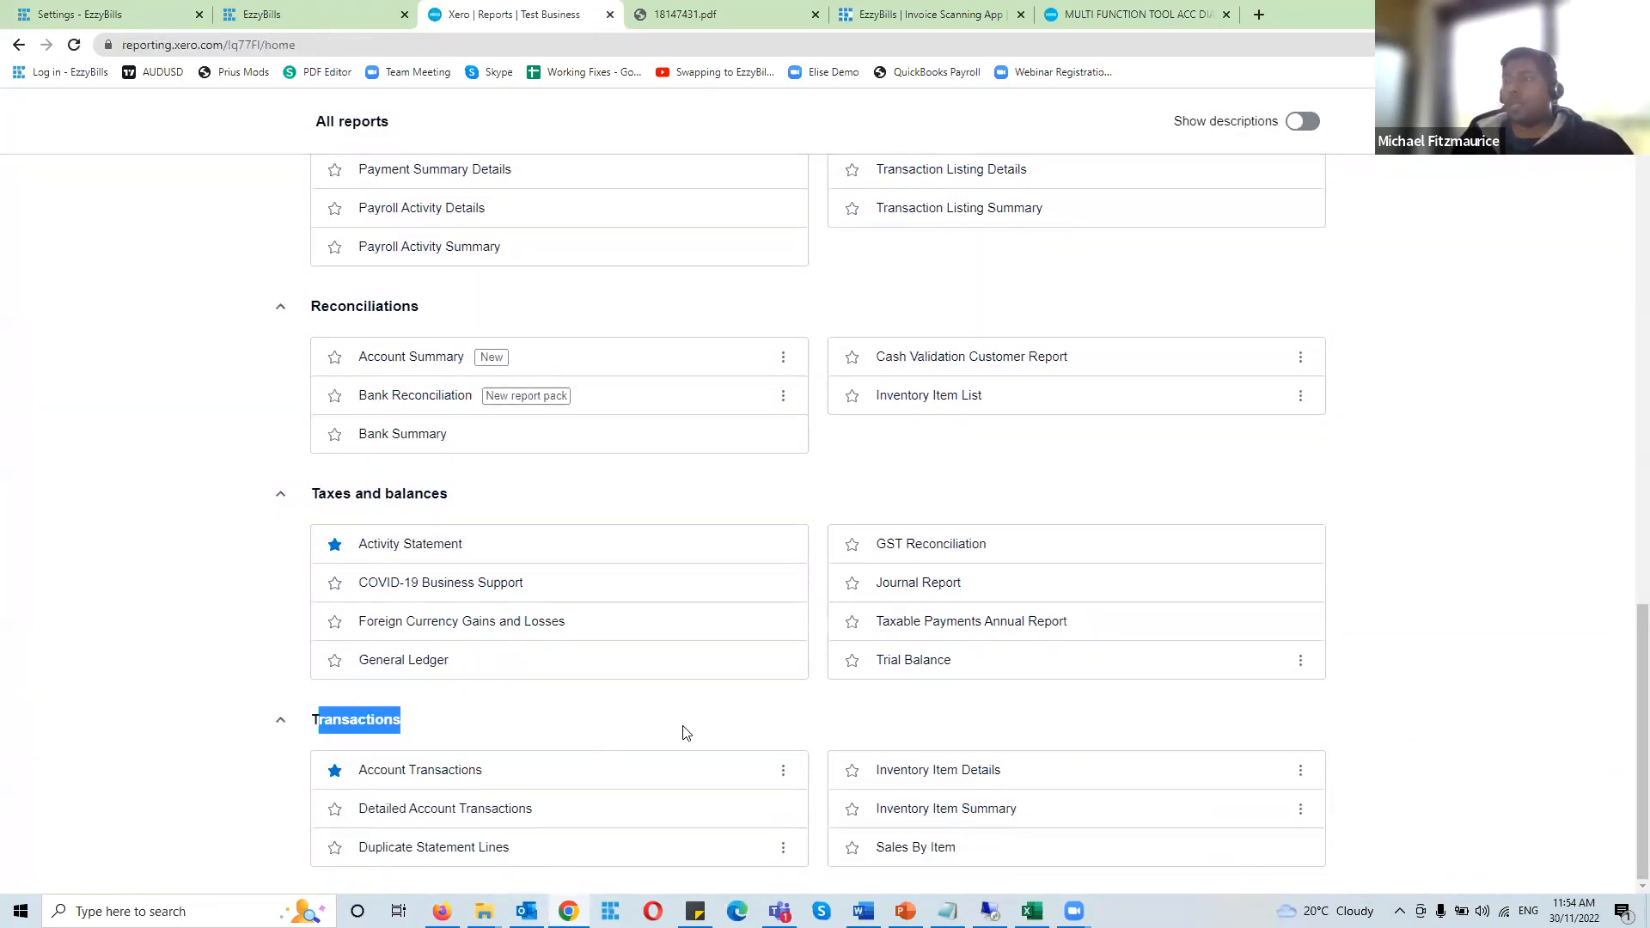
left_click(1016, 812)
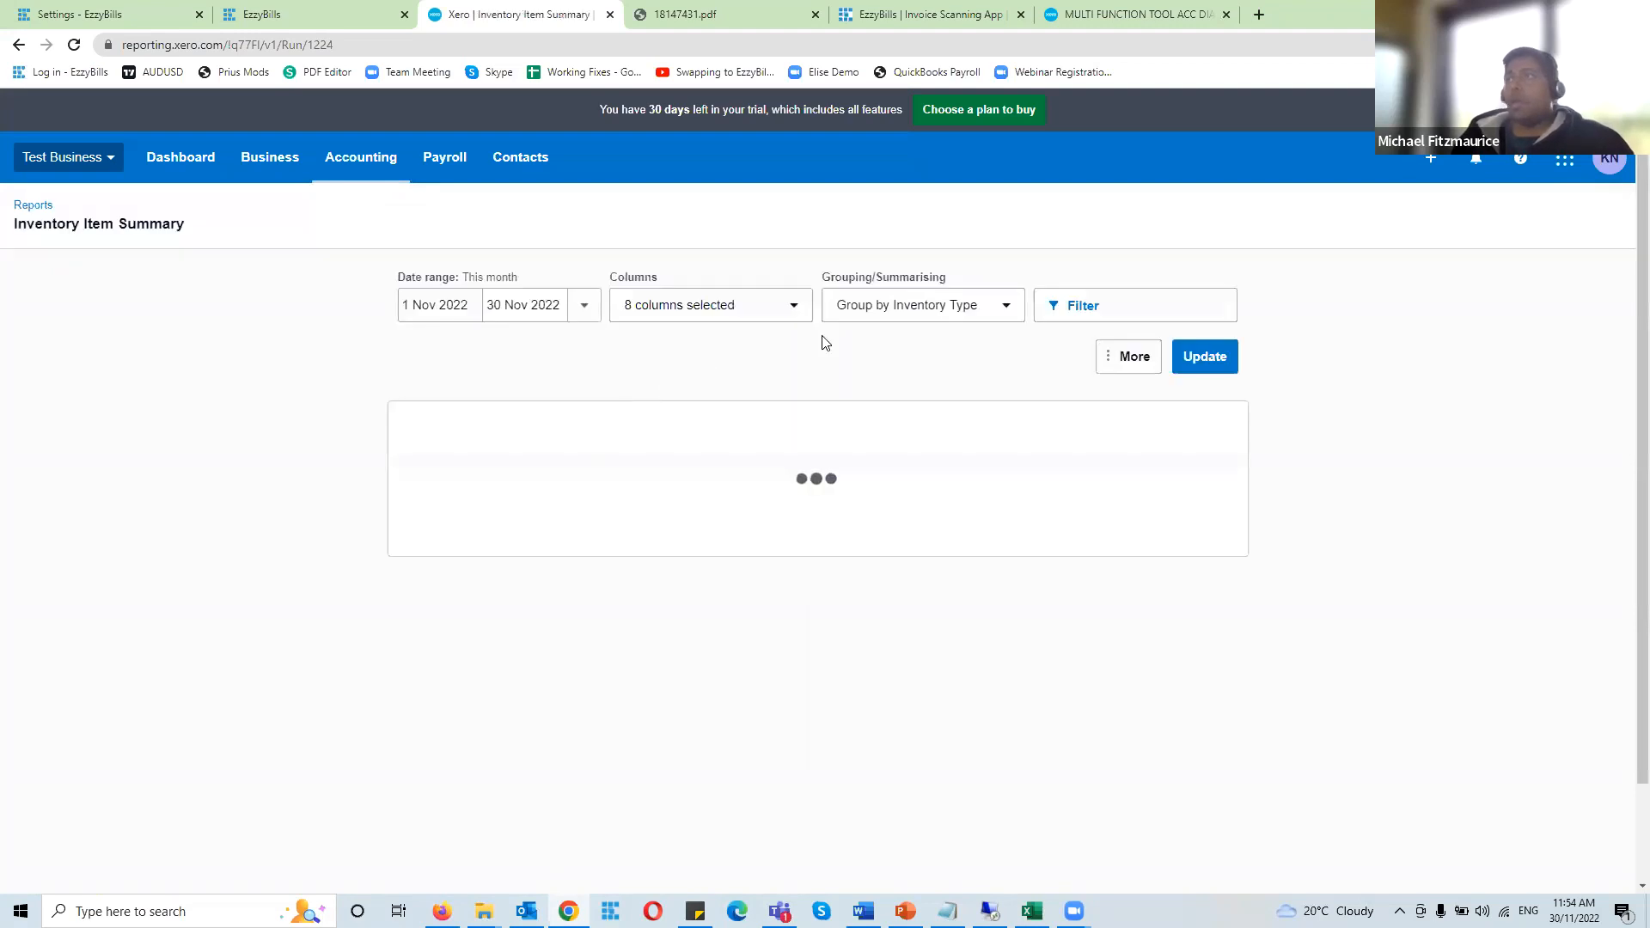
scroll(567, 524, "down", 2)
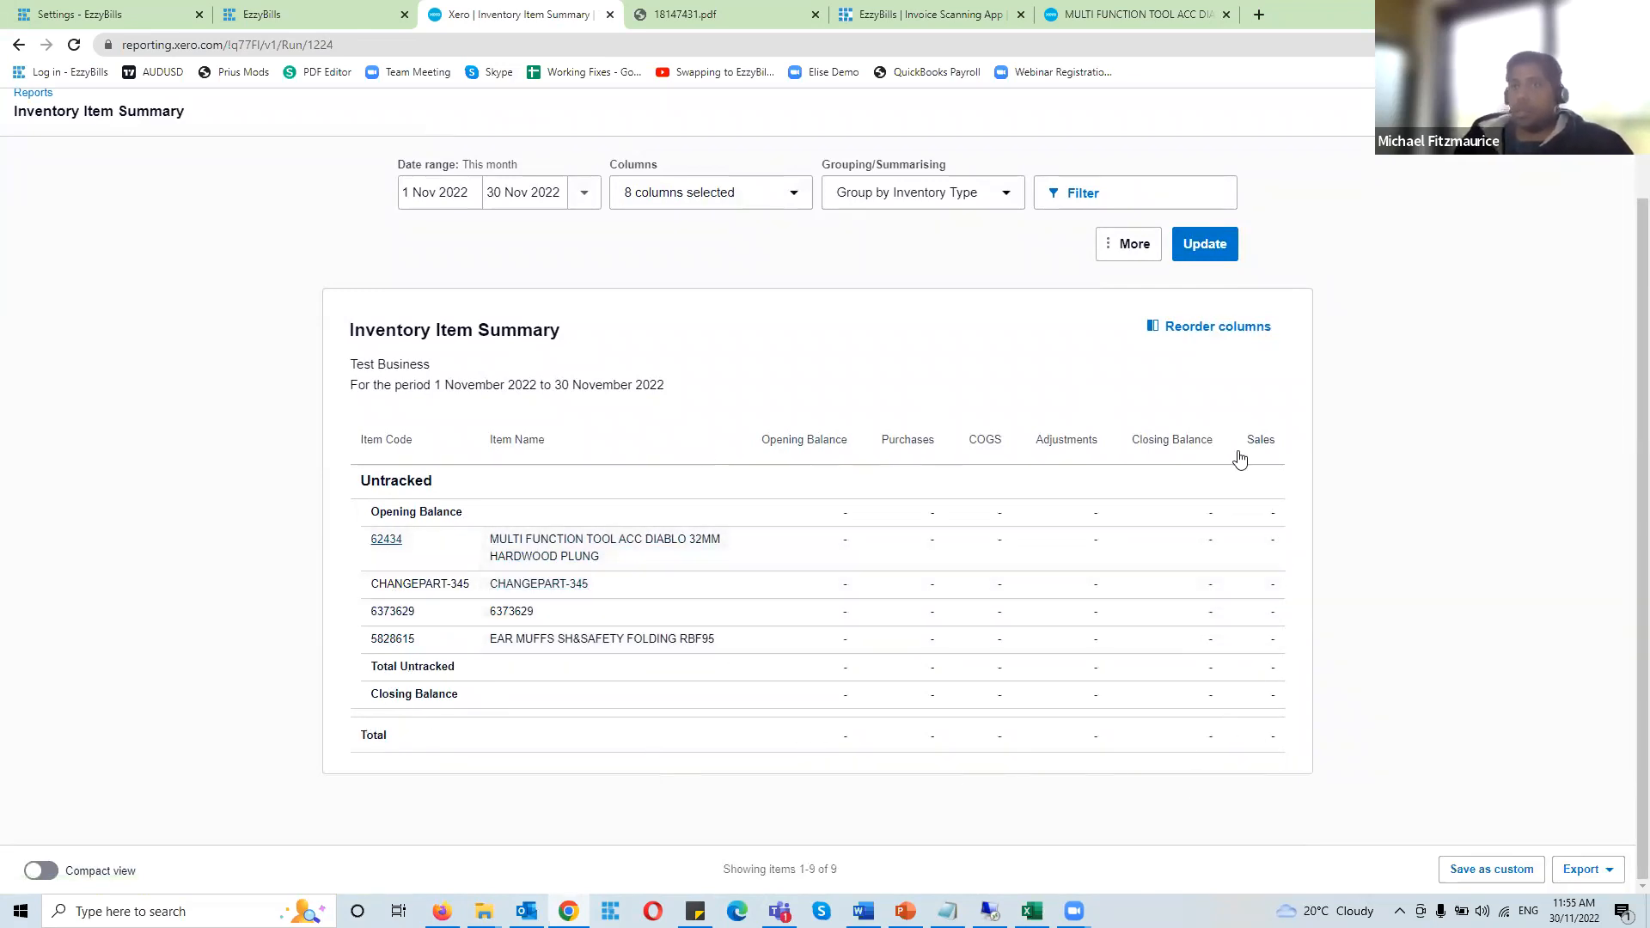
Return to the EzzyBills dashboard and check the export details of the Bunnings bills 18151623 and 18147431
left_click(356, 10)
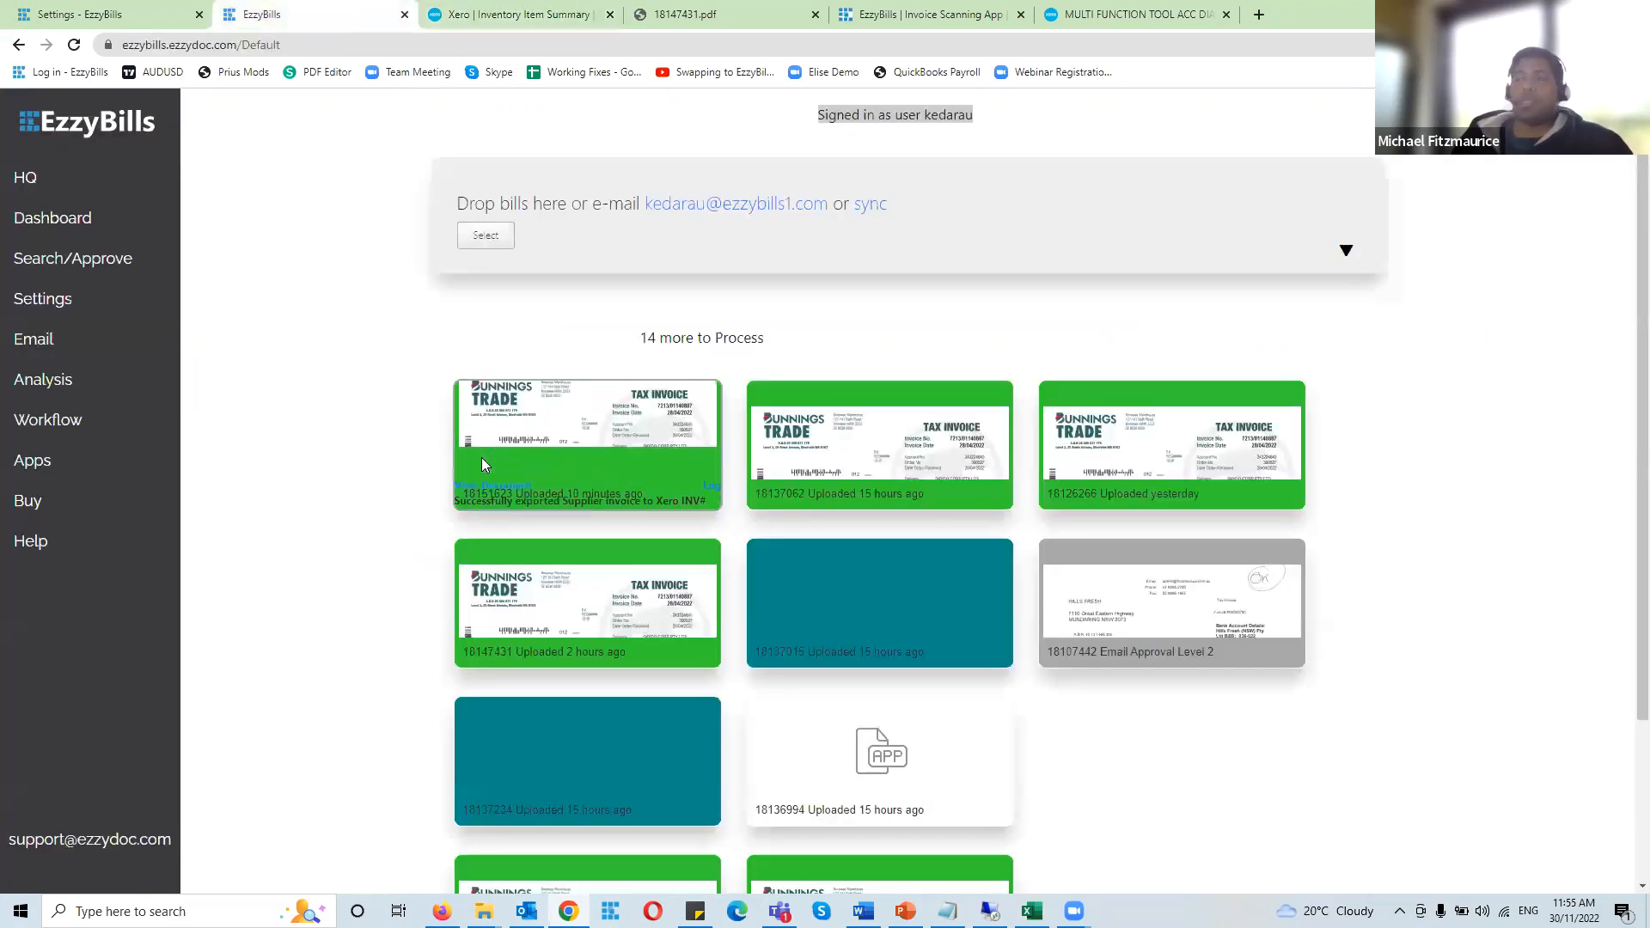
mouse_move(481, 464)
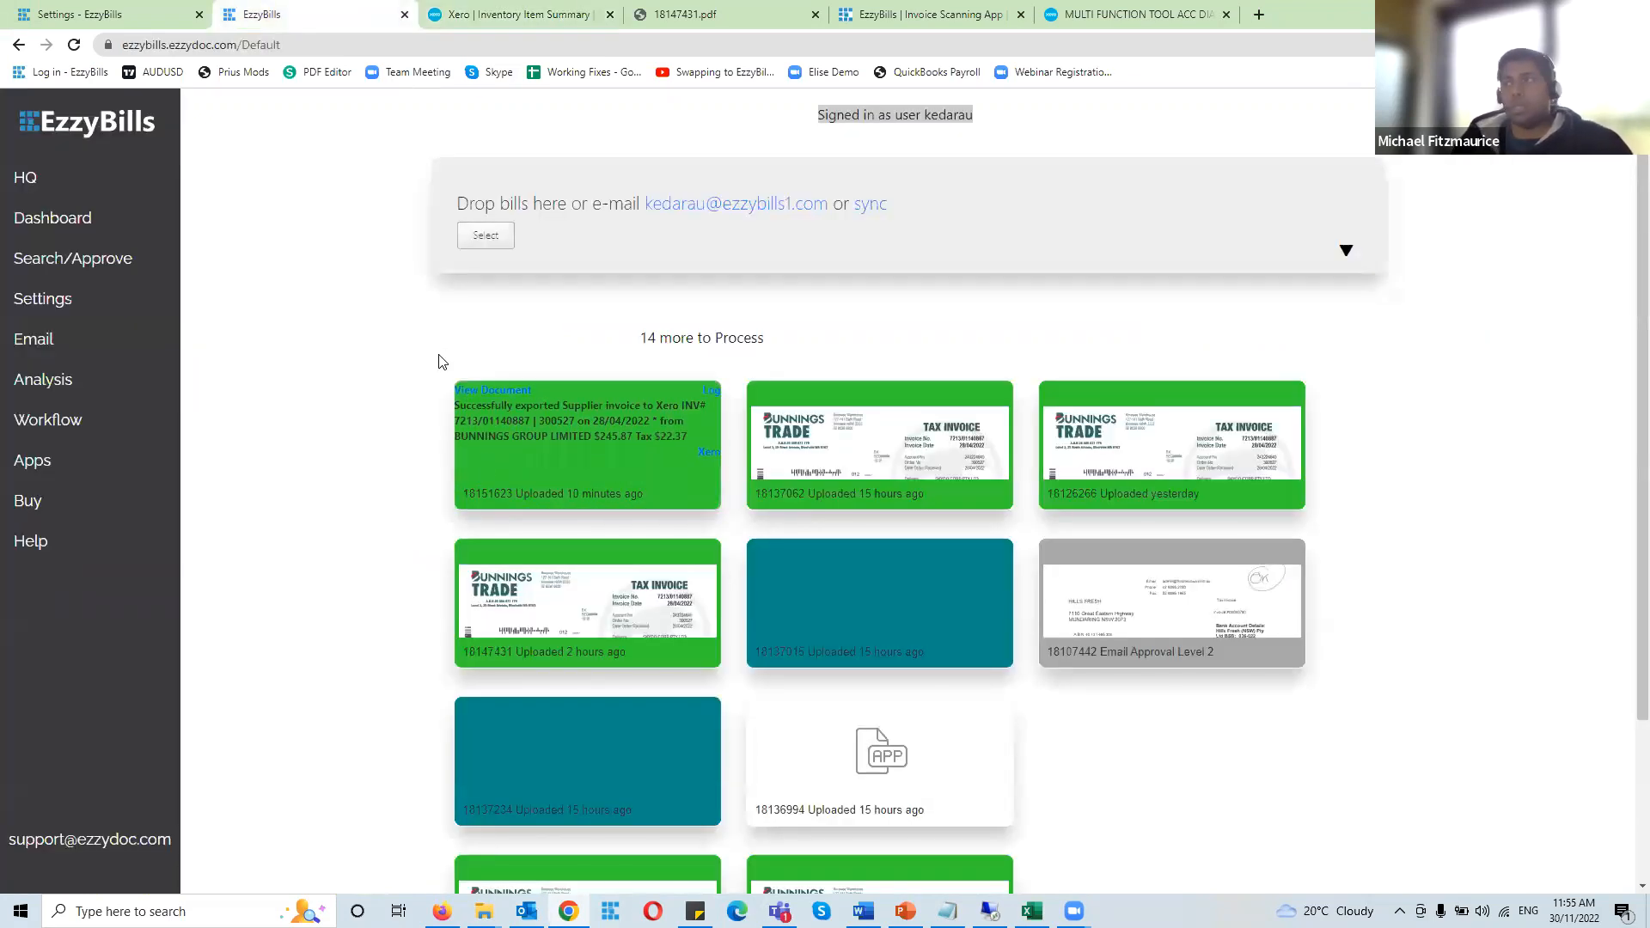
mouse_move(470, 547)
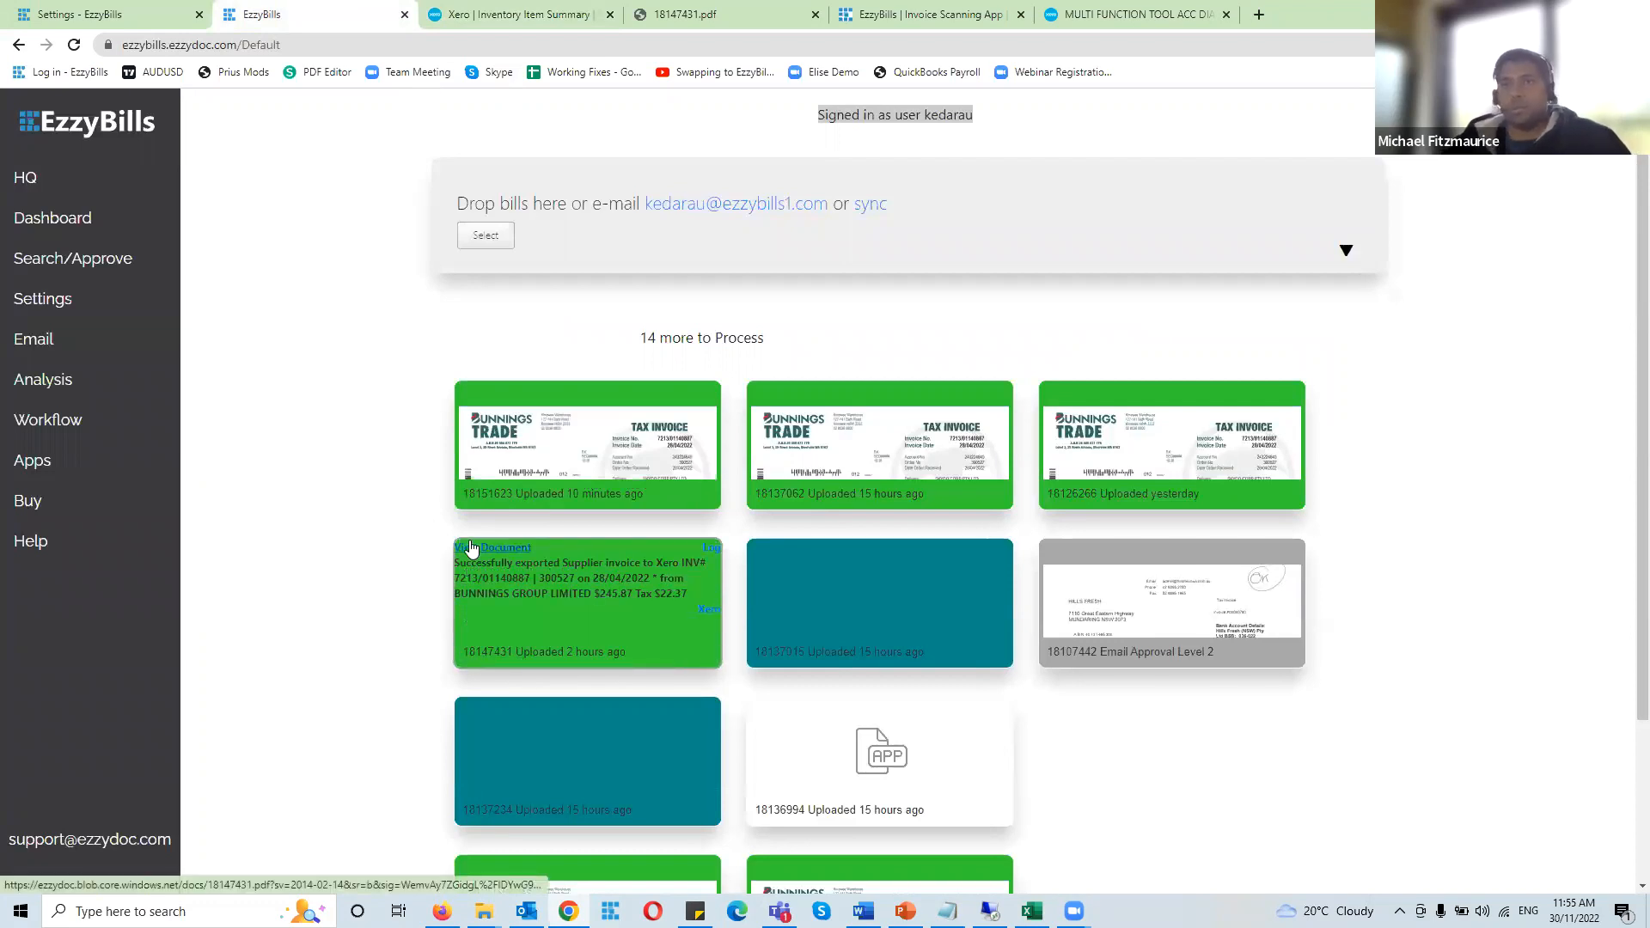